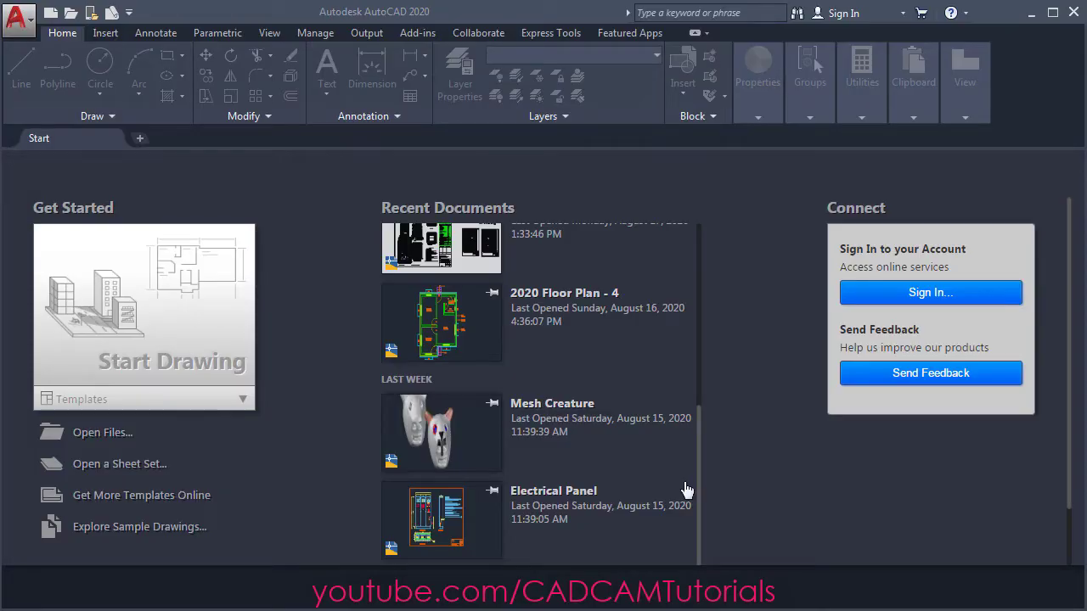
Step: Create a new drawing from the metric acadiso.dwt template
key(alt+Tab)
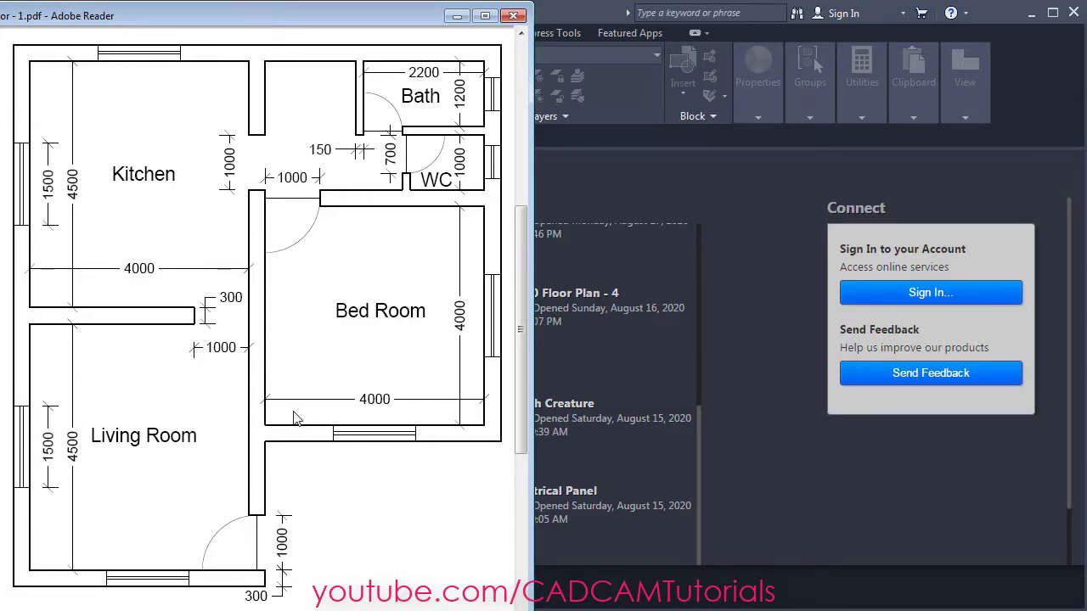
click(764, 395)
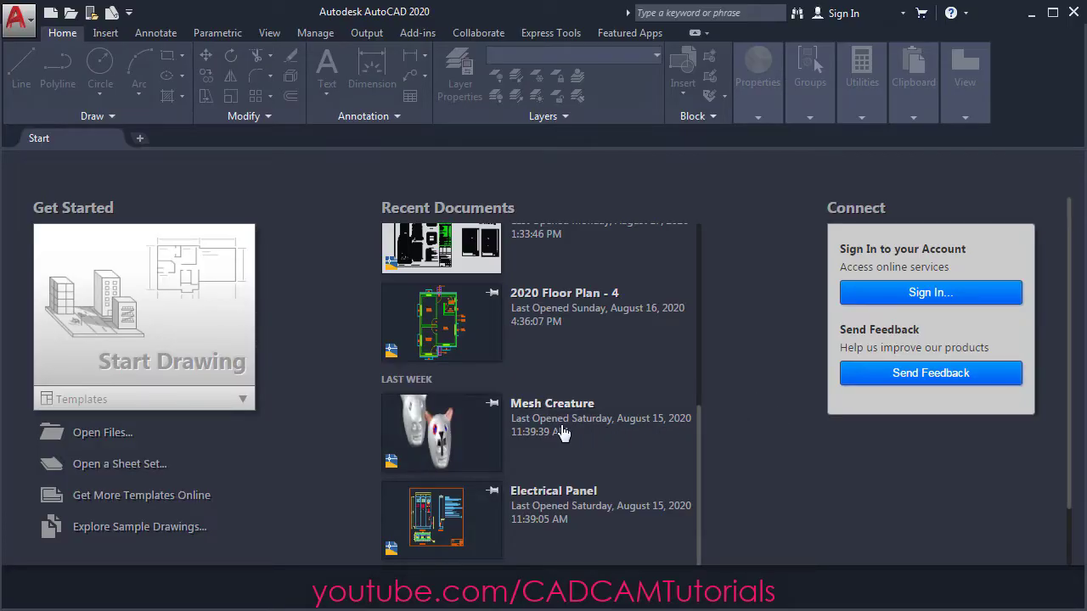
click(247, 404)
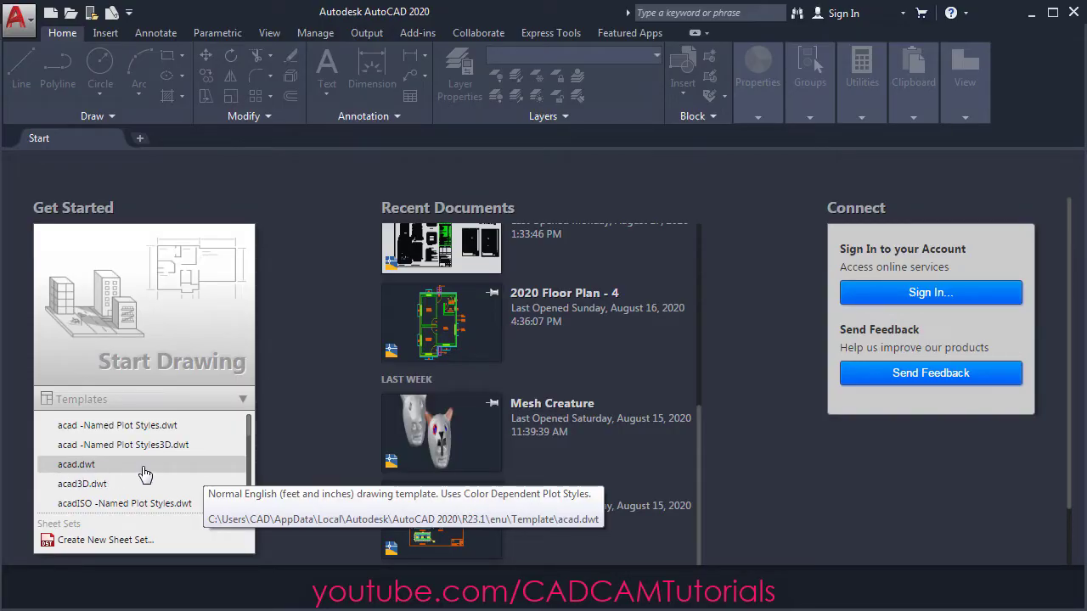
scroll(178, 462, down, 3)
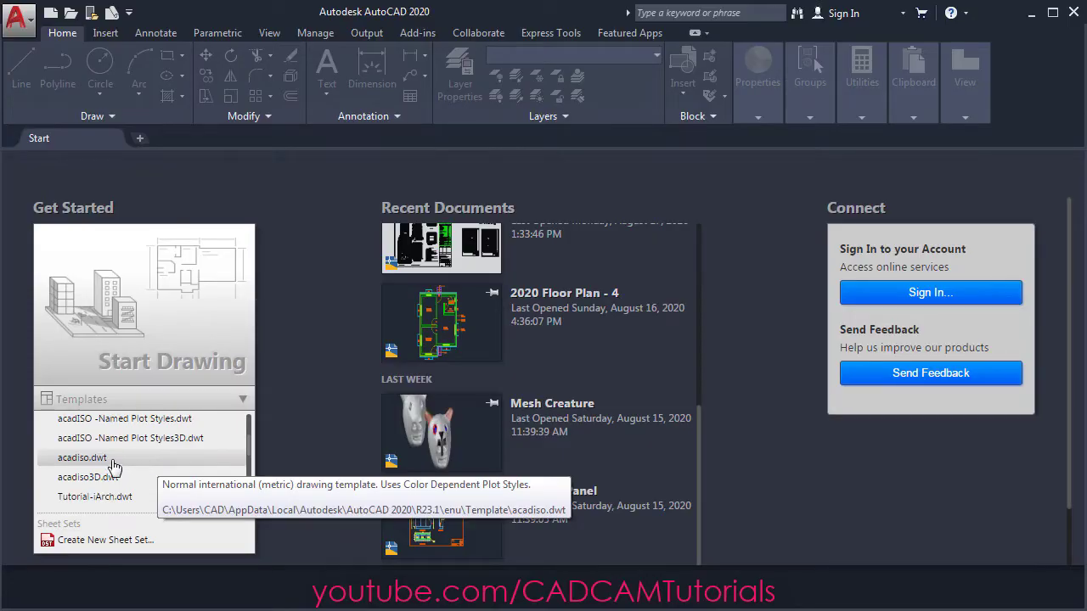
click(84, 459)
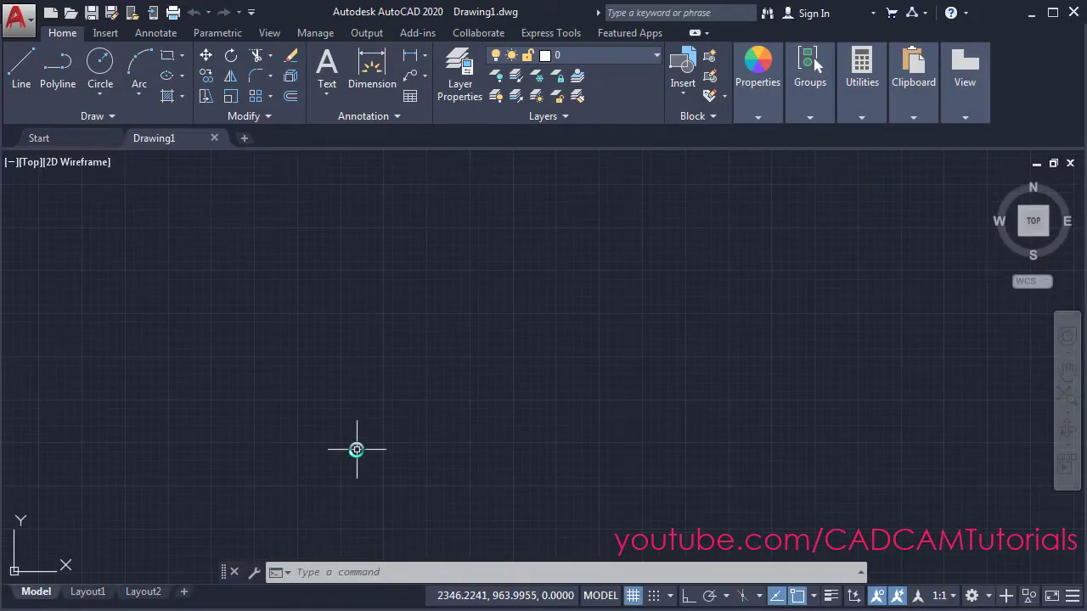
Step: Check the insertion scale in the drawing units settings and accept them as they are
text(u)
key(Return)
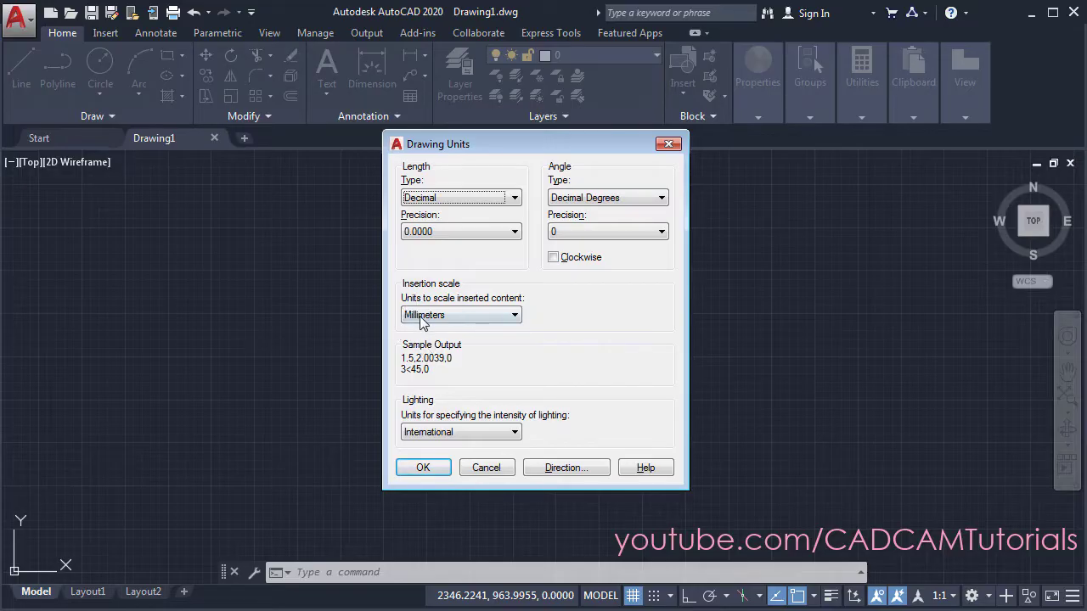
click(424, 468)
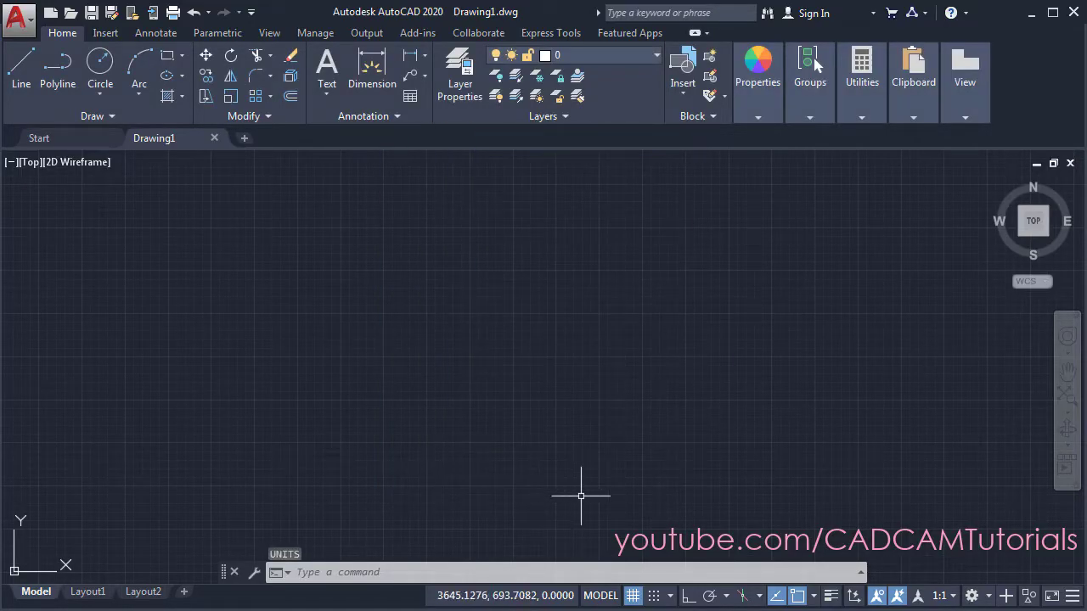
Step: Switch object snap tracking and object snap off and back on, and review the list of object snap modes
click(776, 597)
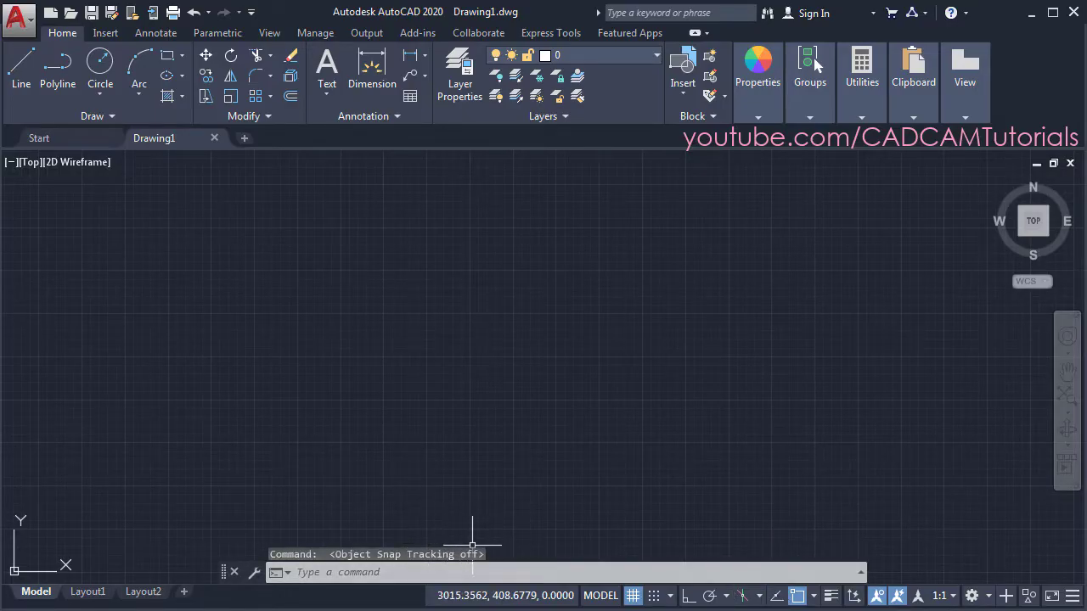
click(776, 597)
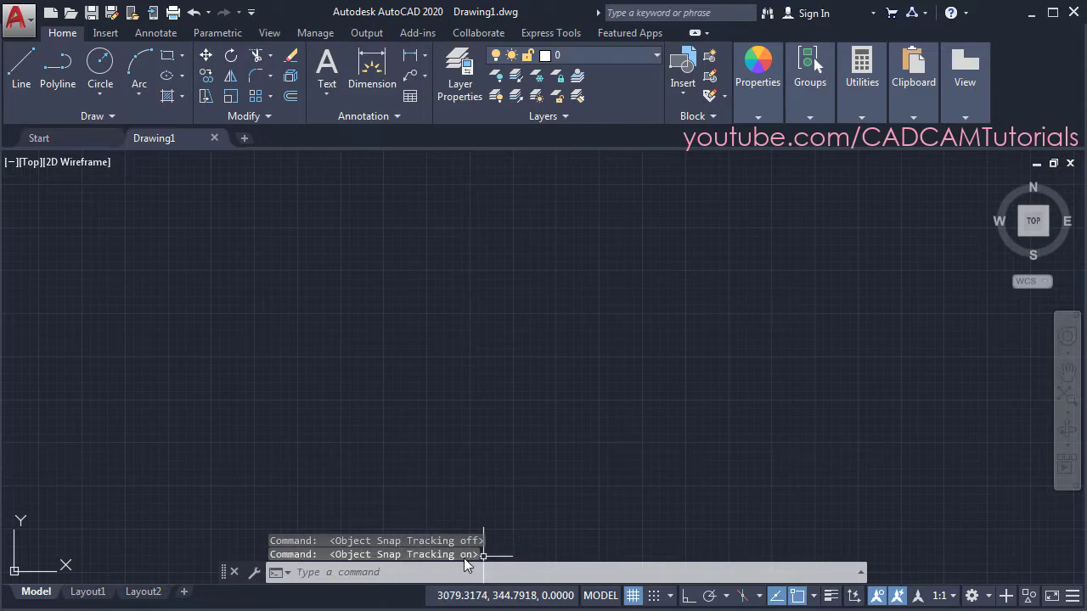
click(803, 598)
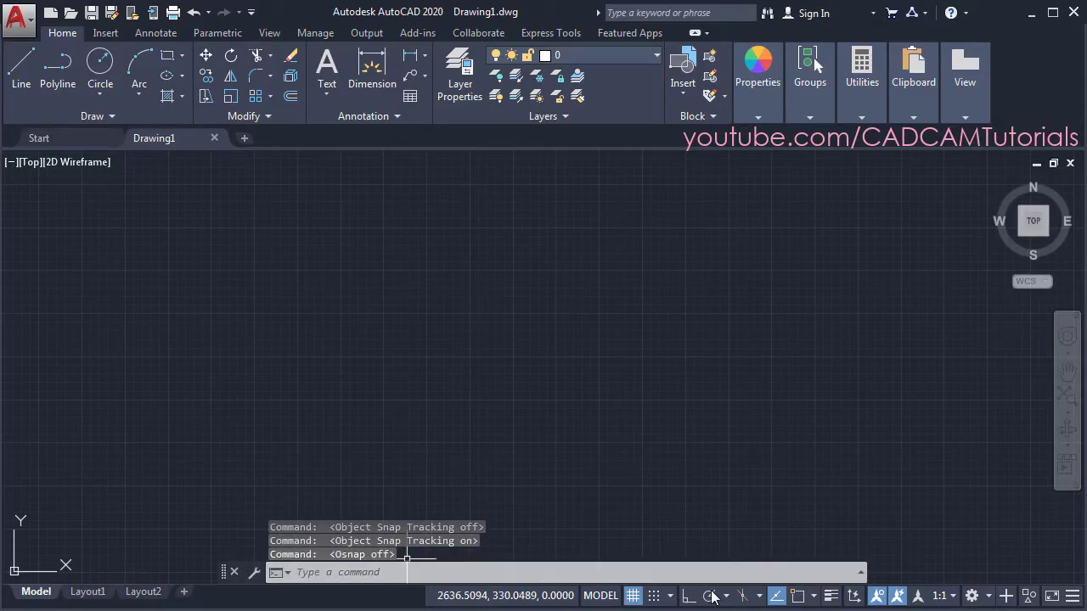
click(798, 598)
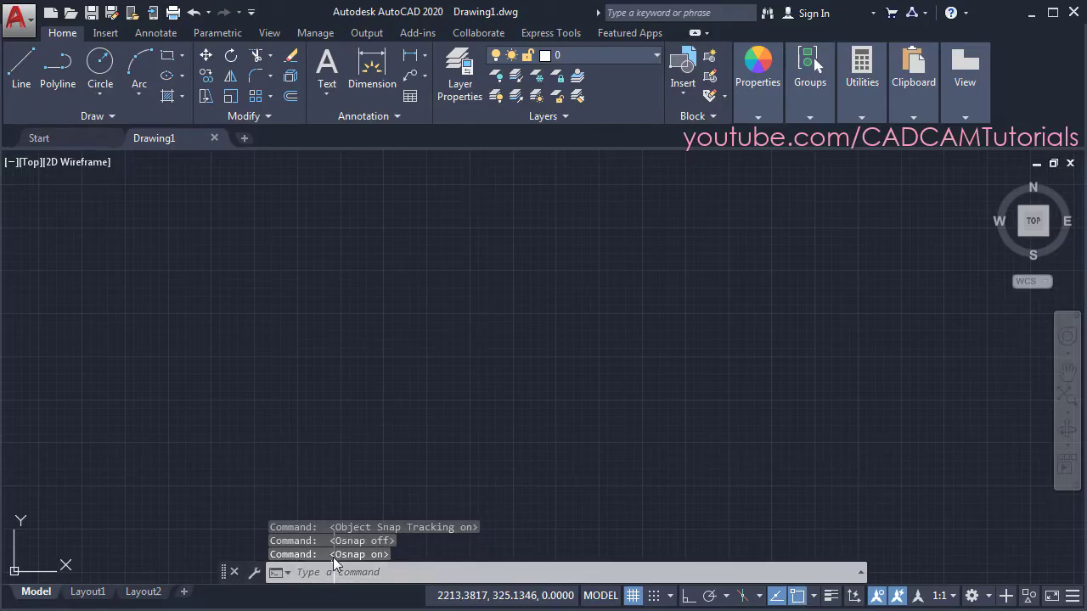
click(813, 598)
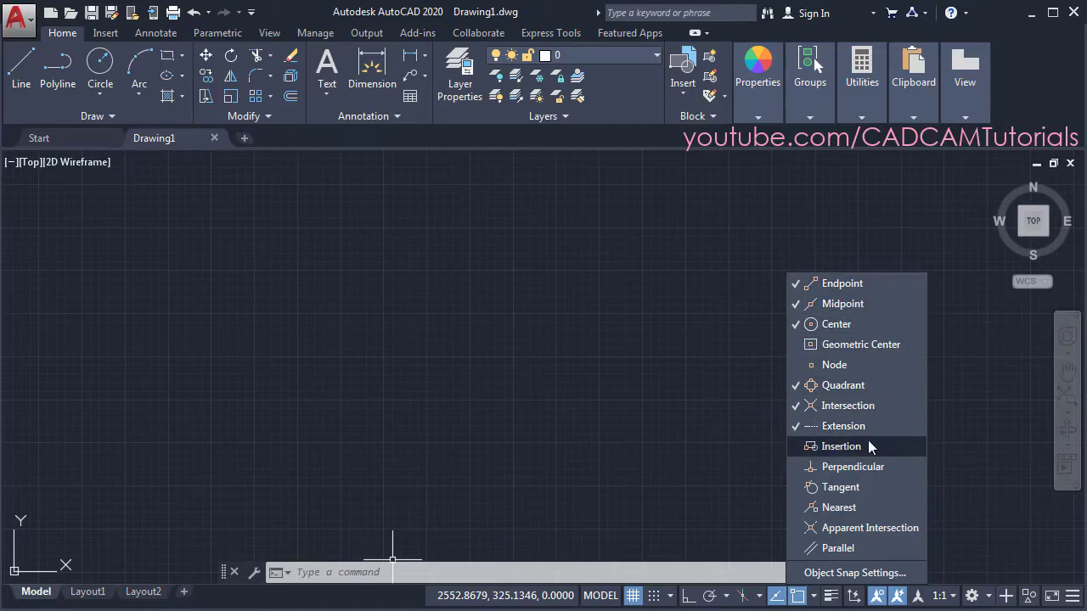
click(735, 485)
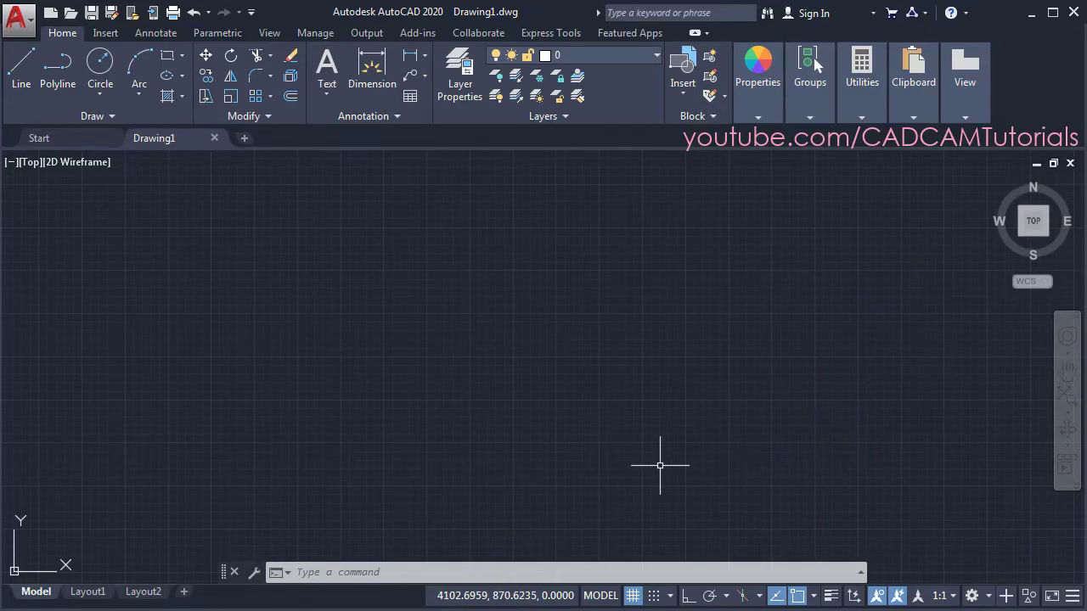
Step: Draw a vertical line 9900 mm long upward with Ortho on, following the outer wall in the PDF floor plan
key(alt+Tab)
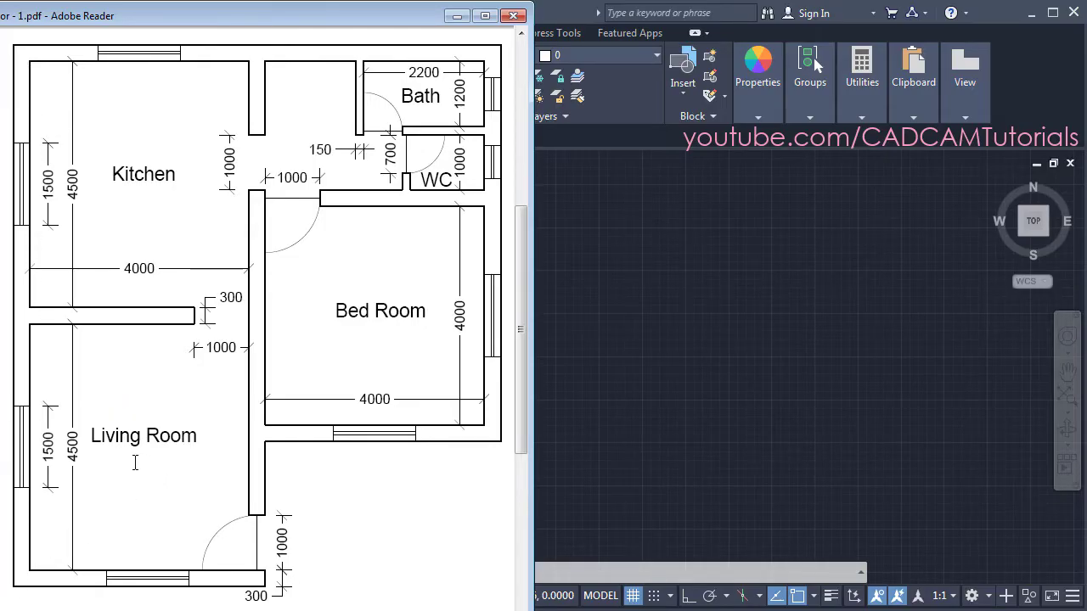
click(633, 355)
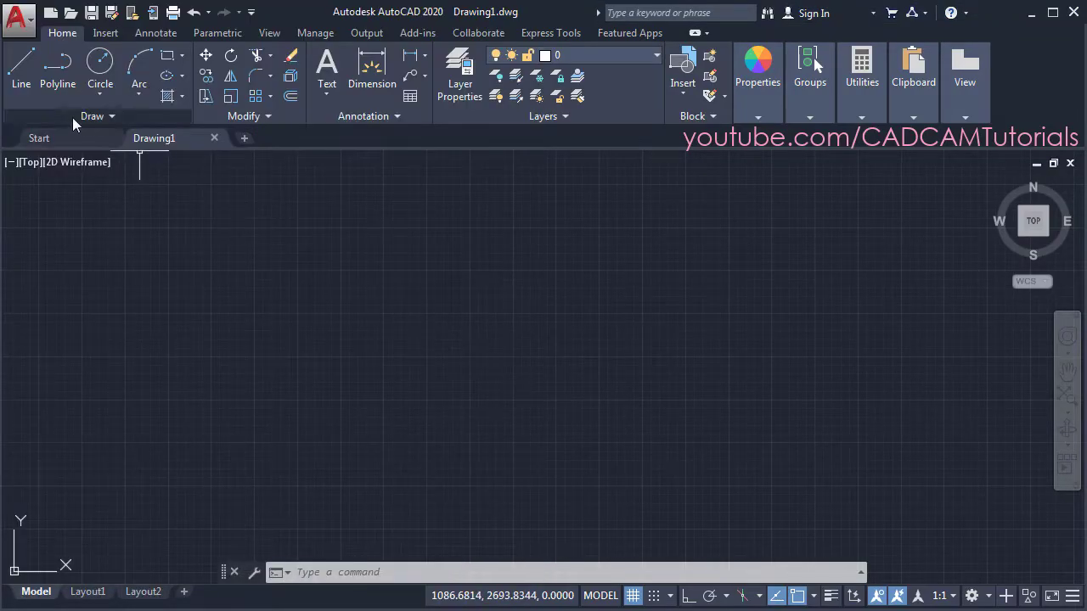
click(23, 88)
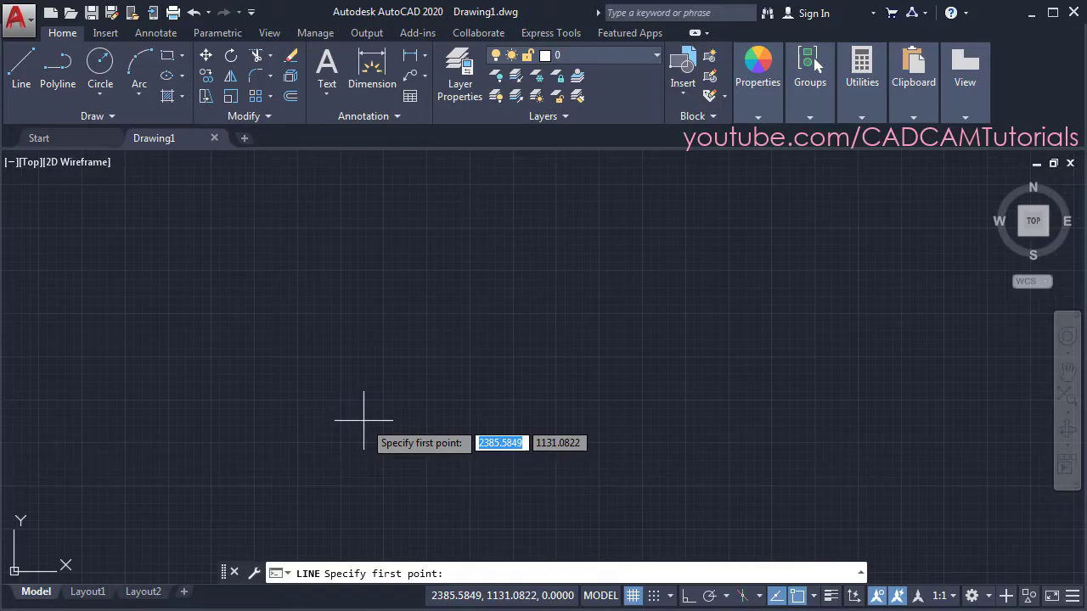
click(347, 526)
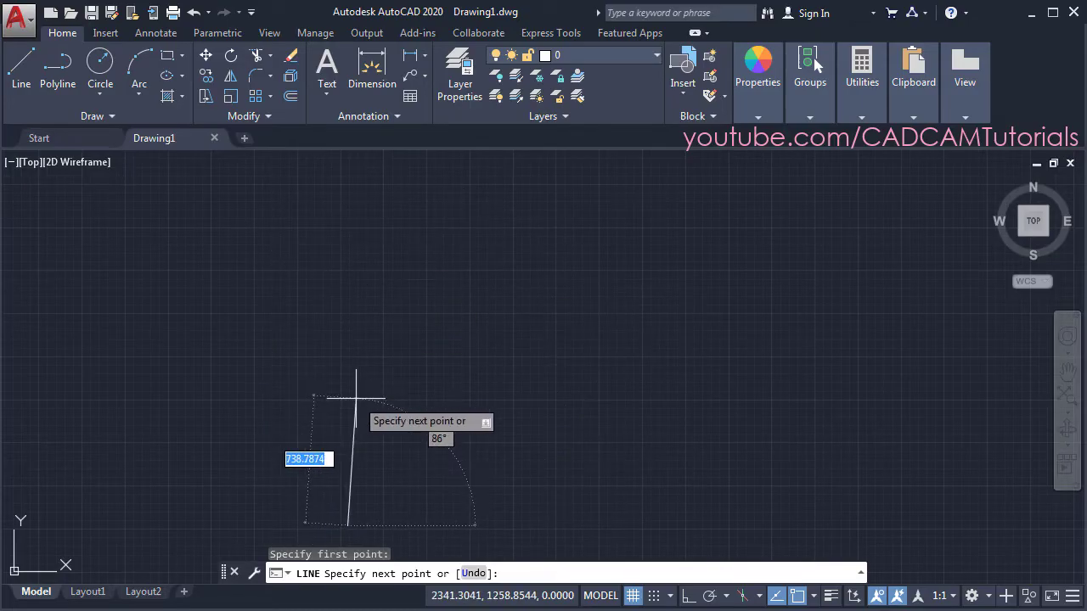
click(688, 600)
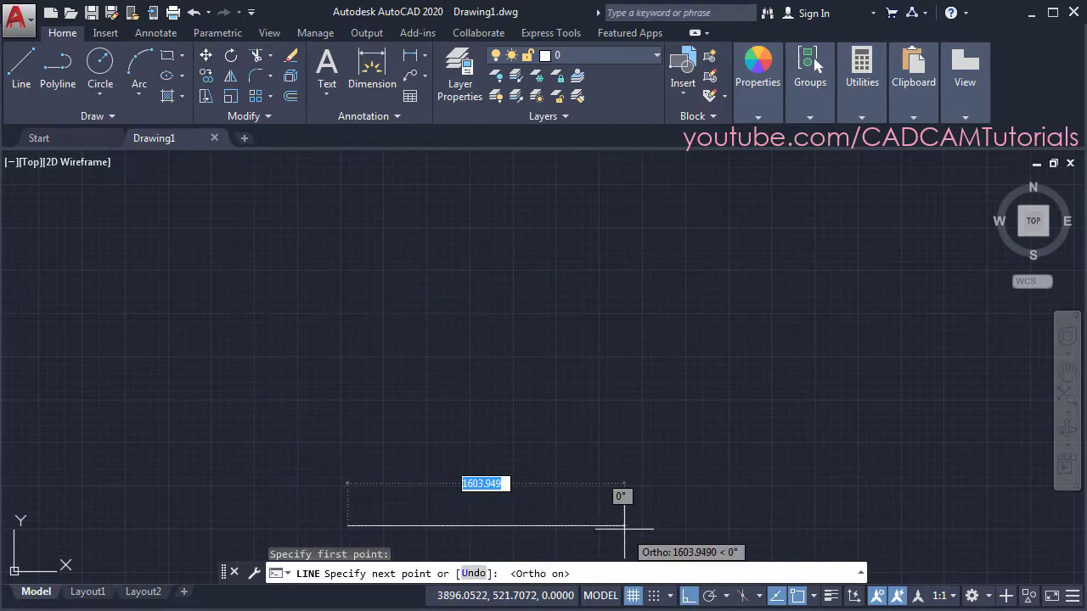
click(688, 600)
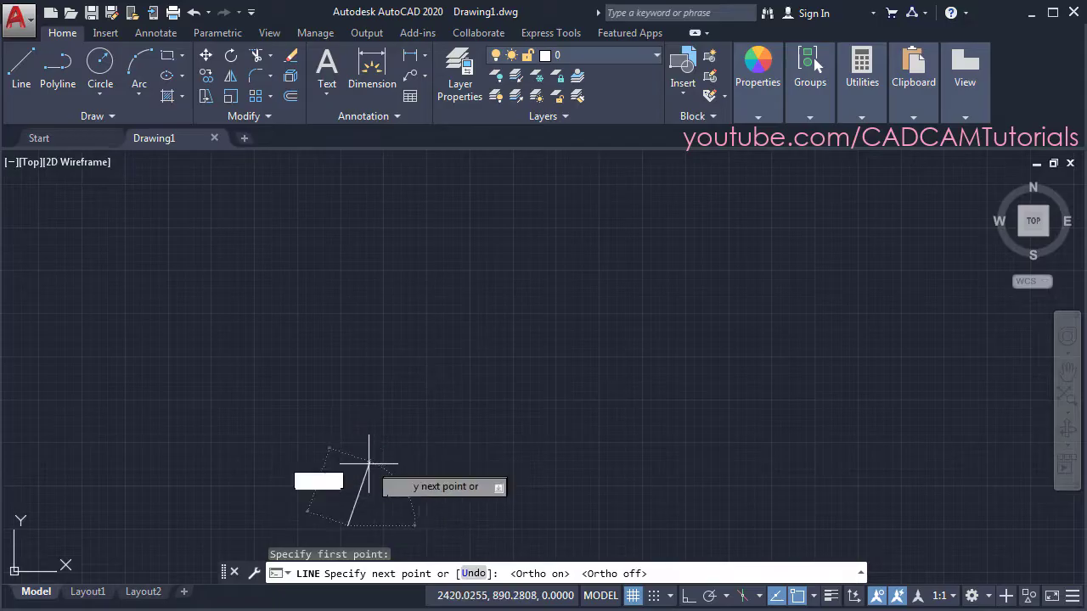
click(690, 598)
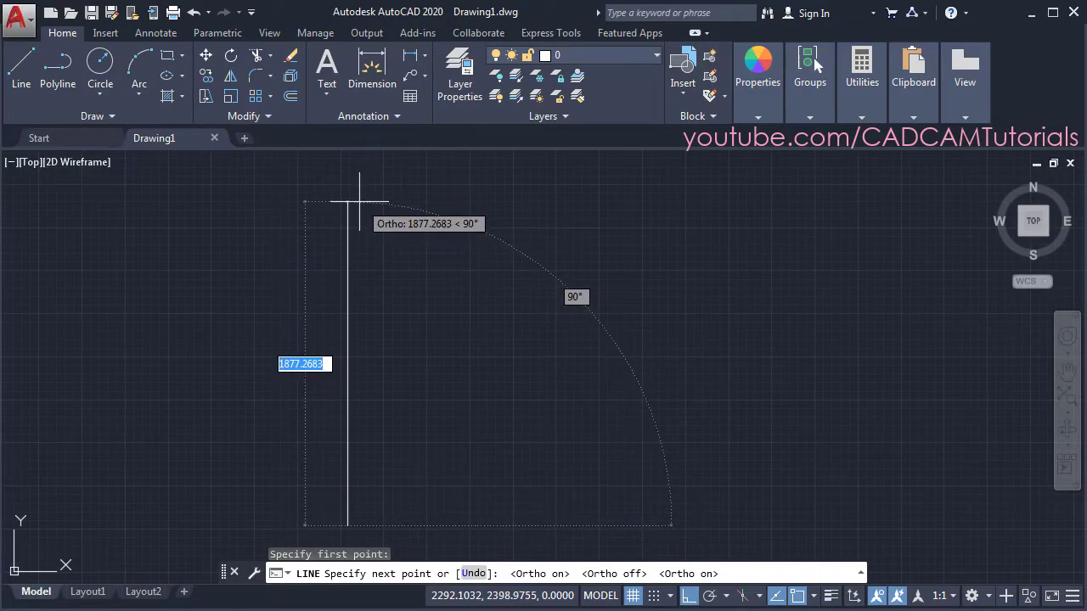
text(990)
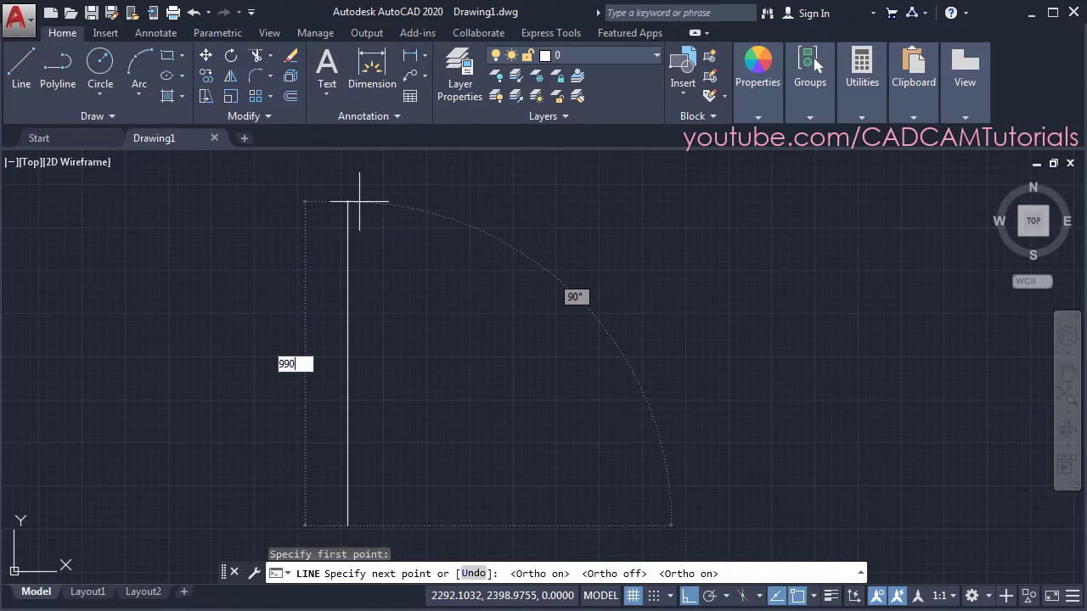
text(0)
key(Return)
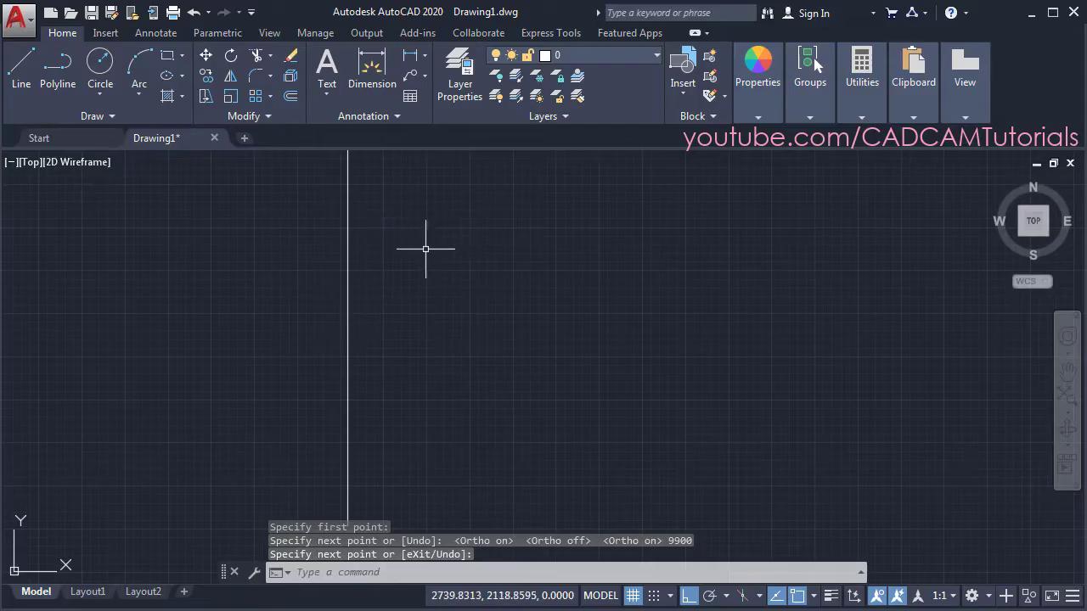
Step: Zoom to show the whole vertical line and pan to leave free drawing space beside it
text(Z)
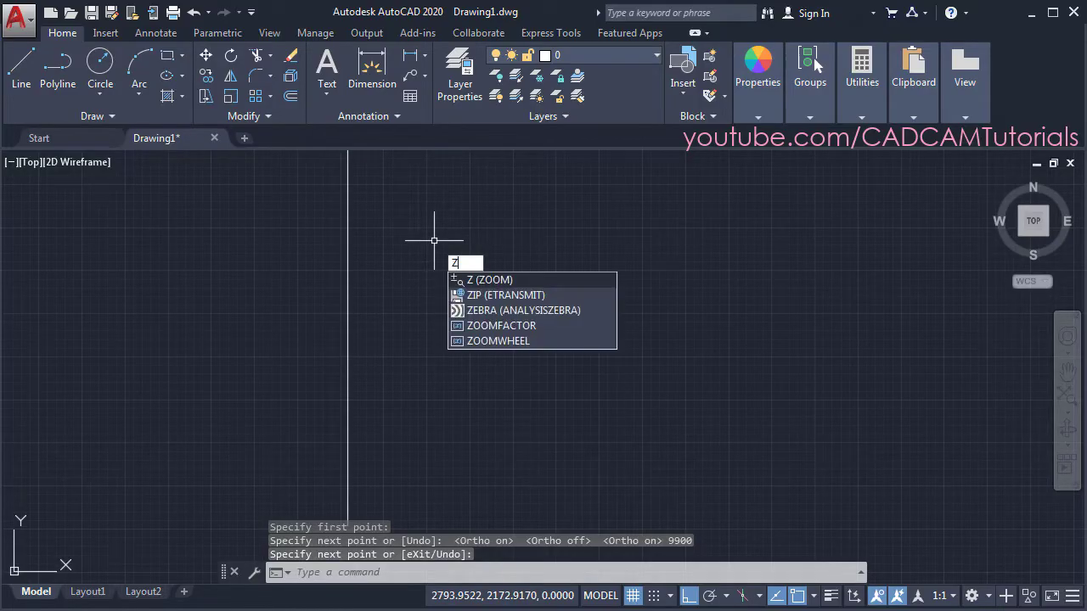
key(Return)
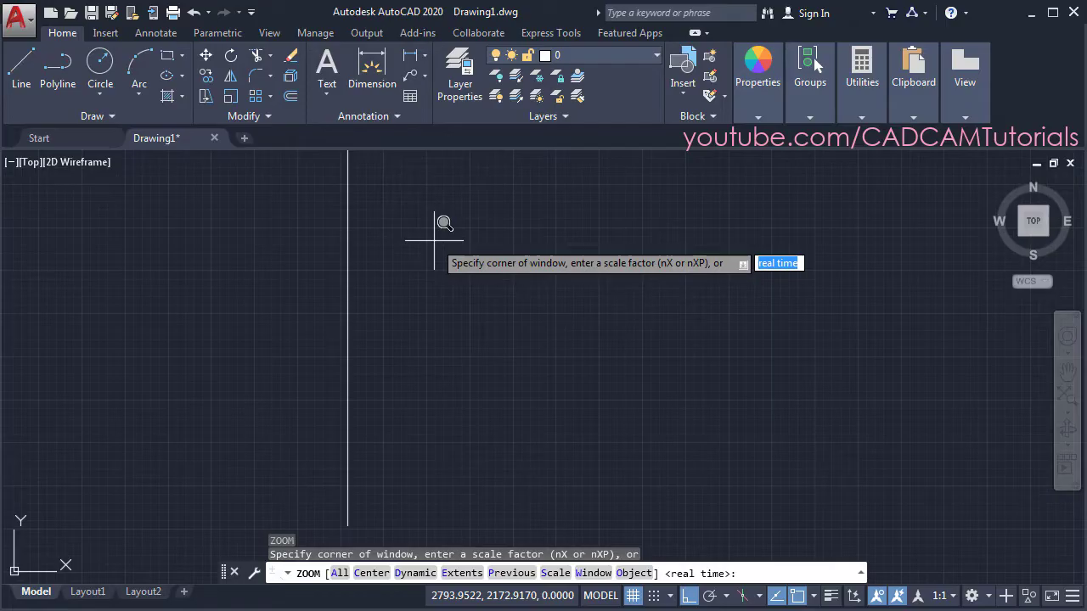
text(a)
key(Return)
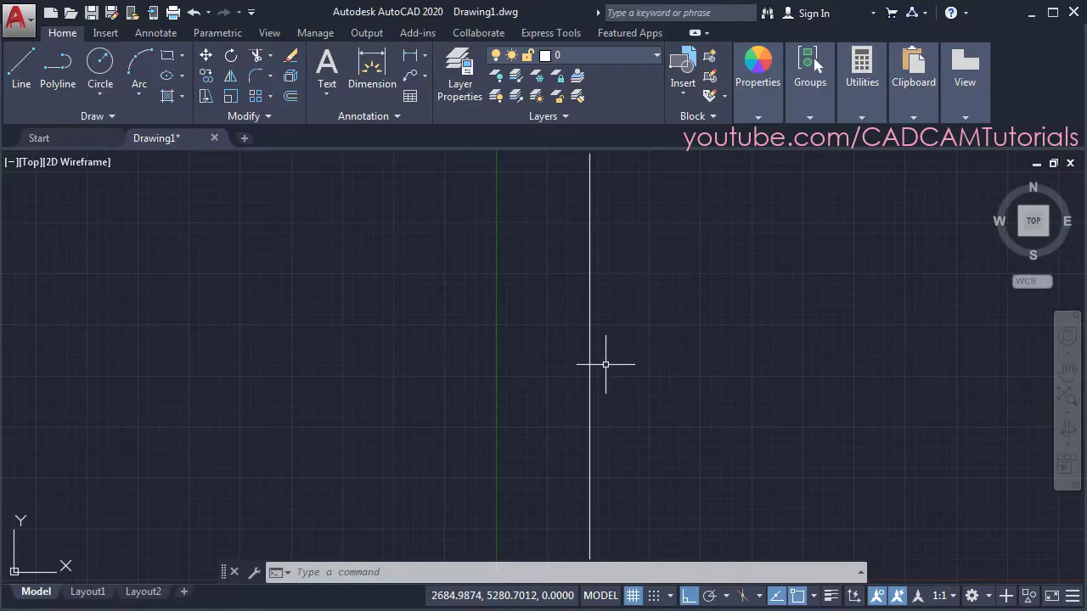
scroll(606, 364, down, 2)
scroll(621, 368, down, 2)
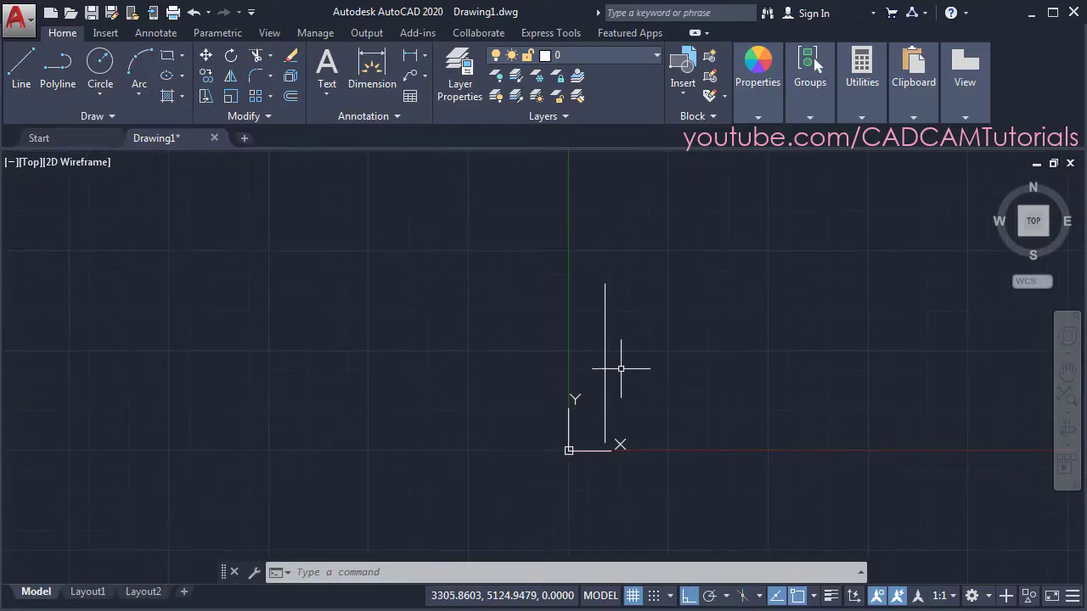
scroll(621, 368, up, 2)
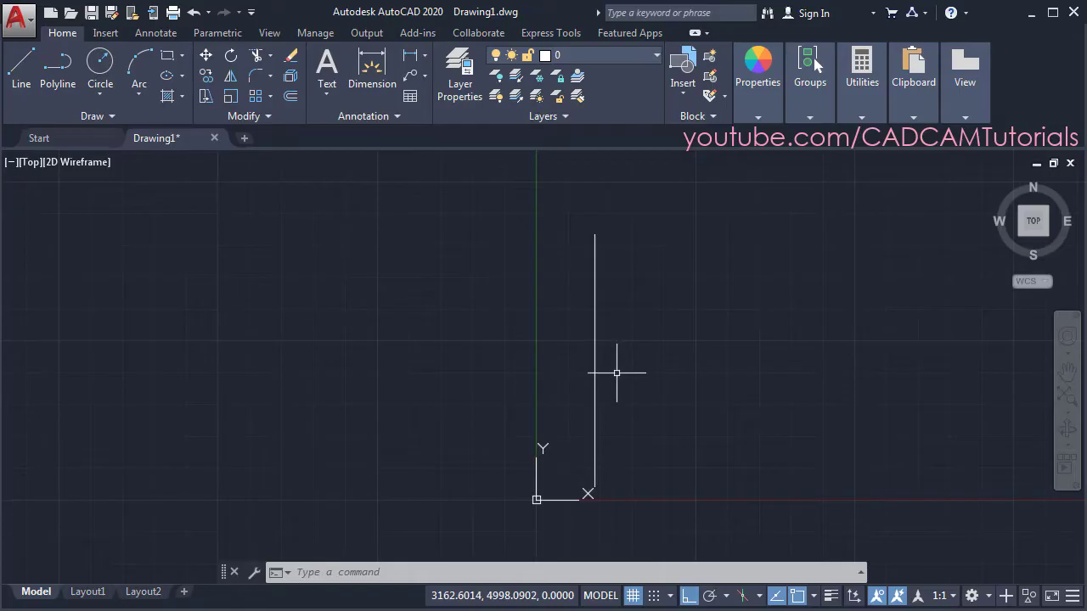
scroll(617, 373, up, 2)
scroll(617, 372, up, 2)
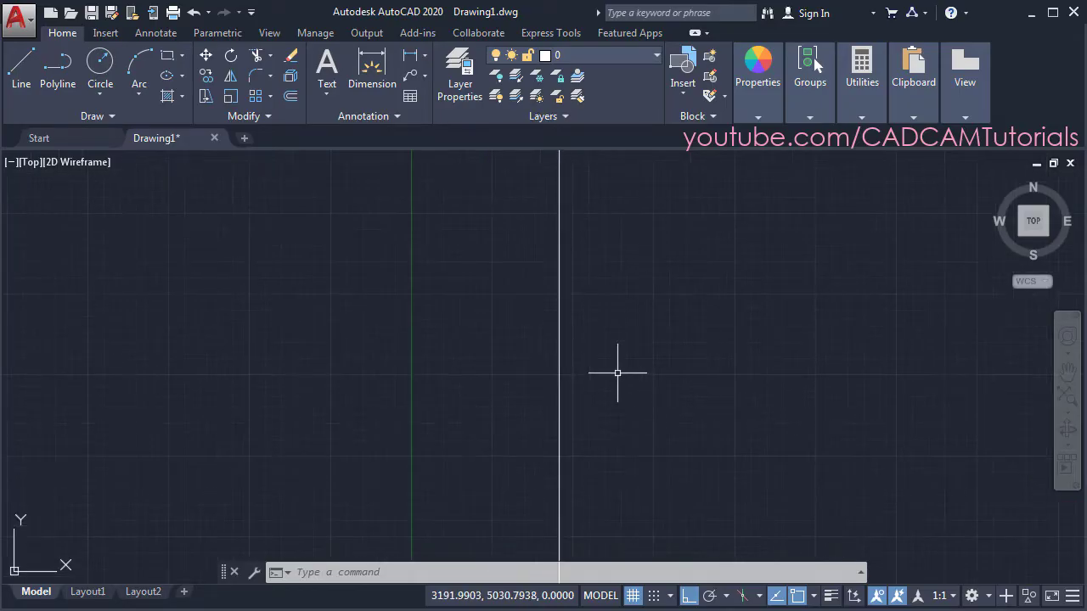
scroll(617, 373, down, 2)
scroll(614, 370, down, 2)
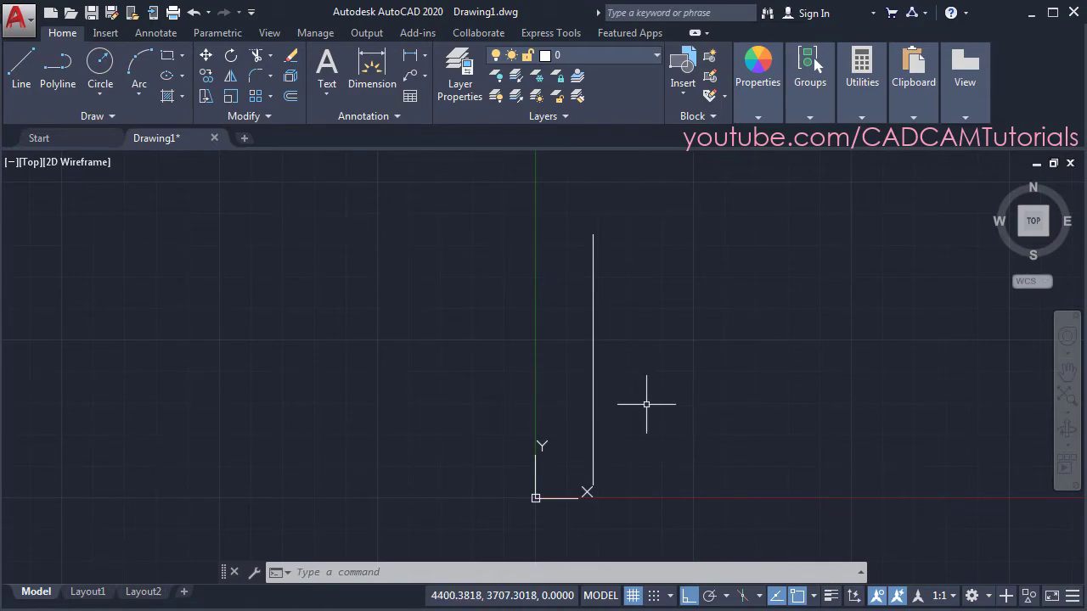
mouse_move(638, 383)
middle_down()
mouse_move(502, 374)
mouse_move(297, 386)
middle_up()
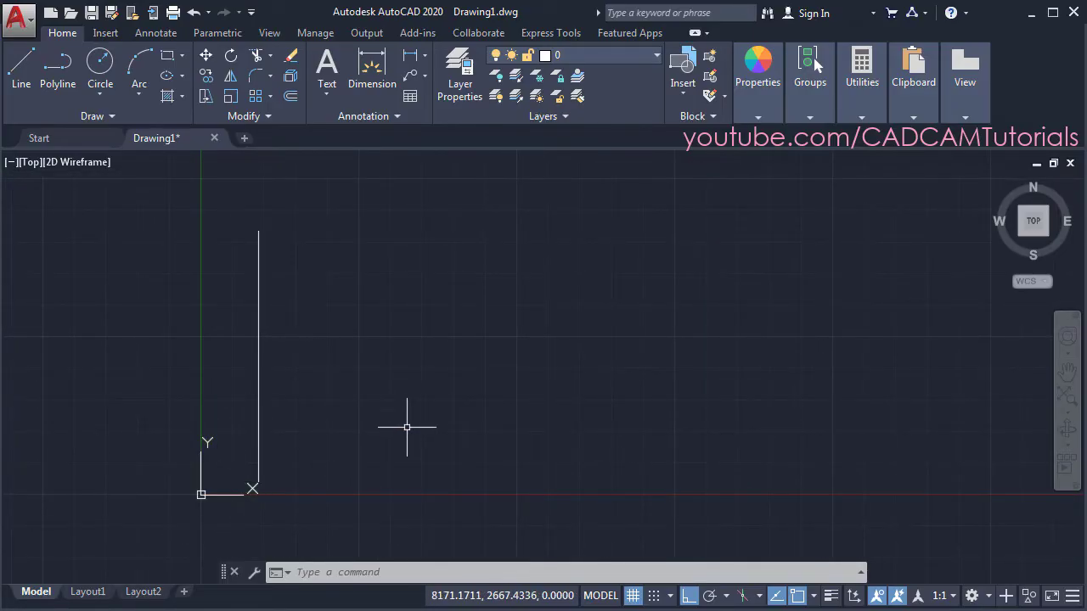
Step: Set the UCS icon to Noorigin so it stays away from the drawing's origin
text(ucsicon)
key(Return)
key(Down)
key(Down)
key(Down)
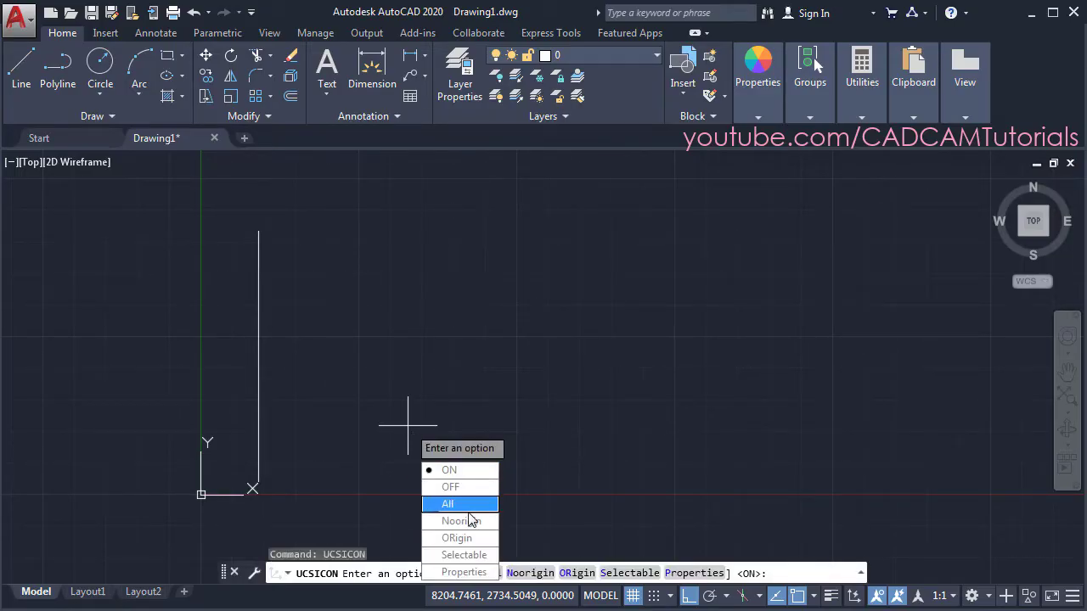
key(Return)
middle_drag(423, 420, 425, 389)
Step: Offset the 9900 mm vertical line 300 mm to the right to give the outer wall its thickness
click(1, 377)
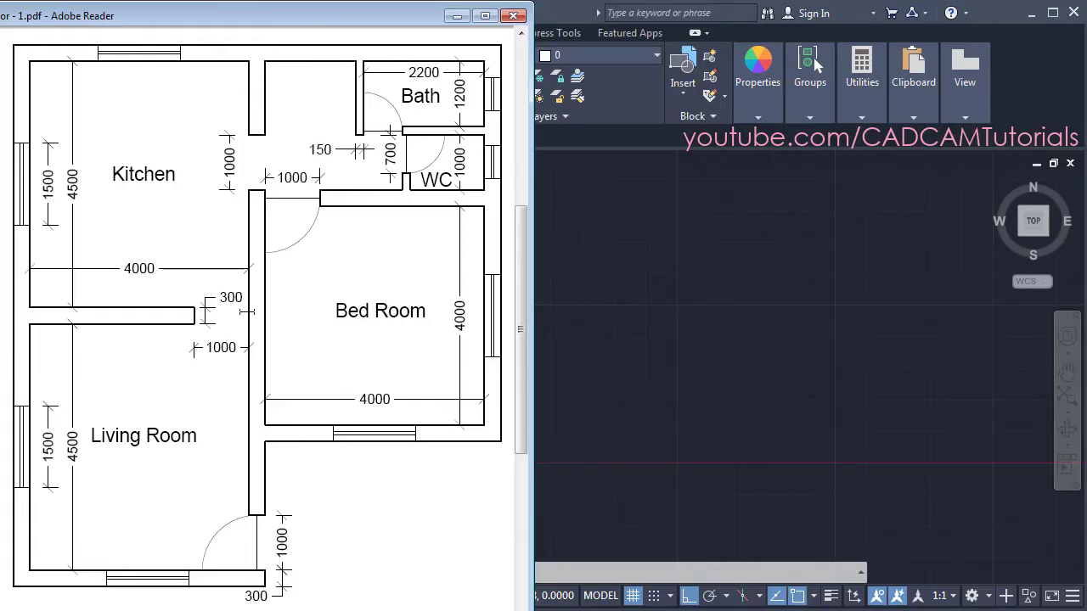
click(670, 349)
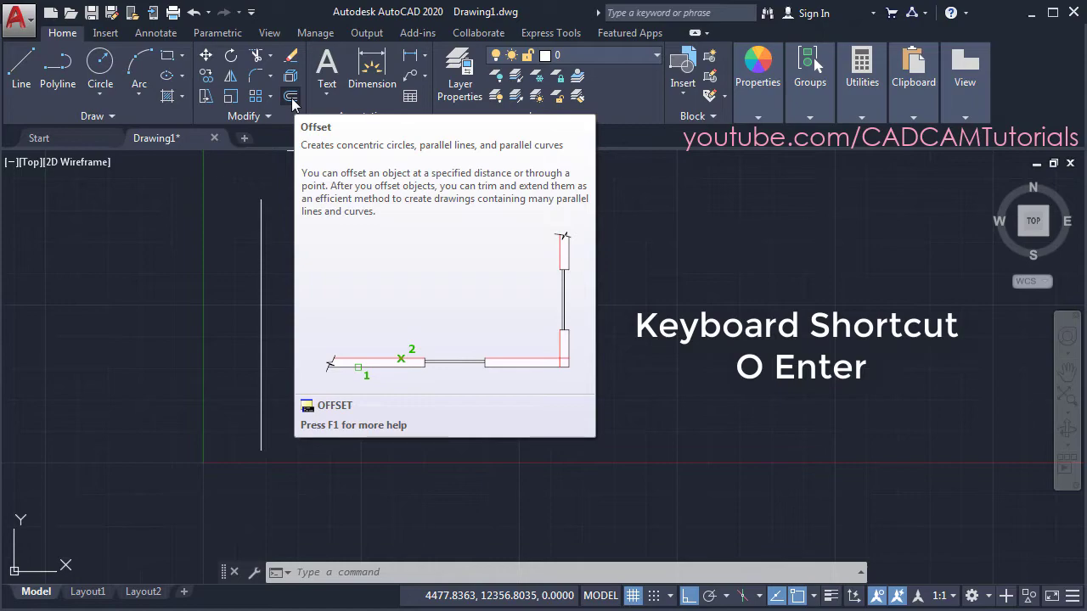
click(290, 99)
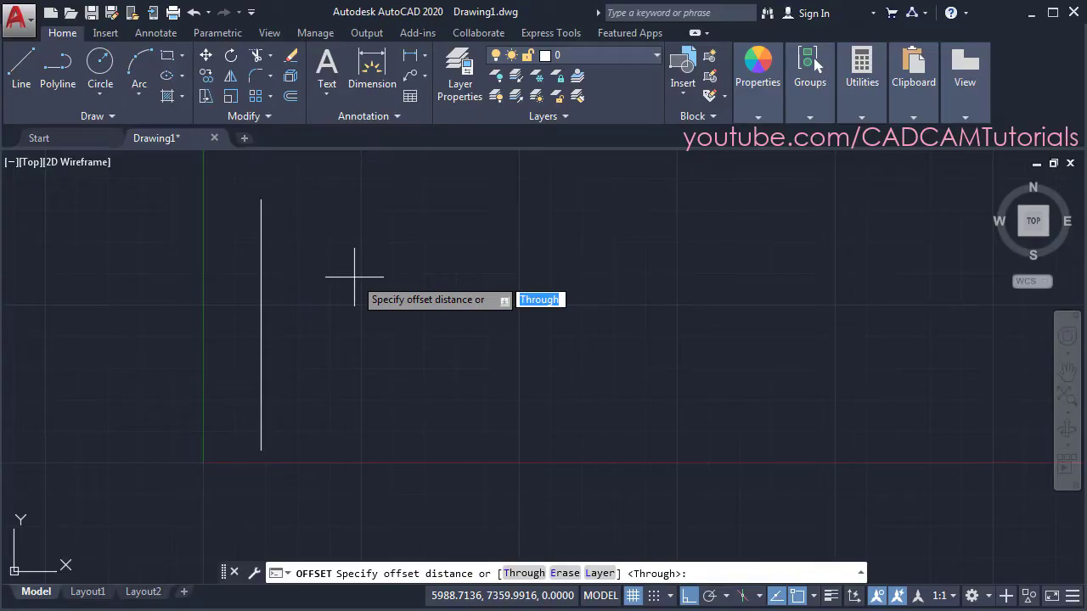
text(300)
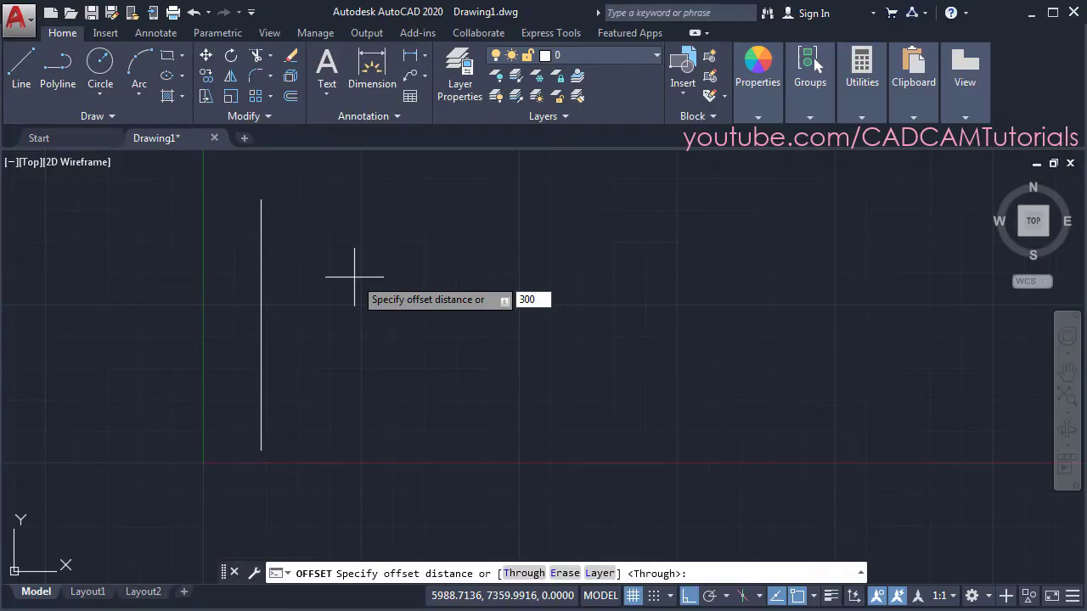
key(Return)
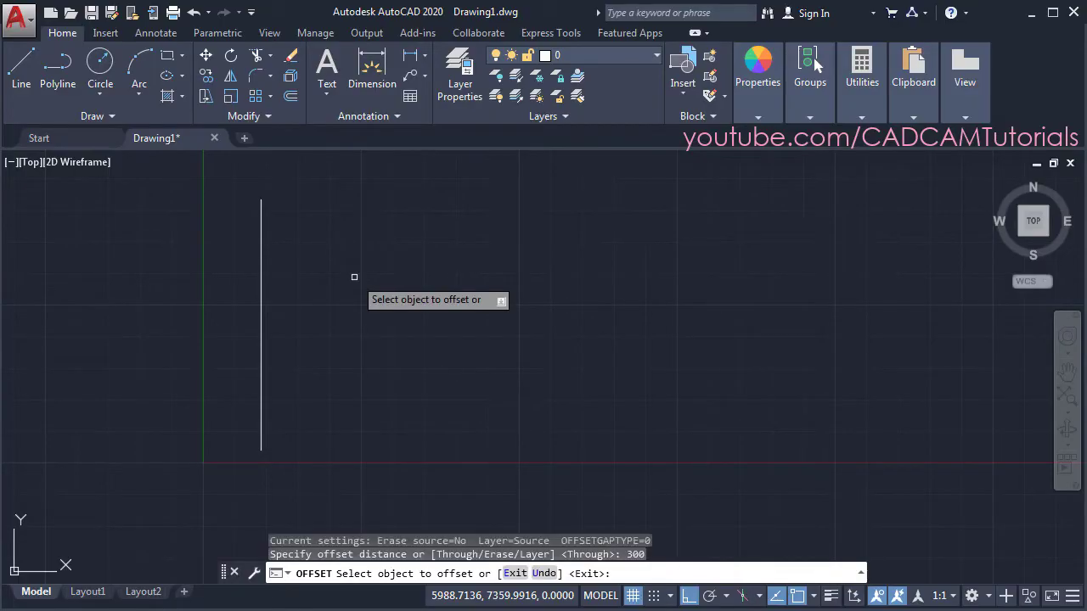
click(262, 283)
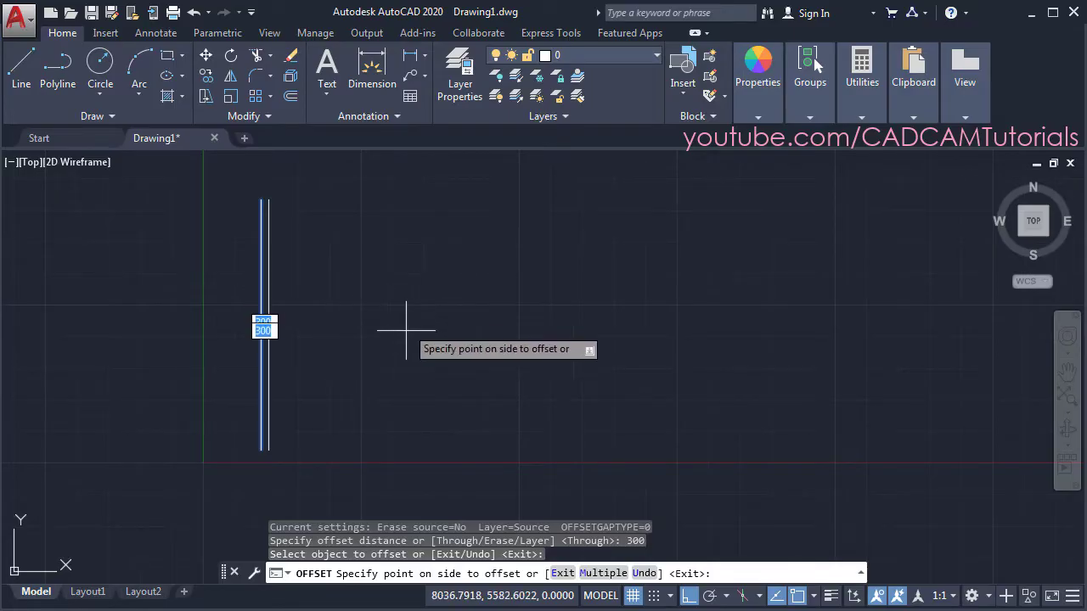
click(325, 298)
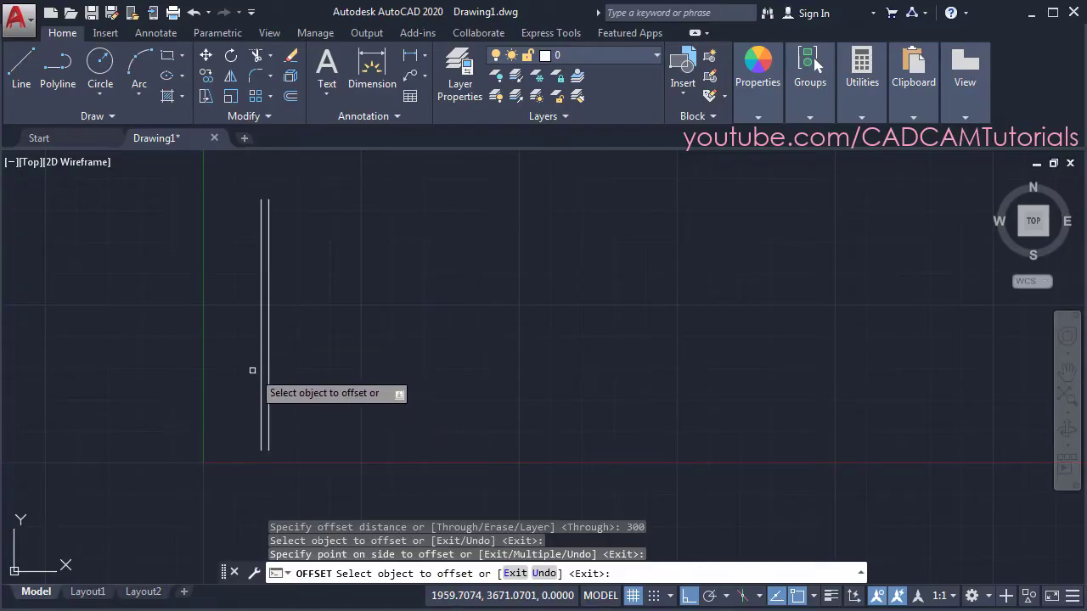
Step: Offset the left wall's inner line 4000 mm to the right per the PDF, and offset the resulting line another 300 mm right
key(alt+Tab)
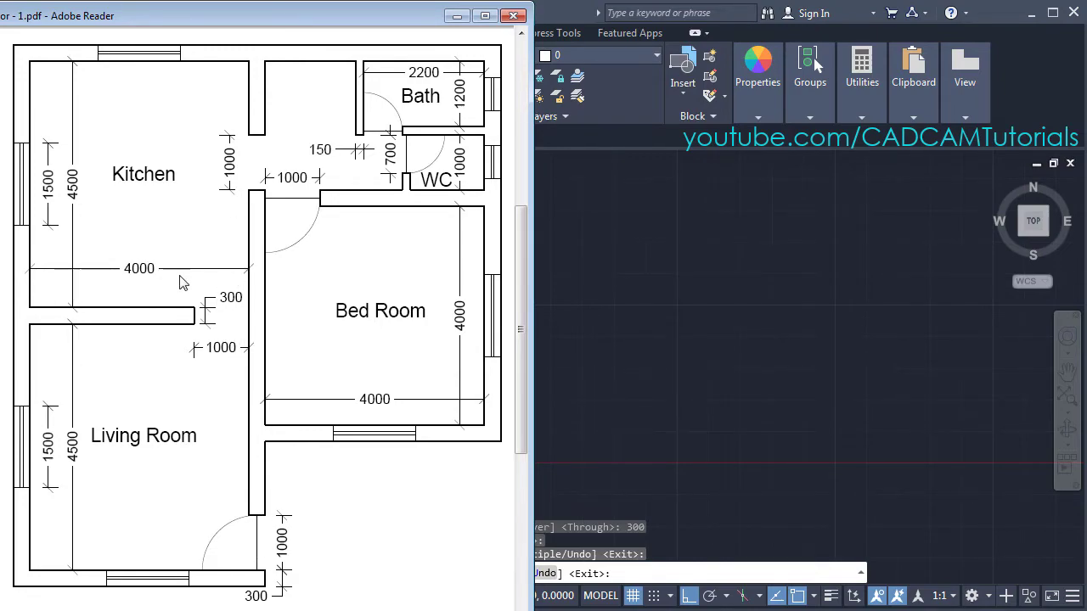
key(alt+Tab)
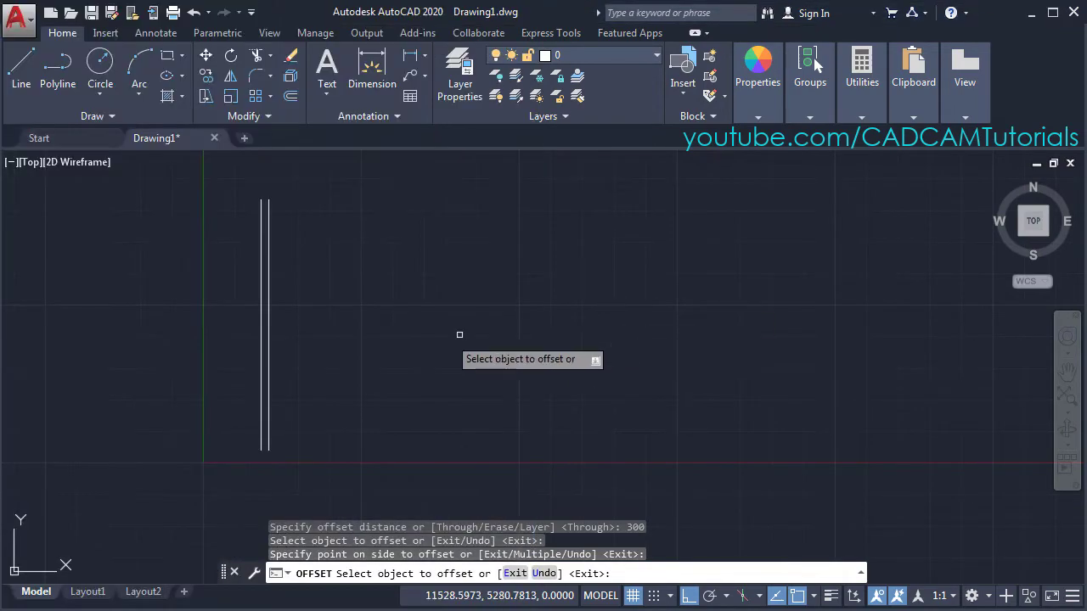
click(268, 327)
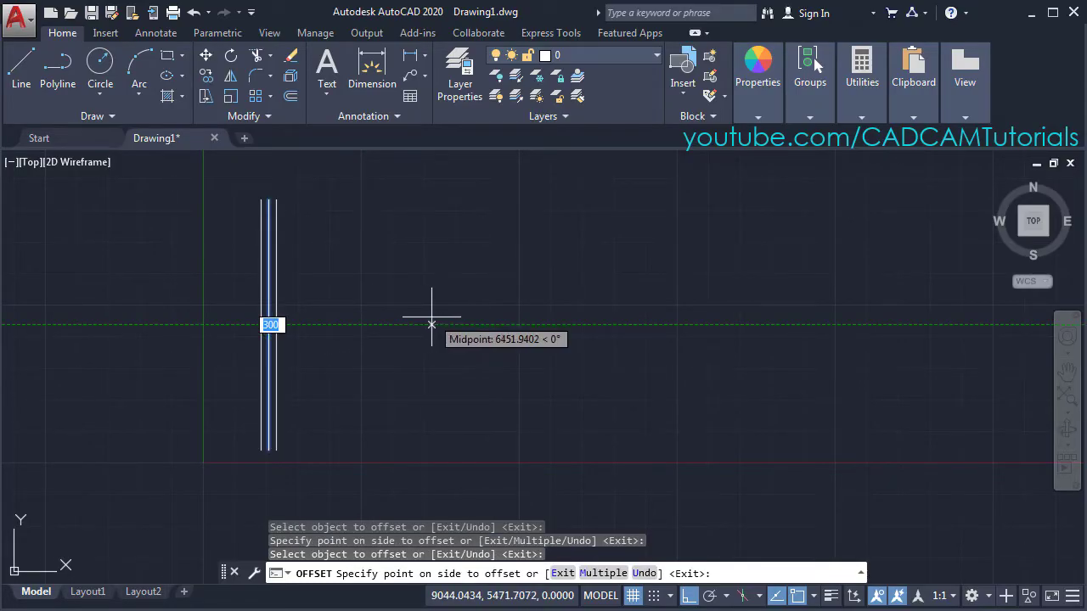
text(40)
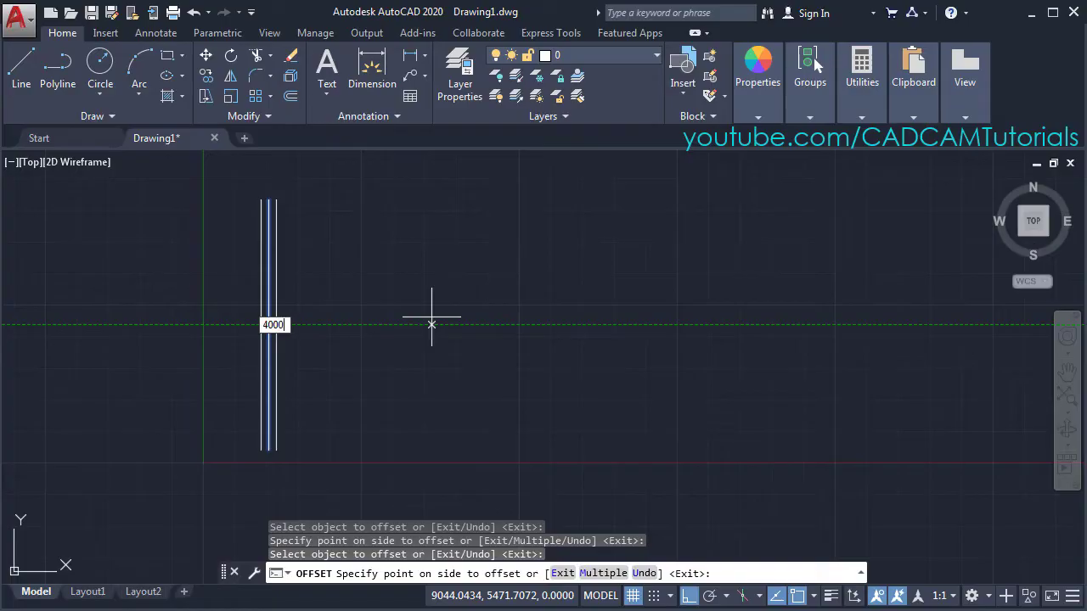
key(Return)
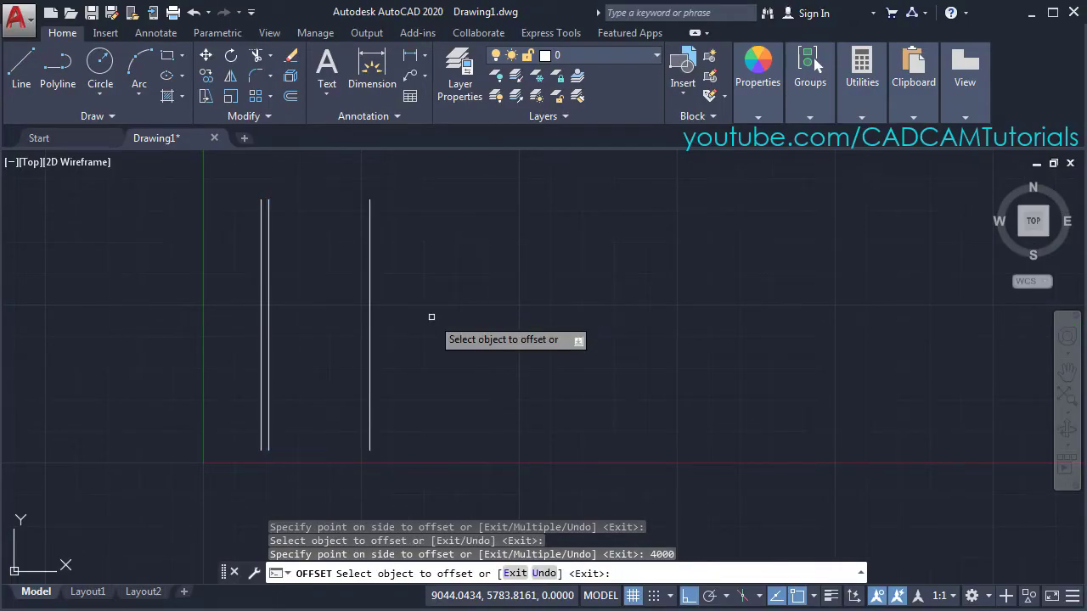
click(370, 319)
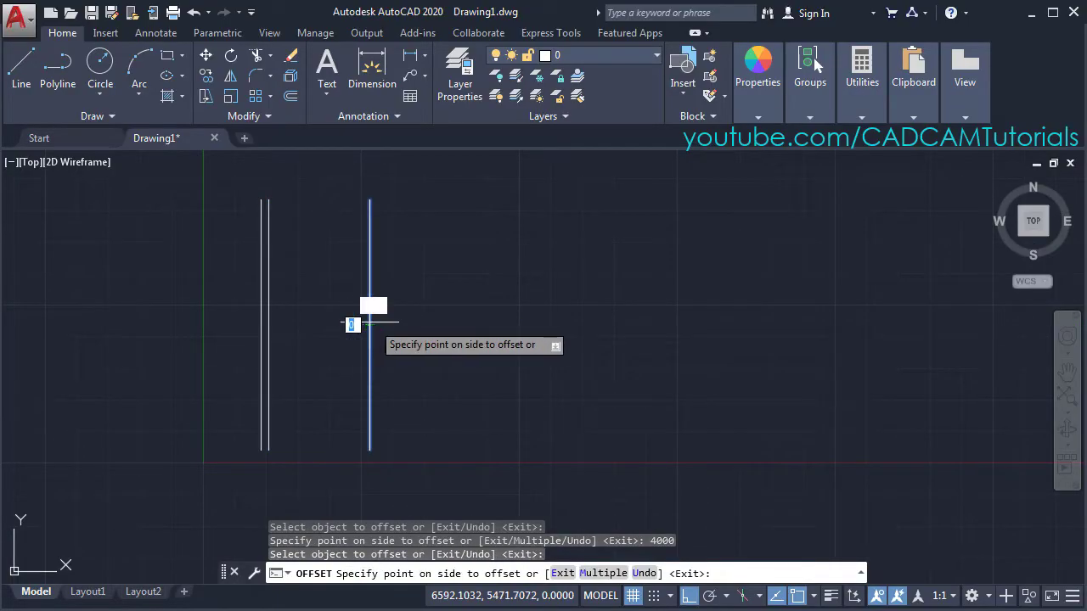
click(459, 339)
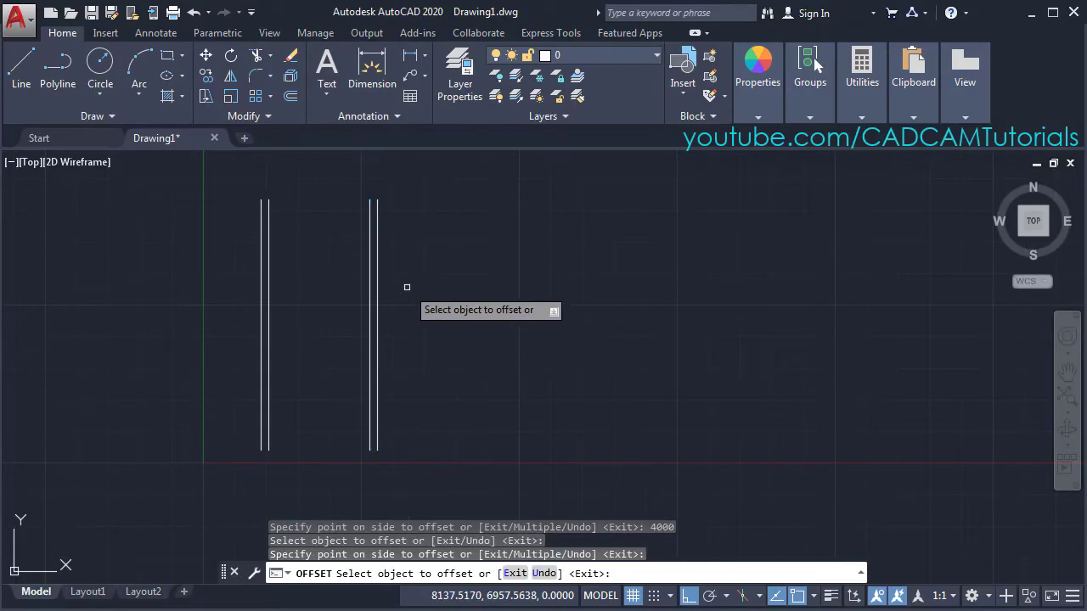
Step: Offset the middle wall's right line 4000 mm to the right and the resulting line another 300 mm right to form the third vertical wall
click(379, 290)
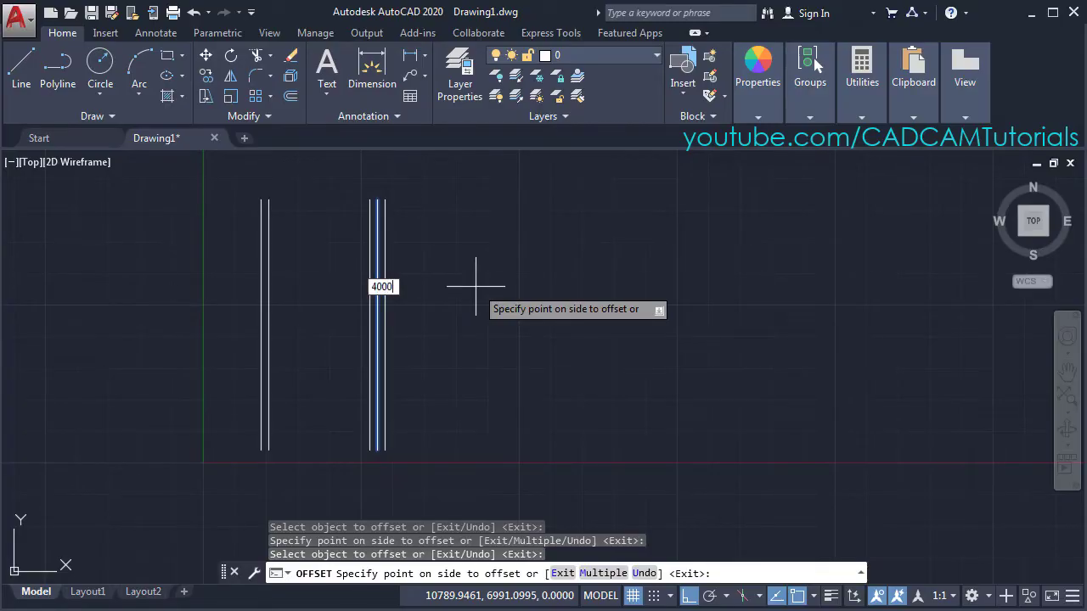
text(4000)
key(Return)
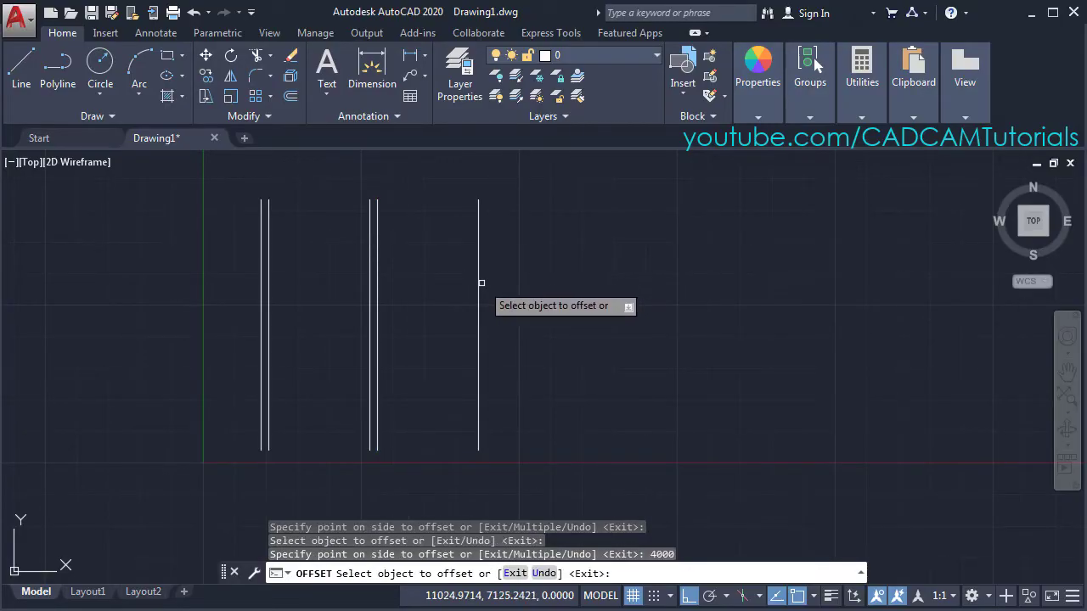
click(478, 283)
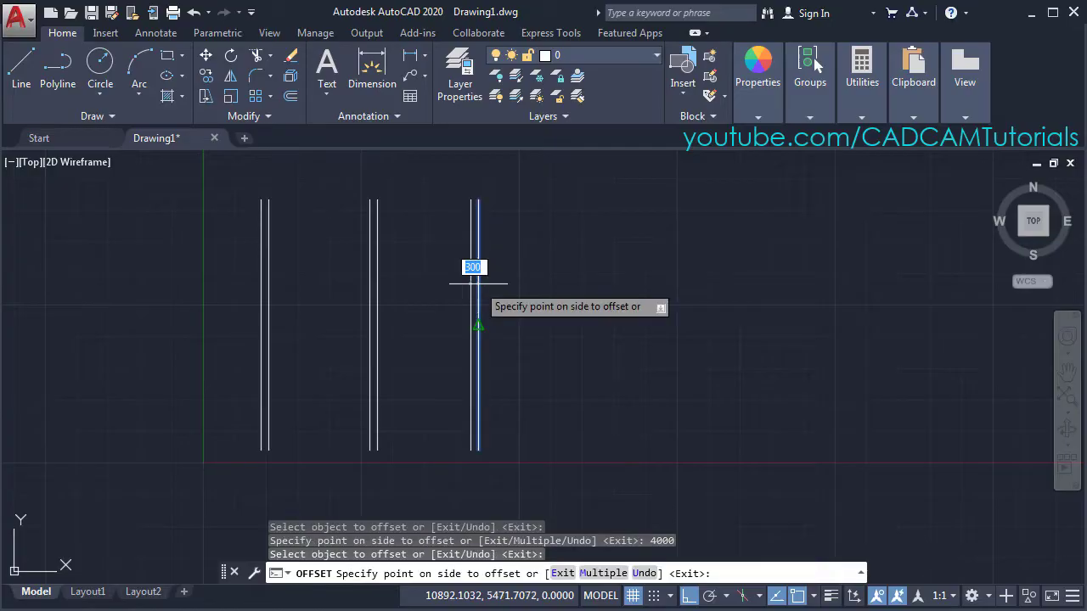
click(575, 298)
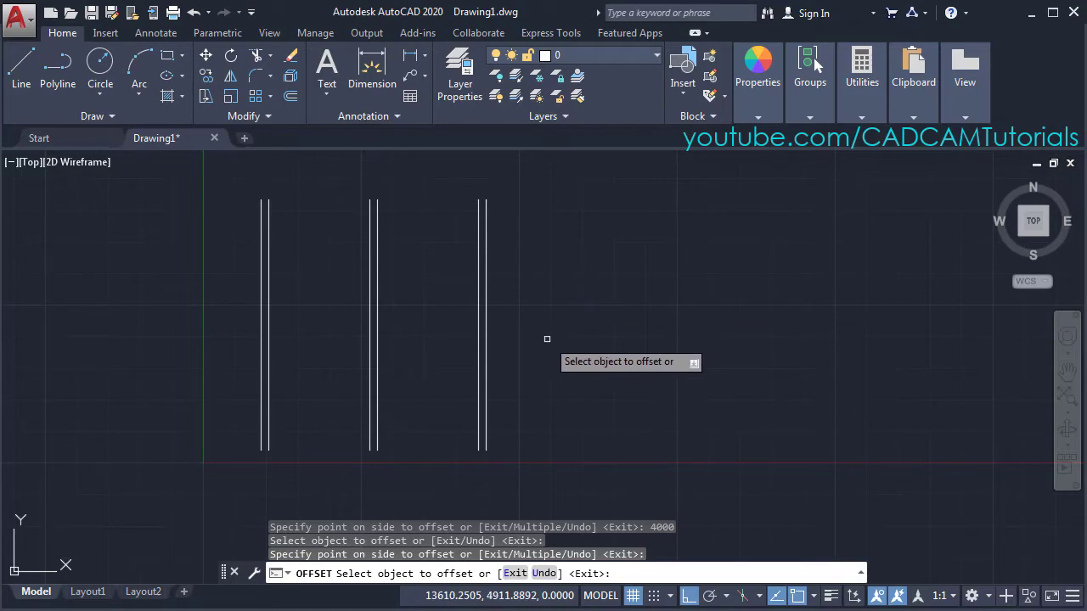
key(Return)
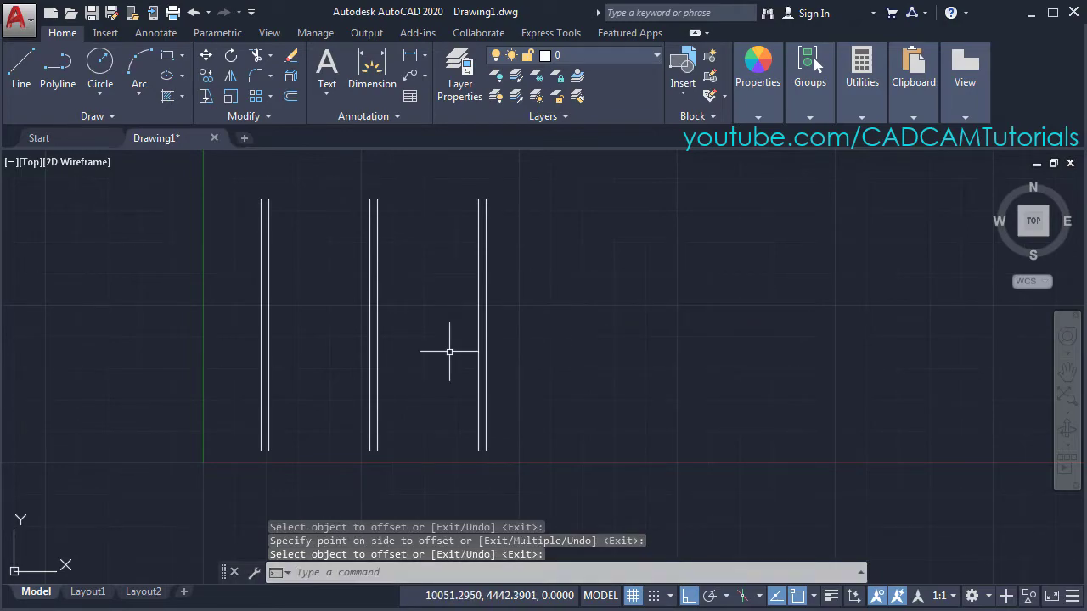
Step: Draw a horizontal line joining the upper endpoints of the leftmost and rightmost vertical wall lines
mouse_move(288, 348)
middle_down()
mouse_move(427, 376)
mouse_move(476, 321)
middle_up()
middle_drag(529, 347, 509, 363)
key(alt+Tab)
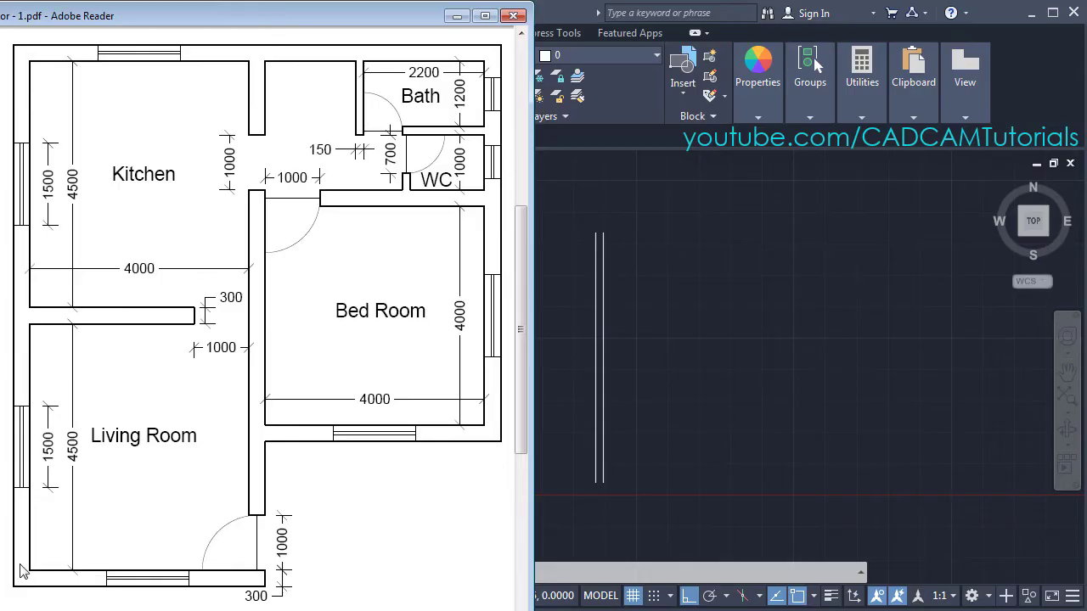
key(alt+Tab)
scroll(490, 354, up, 5)
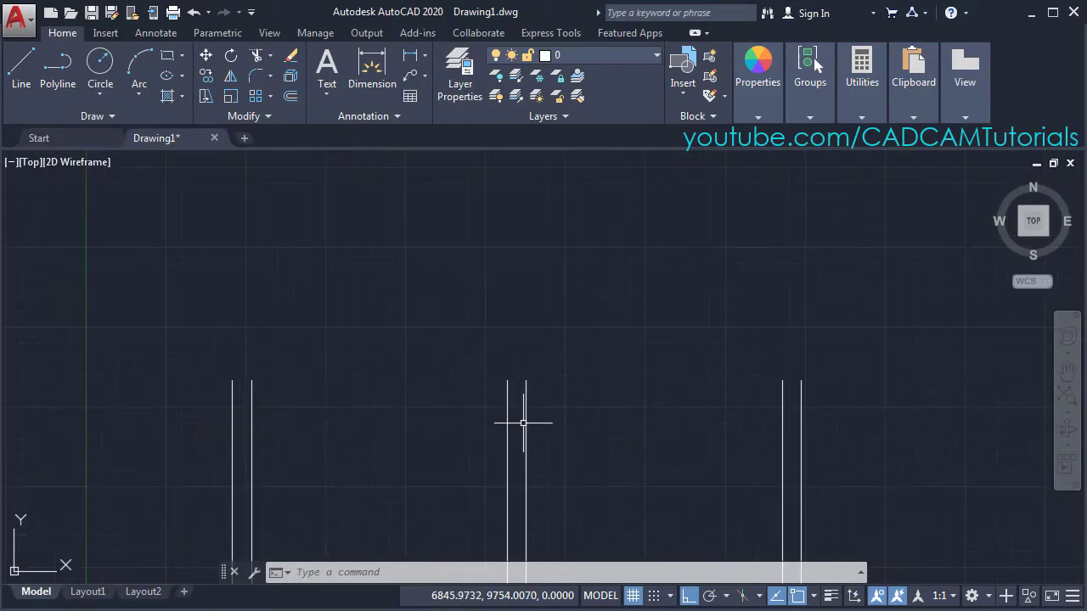
click(30, 92)
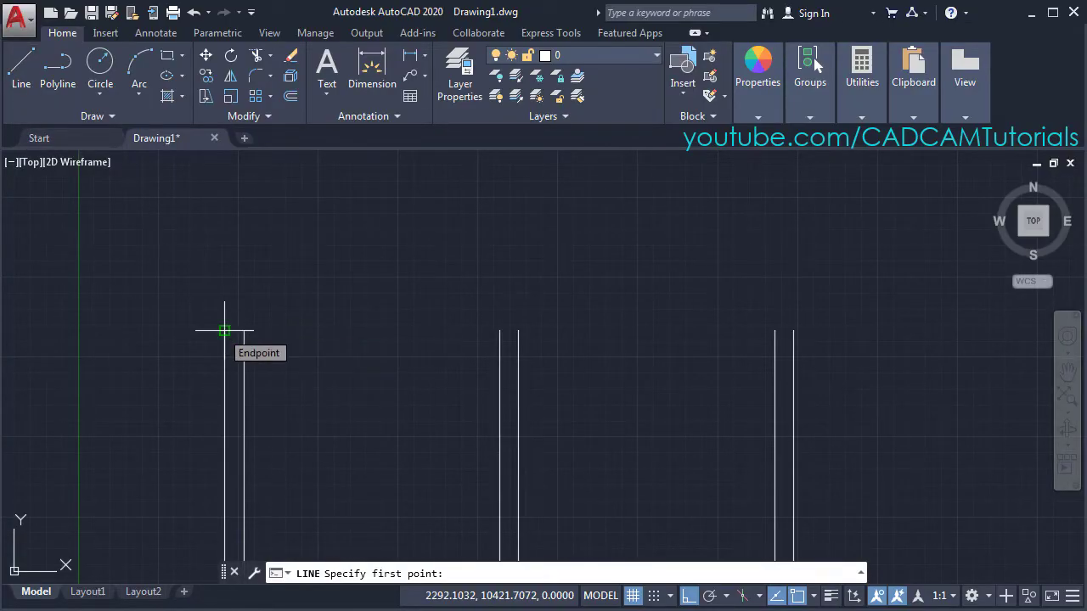
click(225, 330)
click(794, 330)
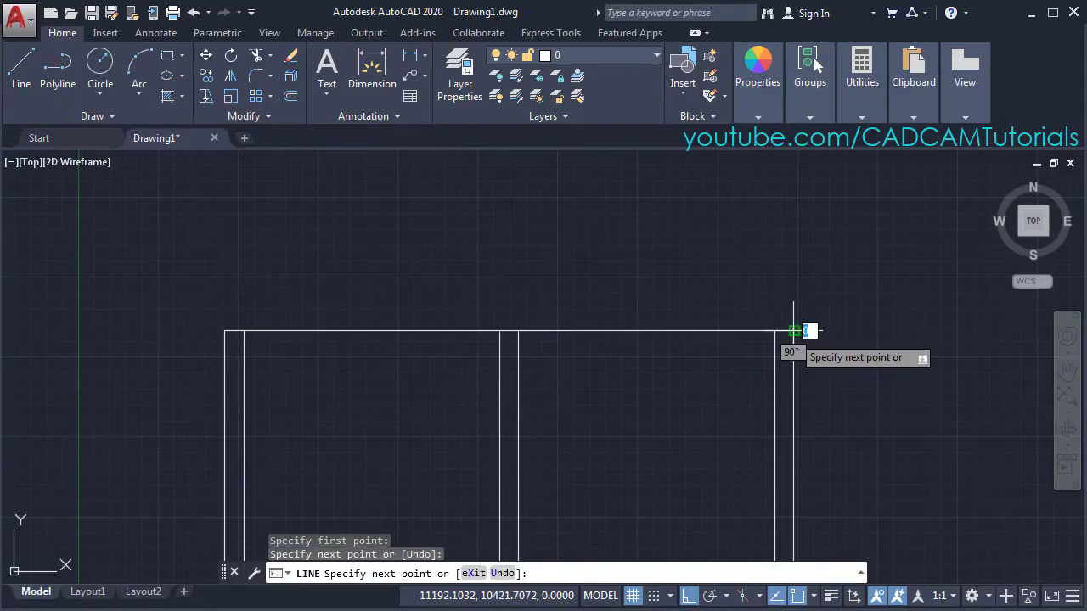
key(Return)
Step: Offset the horizontal line along the walls' upper ends 300 mm downward to form the top wall
middle_drag(660, 400, 666, 327)
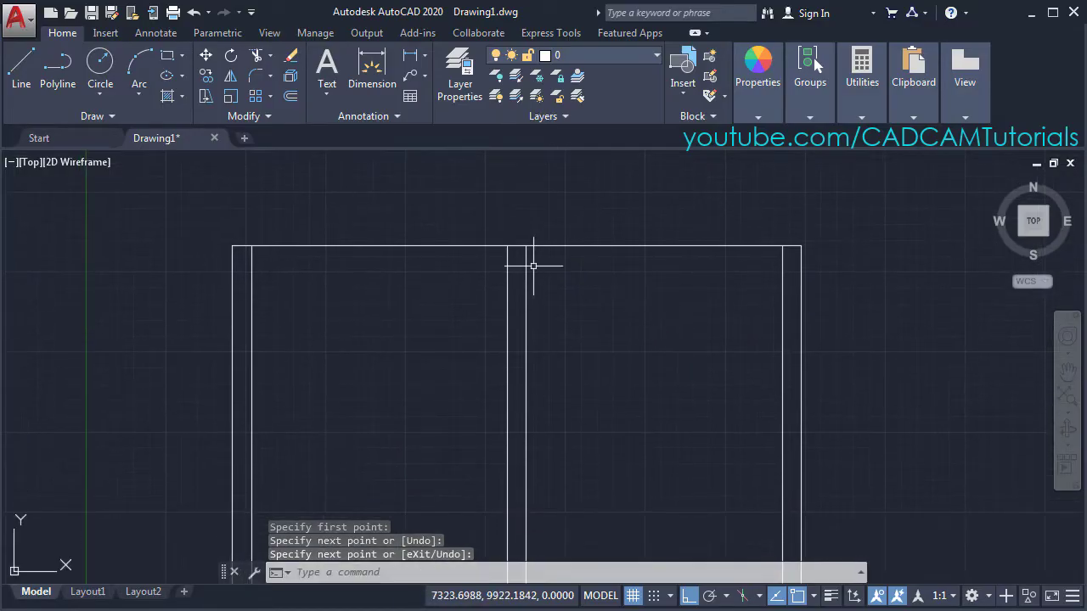
click(292, 100)
text(300)
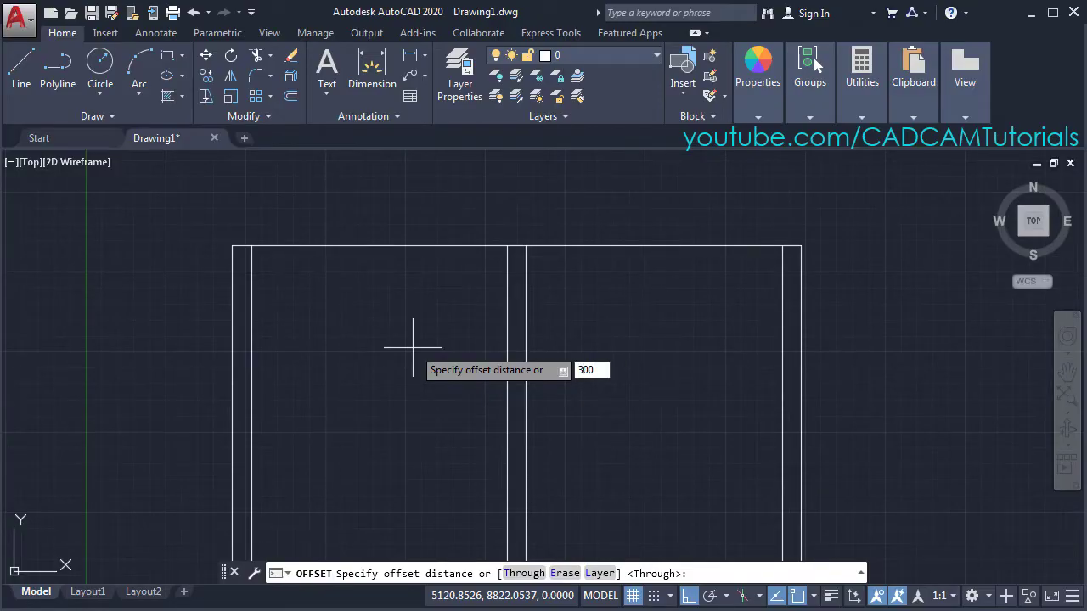
key(Return)
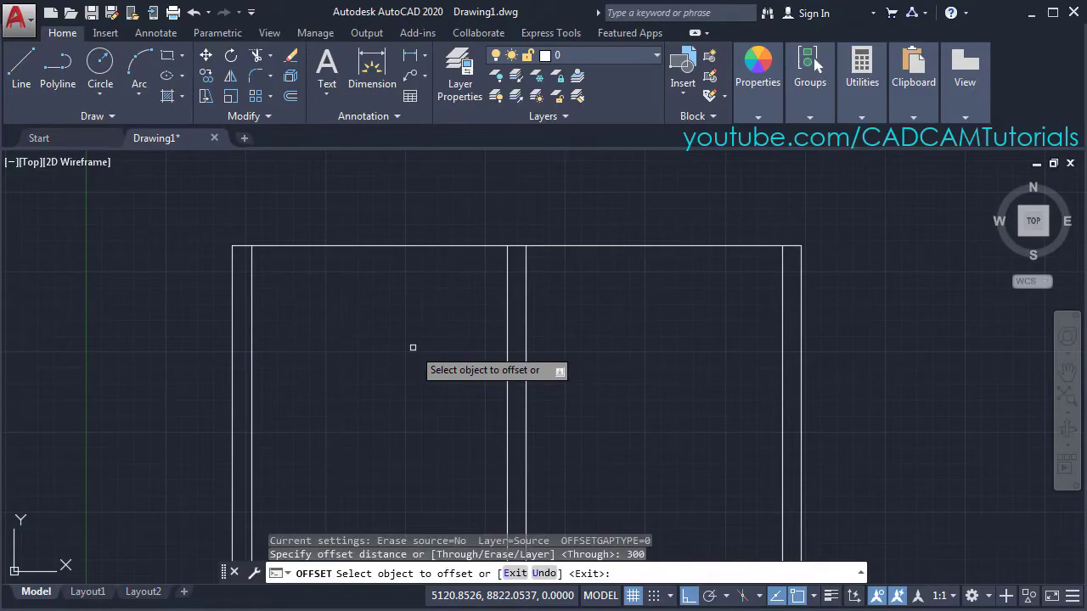
click(434, 247)
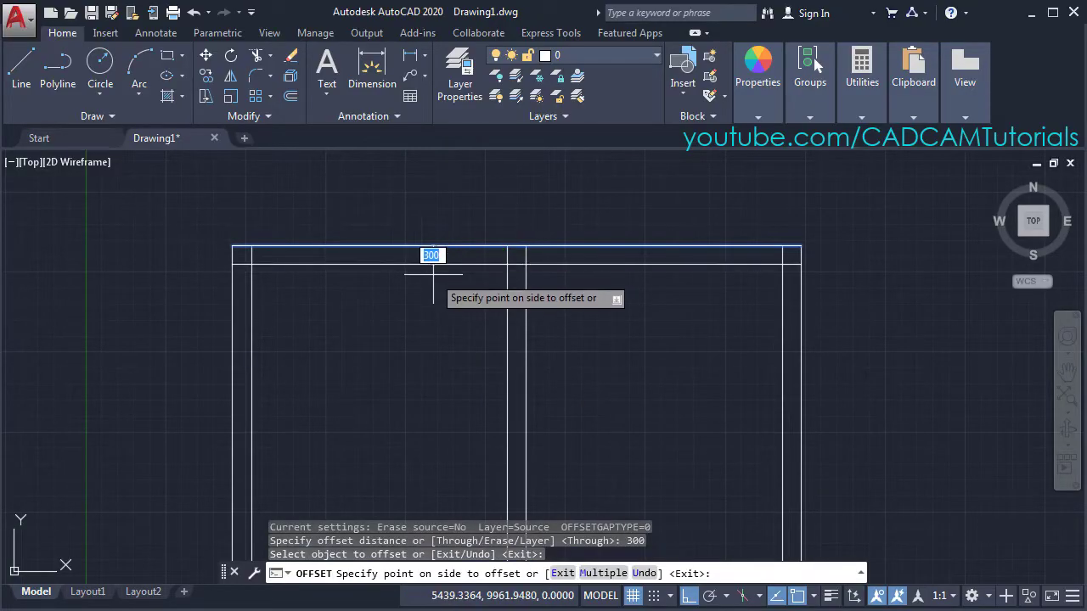
click(432, 323)
Step: Offset the top wall's inner line 4500 mm downward, matching the kitchen length in the PDF floor plan
scroll(436, 365, down, 2)
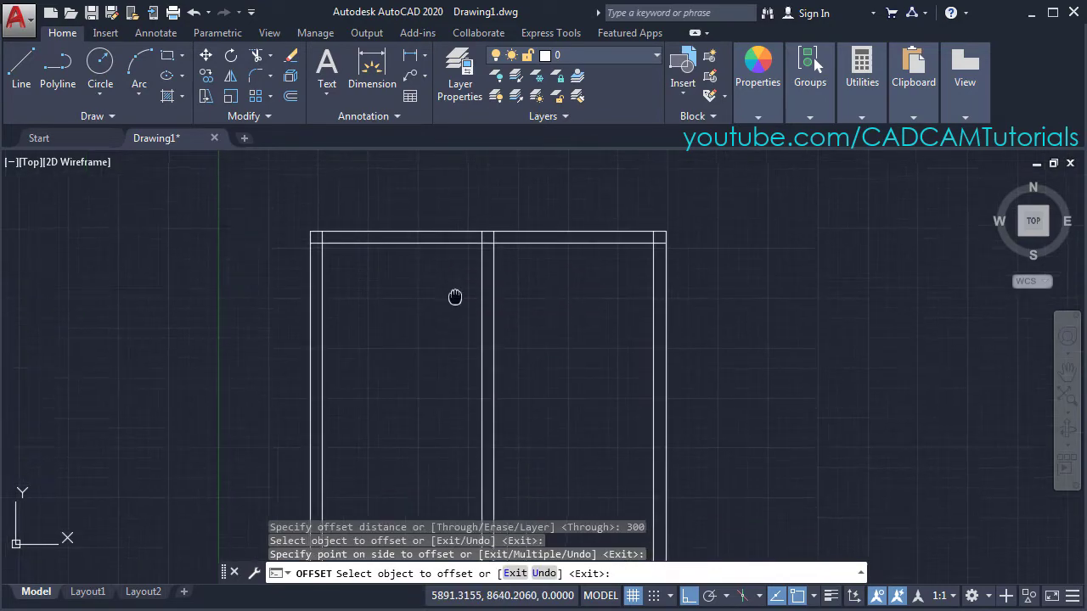
middle_drag(454, 309, 446, 245)
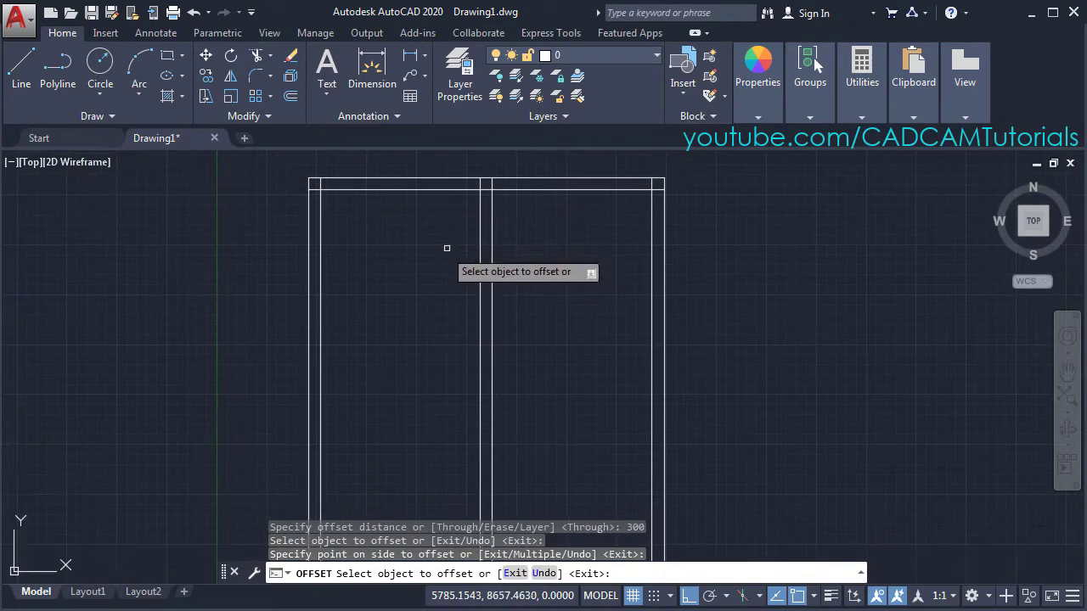
click(417, 191)
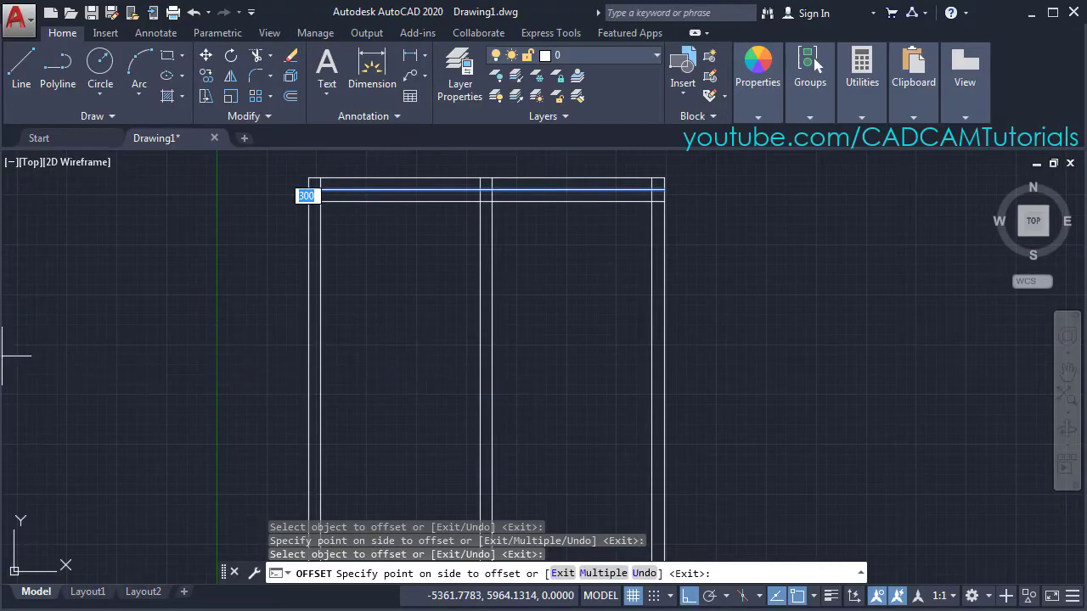
key(alt+Tab)
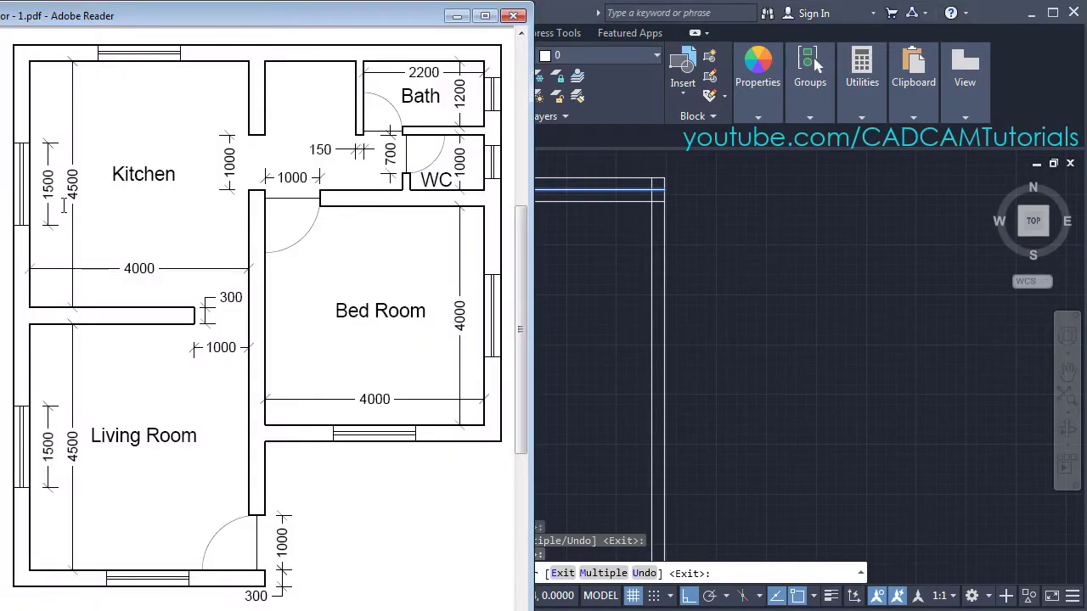
key(alt+Tab)
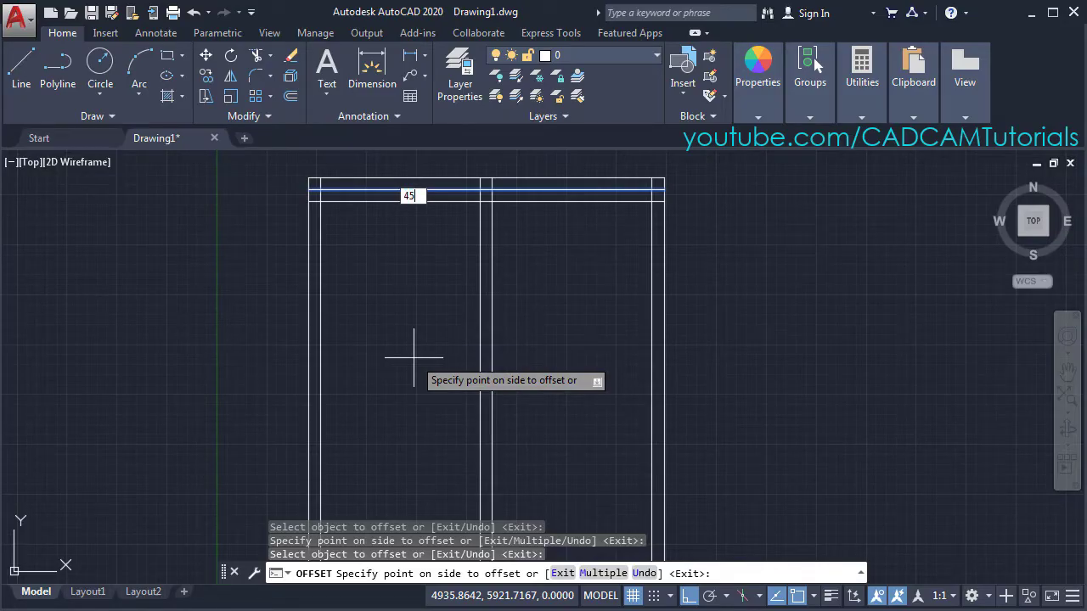
text(4500)
key(Return)
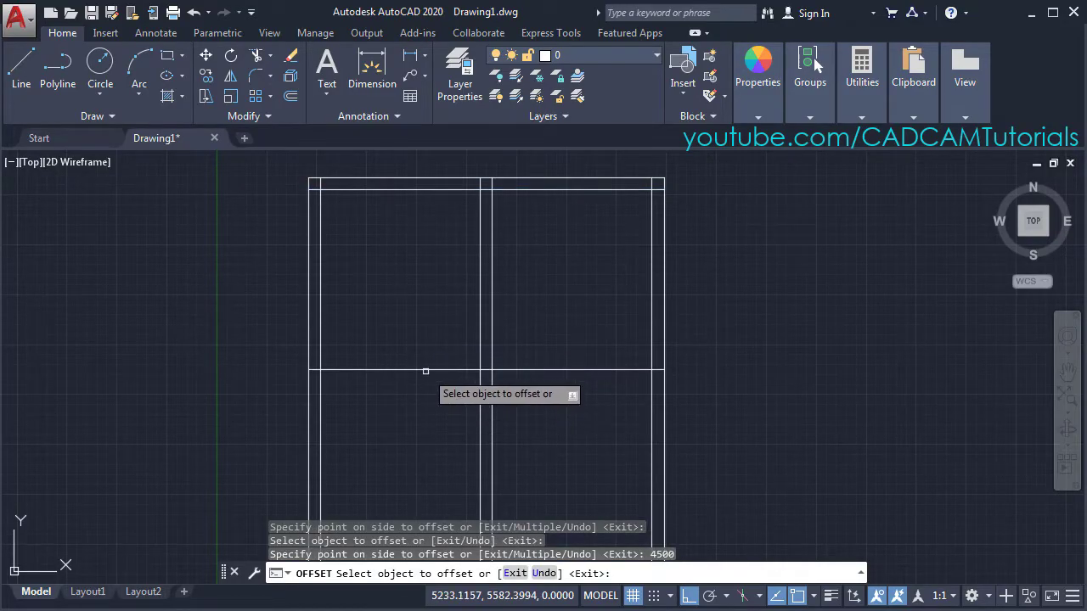
Step: Offset the kitchen's lower horizontal line 300 mm downward to form the wall between kitchen and living room
click(426, 371)
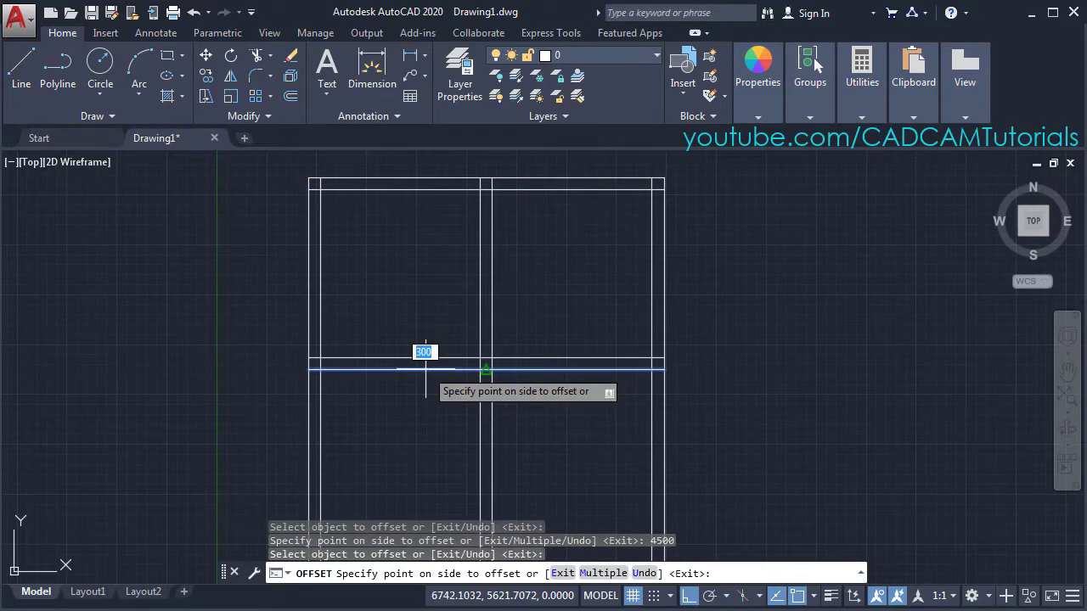
click(420, 429)
middle_drag(442, 465, 441, 361)
middle_drag(440, 362, 439, 370)
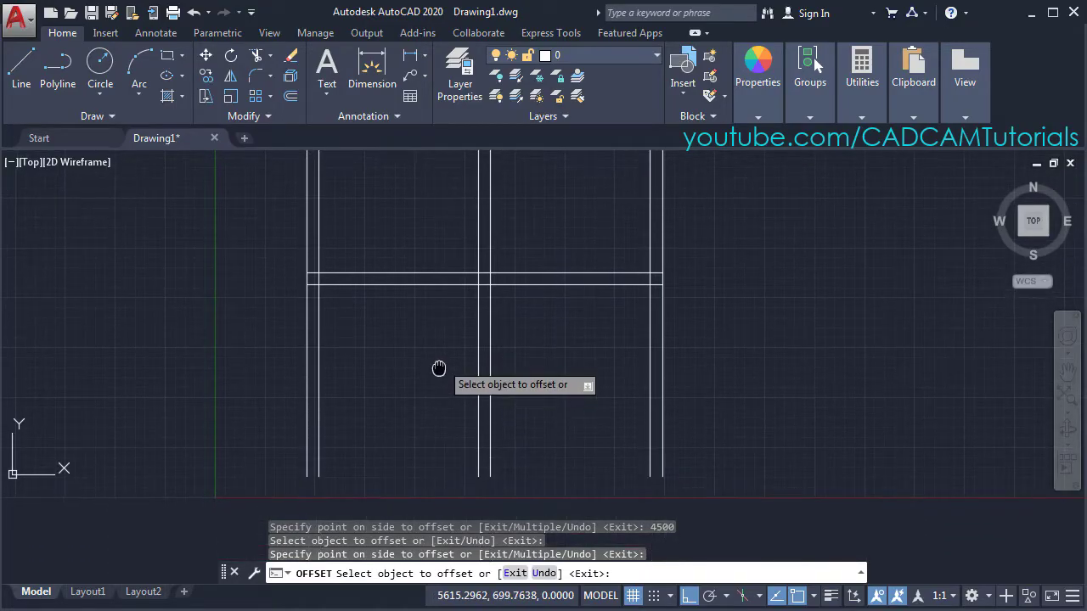
Step: Offset the kitchen–living room wall's lower line 4500 mm downward, and offset the resulting line 300 mm downward to form the bottom wall
click(418, 286)
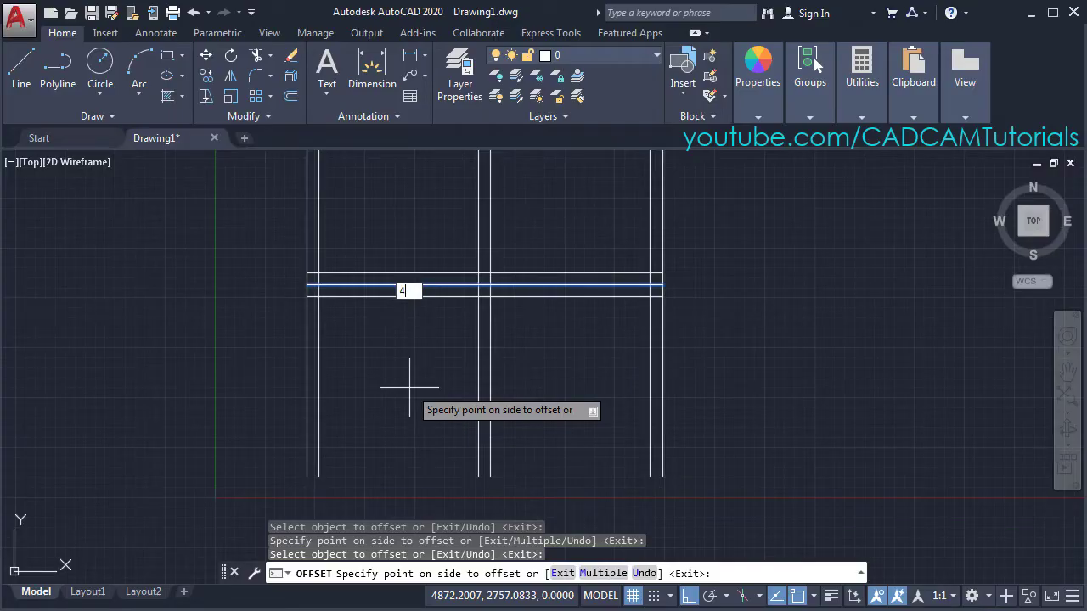
key(Return)
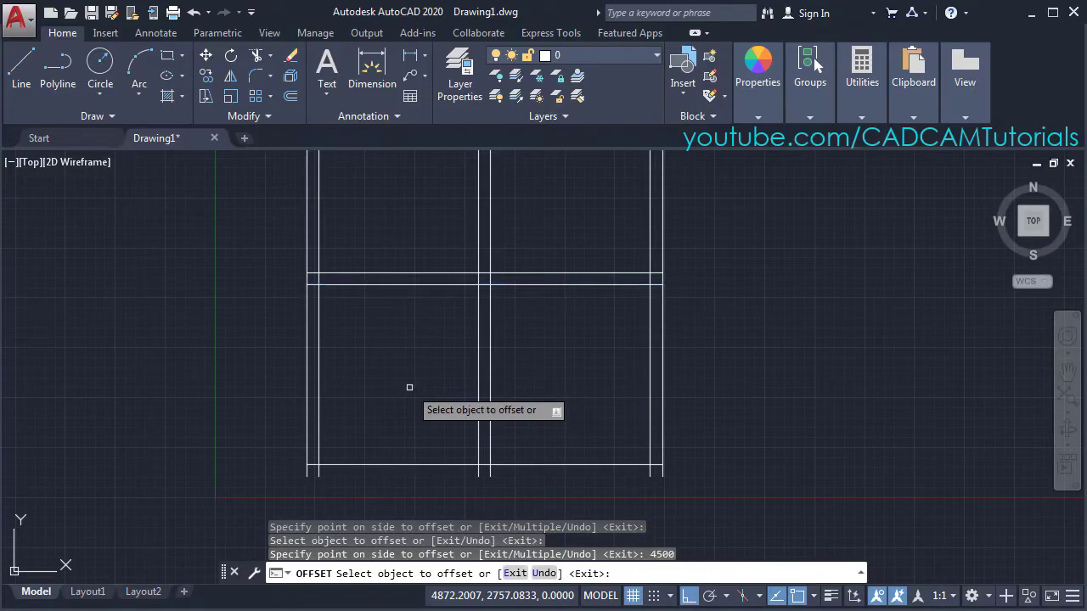
click(417, 466)
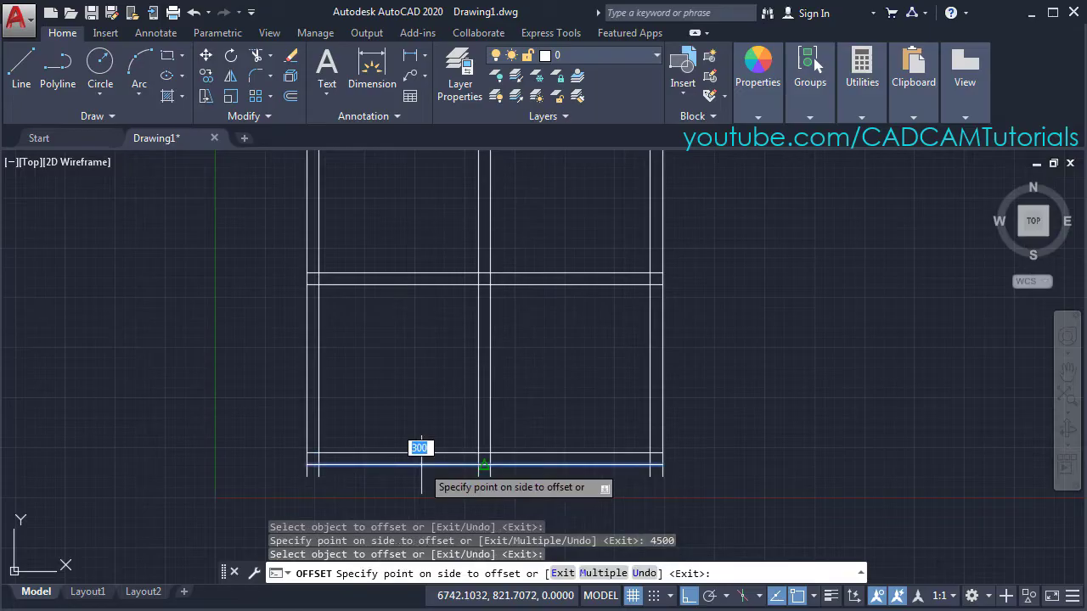
click(418, 507)
key(Return)
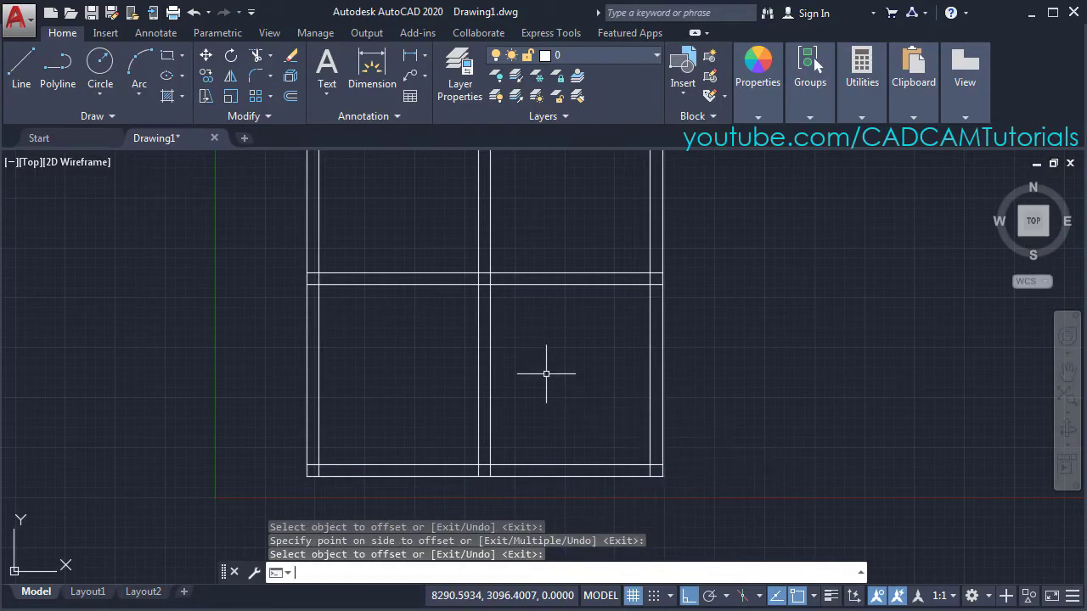
Step: Start Trim with all lines as cutting edges and trim the overlapping inner wall lines at the plan's upper-left corner
scroll(410, 306, down, 3)
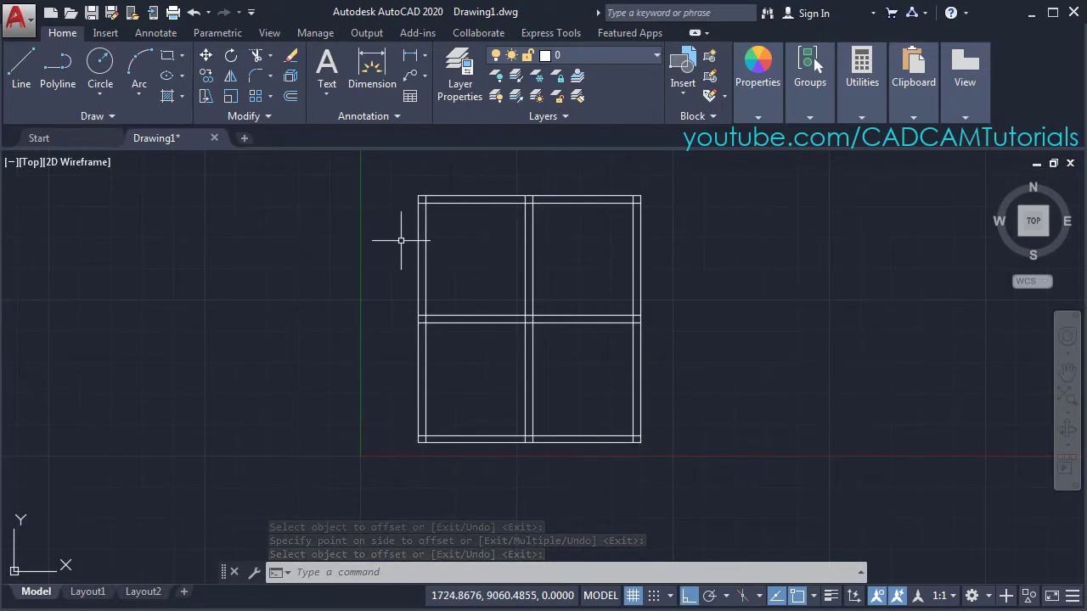
middle_drag(498, 246, 516, 267)
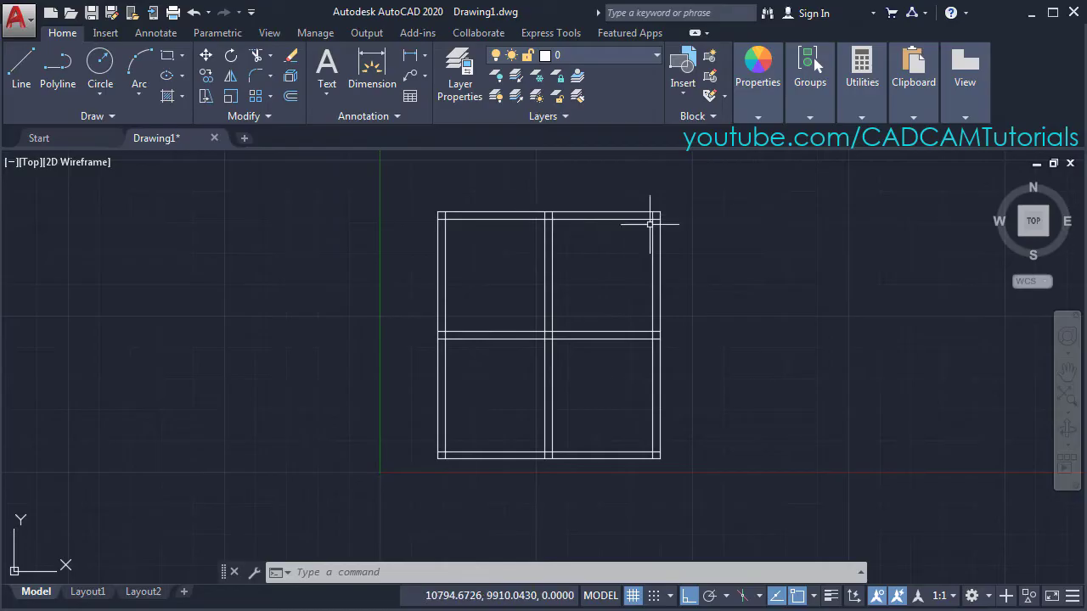
scroll(565, 315, up, 2)
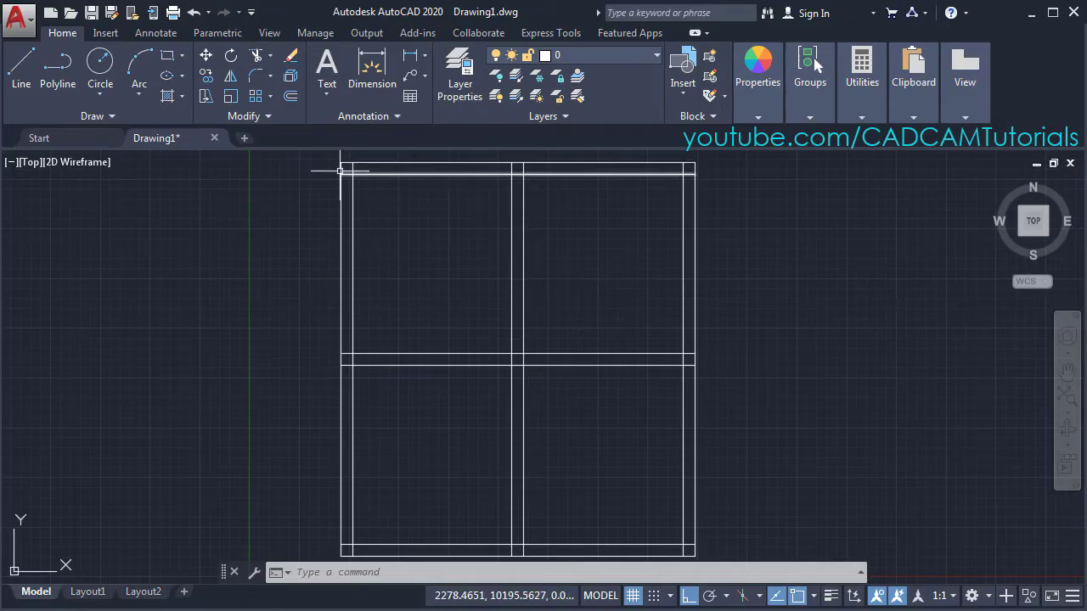
click(255, 58)
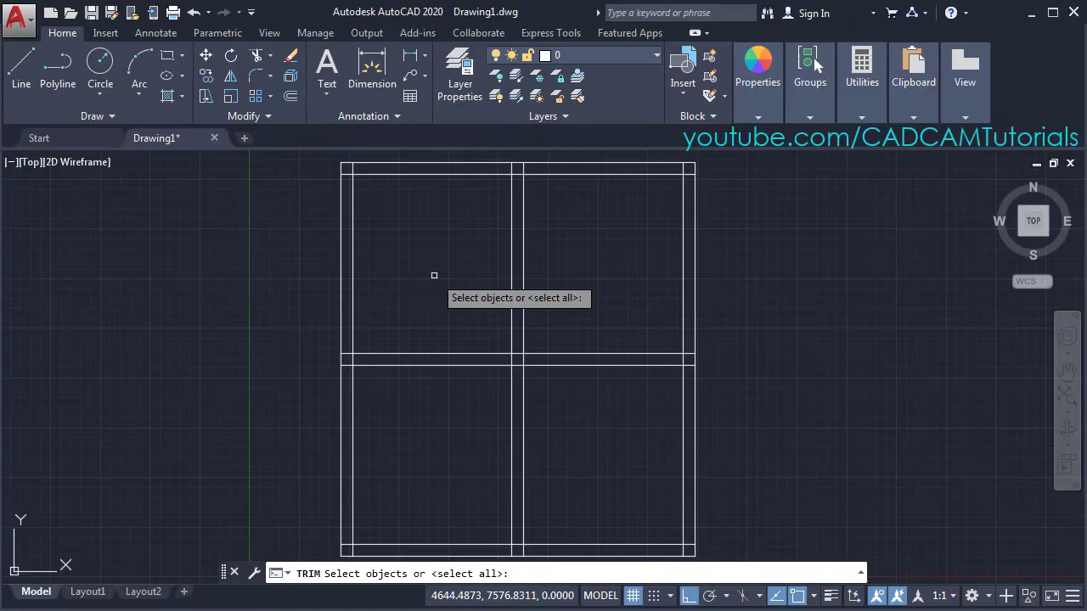
key(Return)
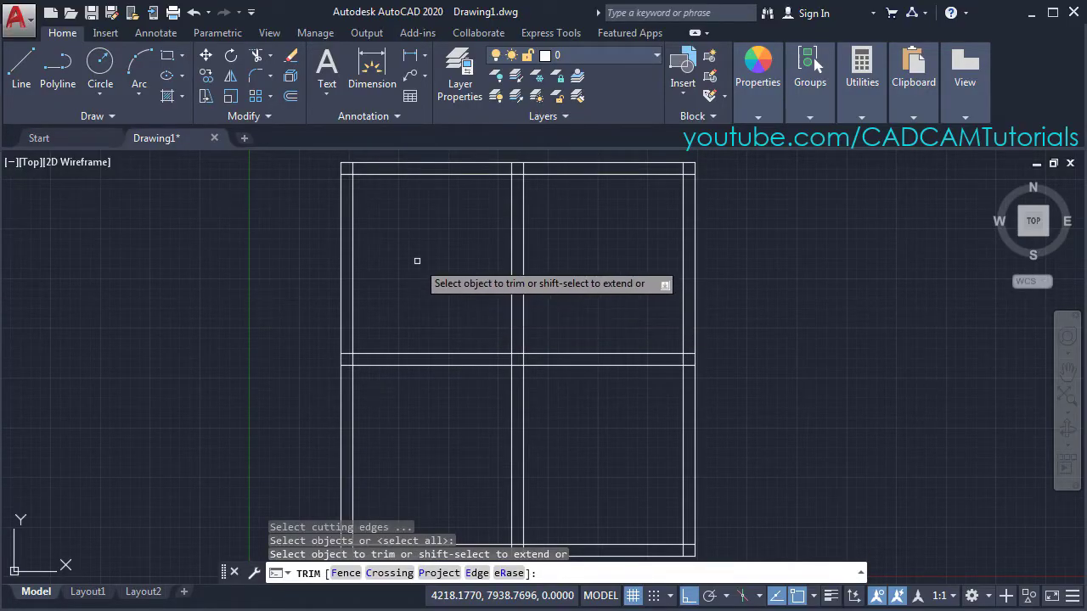
click(346, 173)
click(353, 167)
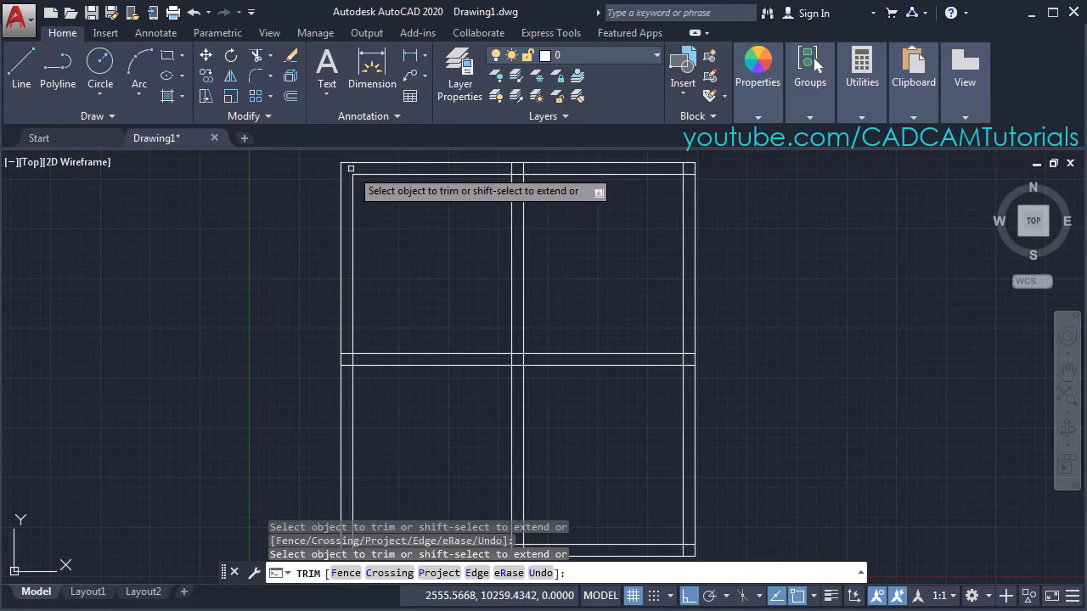
Step: Trim the overlaps in the top wall where the middle wall joins it and at the upper-right corner
double_click(493, 168)
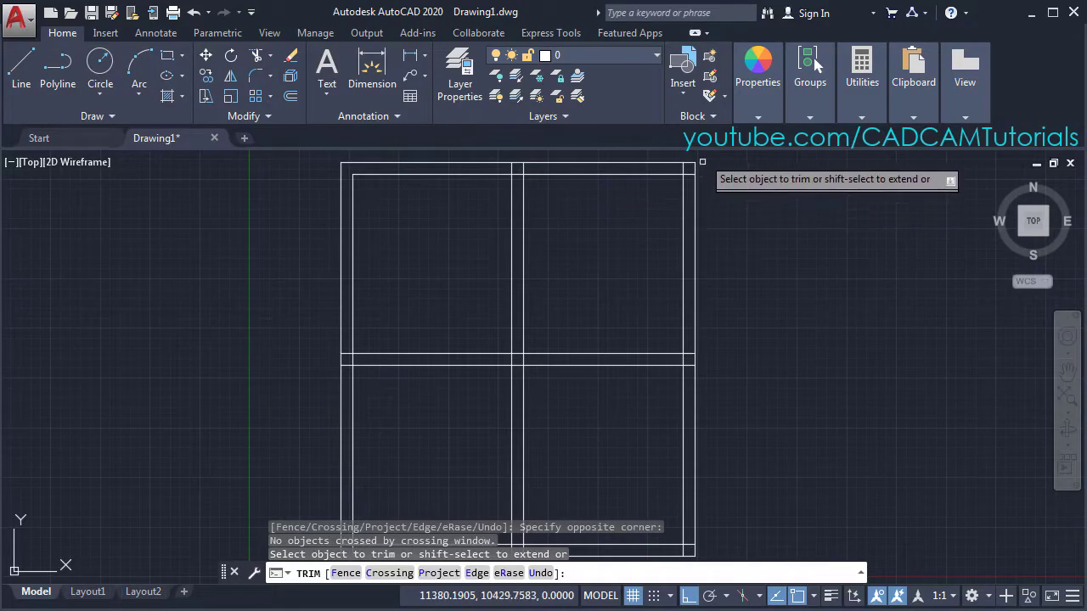
scroll(647, 160, up, 2)
middle_drag(651, 153, 646, 257)
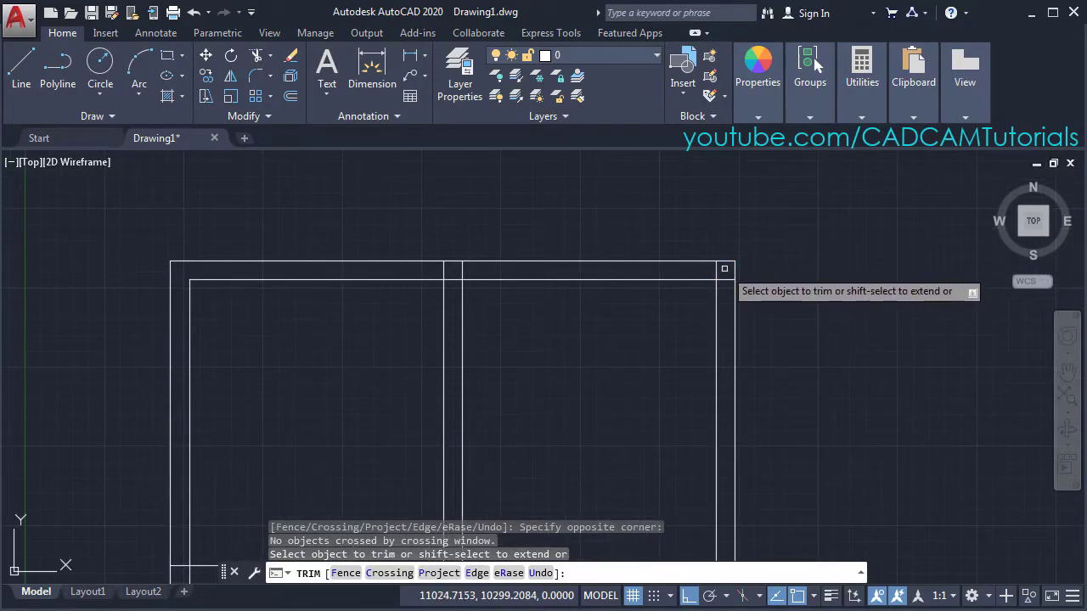
drag(722, 267, 421, 270)
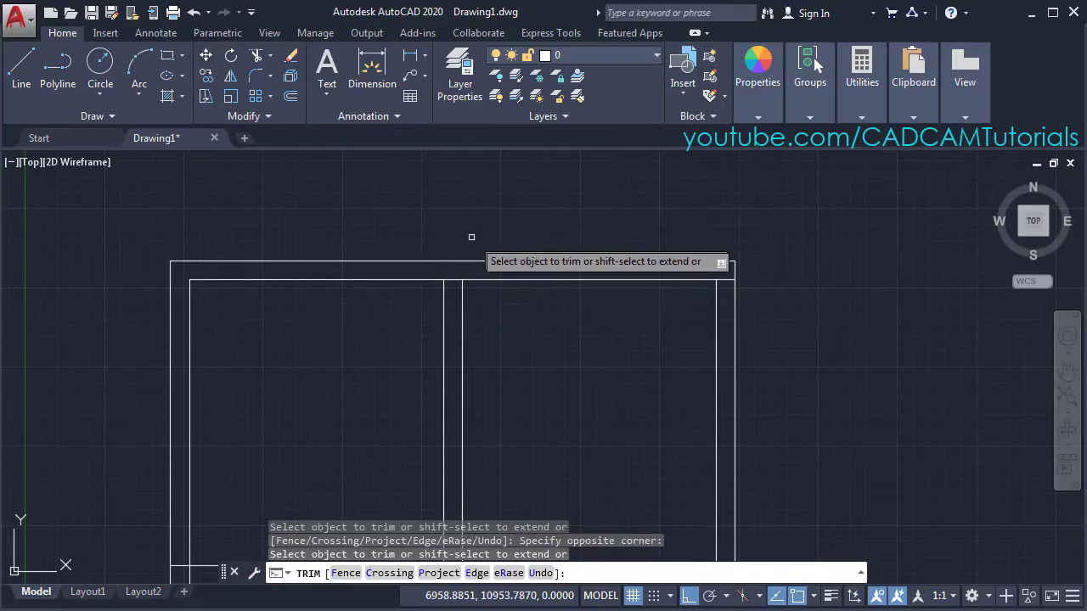
click(452, 280)
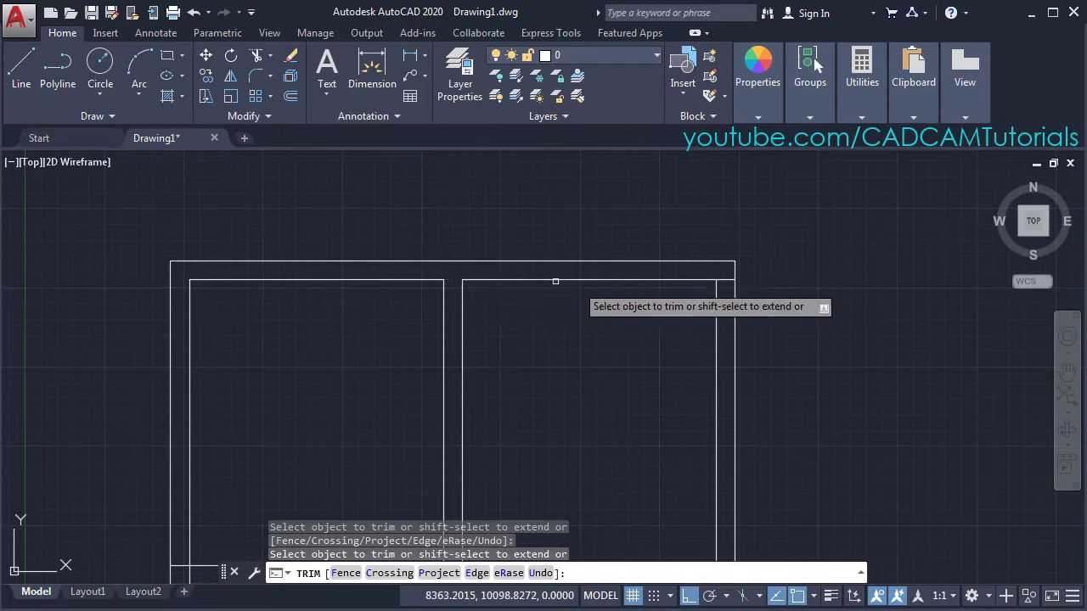
click(727, 281)
Step: Trim the dividing wall's line ends inside the left outer wall and the overlapping inner lines at the lower-left corner
scroll(578, 340, down, 2)
middle_drag(519, 444, 536, 271)
scroll(397, 271, up, 2)
click(317, 314)
click(310, 361)
scroll(351, 270, down, 4)
scroll(353, 436, up, 4)
scroll(325, 403, up, 2)
click(302, 379)
click(318, 391)
Step: Trim the middle wall's left line inside the bottom wall and remove both bottom wall lines between the middle and right walls
scroll(617, 422, down, 2)
middle_drag(700, 436, 642, 466)
click(623, 436)
click(756, 446)
click(755, 426)
Step: Trim away the kitchen–living room wall's lines across the middle wall, the space to its right and the right outer wall
scroll(896, 289, down, 2)
middle_drag(896, 288, 730, 396)
scroll(670, 348, up, 4)
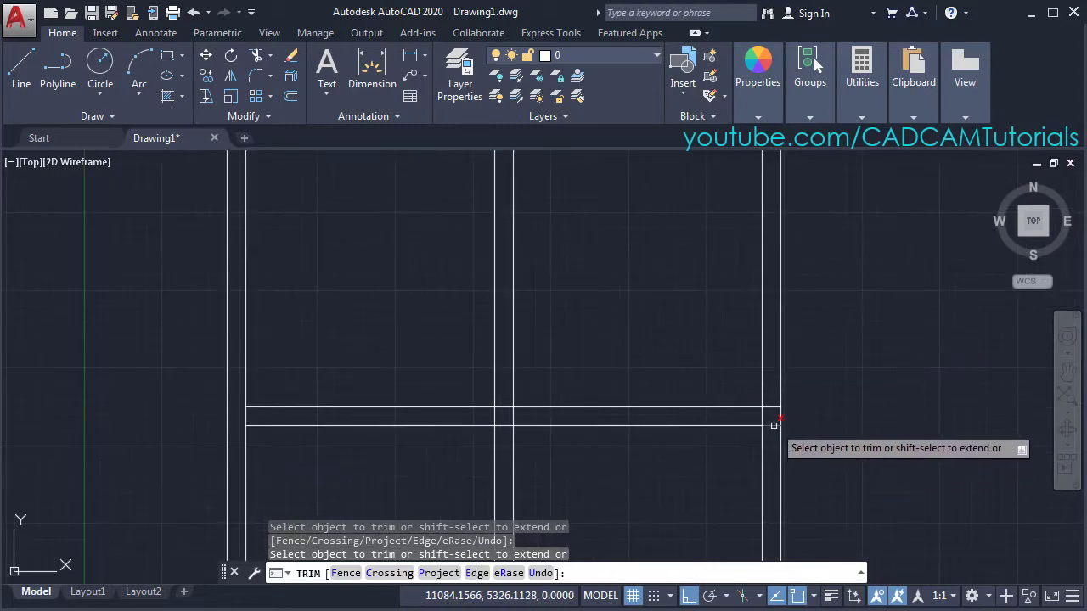
click(775, 410)
click(640, 364)
scroll(516, 437, up, 2)
click(500, 428)
click(497, 382)
key(Return)
Step: Offset the inner top wall line of the right-hand rooms 1200 mm downward, matching the Bath dimension in the PDF floor plan
scroll(595, 283, down, 3)
scroll(590, 417, up, 2)
scroll(617, 382, down, 2)
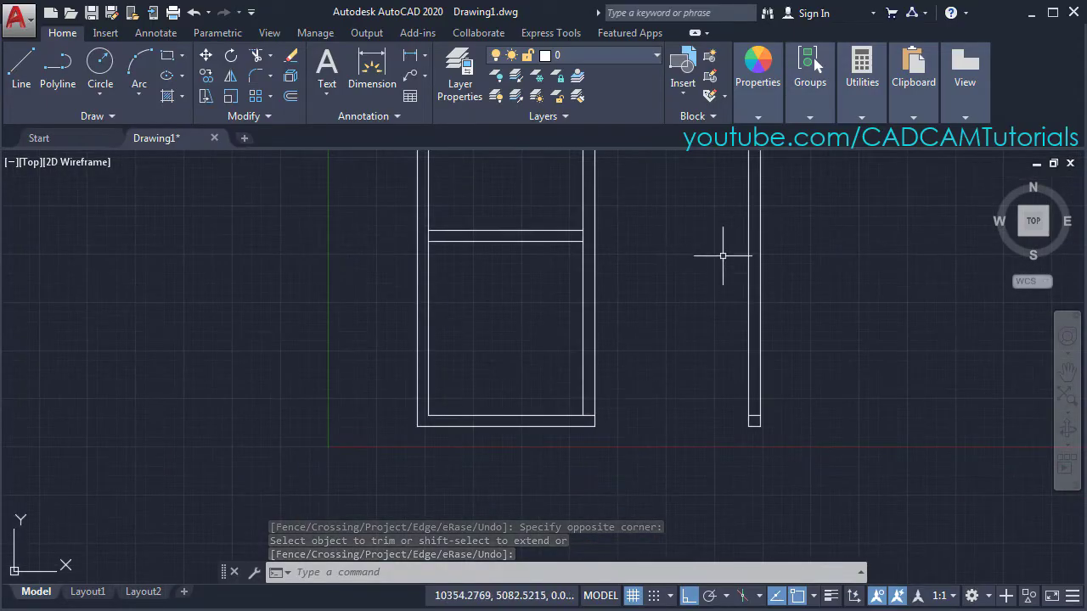
middle_drag(727, 250, 640, 403)
middle_drag(550, 273, 563, 316)
key(alt+Tab)
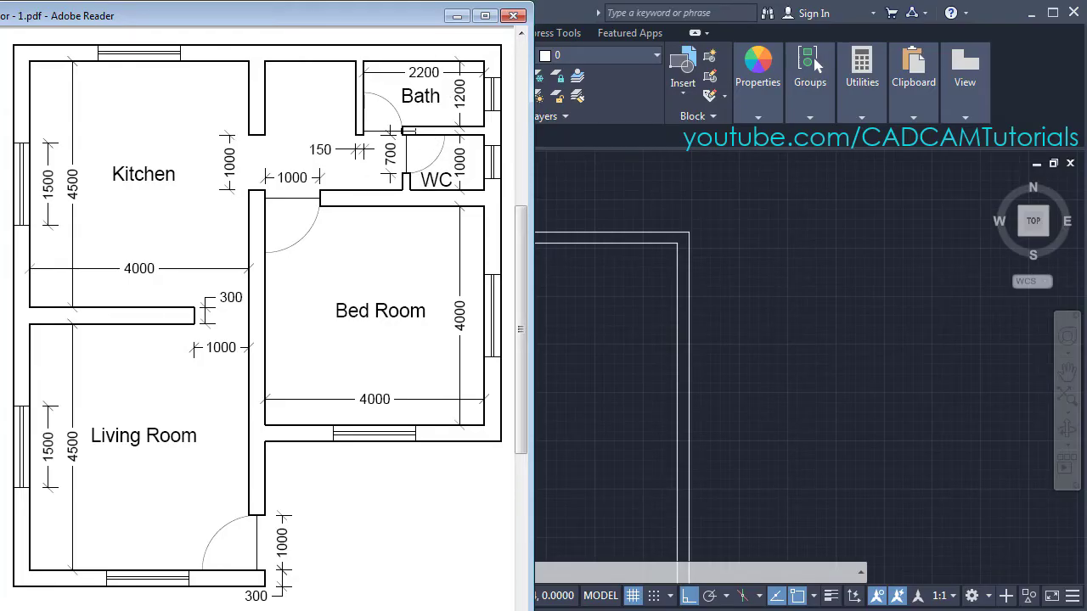
click(626, 273)
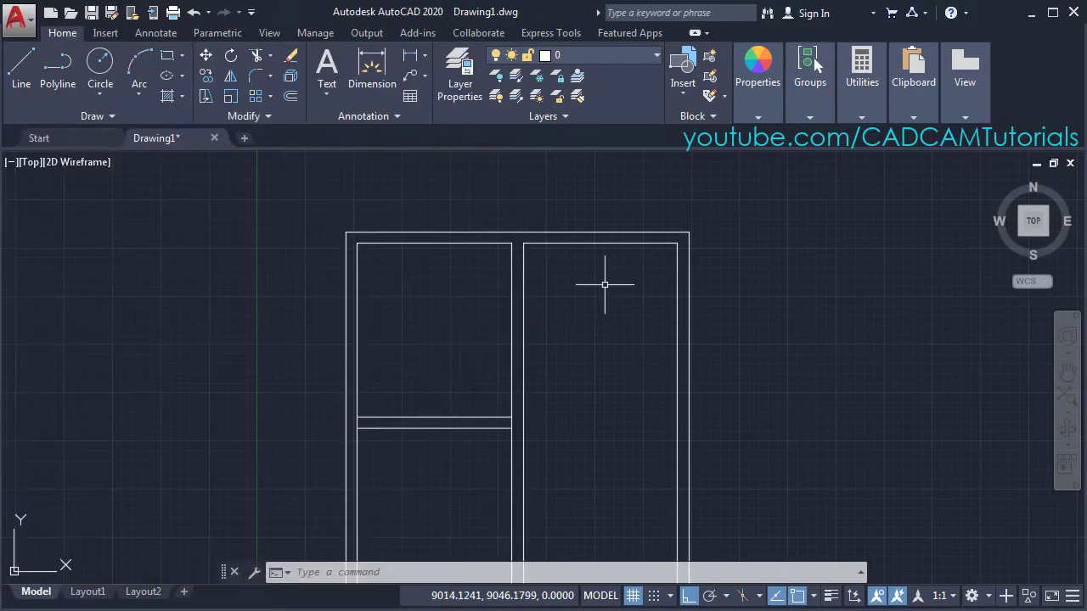
click(289, 98)
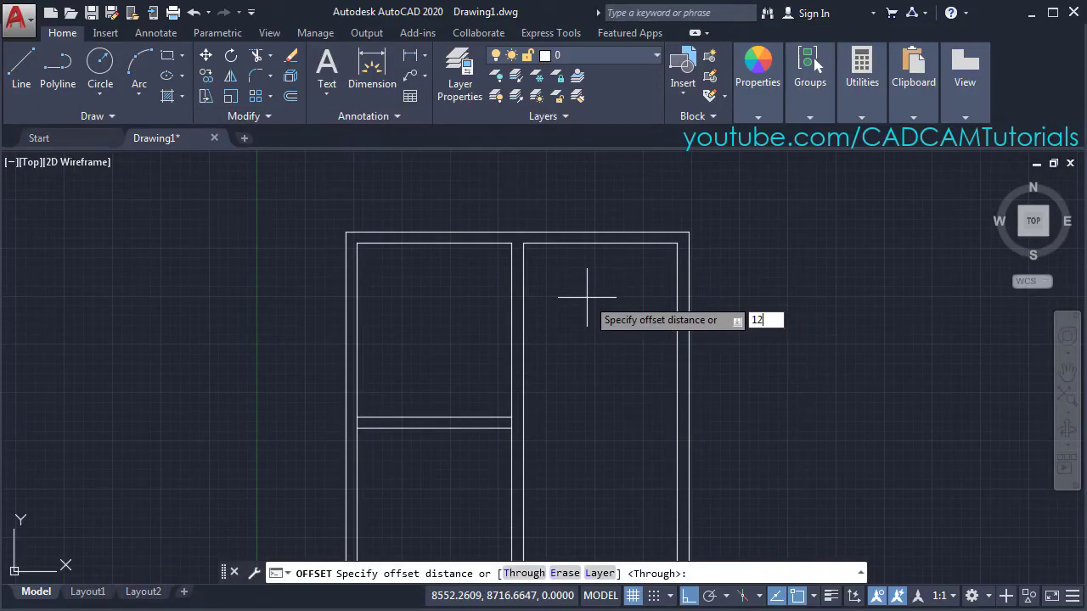
text(1200)
key(Return)
scroll(671, 235, up, 4)
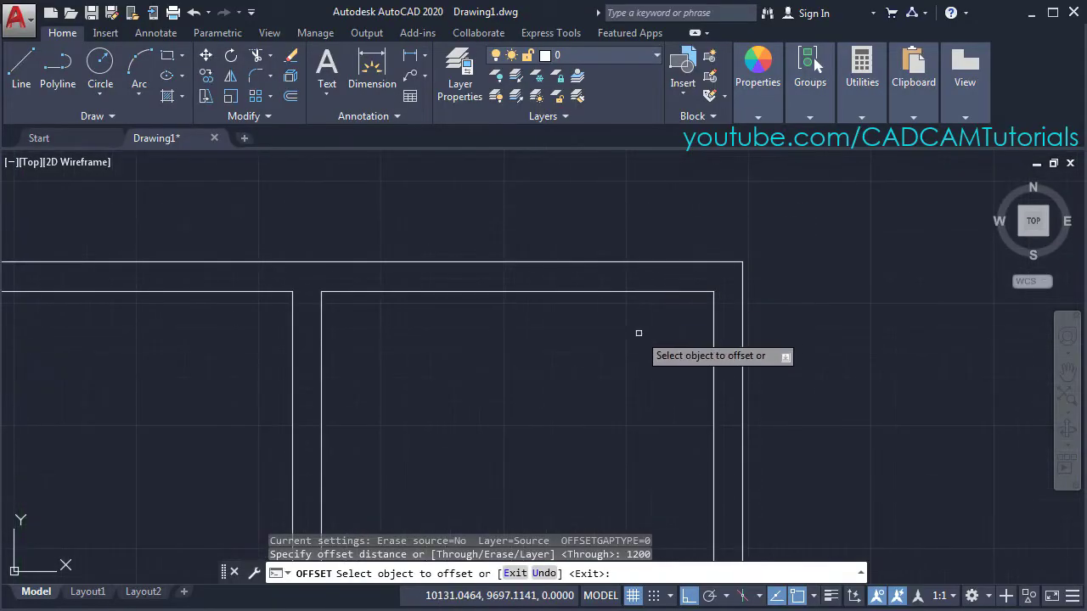
click(626, 292)
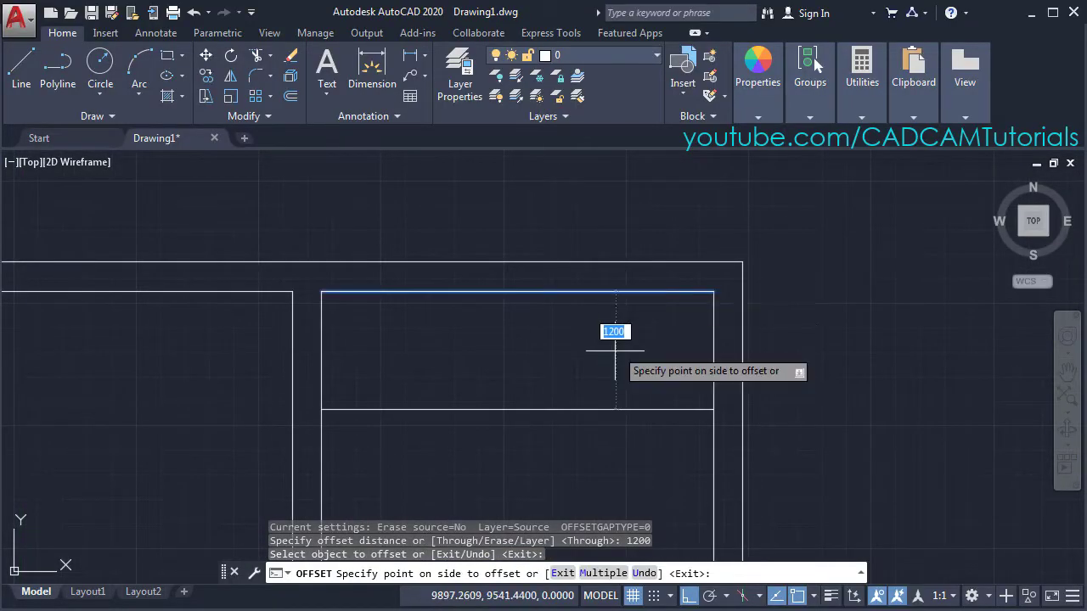
click(598, 445)
Step: Offset the bath's lower line 150 mm downward to form the partition between Bath and WC
middle_drag(641, 479, 662, 364)
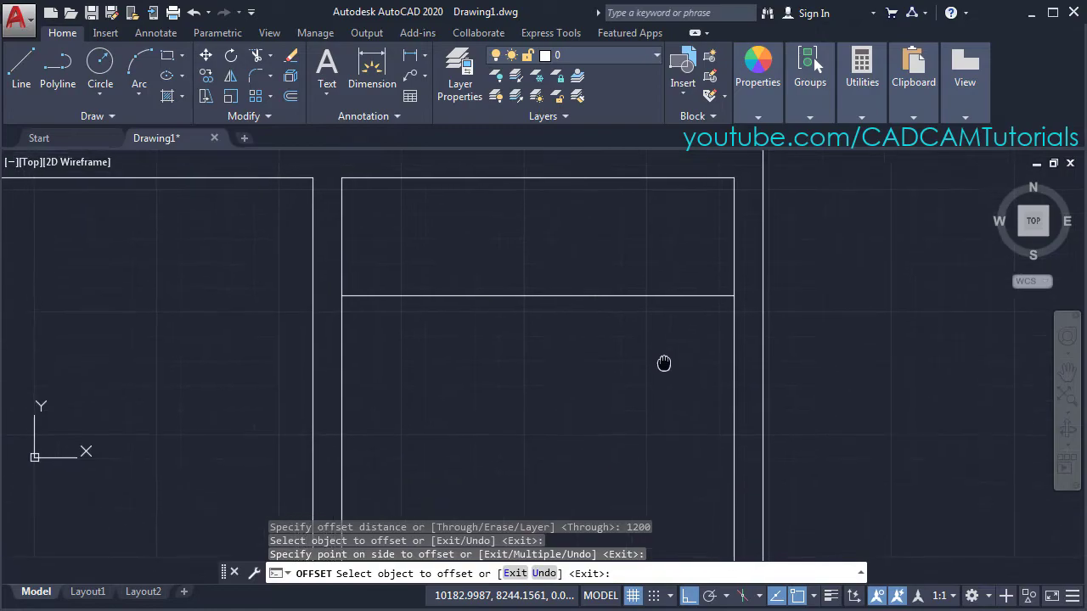
click(606, 296)
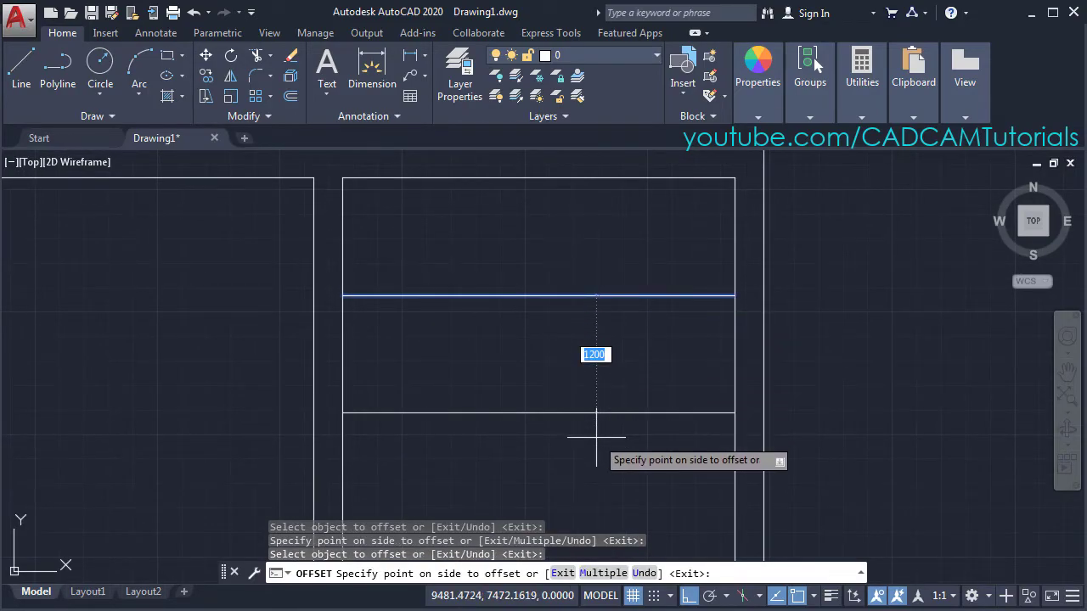
text(150)
key(Return)
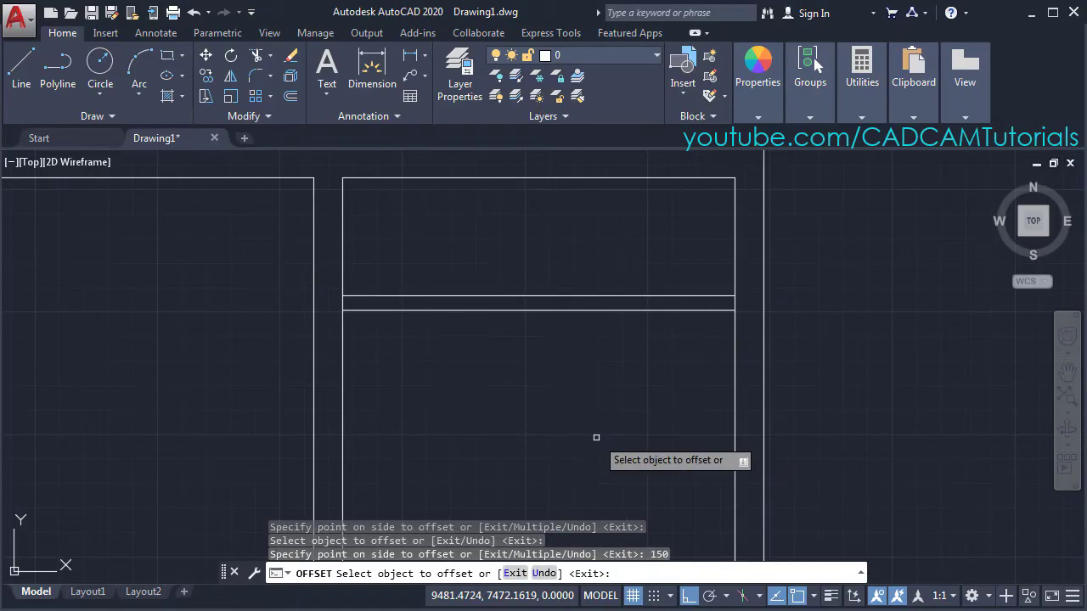
Step: Offset the partition's lower line 1000 mm downward for the WC, and offset the resulting line 300 mm downward to form the bedroom's top wall
key(alt+Tab)
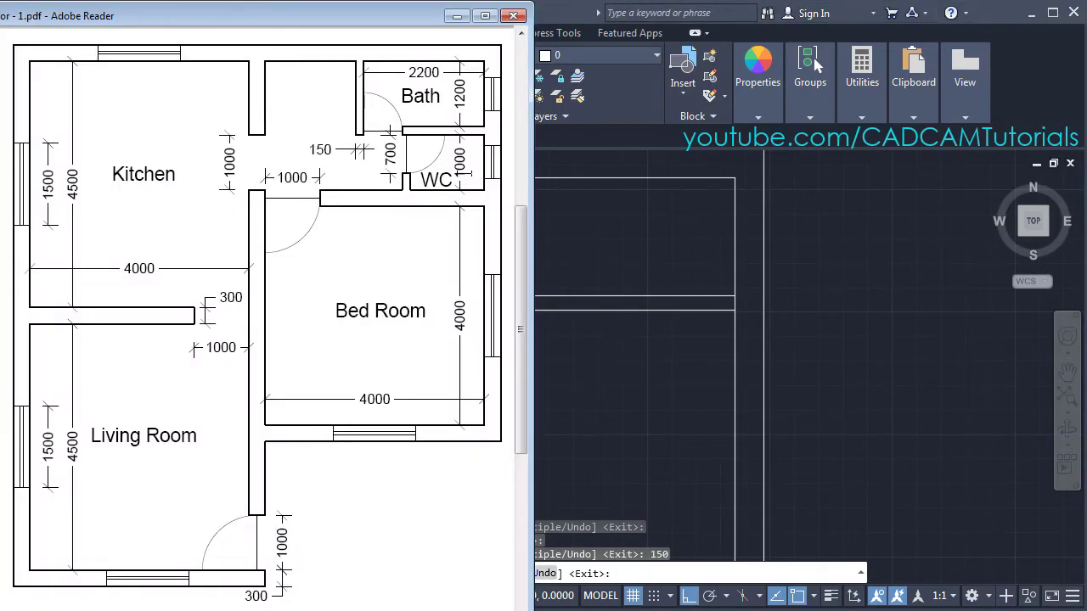
key(alt+Tab)
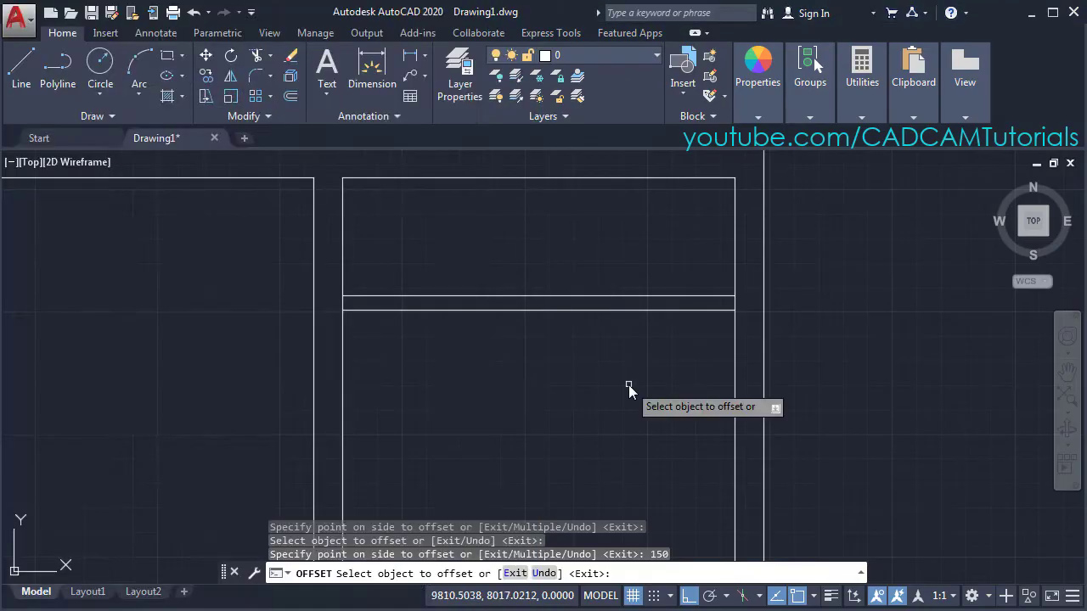
click(666, 311)
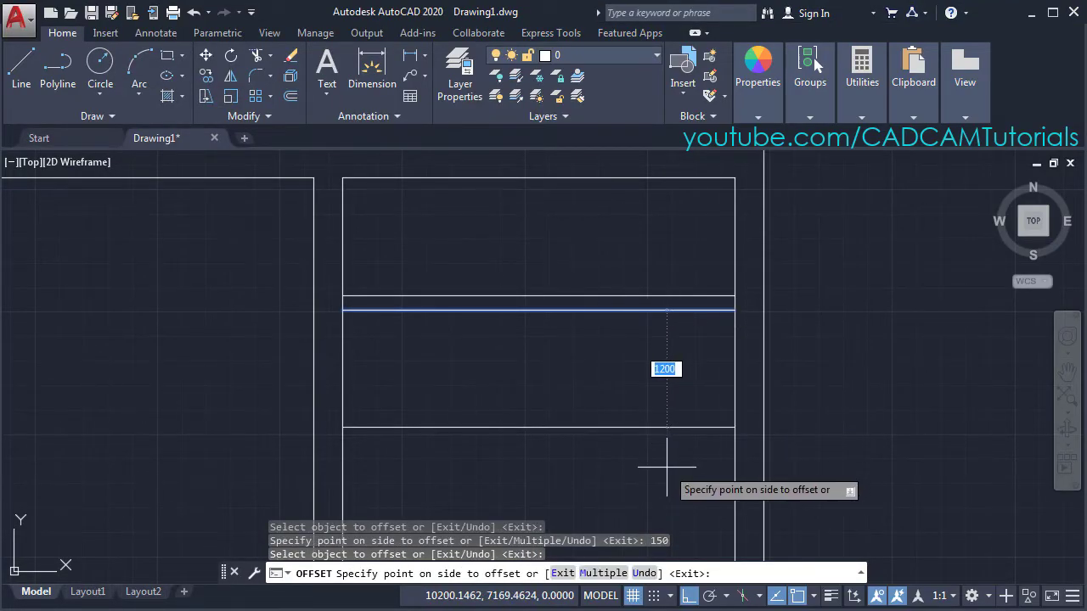
text(1000)
key(Return)
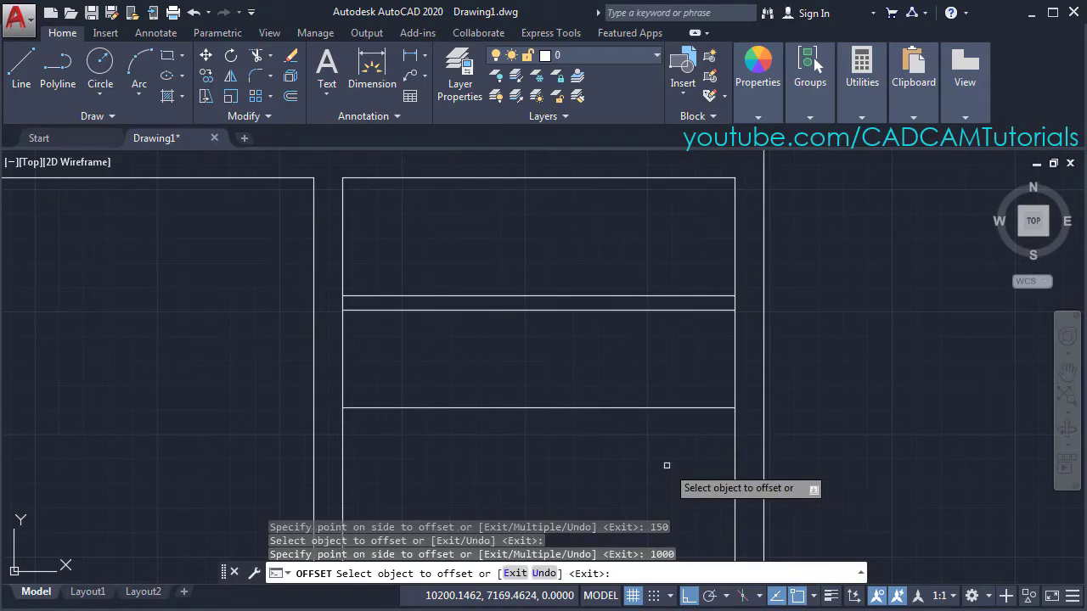
click(662, 408)
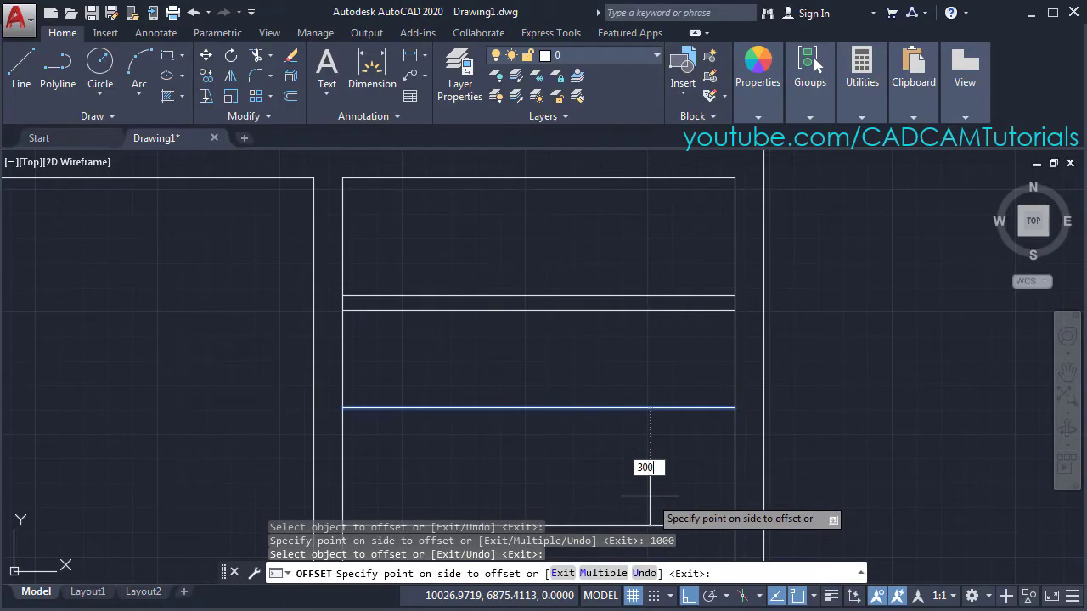
key(Return)
Step: Try offsetting the lower line of the wall above the bedroom 400 mm downward, and undo that offset
key(alt+Tab)
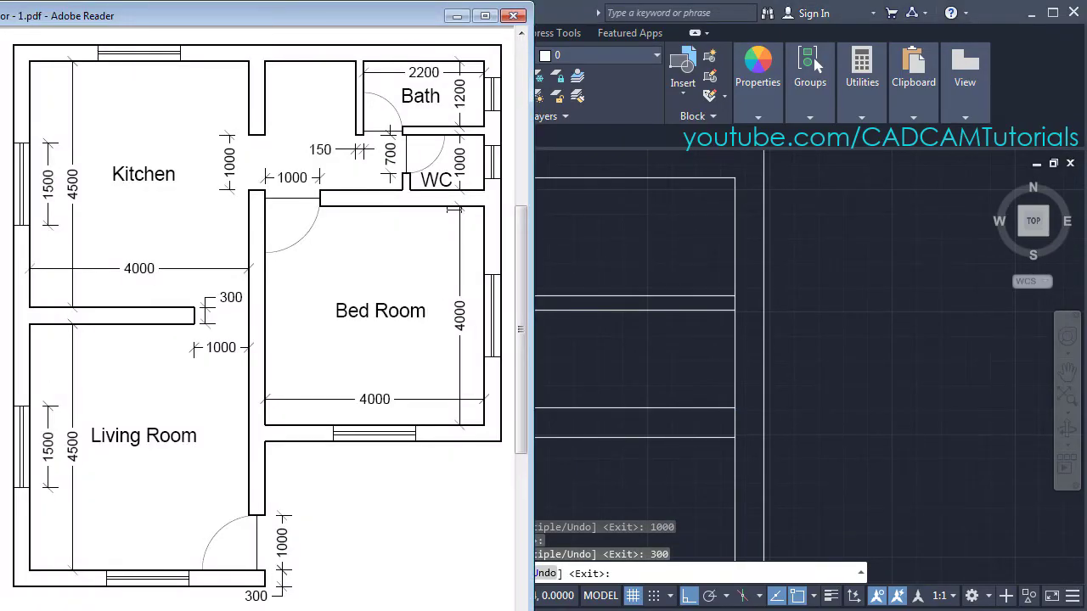
key(alt+Tab)
scroll(847, 388, down, 3)
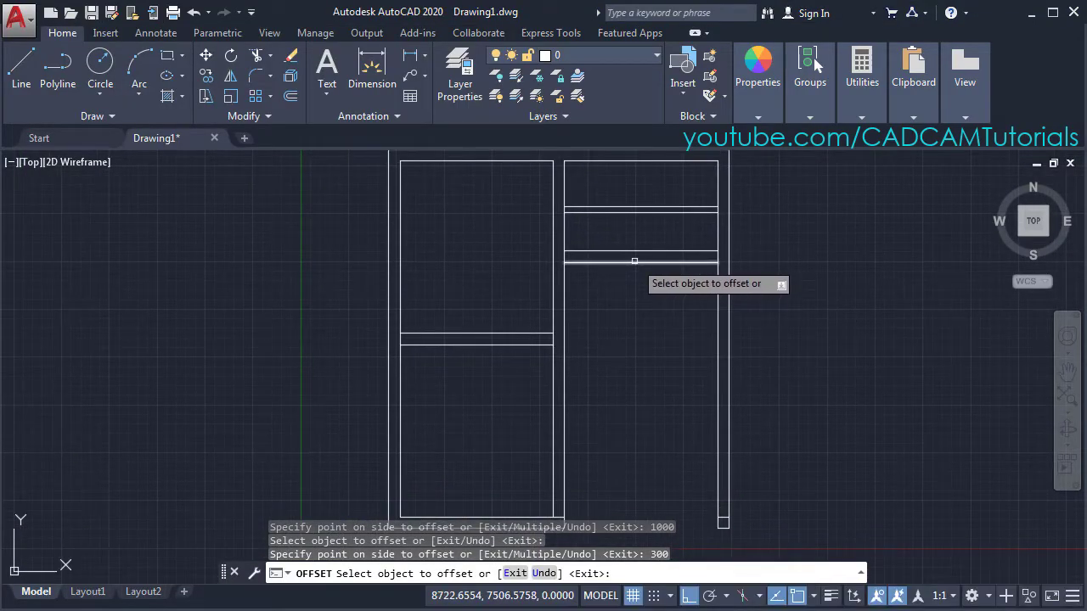
click(635, 261)
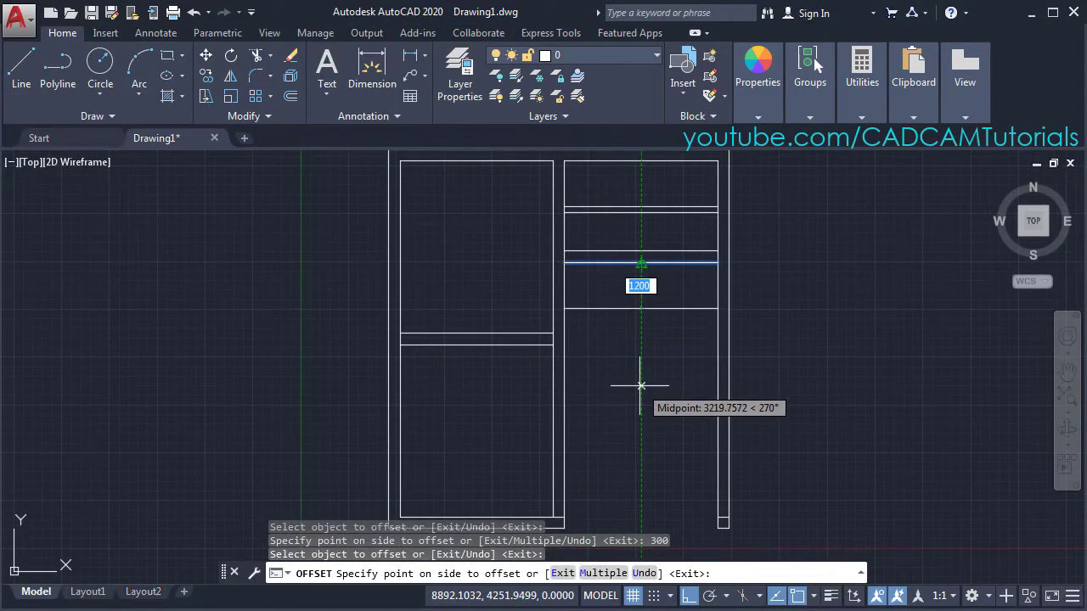
text(400)
key(Return)
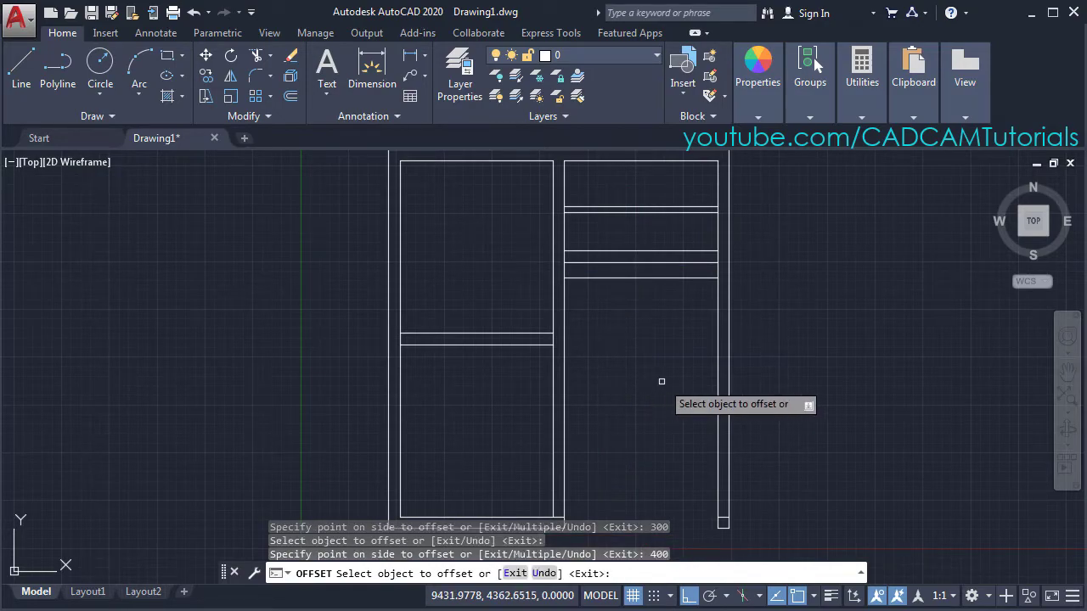
click(543, 574)
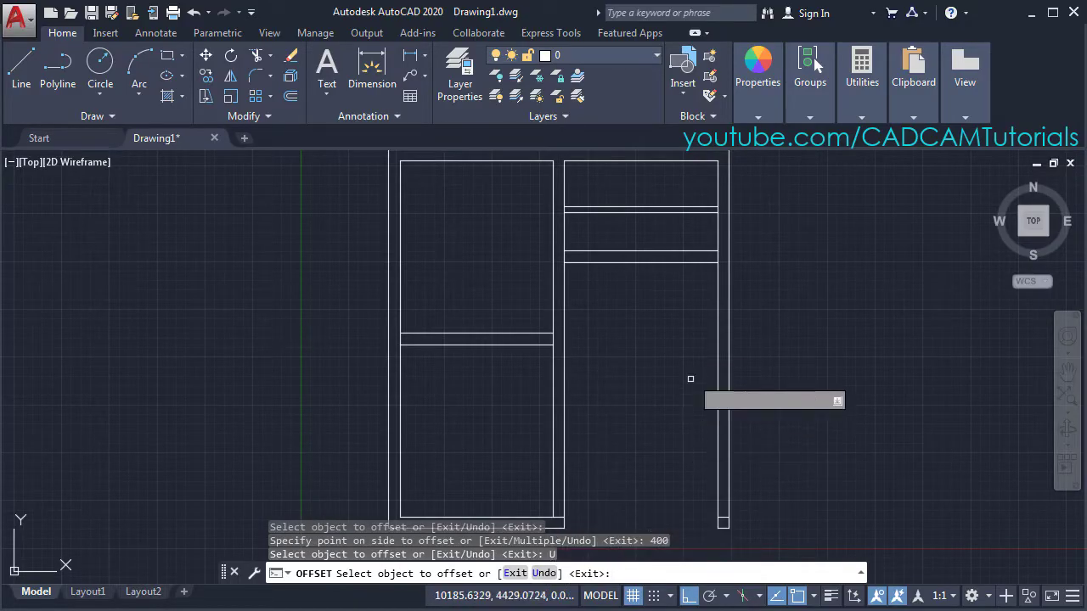
Step: Offset the lower line of the bedroom's top wall 4000 mm downward, and offset the resulting line 300 mm downward to form the bedroom's bottom wall
click(664, 263)
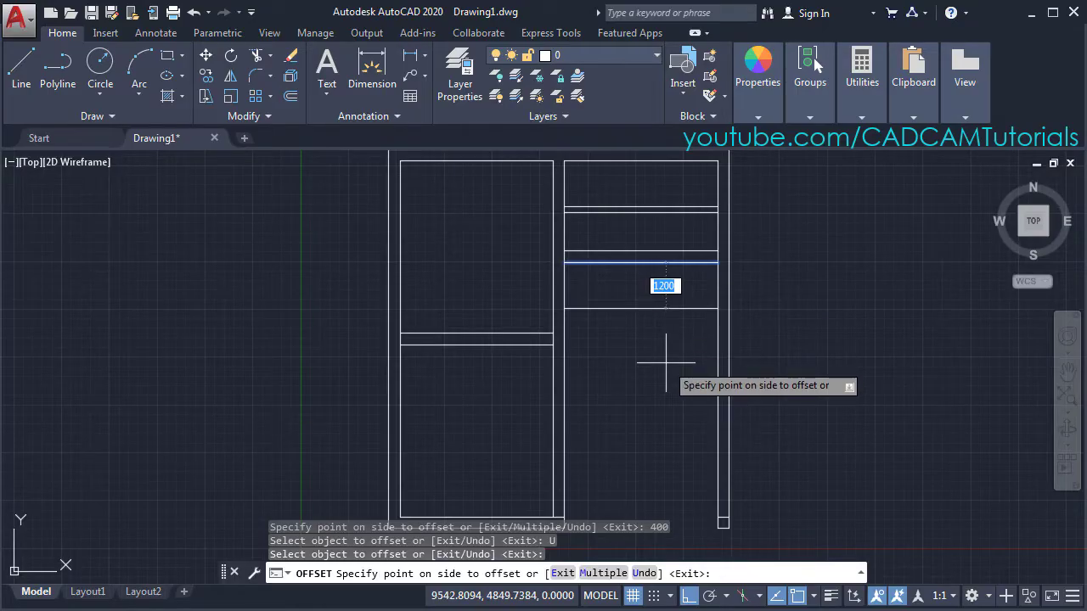
text(4000)
key(Return)
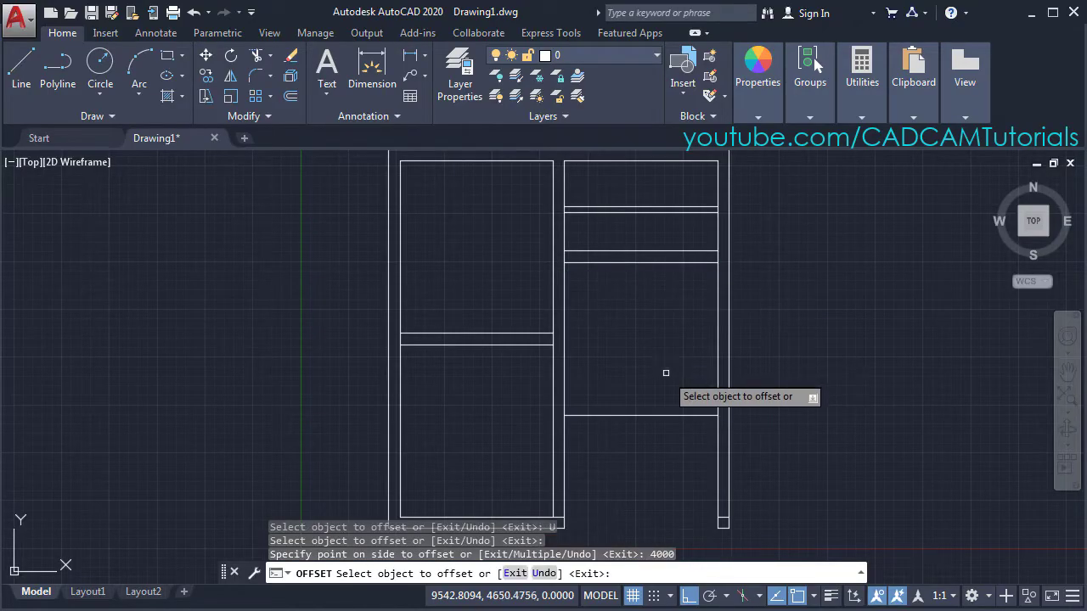
click(660, 415)
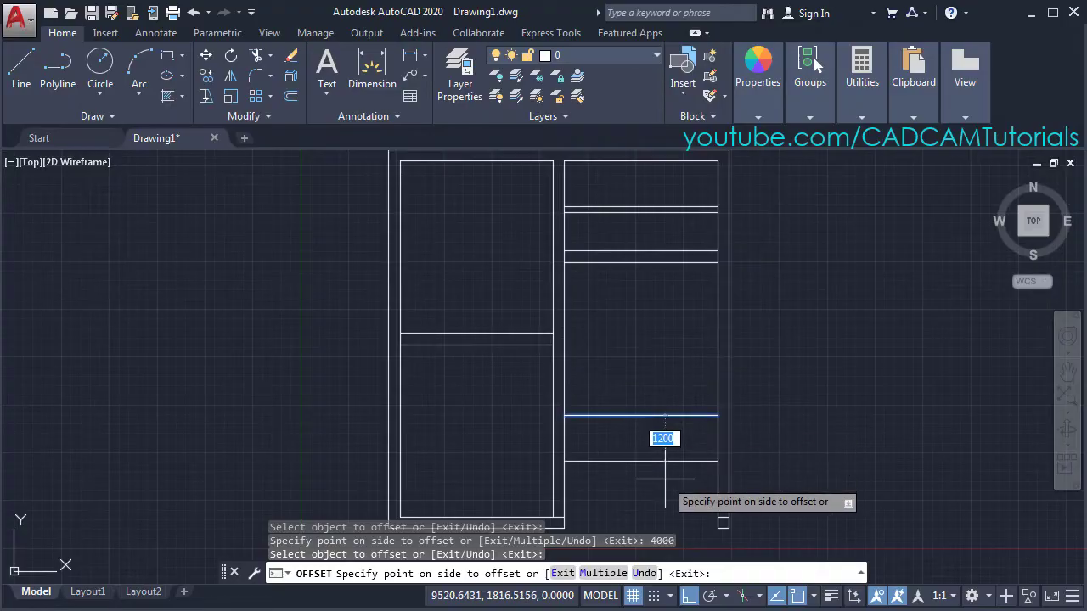
text(300)
key(Return)
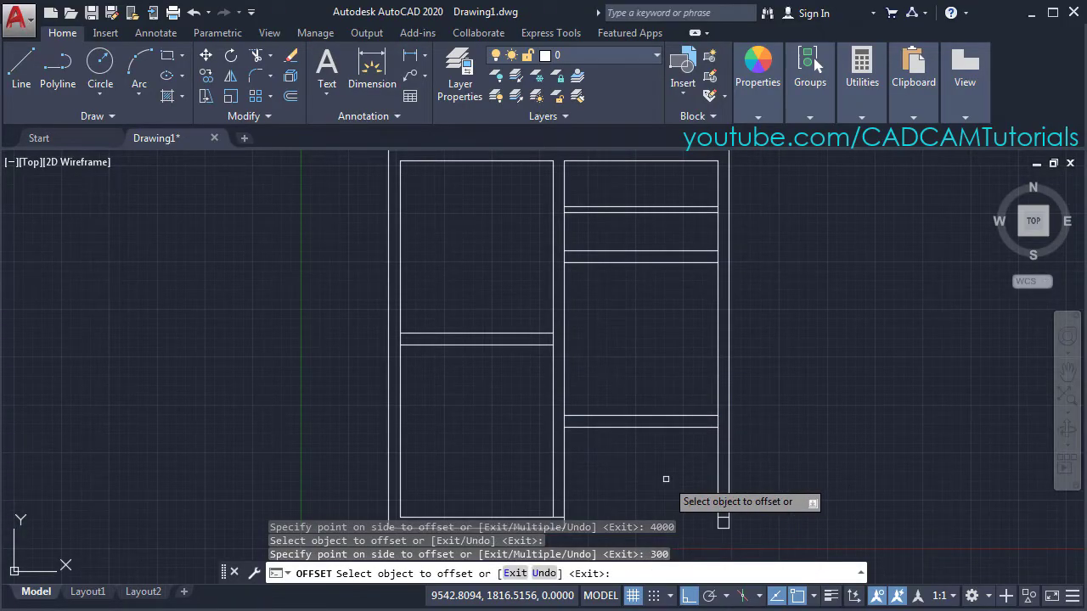
key(Return)
Step: Fillet the bedroom's bottom wall lines with the right wall lines at zero radius, closing both the outer and inner lower-right corners
scroll(752, 420, up, 5)
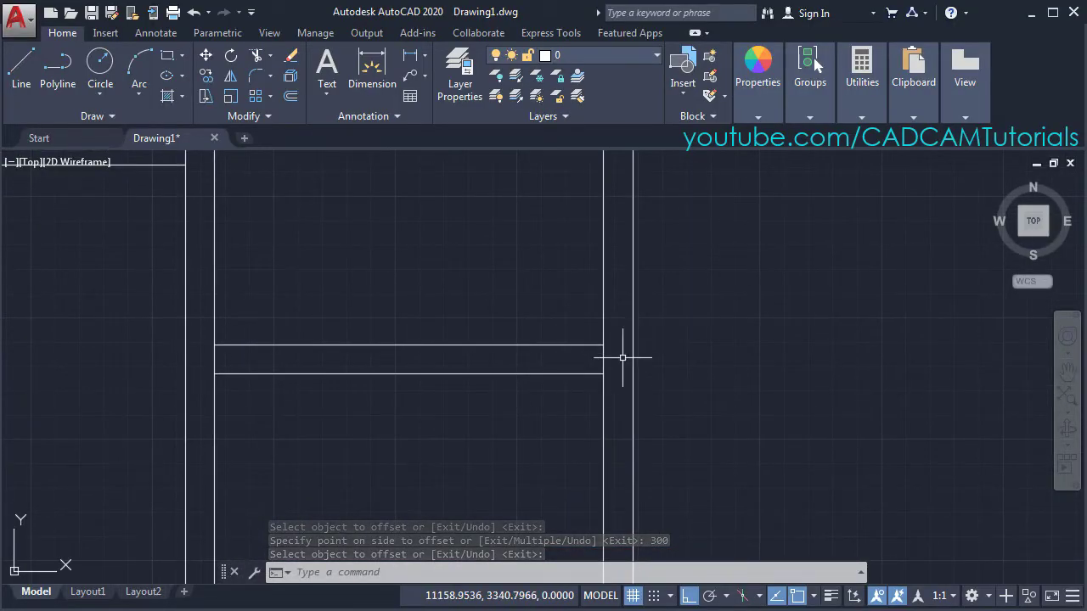
click(253, 78)
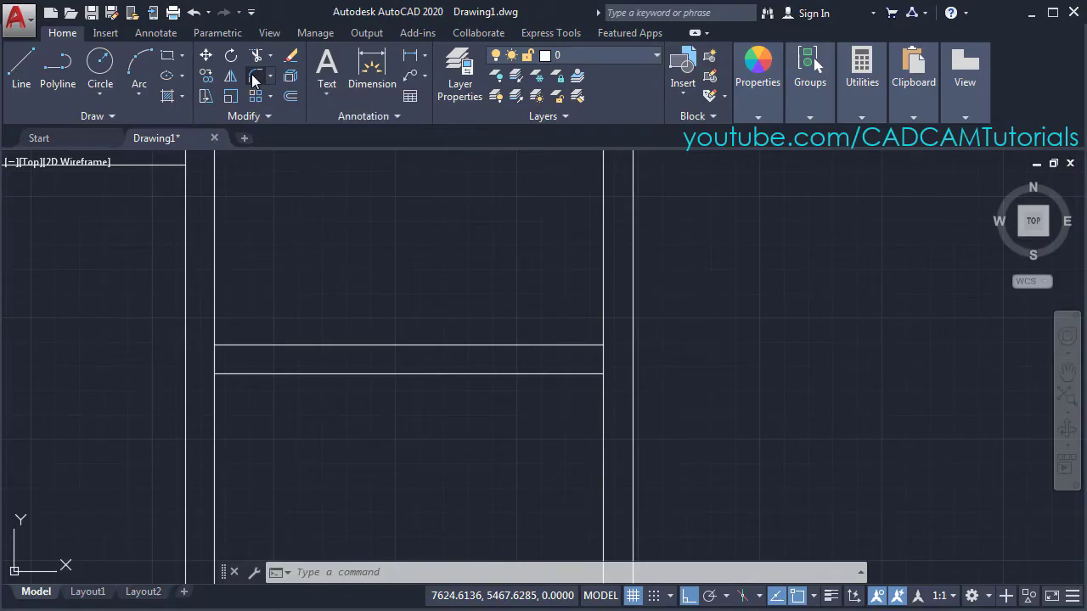
click(584, 374)
click(632, 321)
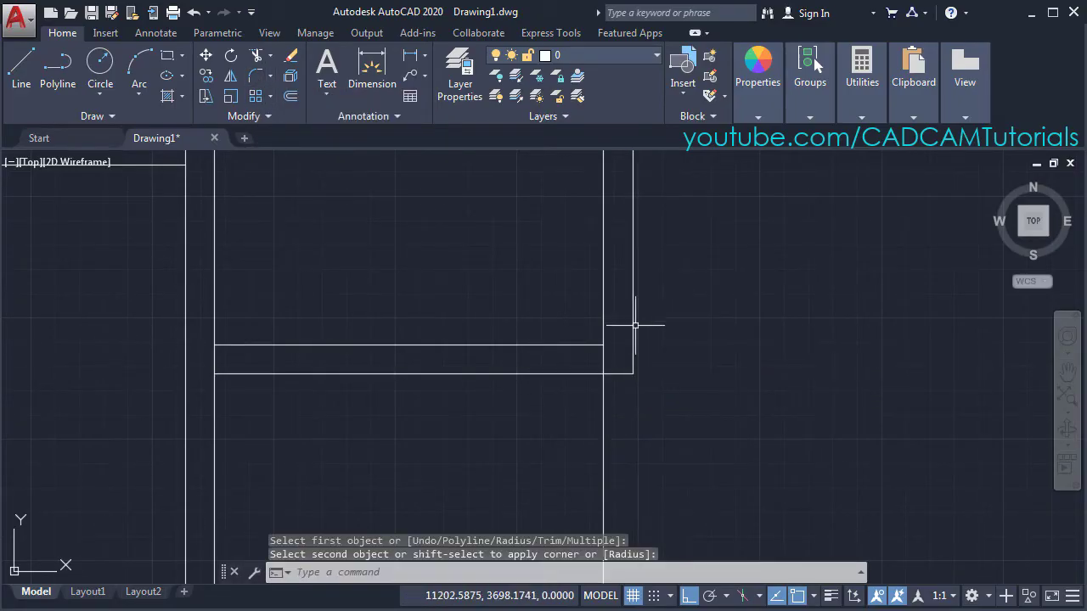
key(Return)
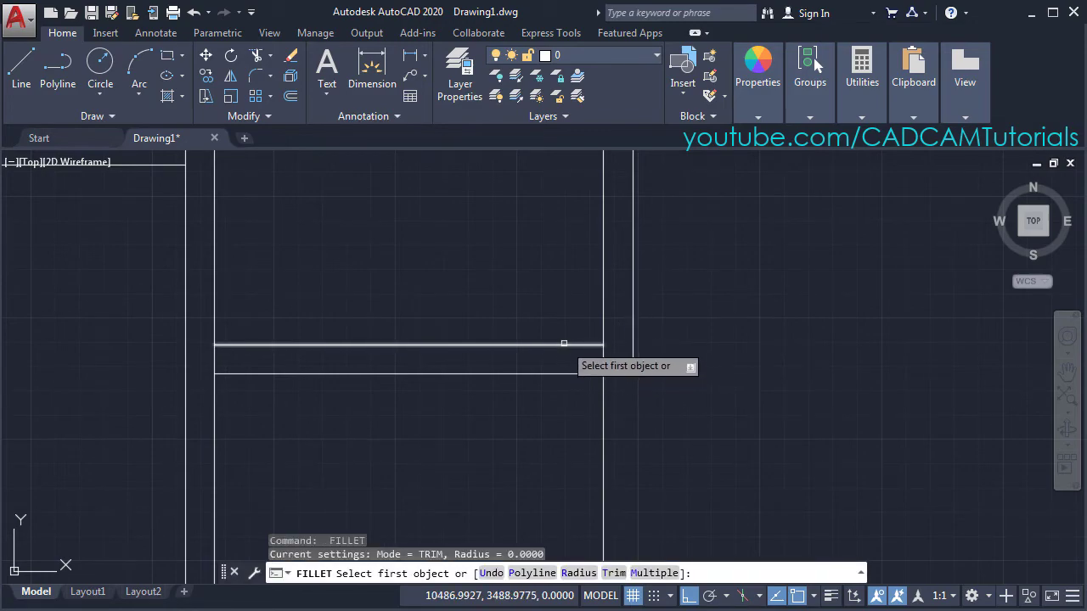
click(564, 345)
click(604, 321)
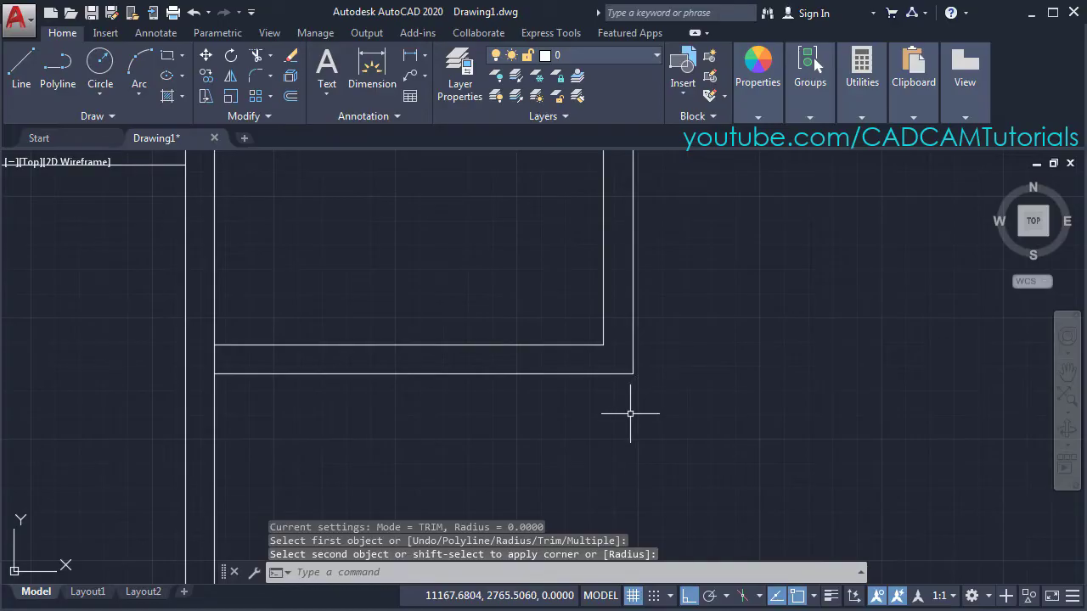
key(Escape)
scroll(634, 430, down, 5)
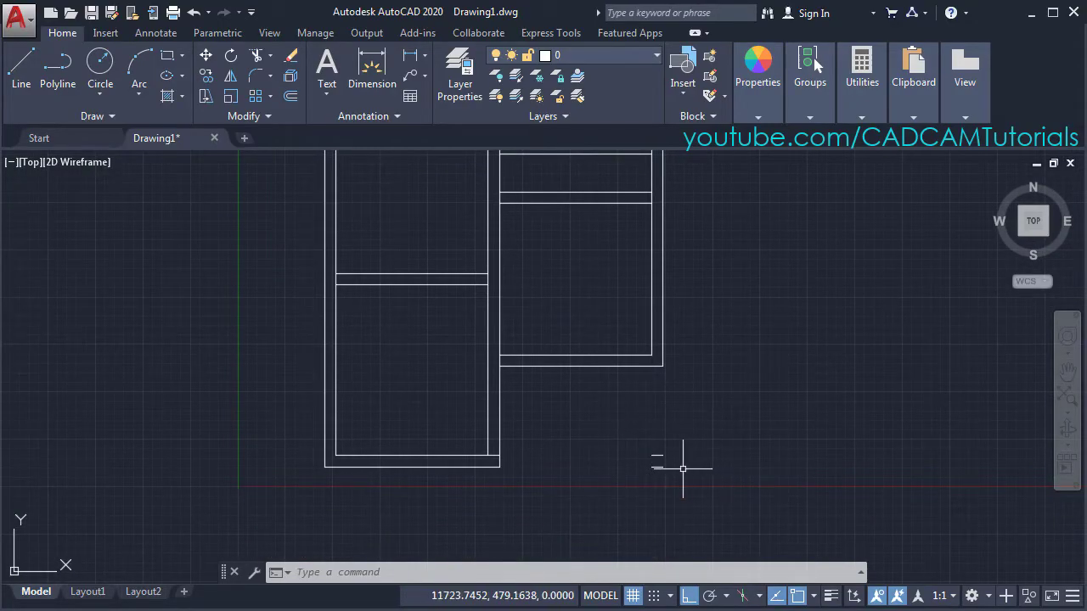
Step: Erase the two leftover short wall lines below the bedroom's lower-right corner
click(290, 58)
click(685, 438)
click(598, 519)
Step: Check the Bath dimensions in the PDF floor plan and offset the right wall's inner line 2200 mm to the left
middle_drag(615, 263, 600, 416)
scroll(579, 291, up, 4)
middle_drag(711, 374, 657, 315)
key(alt+Tab)
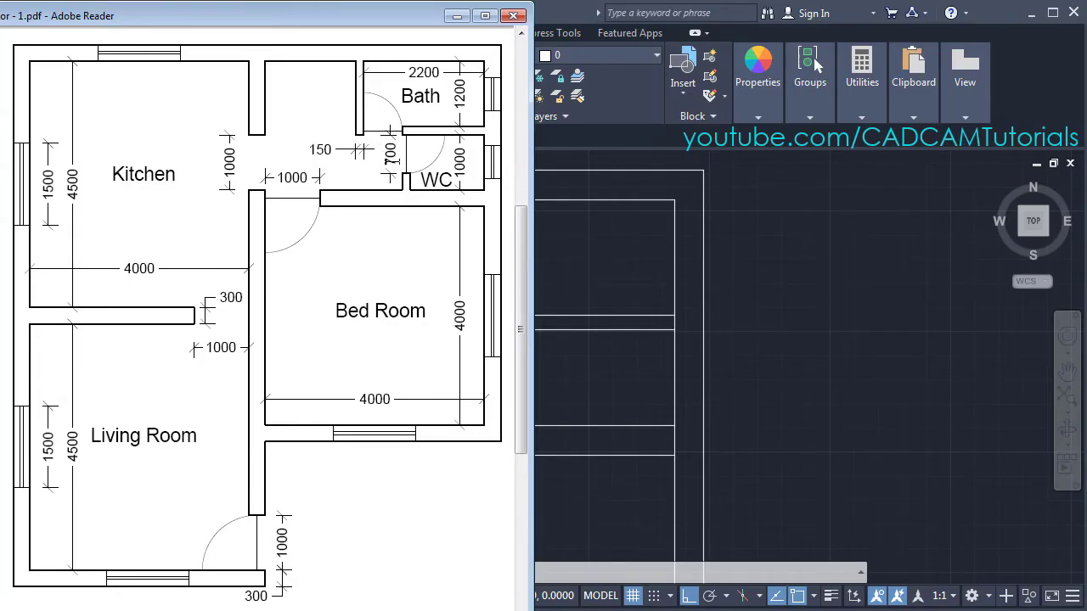
click(794, 276)
scroll(676, 175, up, 2)
middle_drag(696, 241, 773, 254)
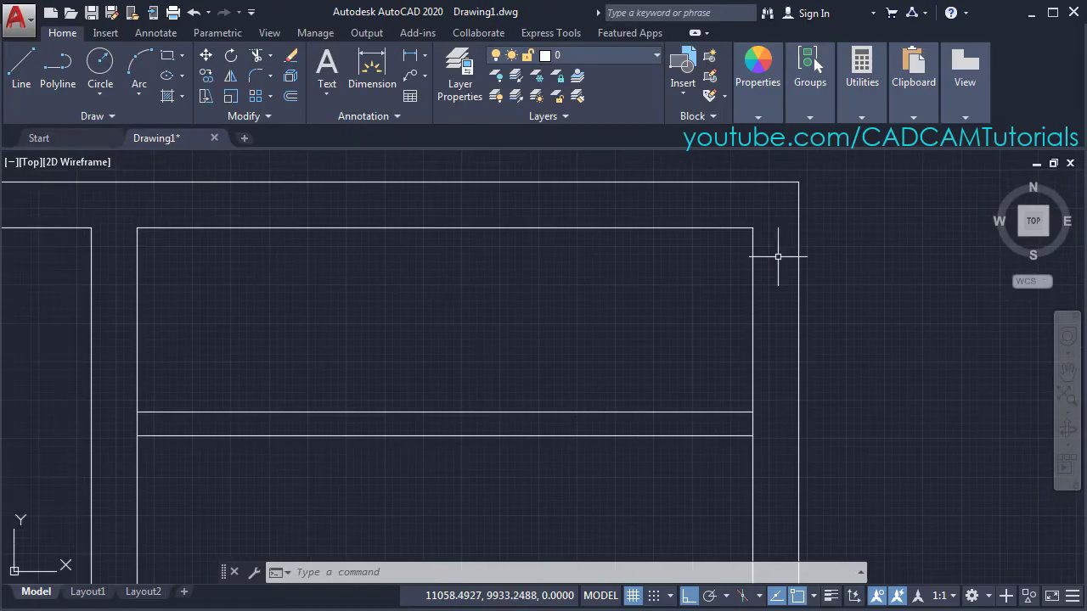
click(289, 96)
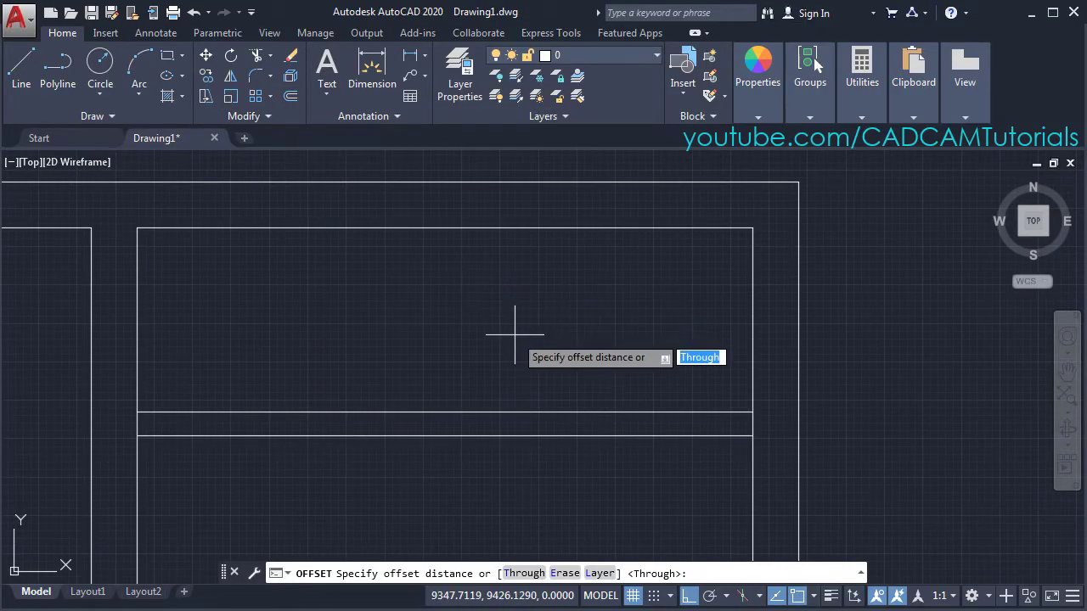
text(2200)
key(Return)
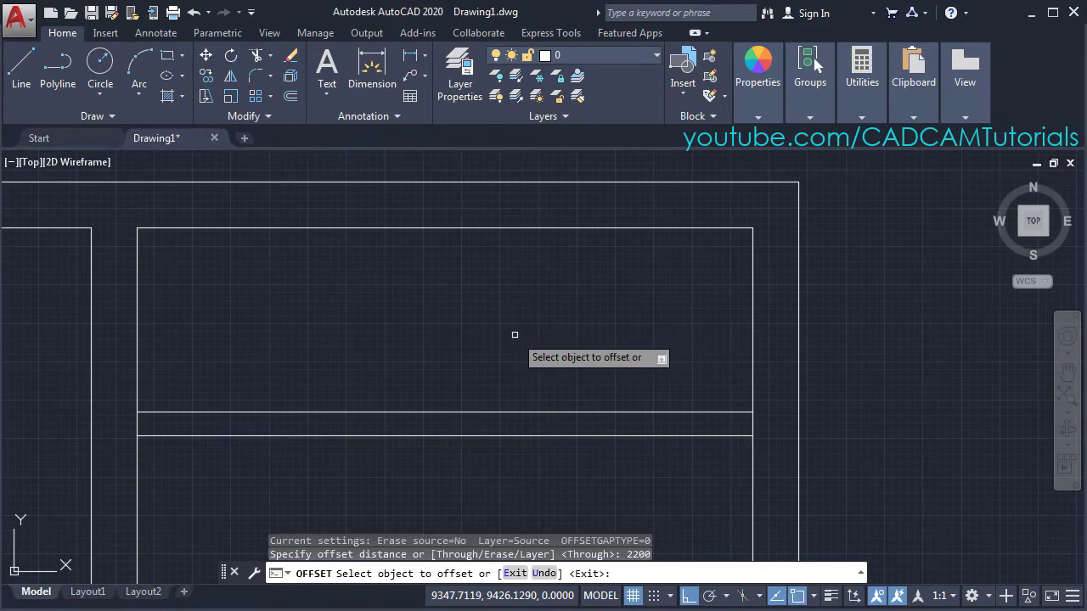
click(752, 360)
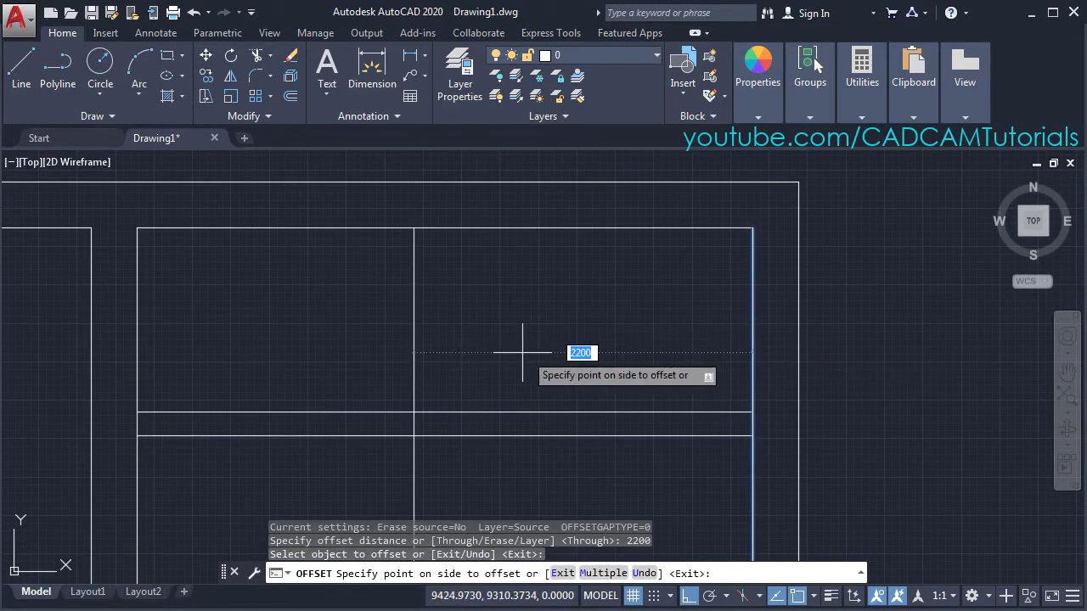
click(455, 343)
Step: Offset the bath's left line 150 mm to the left for the partition, and offset the same line 700 mm to the right for the WC wall
click(416, 353)
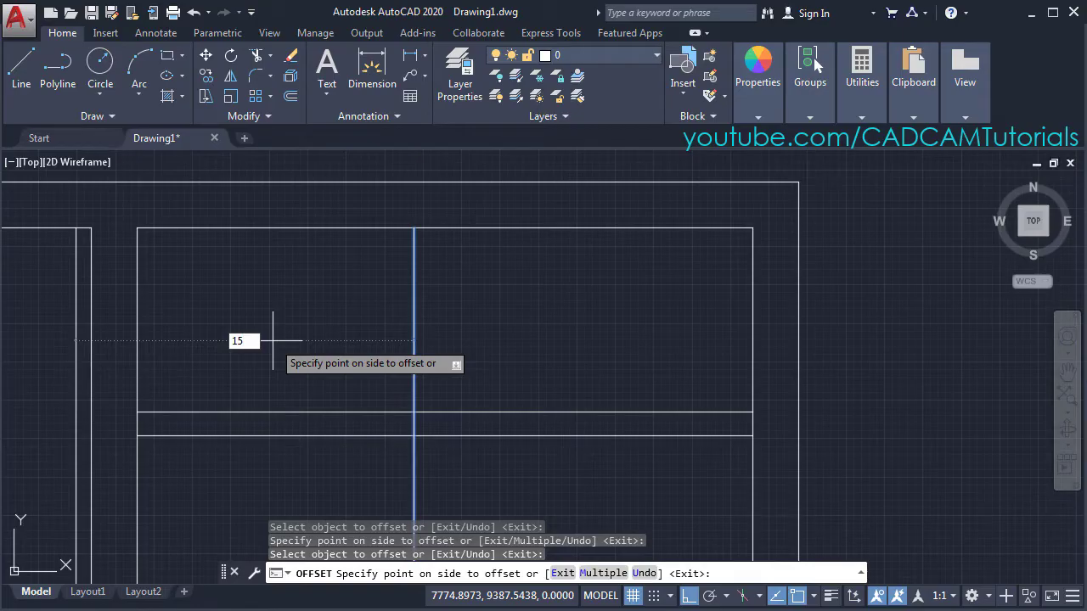
key(Return)
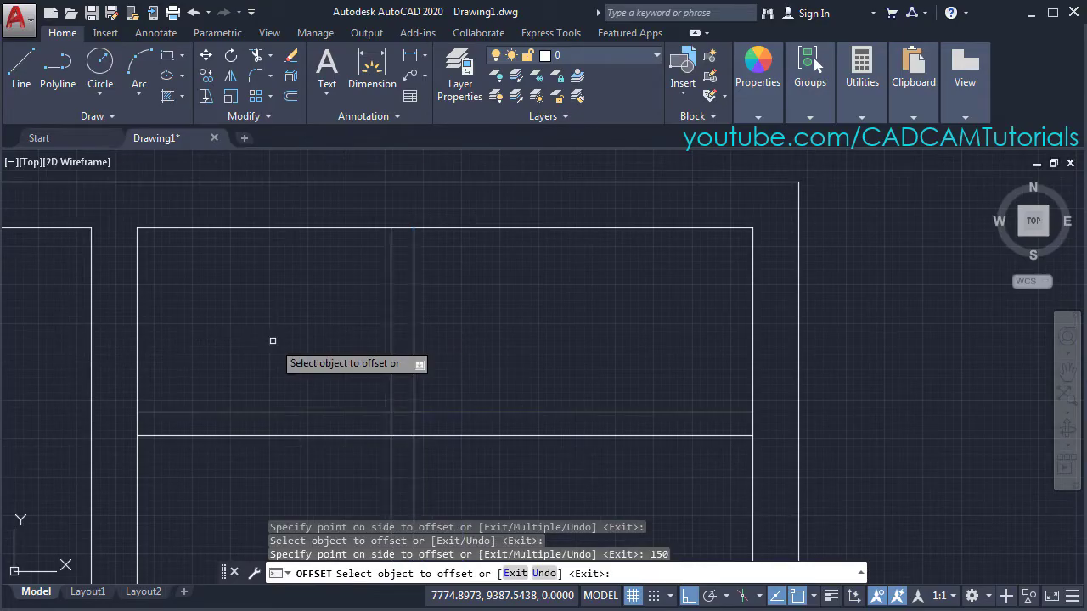
click(414, 371)
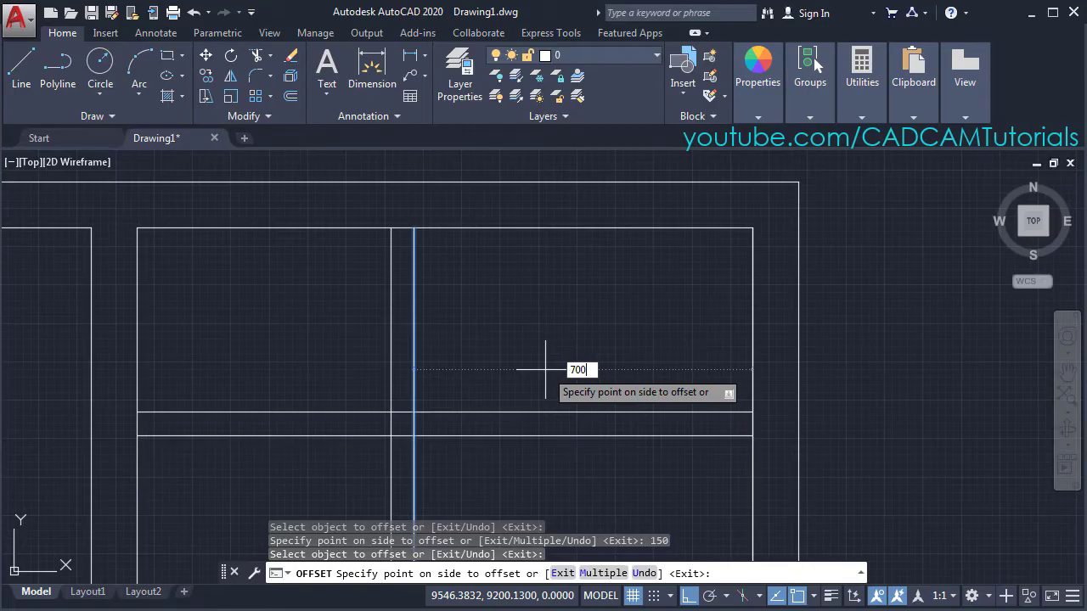
click(545, 369)
key(Return)
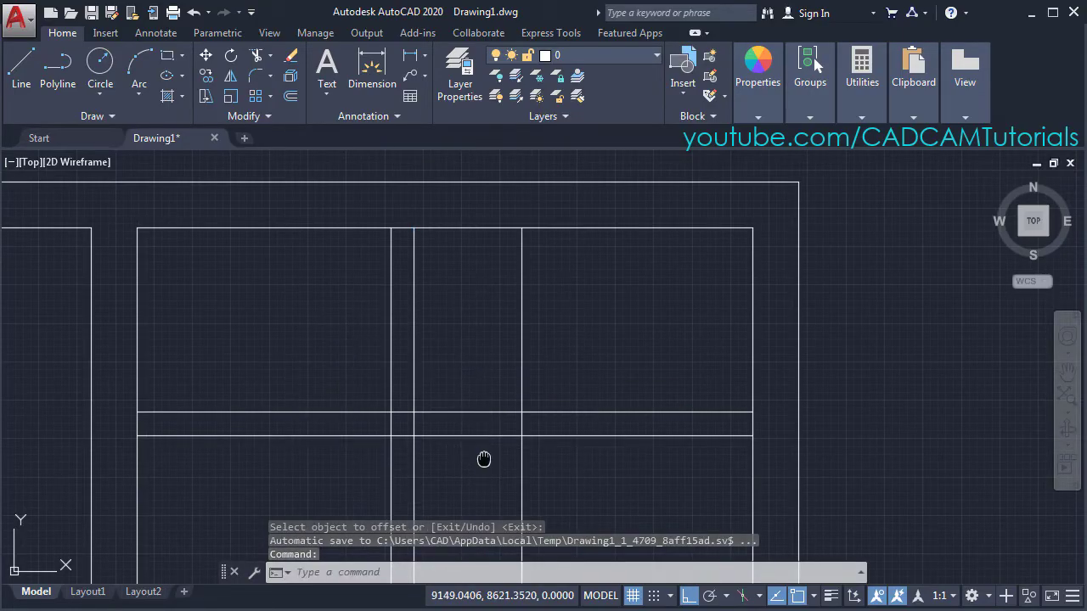
Step: Trim the Bath/WC partition lines left of the bath's vertical partition, and trim the vertical partition's lines between there and the bedroom's top wall
middle_drag(484, 459, 500, 388)
text(Tr)
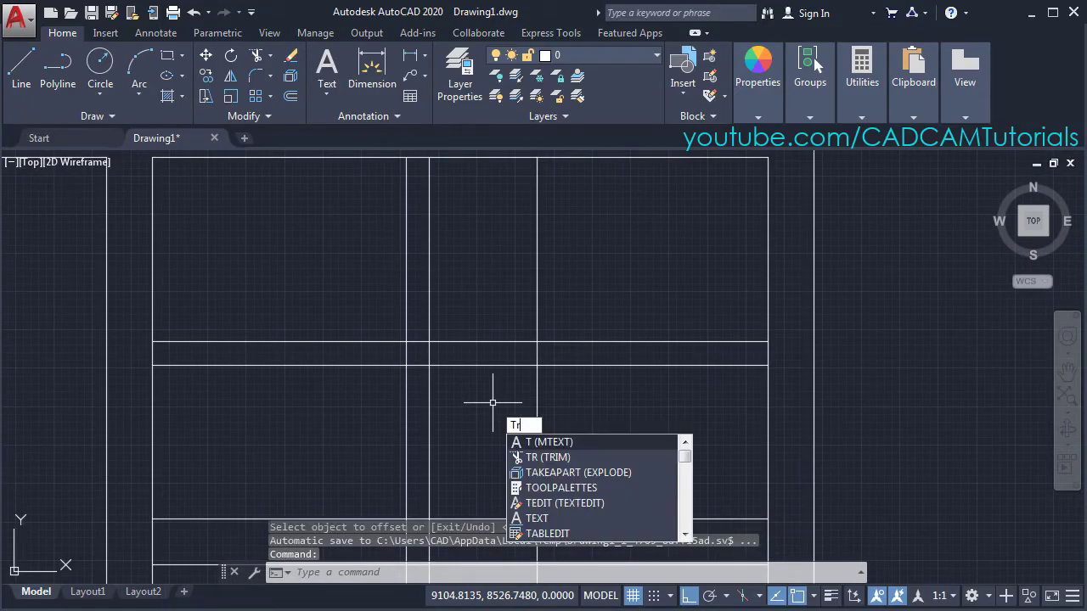
key(Return)
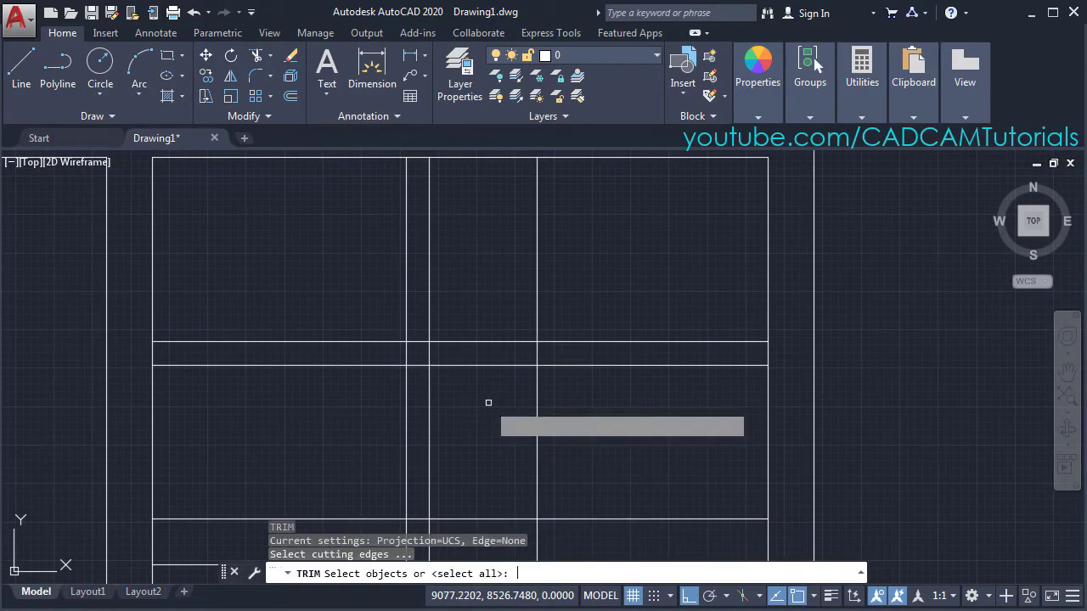
key(Return)
click(334, 298)
click(277, 411)
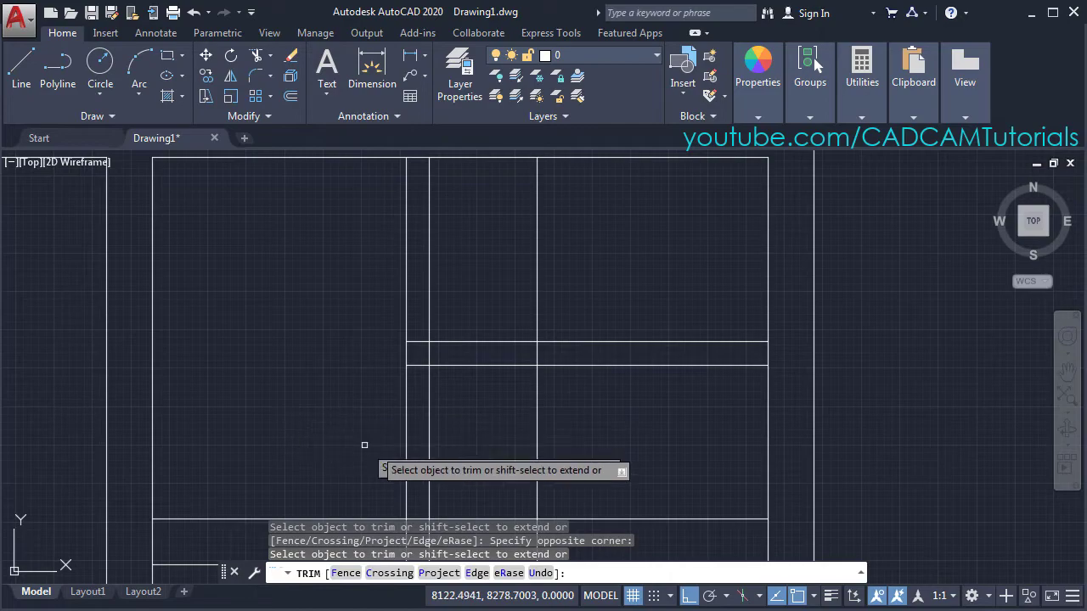
click(460, 440)
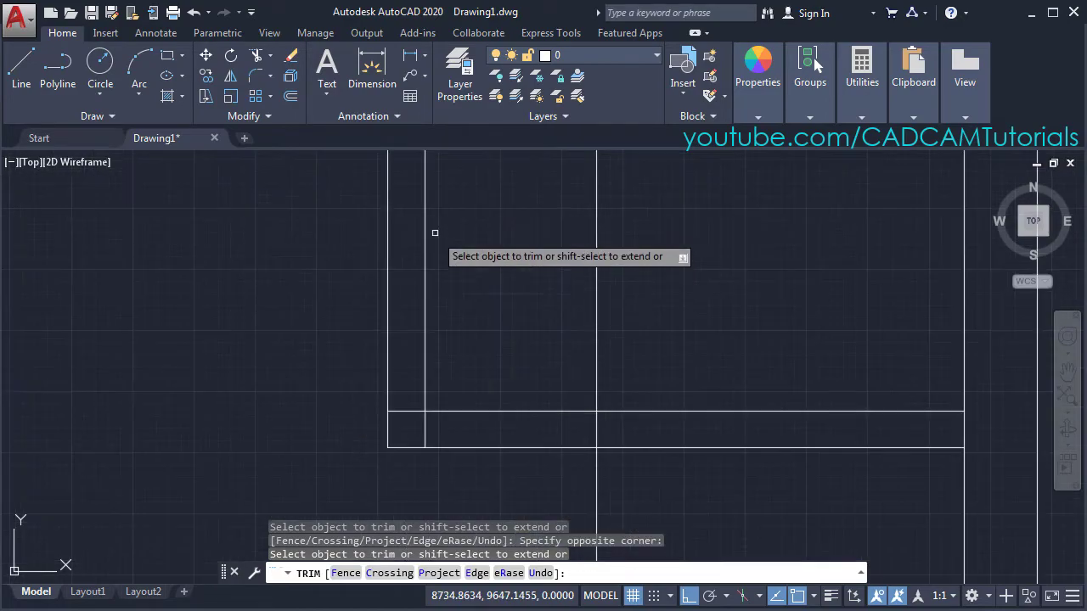
Step: Trim the extra line across the vertical partition's end, the lines across the bath door opening, and the WC wall line inside the bath
click(405, 411)
click(650, 316)
click(543, 360)
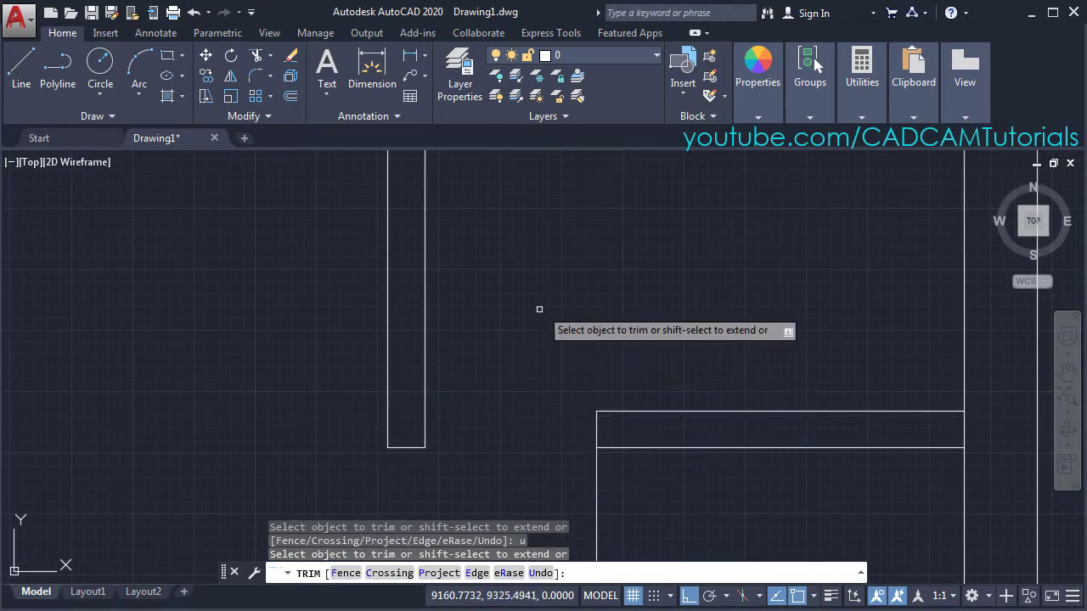
key(Return)
Step: Check the WC in the PDF floor plan and offset its left wall line 150 mm to the right
scroll(538, 304, down, 2)
middle_drag(643, 278, 634, 360)
middle_drag(623, 424, 560, 262)
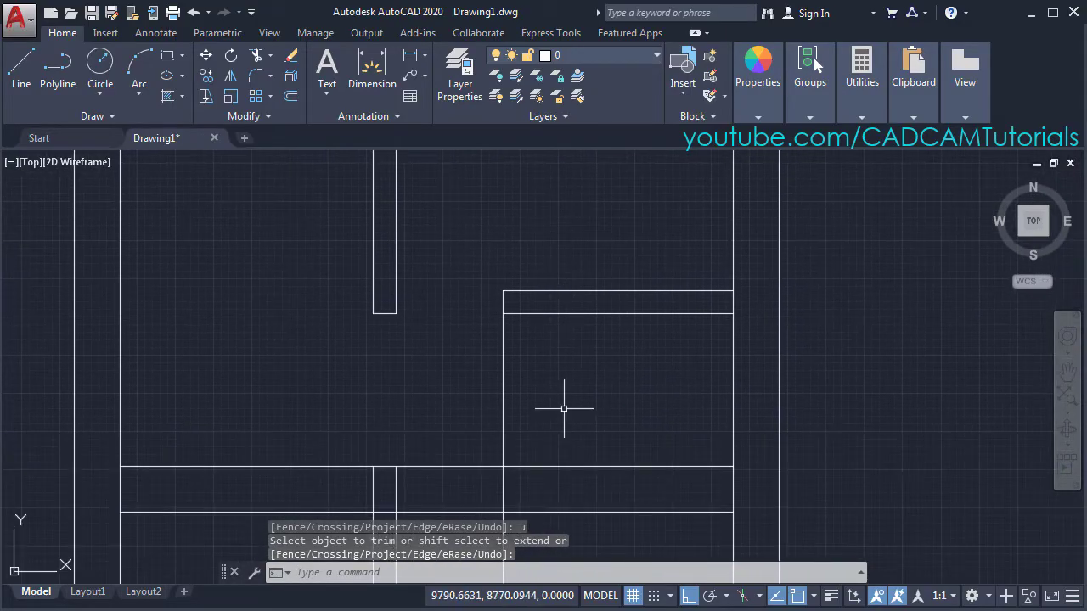
key(alt+Tab)
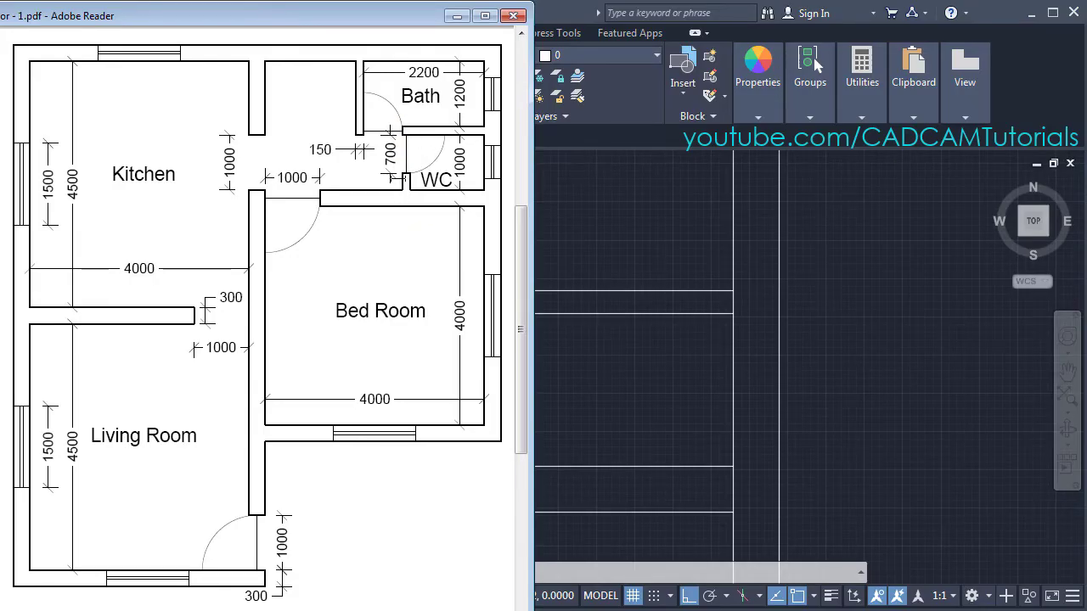
click(595, 230)
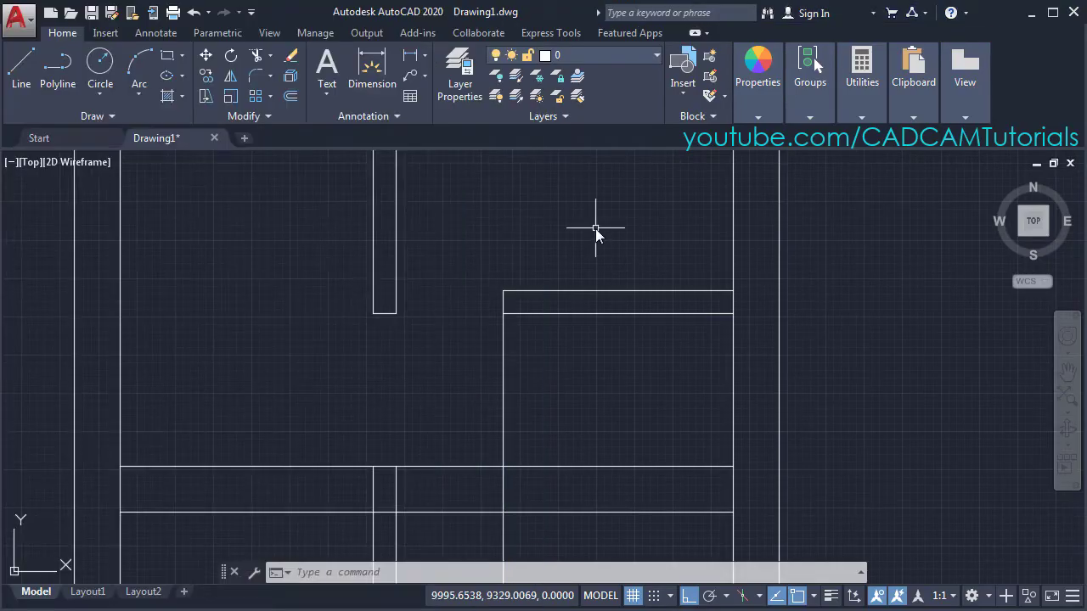
middle_drag(616, 440, 651, 408)
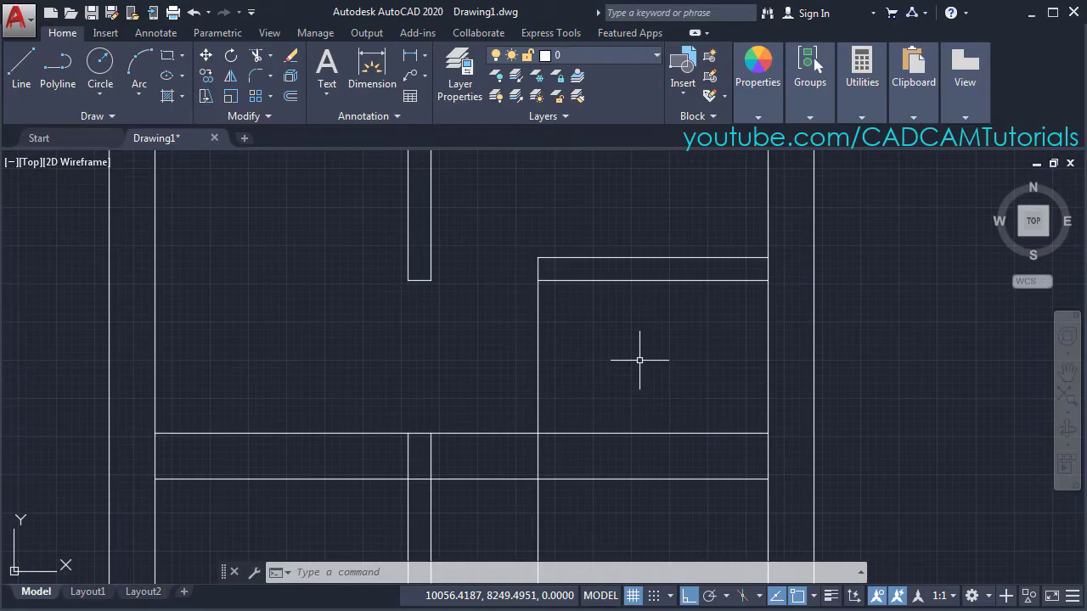
text(o)
key(Return)
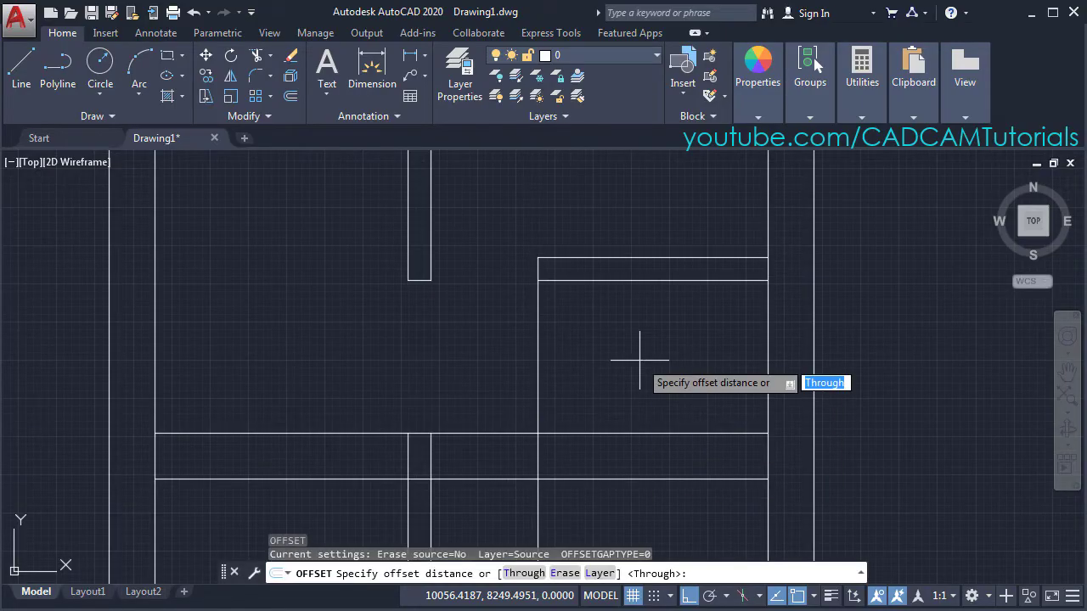
key(Return)
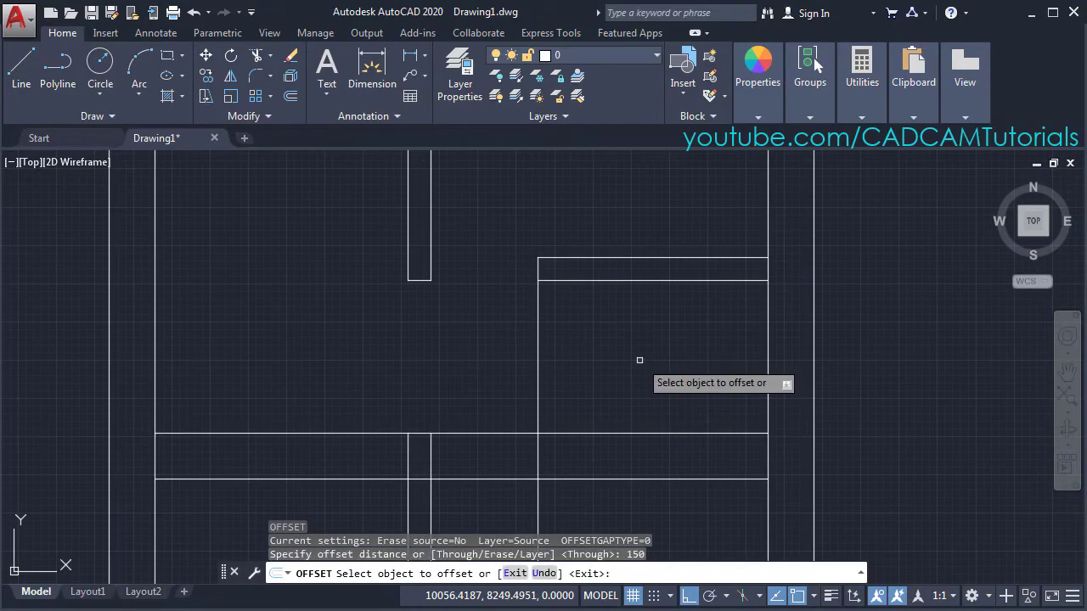
click(538, 355)
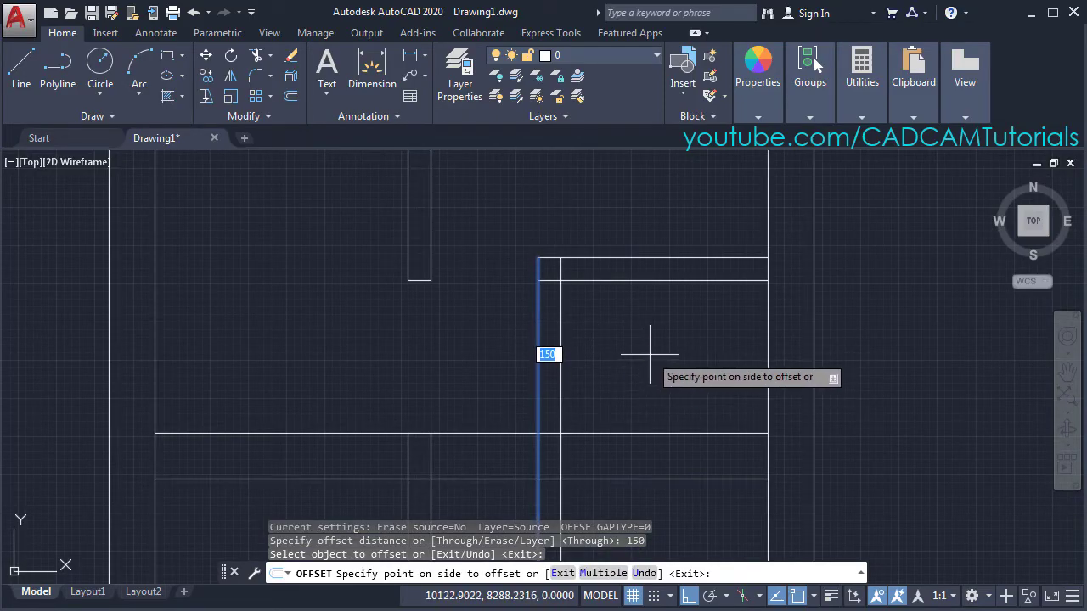
click(661, 380)
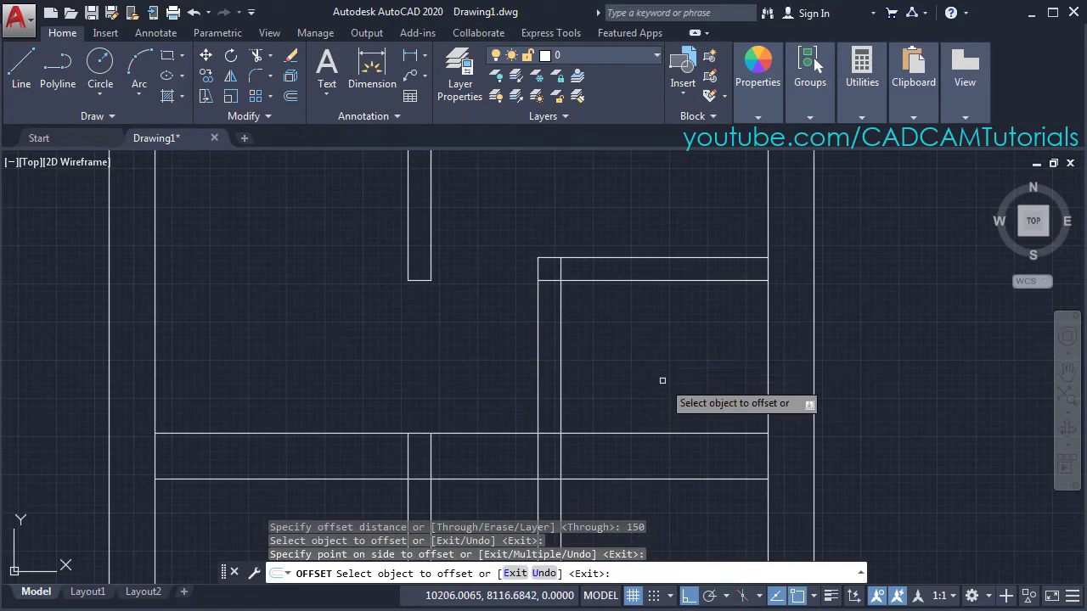
Step: Offset the lower line of the Bath/WC partition 700 mm downward to mark the WC door opening
click(619, 281)
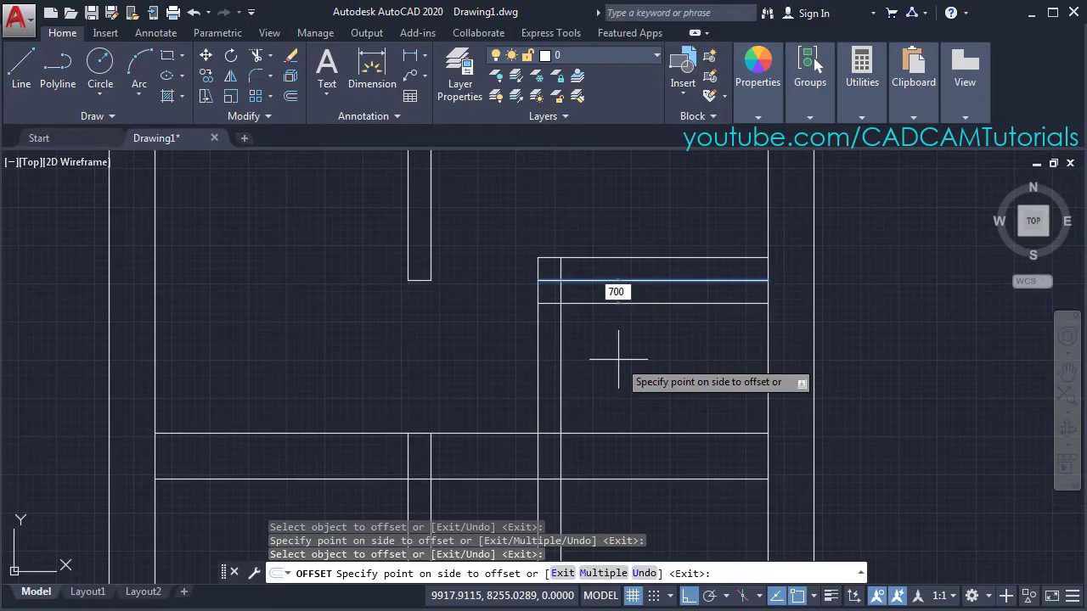
key(Return)
key(Return)
Step: Trim the WC door's offset line inside the WC, and trim the WC's left wall lines across the door opening
middle_drag(573, 315, 643, 335)
text(tr)
key(Return)
key(Return)
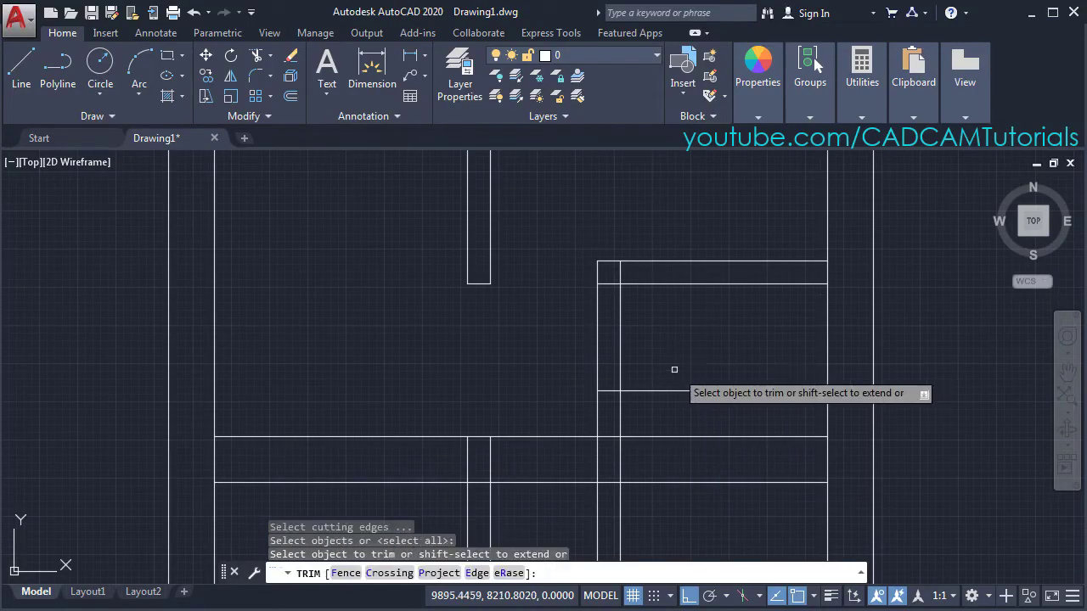
click(713, 406)
click(691, 369)
click(663, 335)
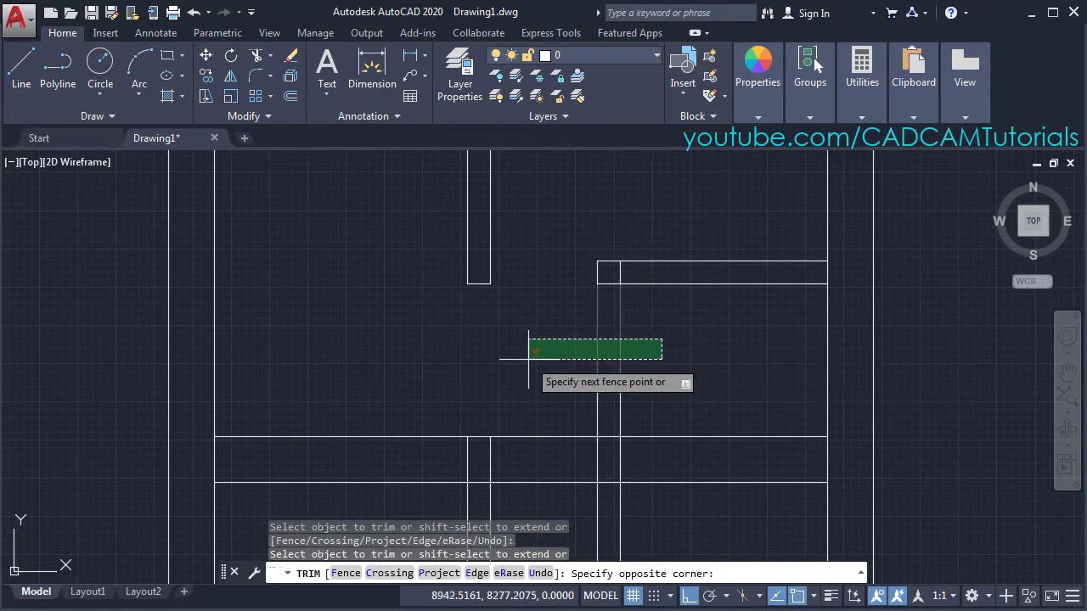
click(528, 361)
Step: Trim the vertical WC wall lines and any other partition lines running through the thickness of the bedroom's top wall
middle_drag(668, 400, 653, 328)
click(647, 379)
click(430, 393)
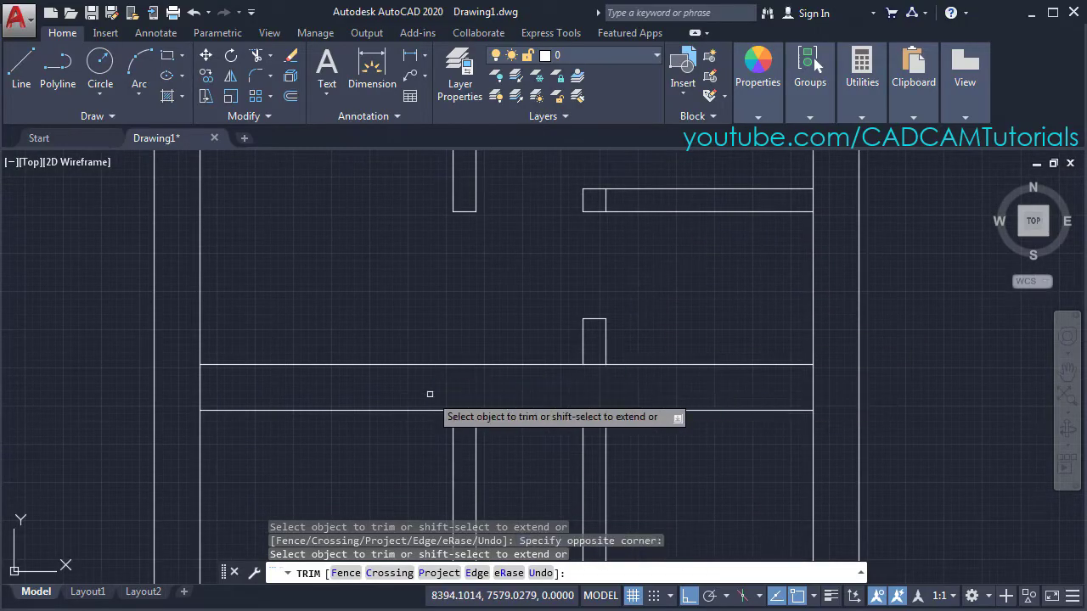
key(Return)
Step: Erase the four leftover vertical partition lines inside the bedroom
middle_drag(671, 431, 706, 335)
scroll(704, 344, down, 2)
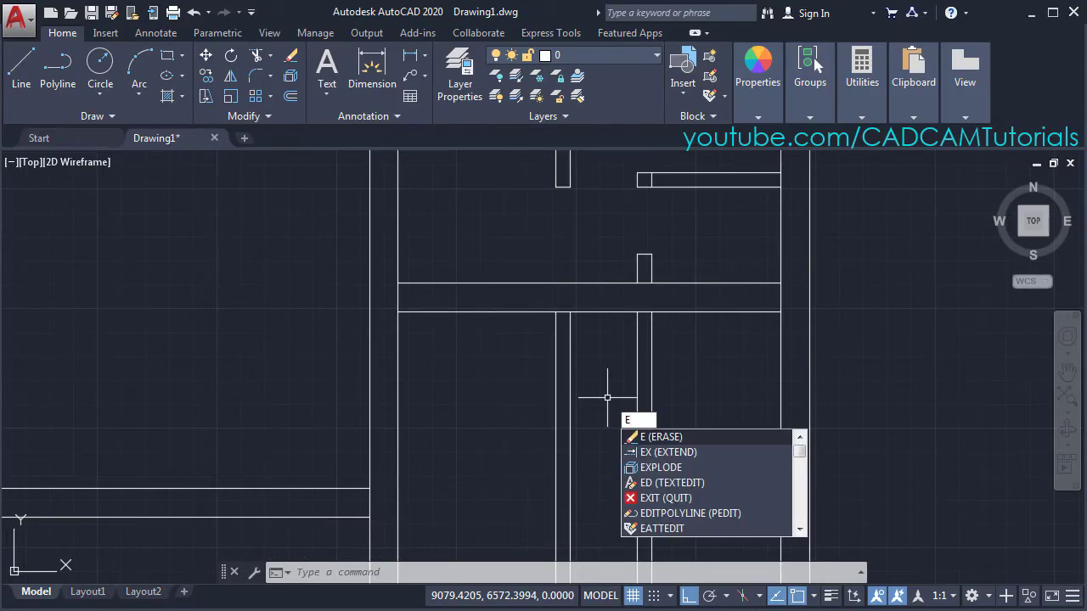
key(Return)
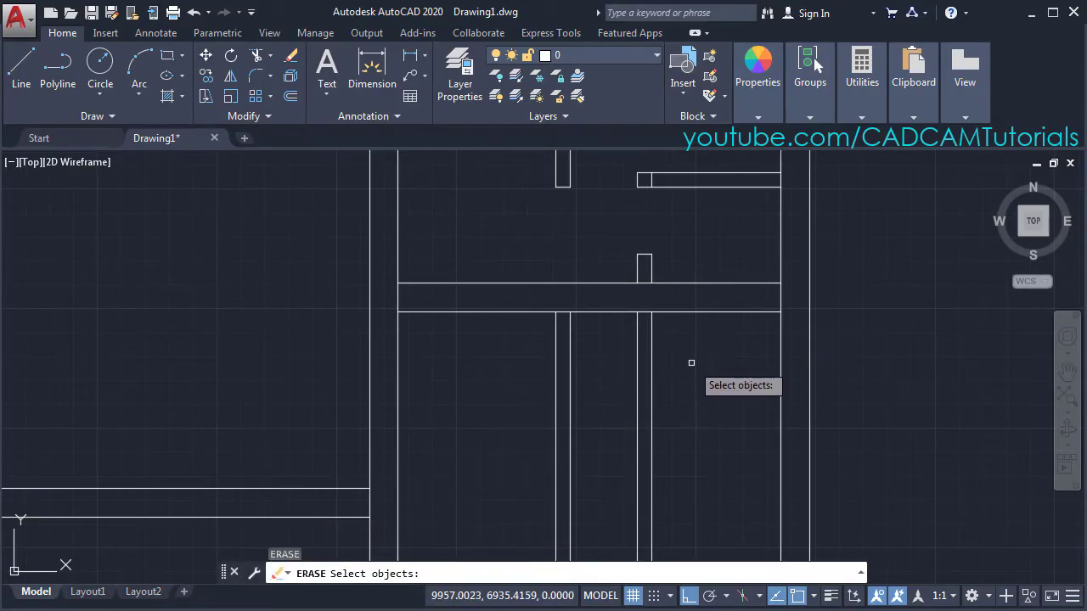
click(690, 366)
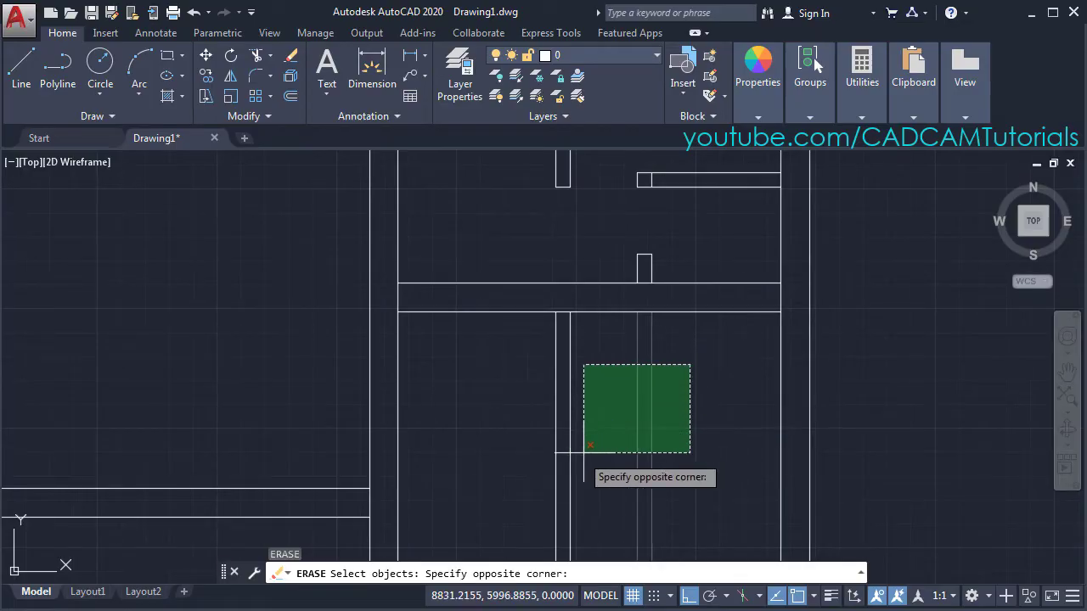
click(508, 511)
key(Return)
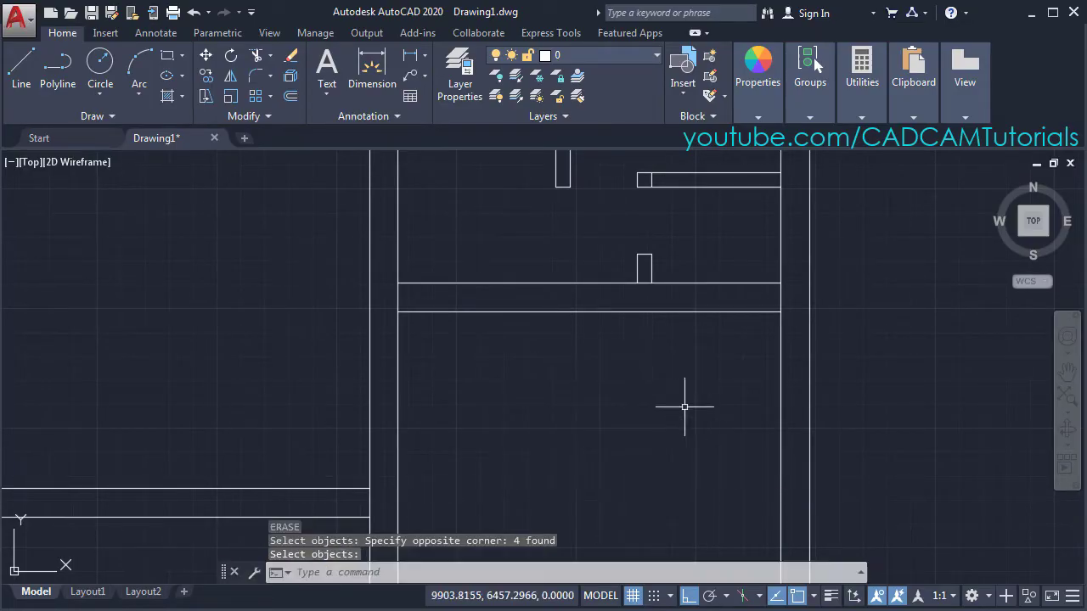
Step: Check the bedroom door in the PDF floor plan and offset the bedroom's left wall line 1000 mm to the right
scroll(625, 331, down, 2)
mouse_move(679, 301)
middle_down()
mouse_move(634, 442)
mouse_move(705, 392)
middle_up()
scroll(634, 416, up, 4)
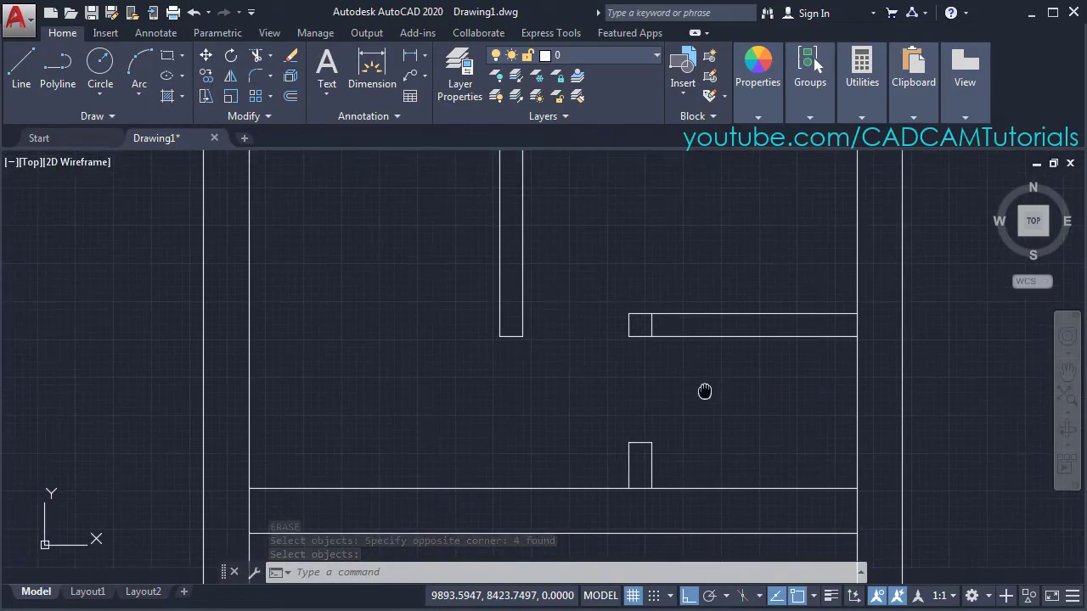
key(alt+Tab)
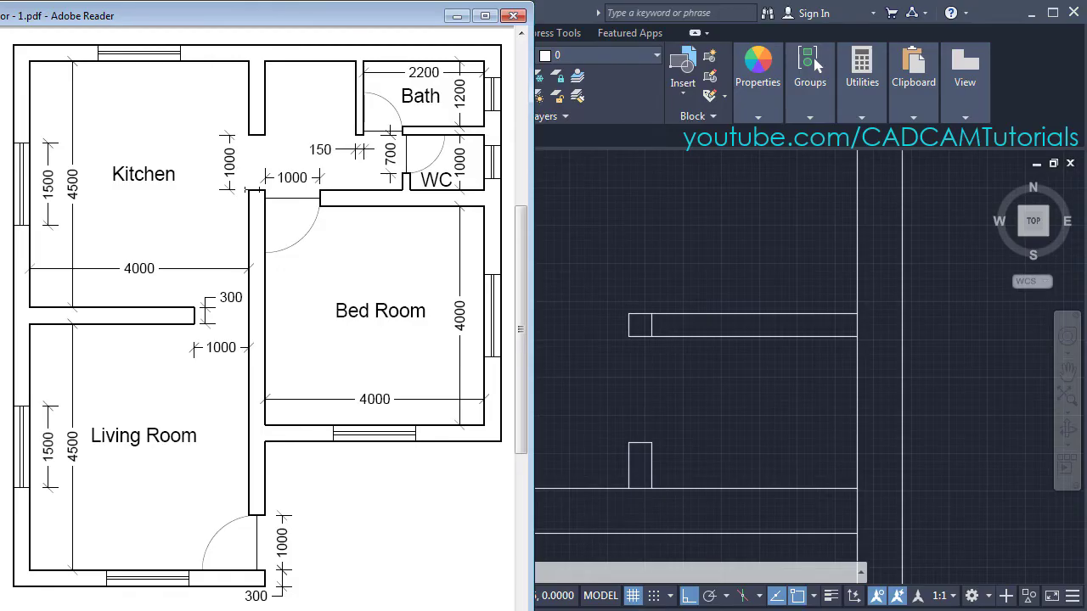
key(alt+Tab)
middle_drag(360, 318, 604, 330)
scroll(584, 328, down, 2)
middle_drag(701, 387, 653, 375)
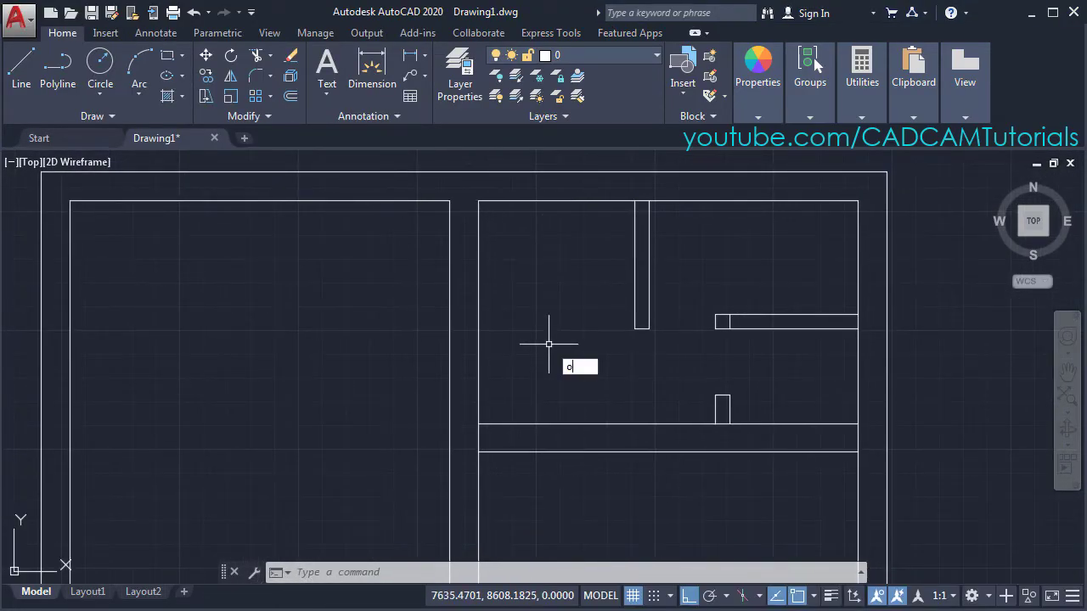
key(Return)
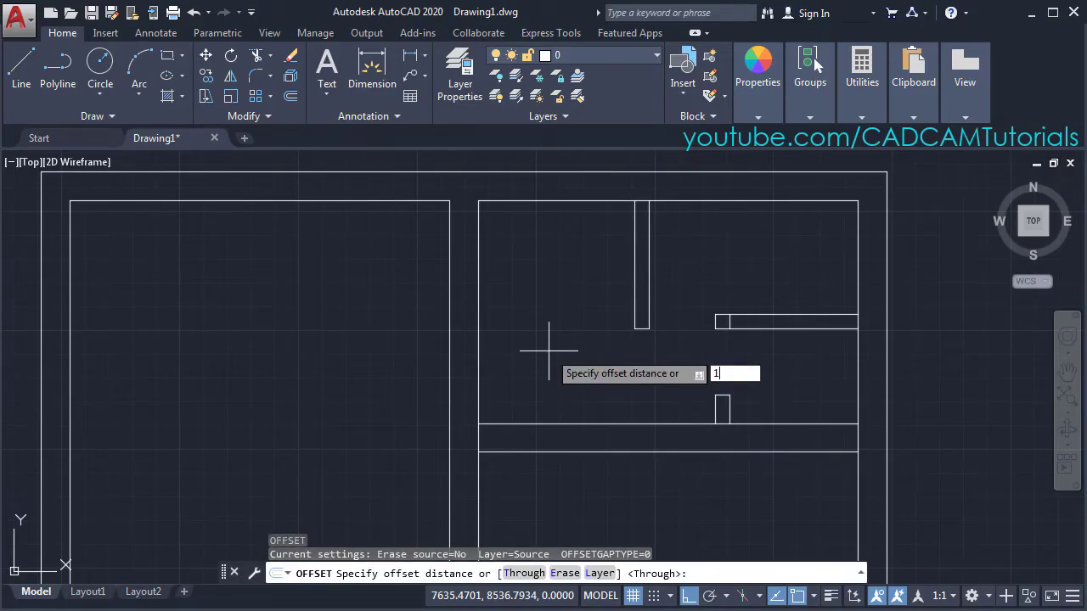
key(Return)
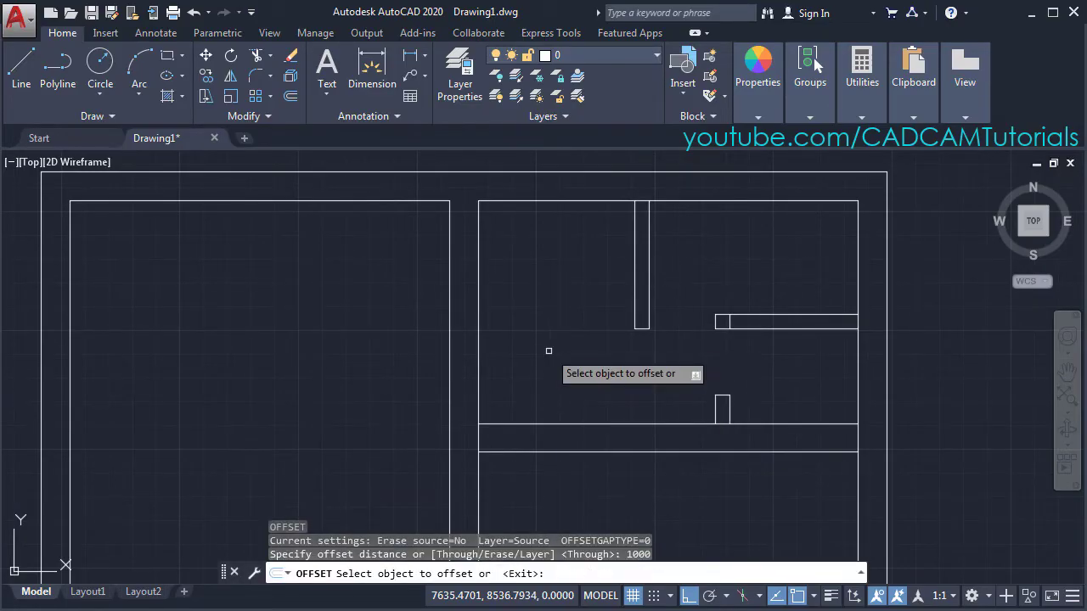
click(478, 439)
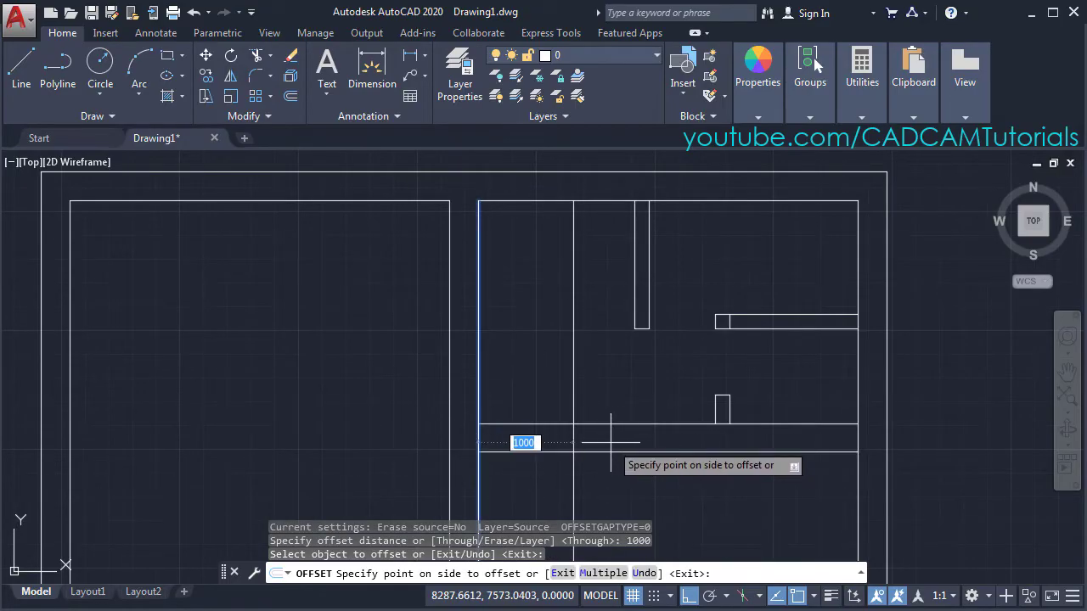
click(635, 500)
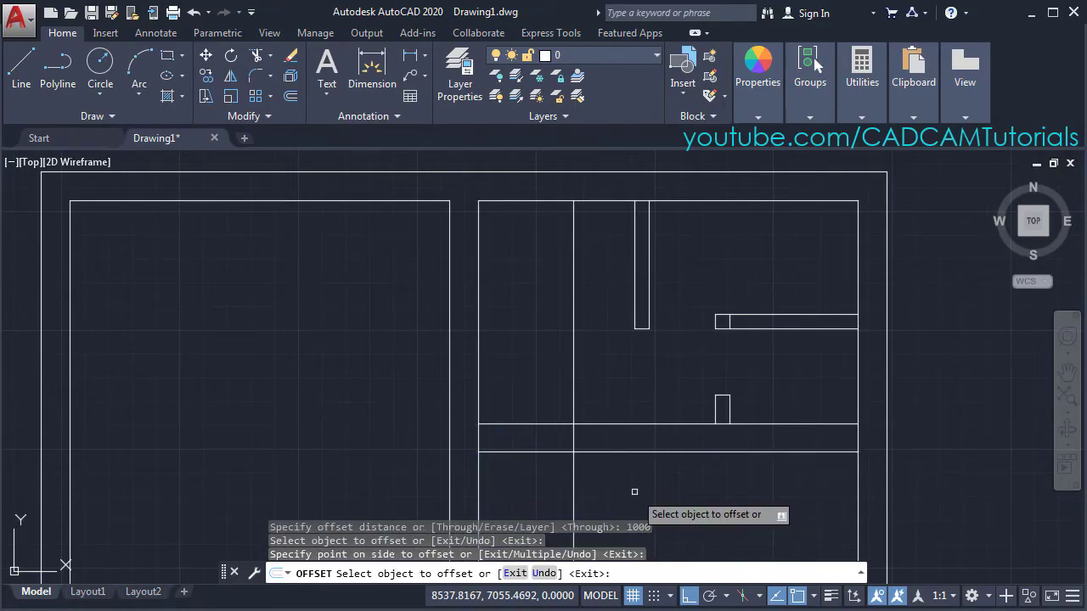
Step: Offset the upper line of the bedroom's top wall 1000 mm upward to mark the kitchen opening
click(495, 422)
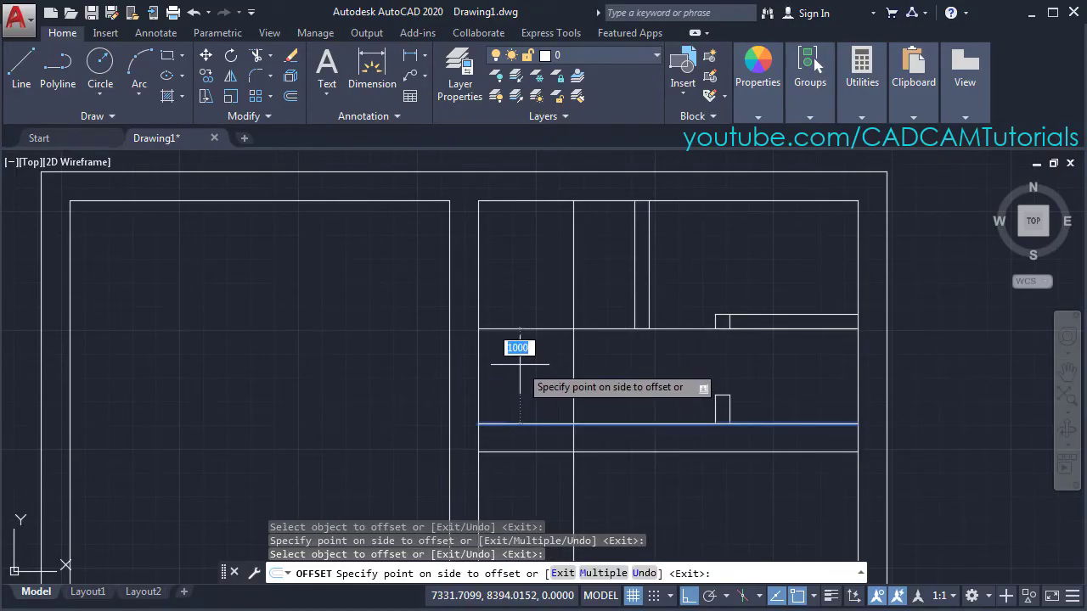
click(522, 366)
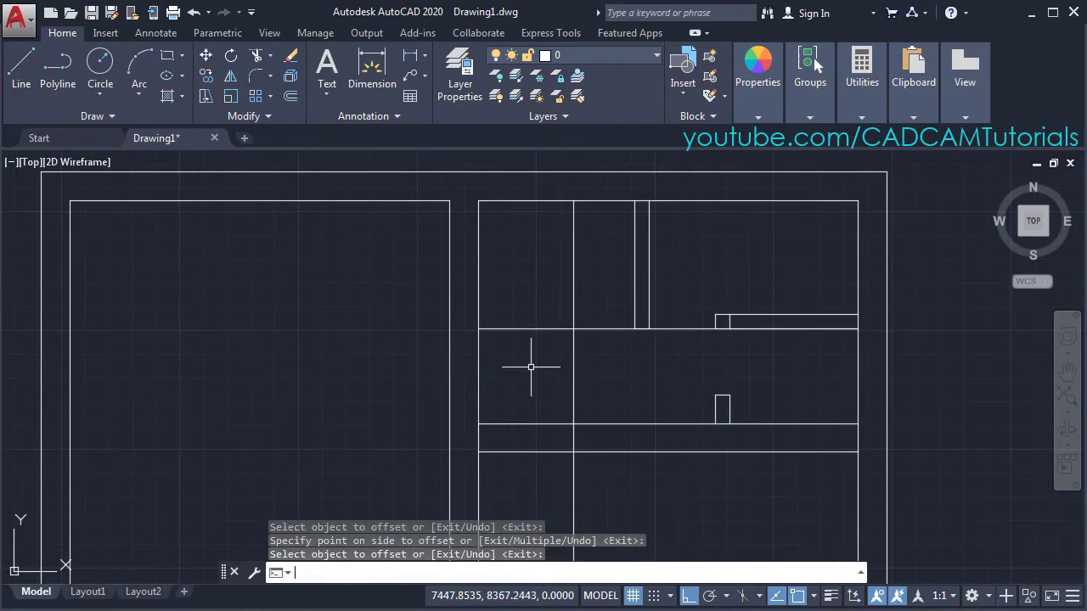
key(Return)
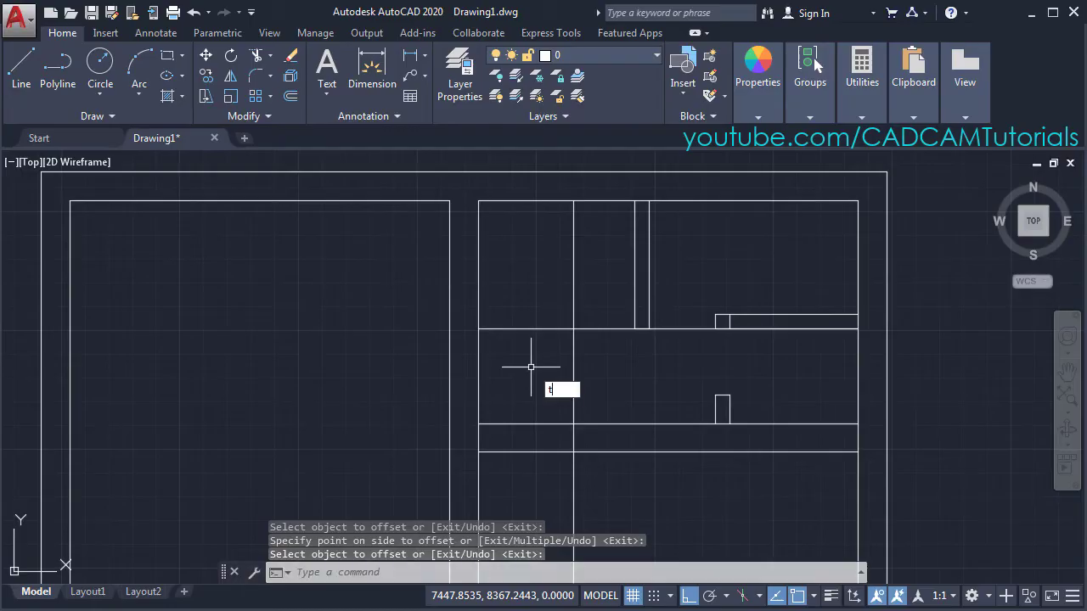
Step: Extend the two horizontal opening lines to the kitchen's right wall line and trim the wall's vertical lines between them
text(tr)
key(Return)
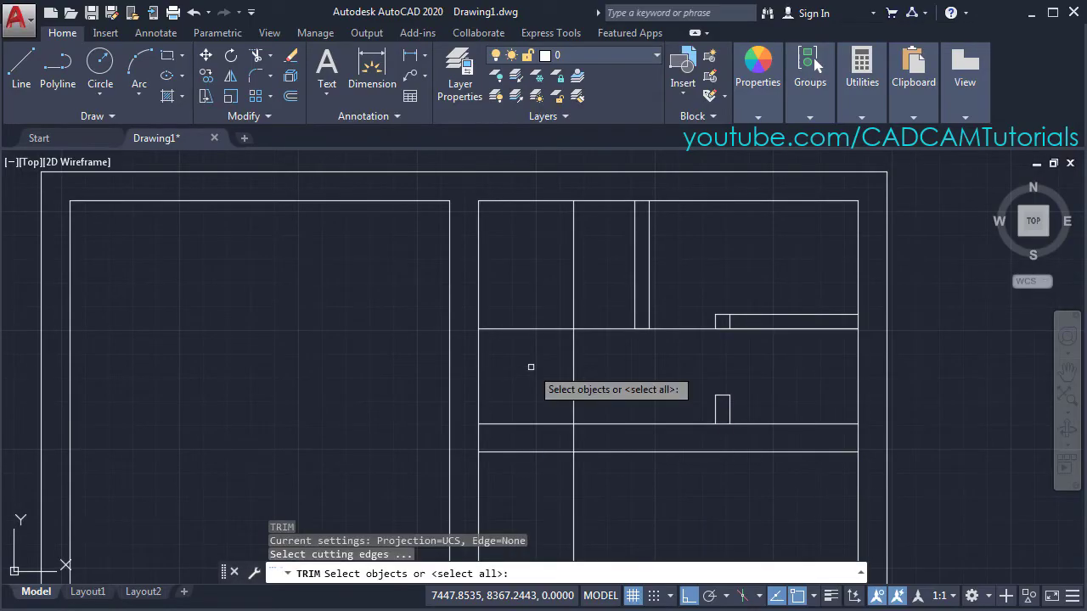
key(Return)
text(u)
key(Return)
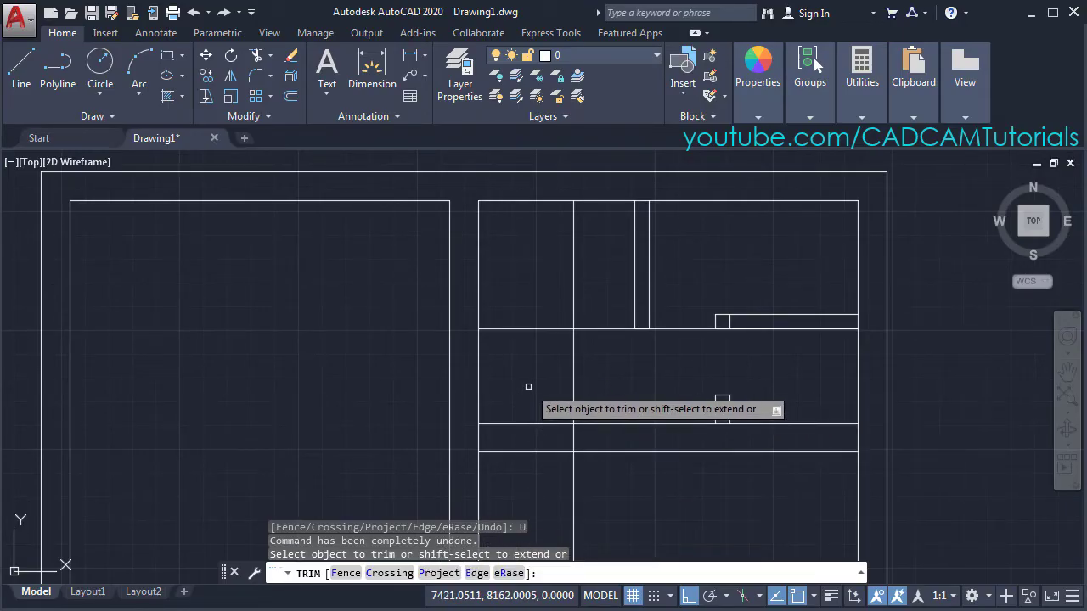
shift+click(491, 329)
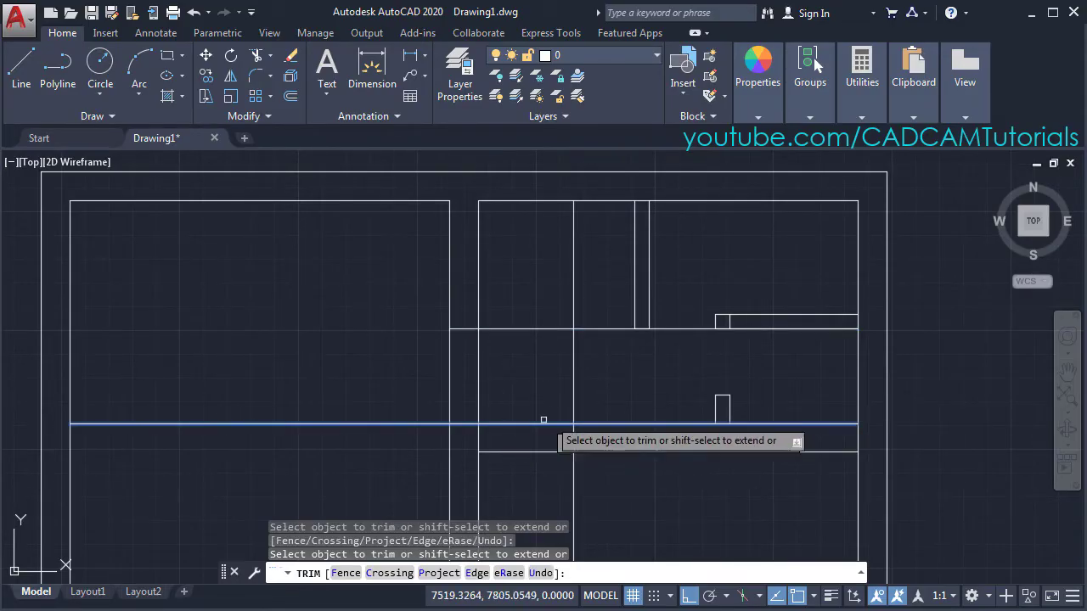
click(525, 353)
click(408, 382)
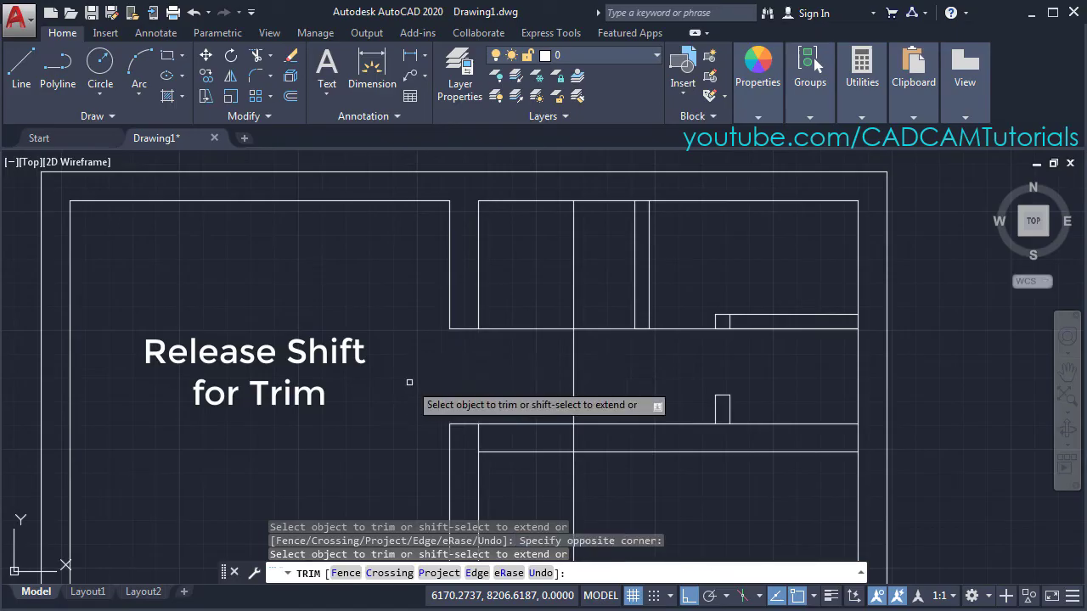
Step: Trim the bedroom's top wall lines across the door opening and the surplus parts of the vertical and horizontal 1000 mm offset lines
click(580, 376)
click(548, 270)
click(523, 403)
click(539, 468)
click(575, 499)
click(610, 326)
click(684, 312)
click(668, 362)
key(Return)
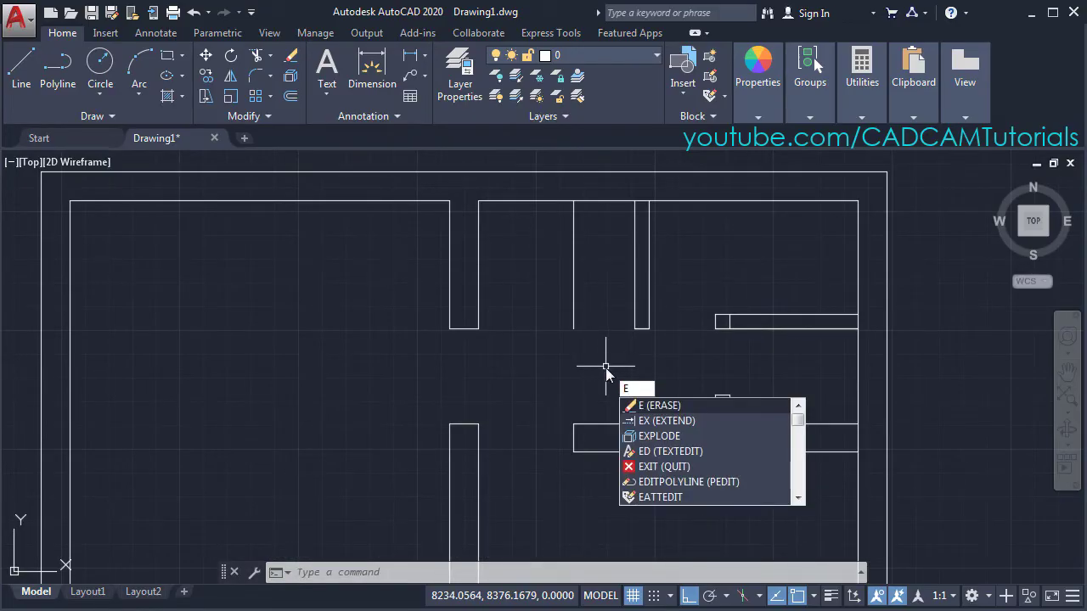
Step: Erase the leftover vertical offset line above the bedroom door and the short line across the Bath/WC partition's end
key(Return)
click(575, 316)
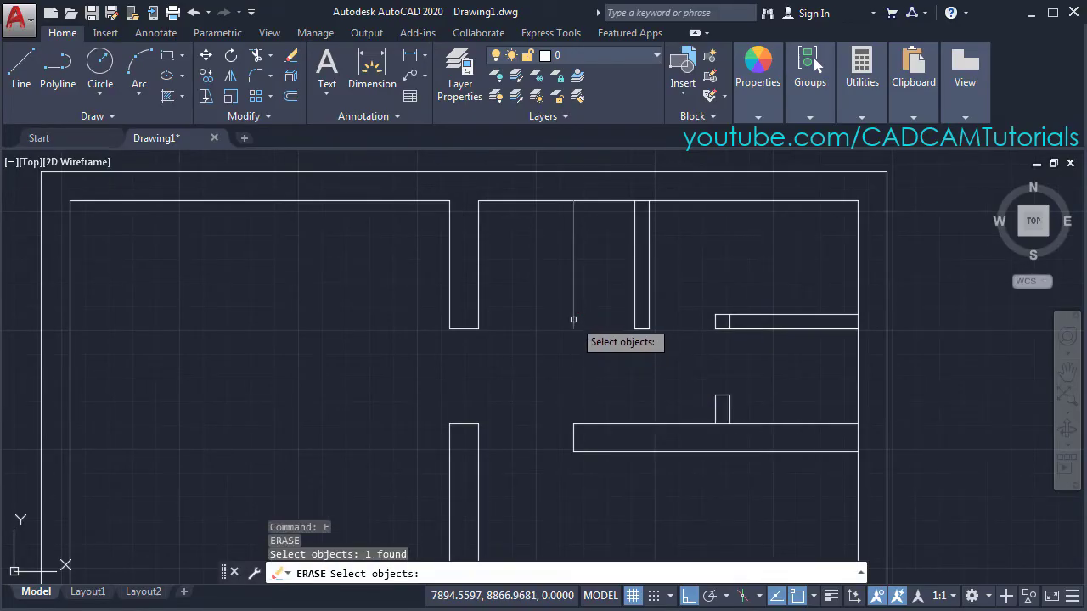
click(728, 322)
key(Return)
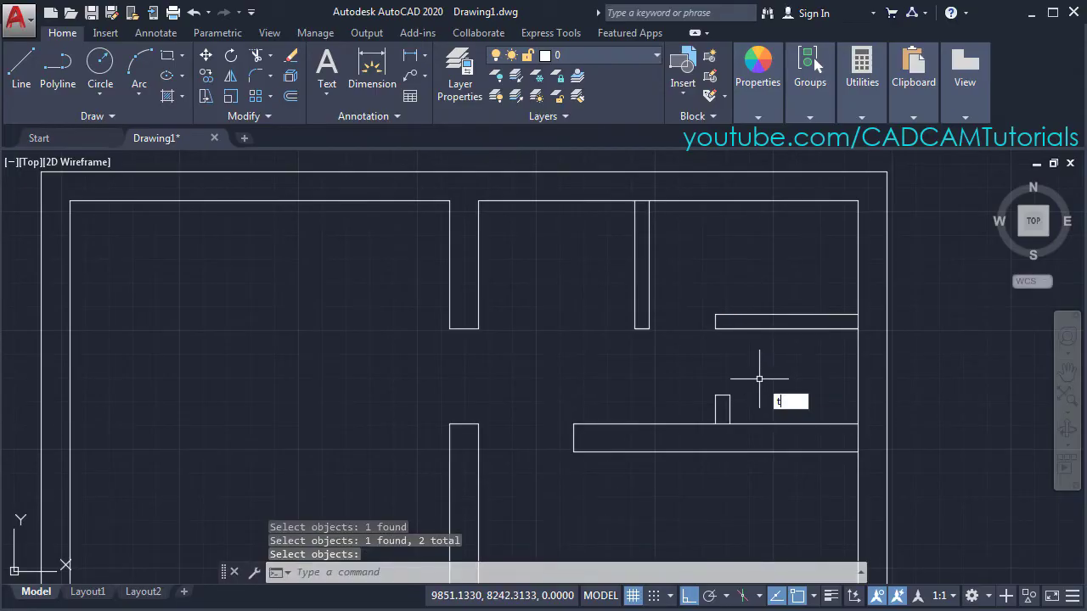
Step: Trim the bedroom's top wall line beneath the short WC wall stub
key(Return)
key(Return)
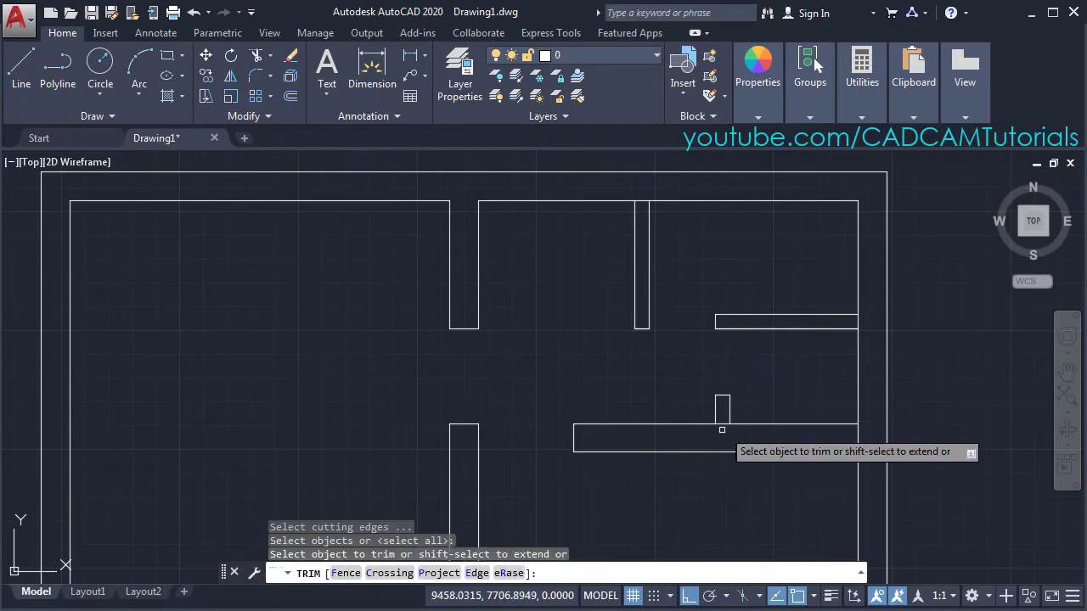
click(724, 423)
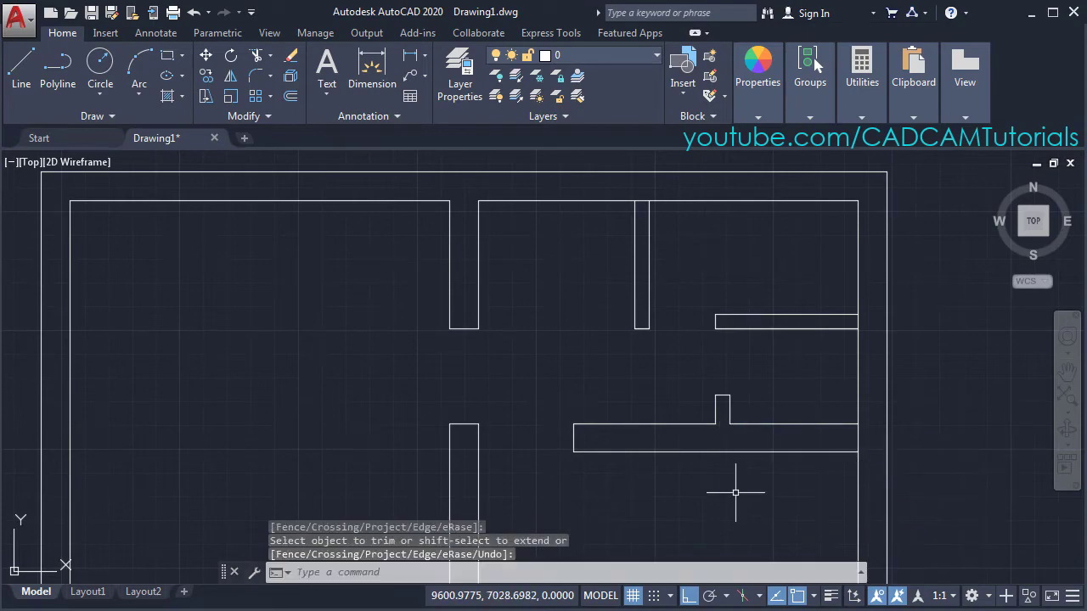
Step: Offset the living room's right inner wall line 1000 mm to the left to mark the kitchen partition opening
scroll(789, 340, down, 4)
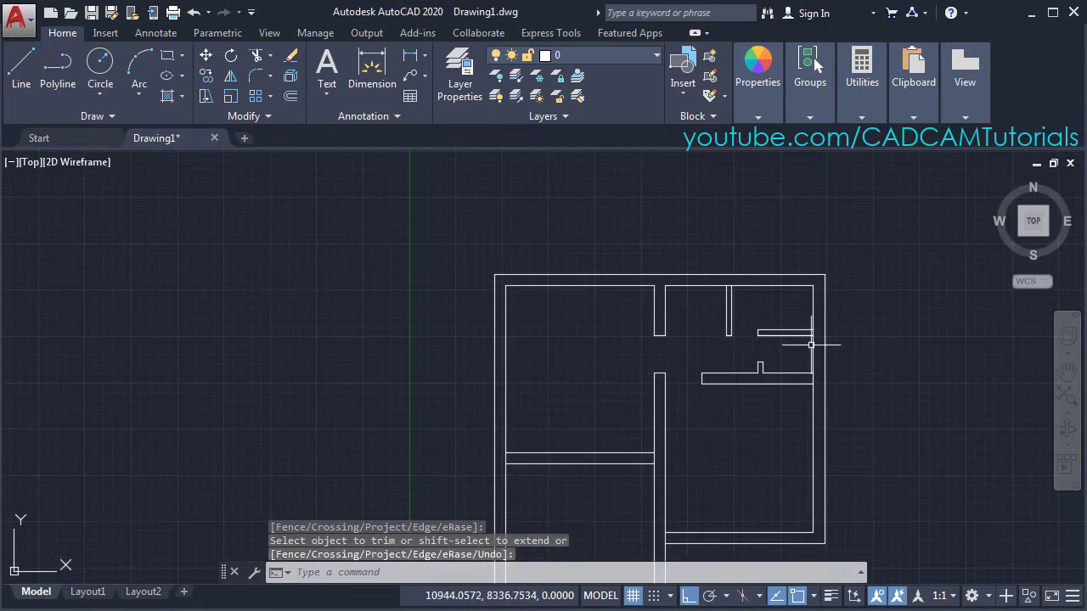
middle_drag(693, 418, 762, 410)
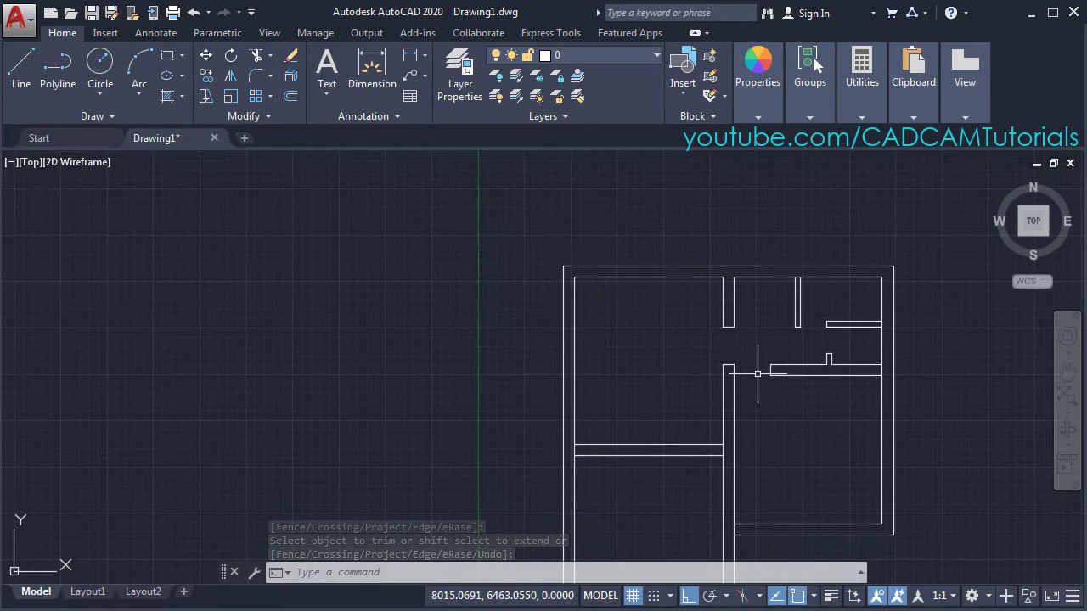
scroll(756, 391, up, 3)
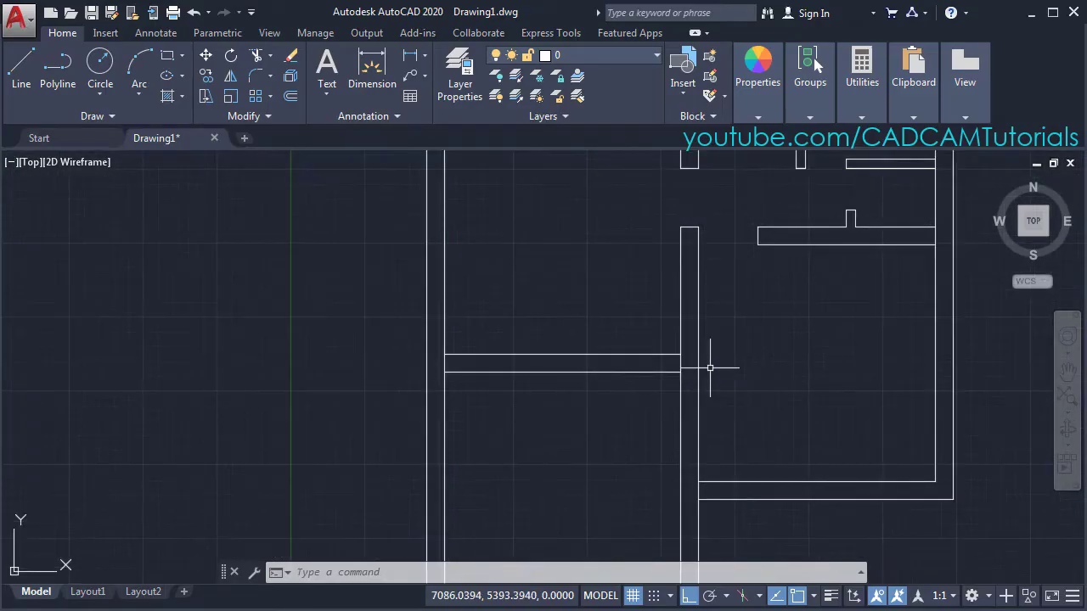
scroll(674, 363, up, 2)
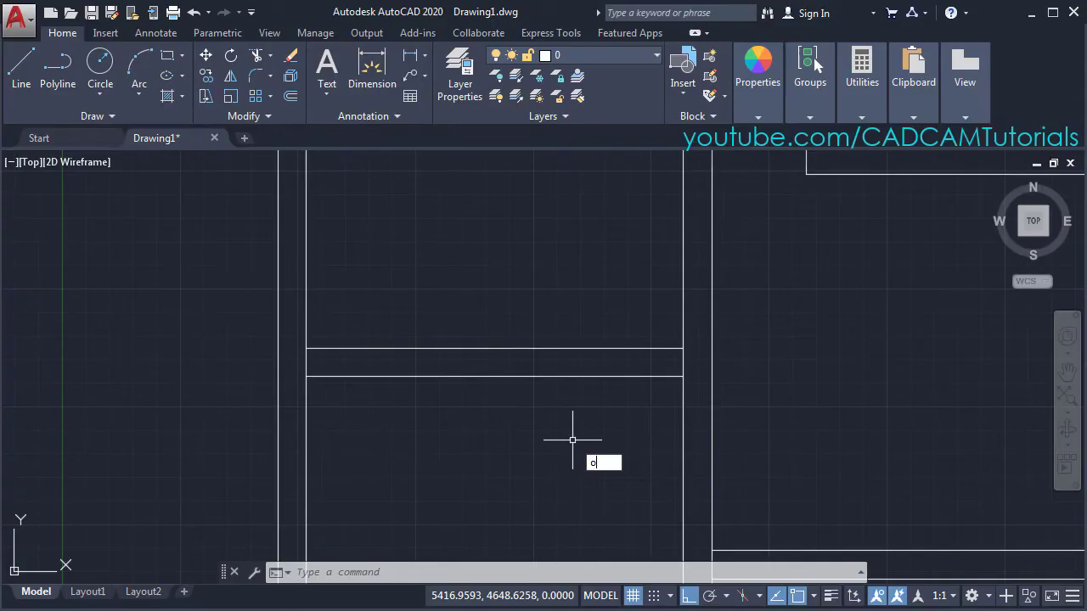
key(Return)
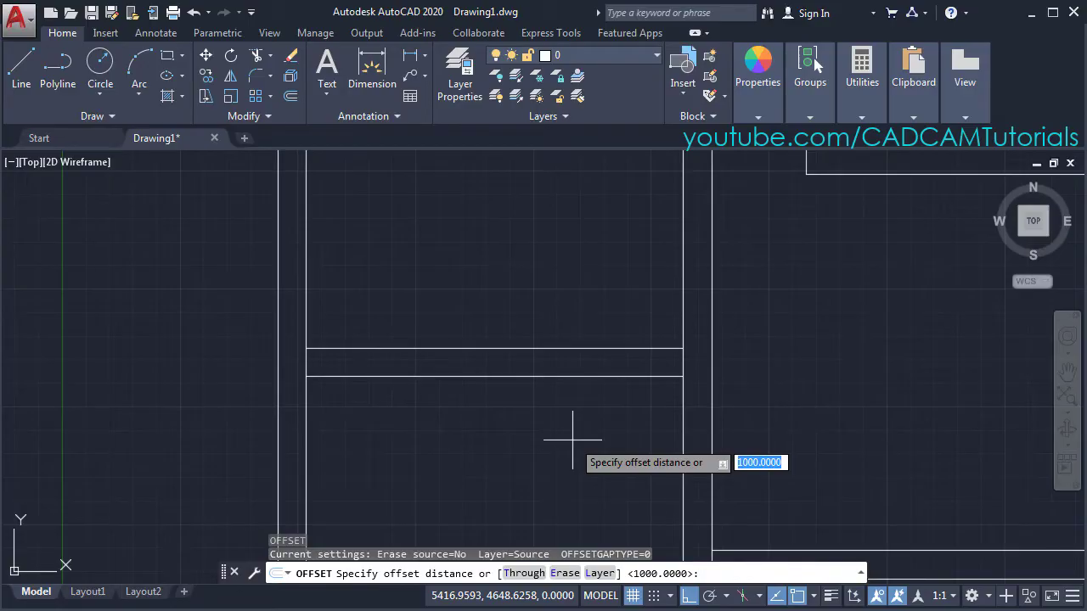
key(Return)
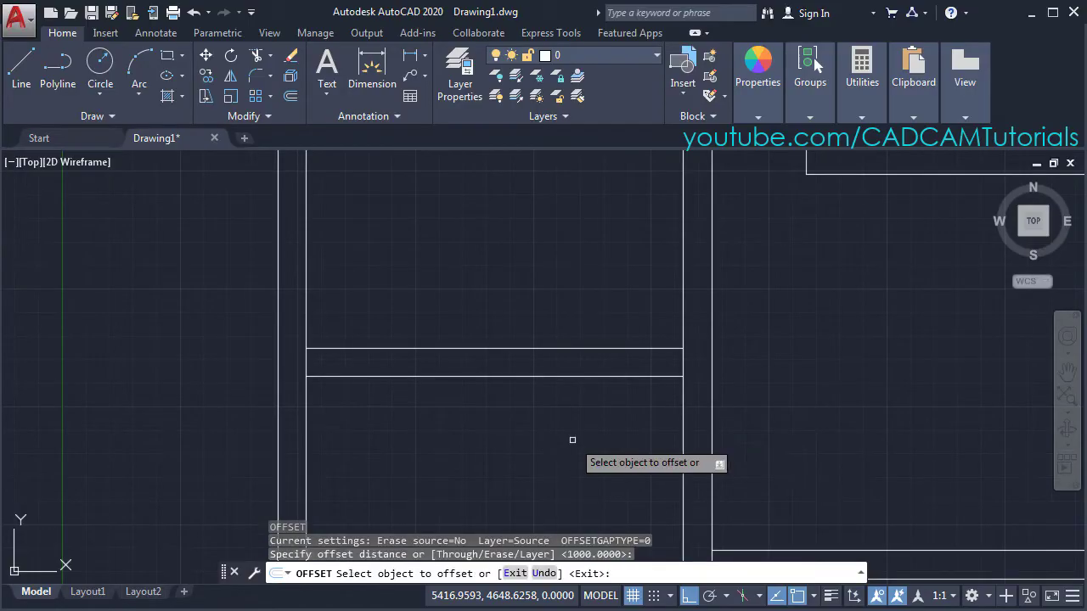
click(683, 412)
click(540, 429)
Step: Offset the living room's bottom inner wall line 1000 mm upward to mark the entrance door opening
scroll(578, 349, down, 3)
scroll(636, 451, up, 4)
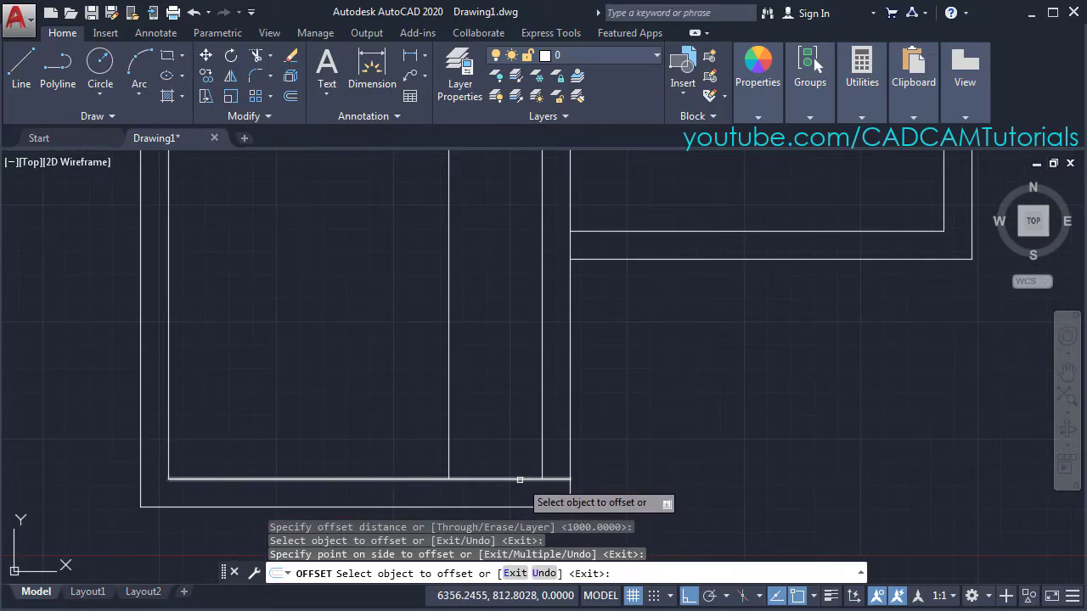
click(520, 479)
click(515, 421)
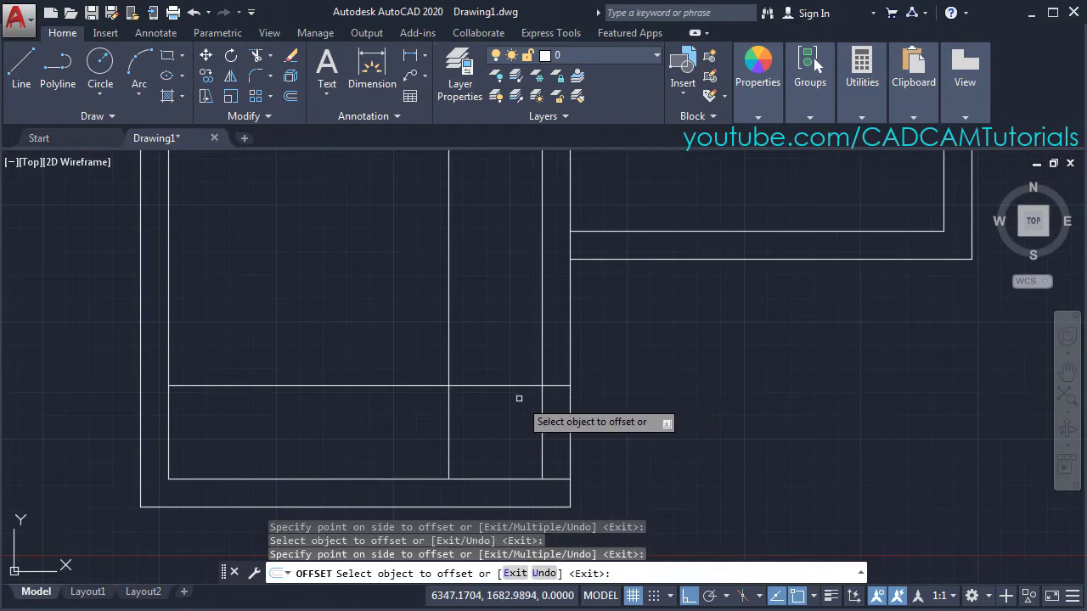
key(Return)
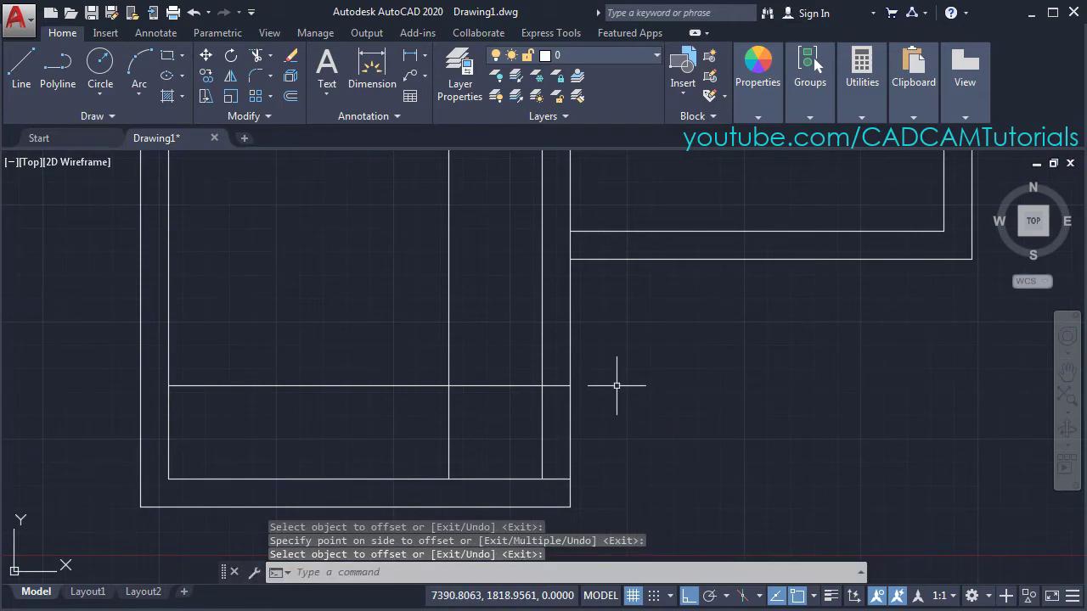
Step: Trim the living room's right wall lines across the entrance opening and remove the 1000 mm offset line inside the room
text(TR)
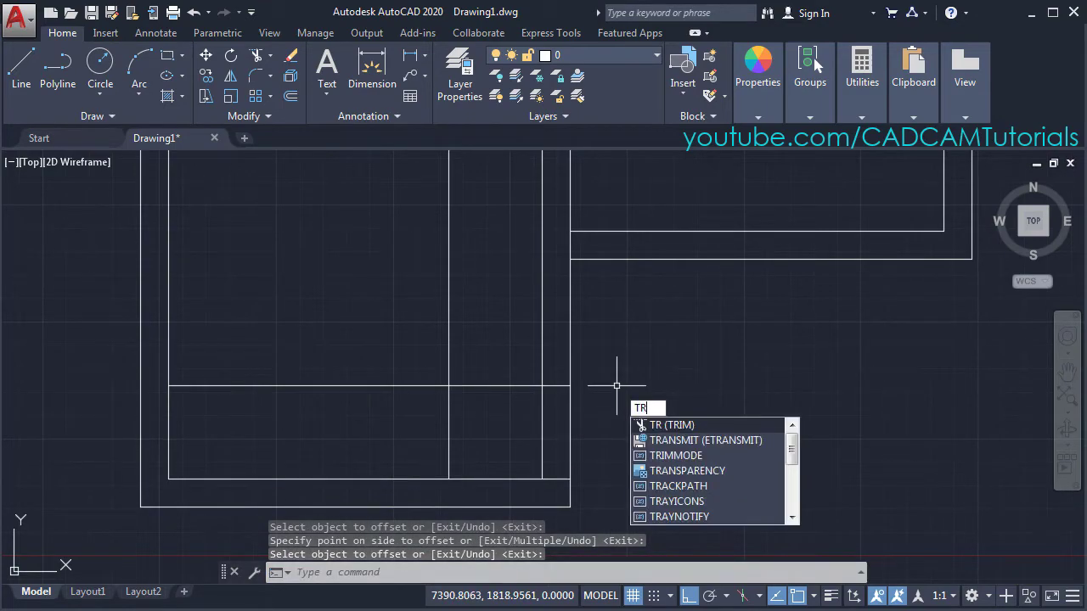
key(Return)
key(Return)
click(473, 440)
click(393, 449)
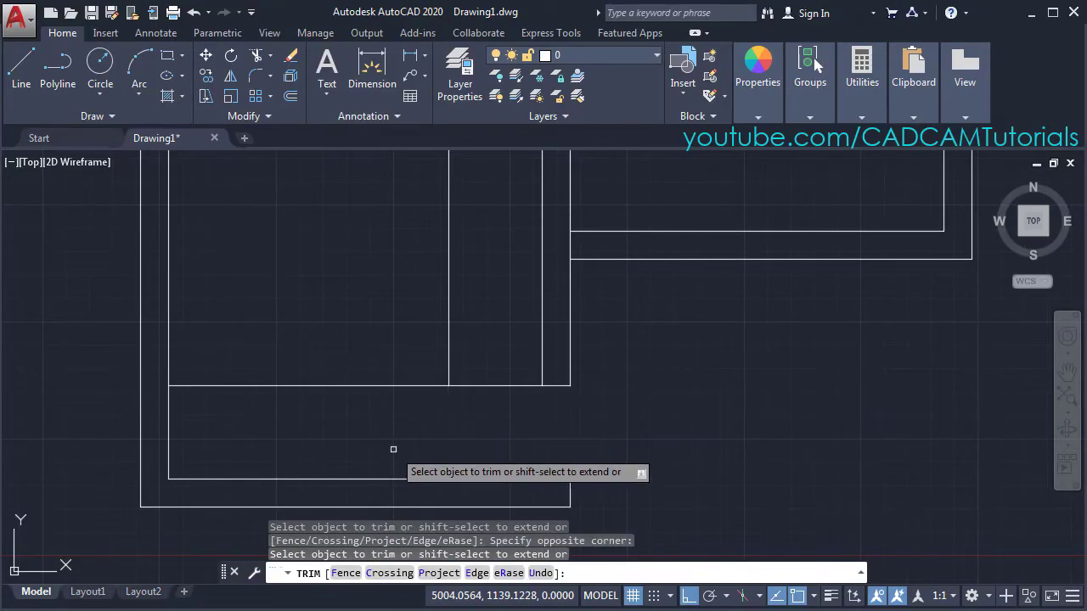
click(481, 403)
click(414, 368)
scroll(557, 191, down, 2)
middle_drag(557, 191, 576, 363)
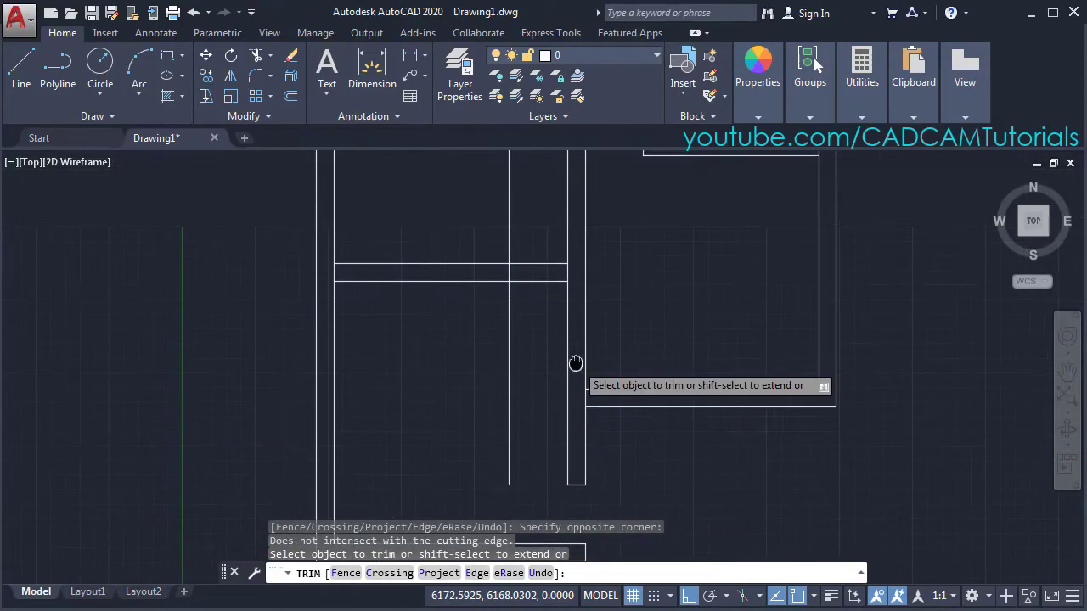
Step: Trim the kitchen partition between its offset line and the right wall, and remove the offset line's excess above and below it
click(540, 315)
click(520, 246)
click(520, 243)
click(477, 223)
click(508, 318)
Step: Trim the inner wall lines crossing the remaining wall junctions, including those of the bedroom, Bath and WC walls
click(587, 396)
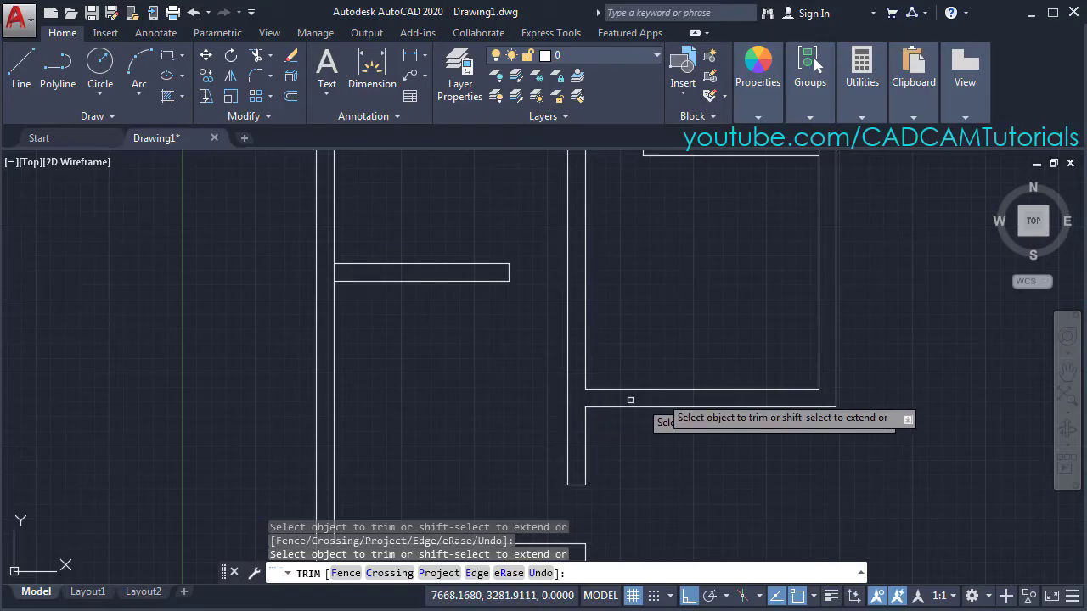
scroll(633, 384, down, 2)
middle_drag(666, 369, 629, 419)
scroll(404, 369, up, 4)
click(421, 372)
scroll(408, 371, down, 4)
middle_drag(589, 350, 664, 310)
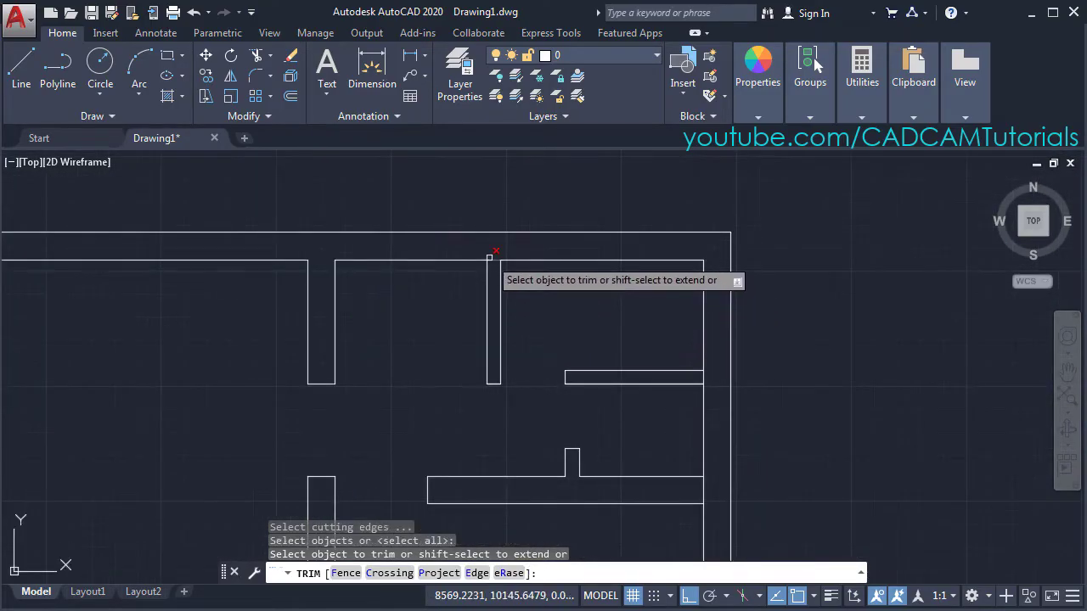
click(490, 259)
click(705, 377)
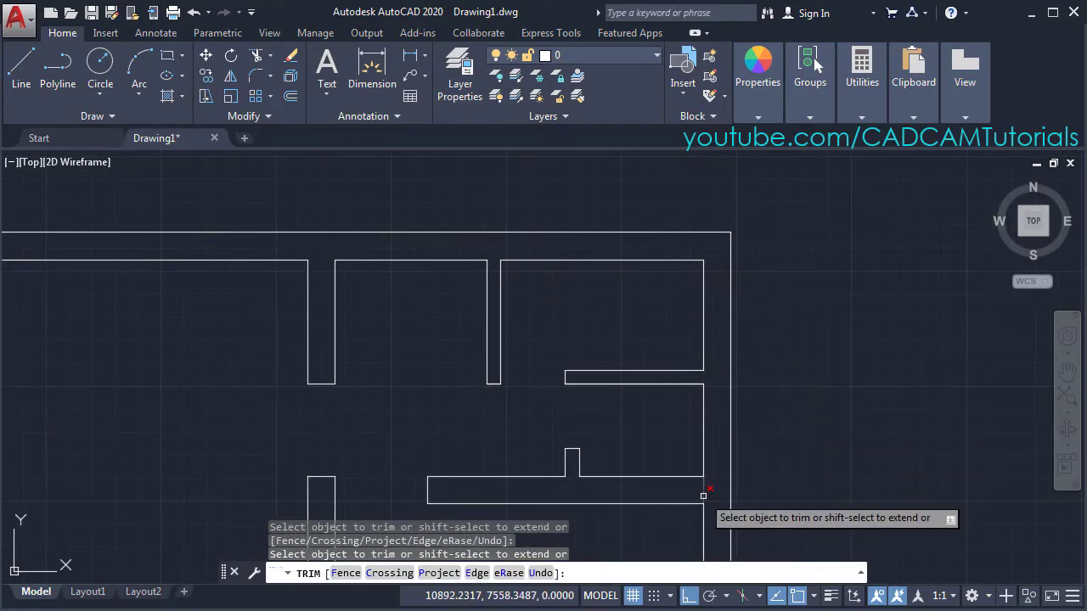
click(704, 491)
key(Return)
middle_click(671, 338)
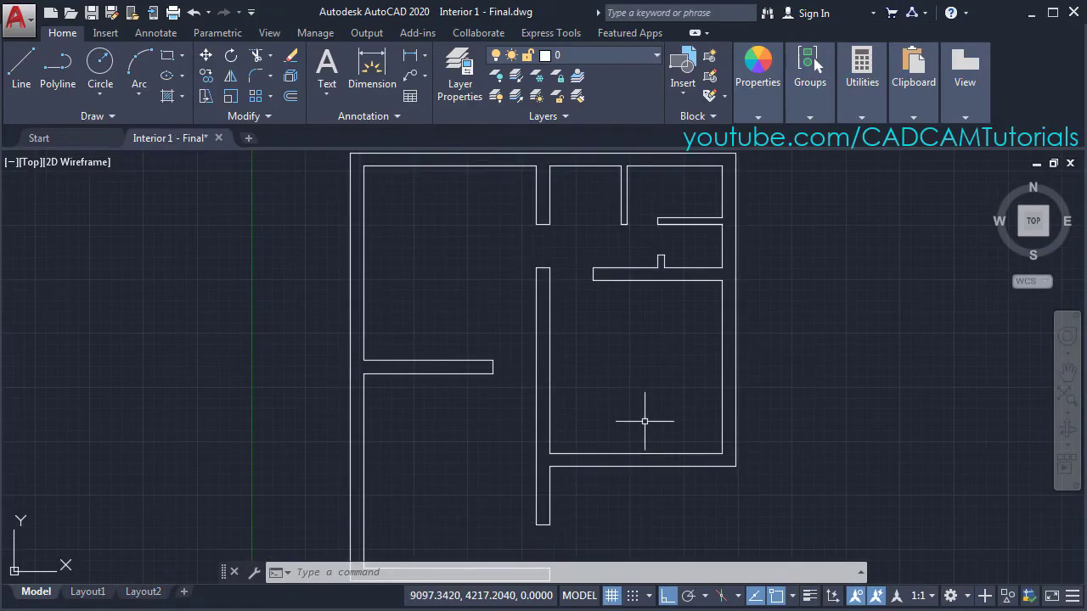
Step: Check the window sizes in the PDF plan and draw a horizontal line across the living room's left wall from its inner line's midpoint
key(alt+Tab)
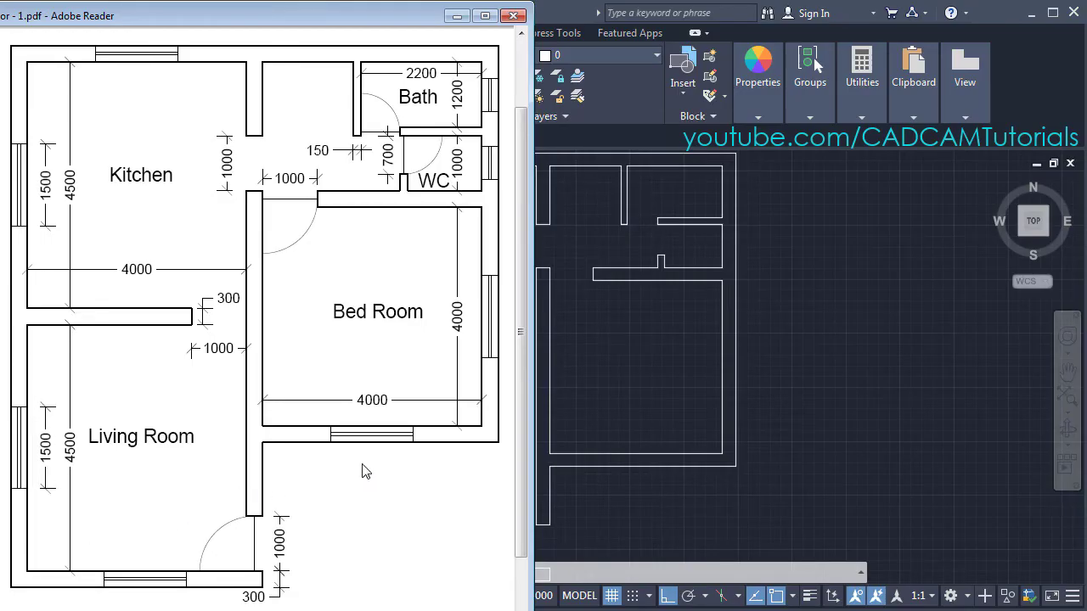
click(654, 393)
scroll(578, 318, up, 2)
scroll(425, 340, up, 2)
scroll(662, 332, down, 2)
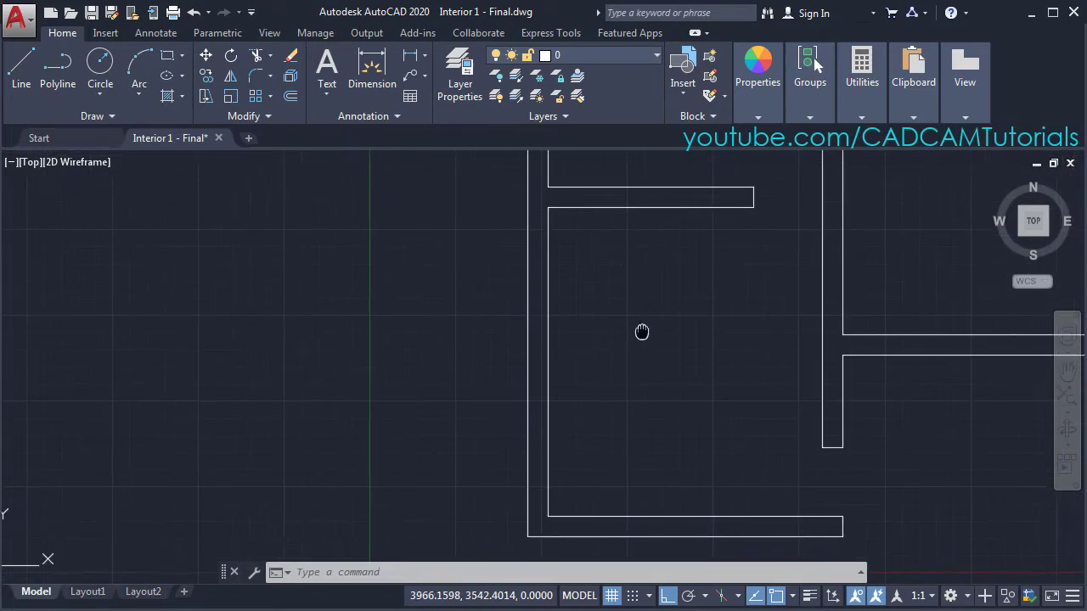
click(22, 72)
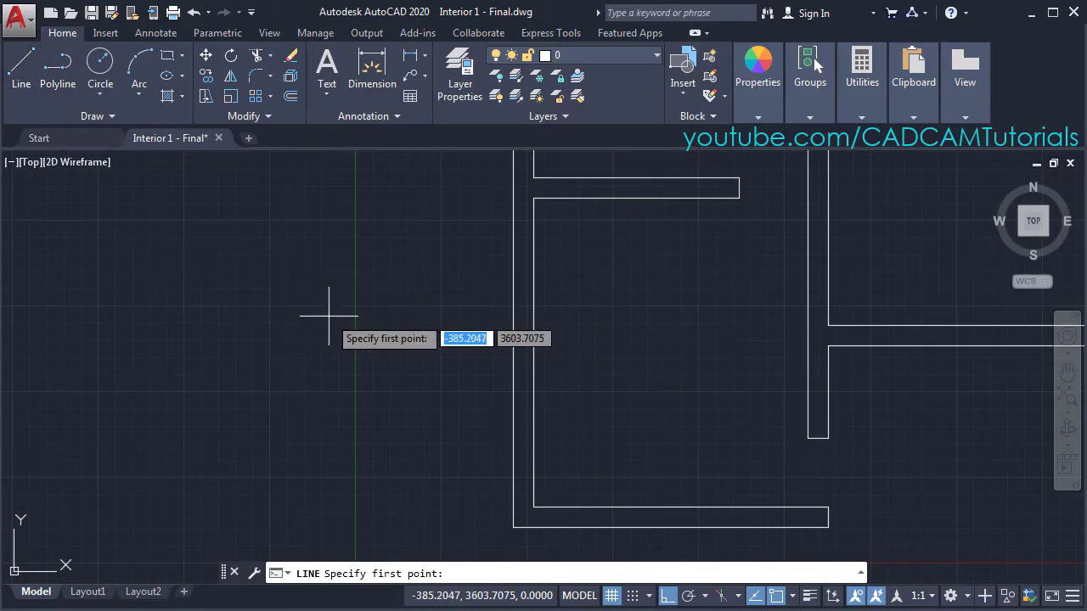
click(534, 353)
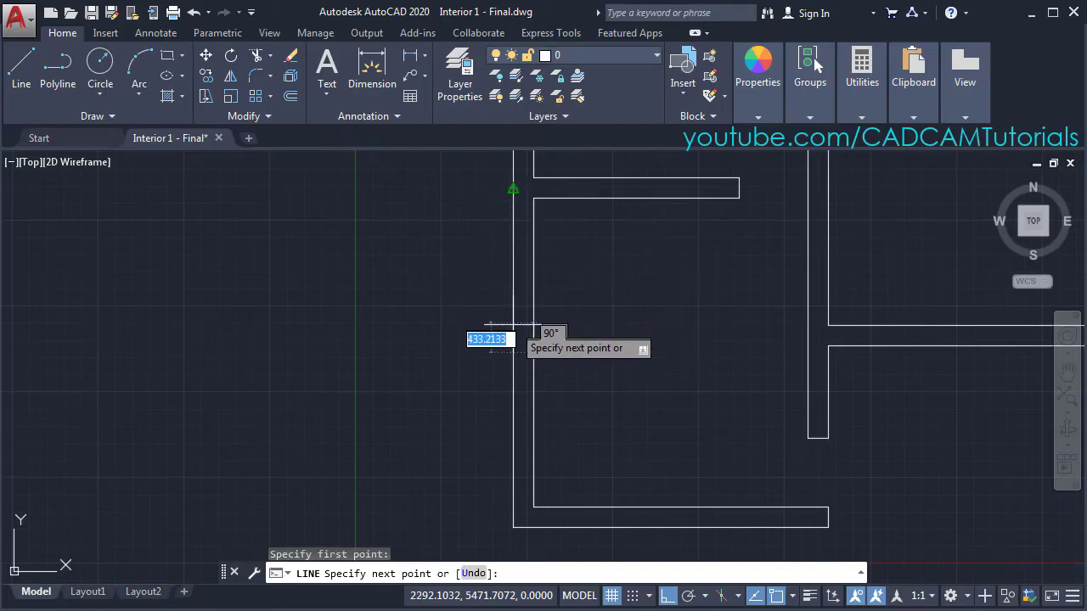
click(513, 353)
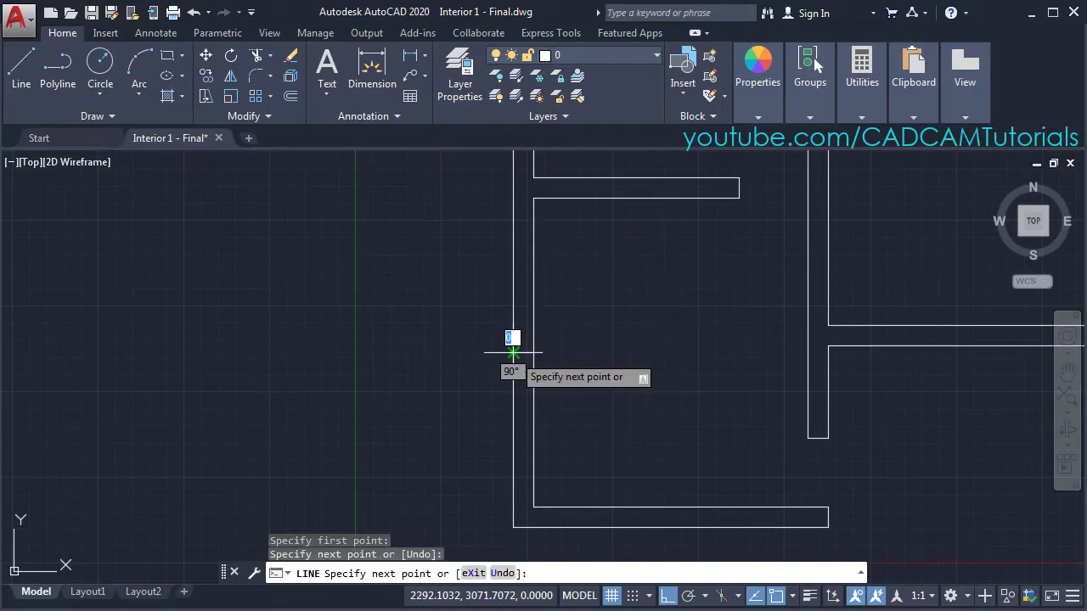
key(Return)
Step: Offset the short line across the living room's left wall 750 mm upward and 750 mm downward to mark the window ends
scroll(548, 356, up, 2)
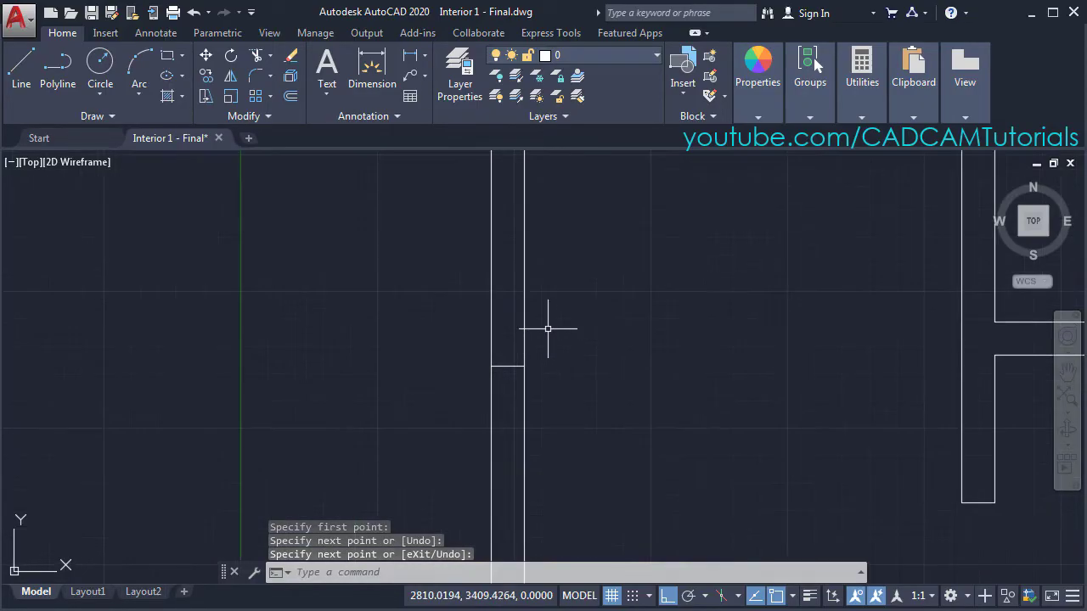
scroll(547, 323, up, 1)
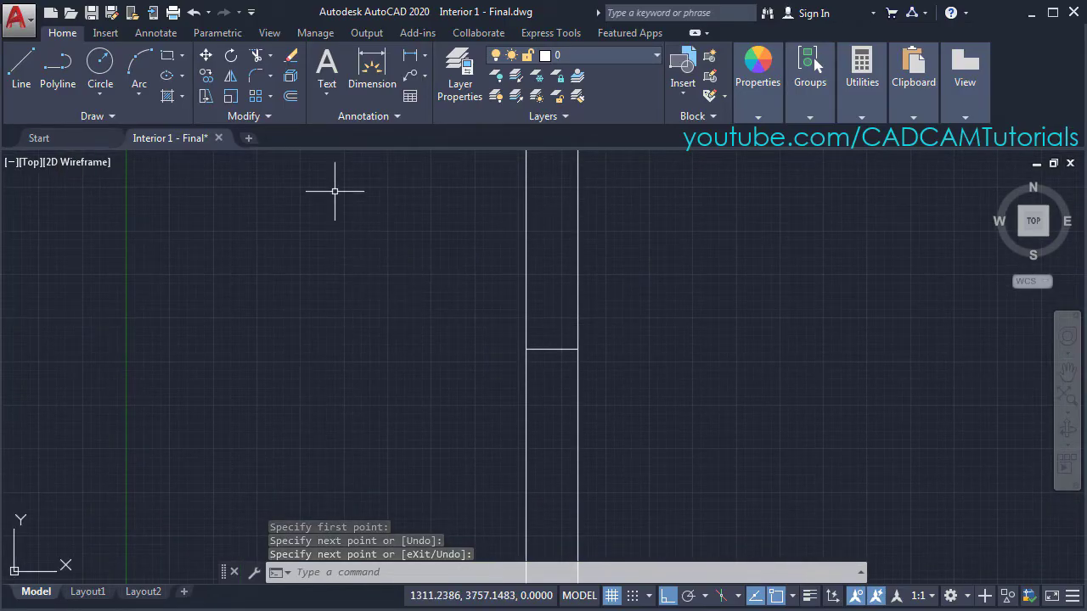
click(295, 102)
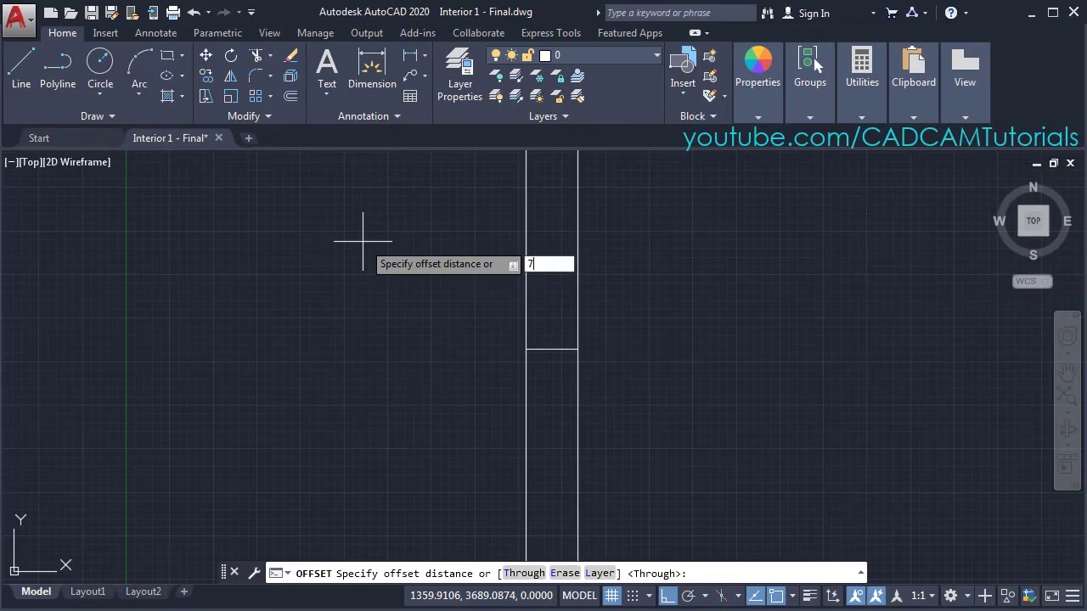
key(Return)
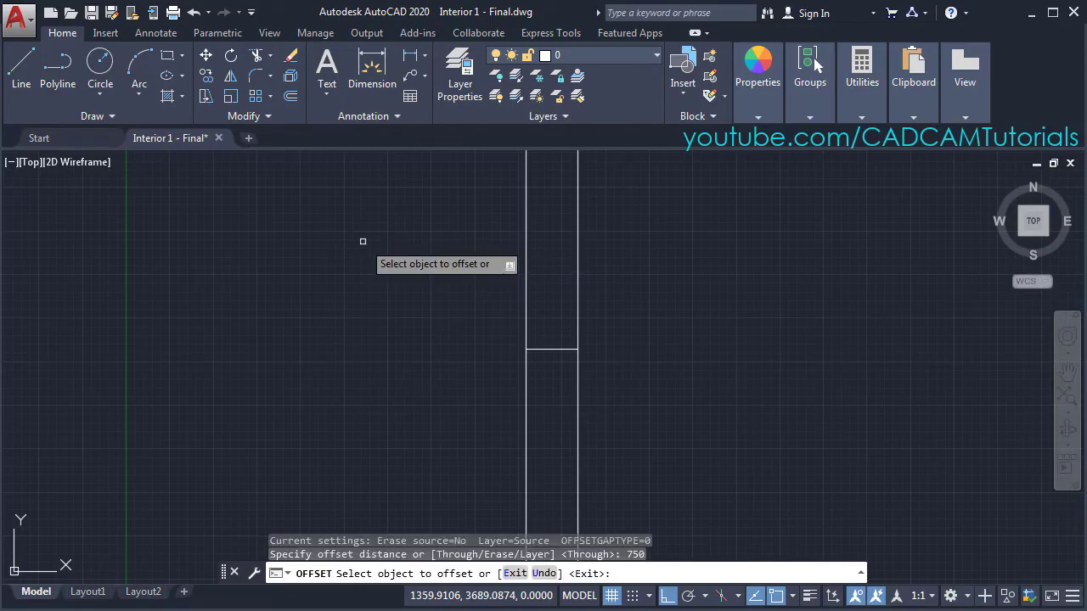
click(552, 348)
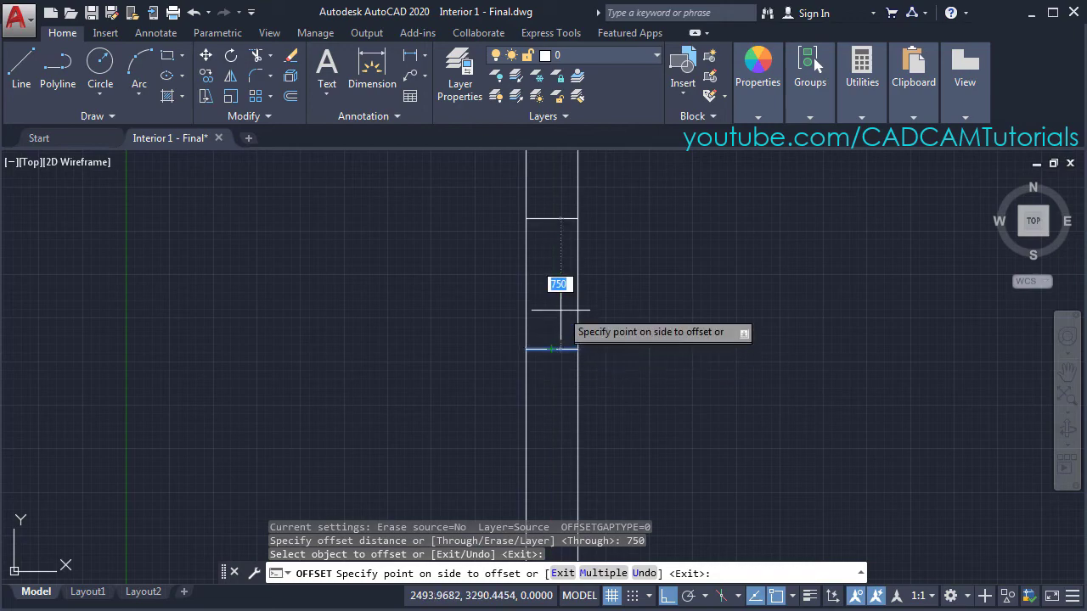
click(552, 264)
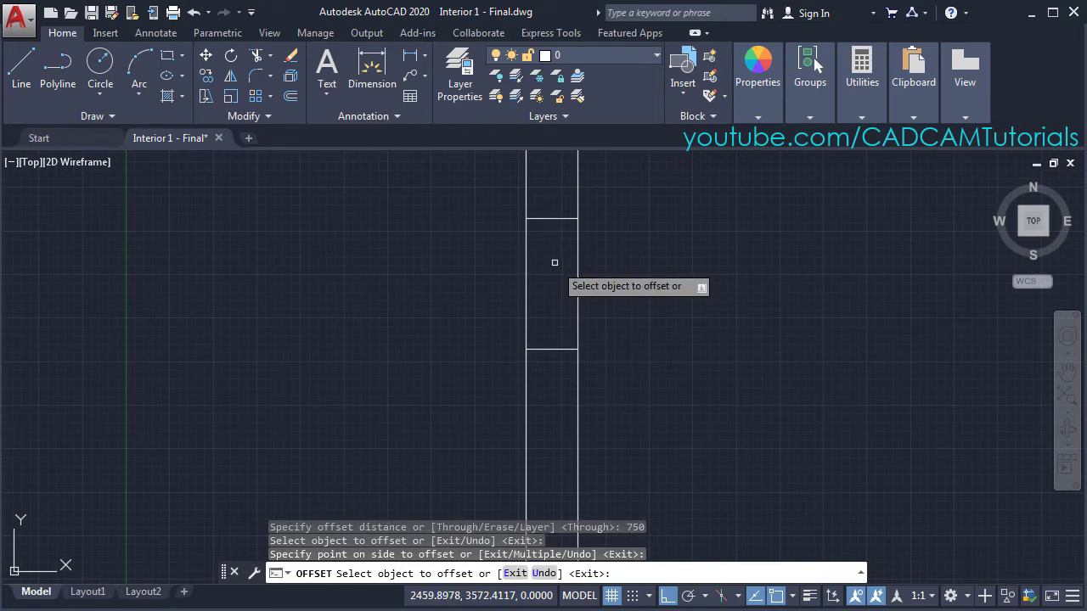
click(563, 348)
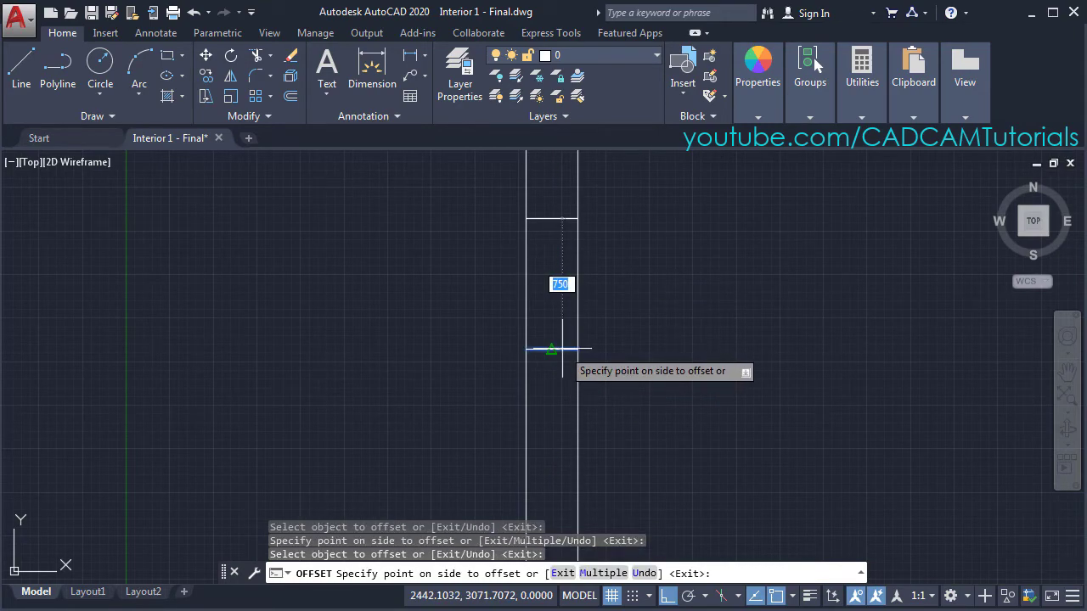
click(560, 446)
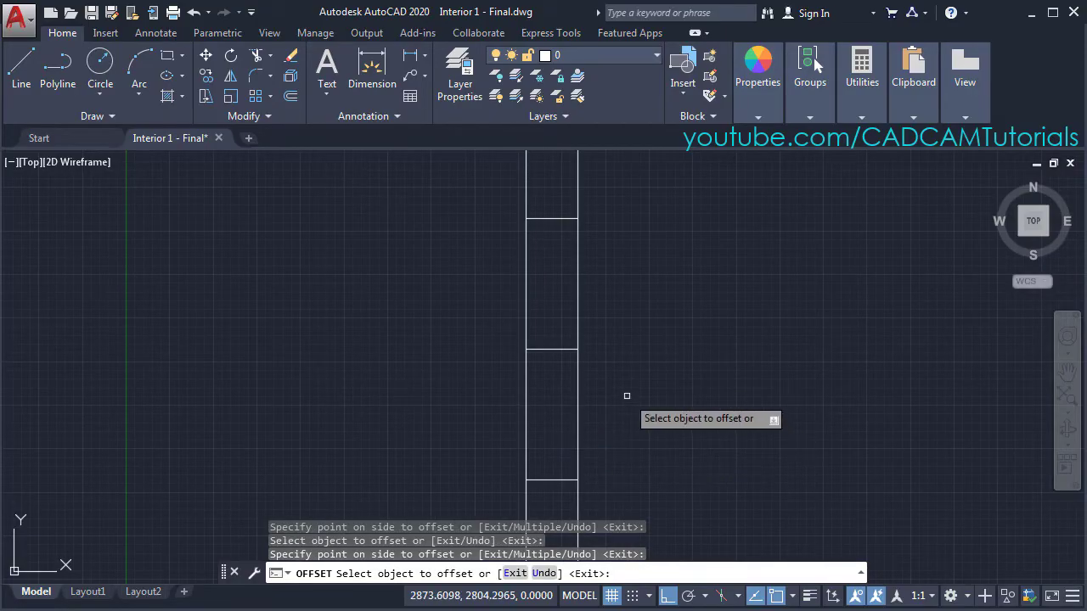
key(Return)
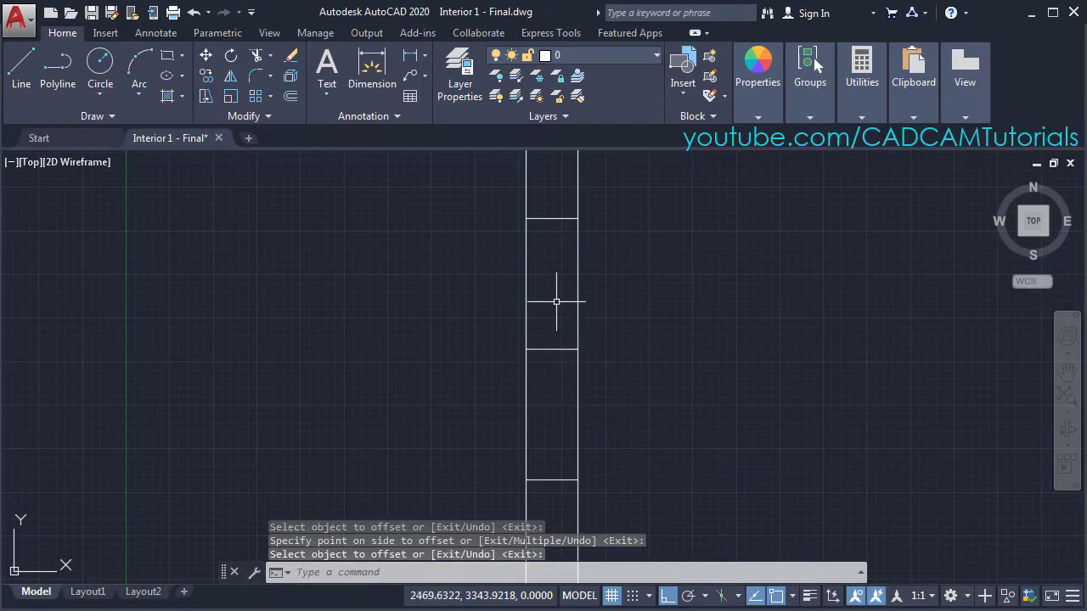
Step: Erase the middle construction line between the two window end lines
text(e)
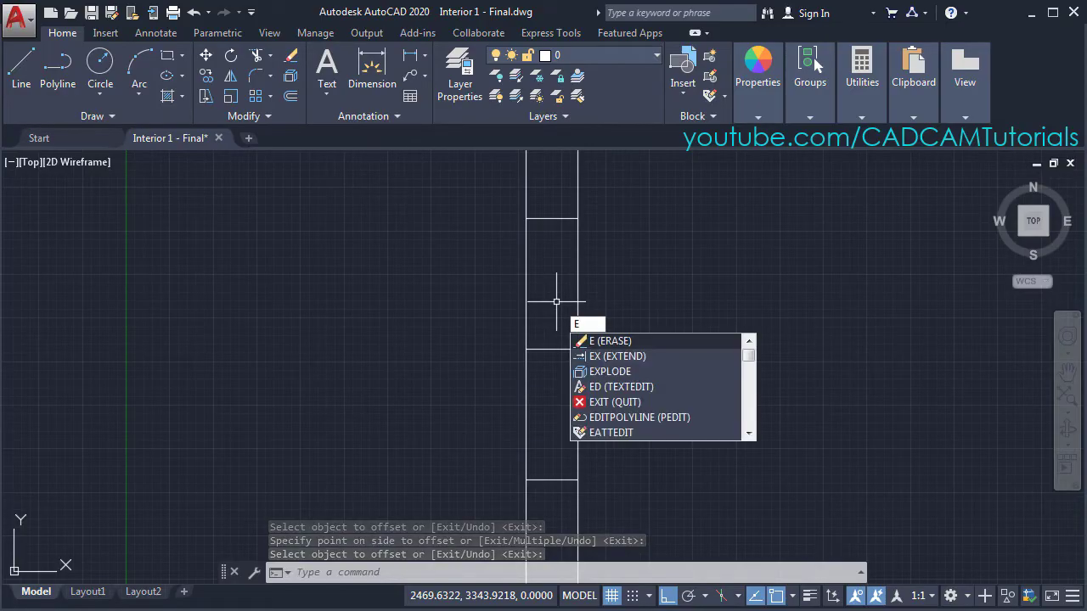
key(Return)
click(557, 350)
key(Return)
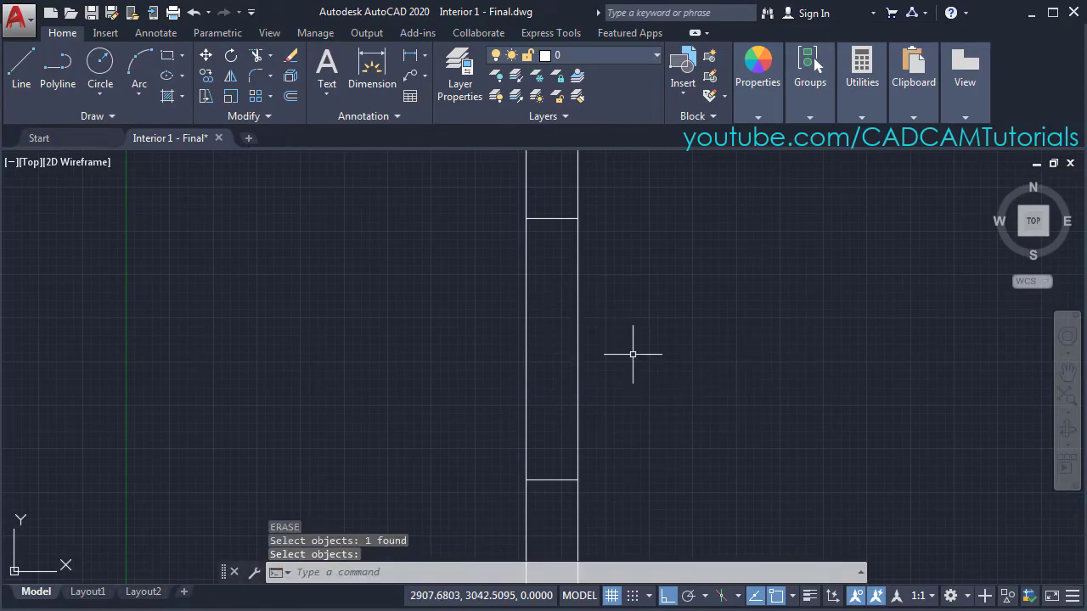
Step: Draw a vertical 1500 mm line joining the midpoints of the window's upper and lower end lines
click(23, 86)
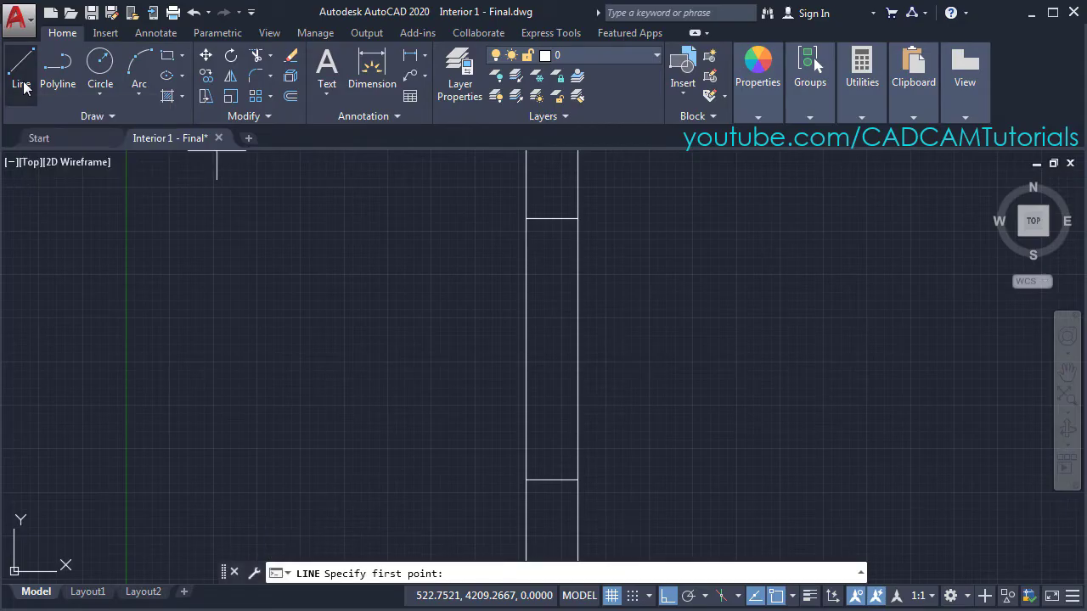
click(551, 220)
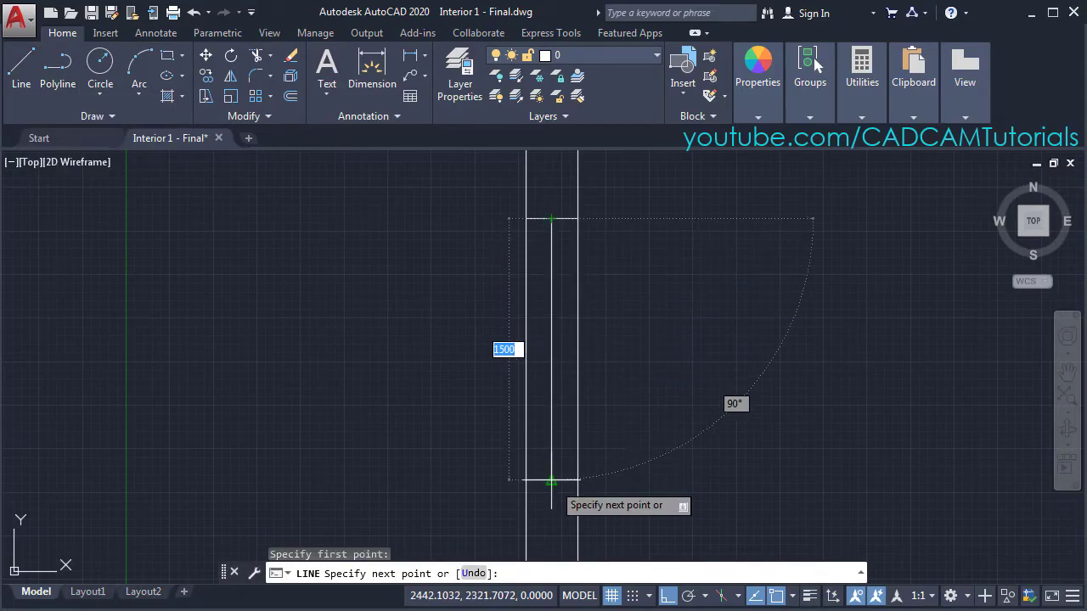
click(551, 481)
key(Return)
middle_drag(643, 363, 597, 369)
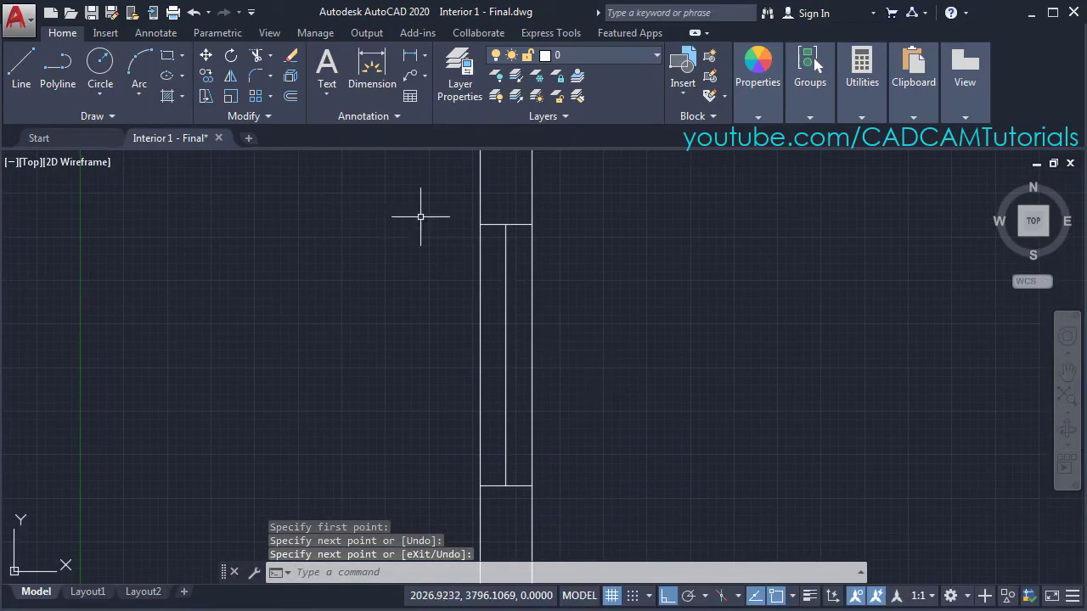
Step: Offset the window's vertical centre line 50 mm to the right and 50 mm to the left
click(296, 96)
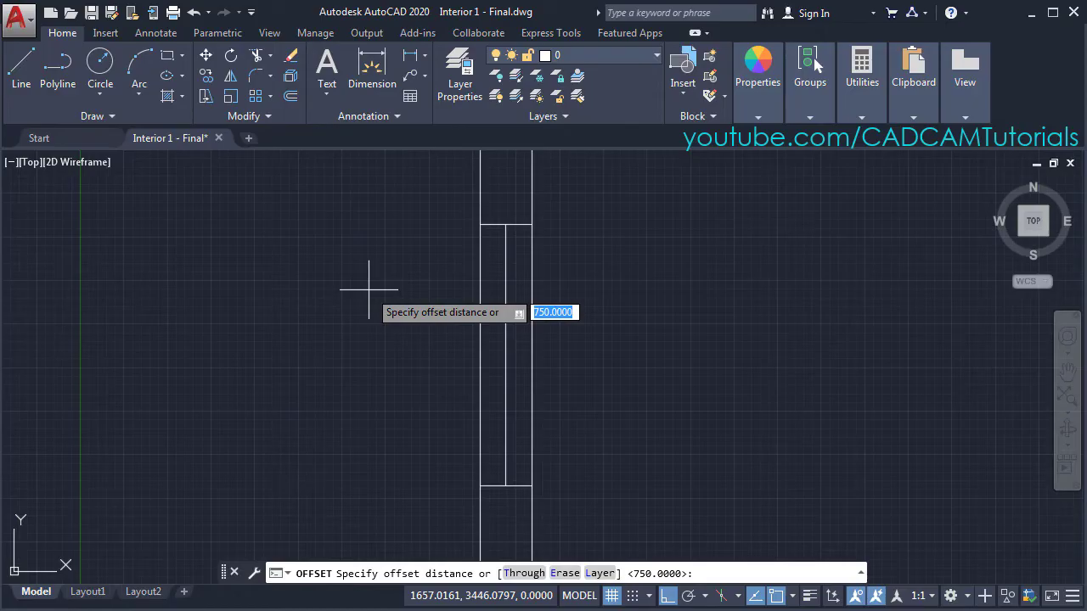
text(50)
key(Return)
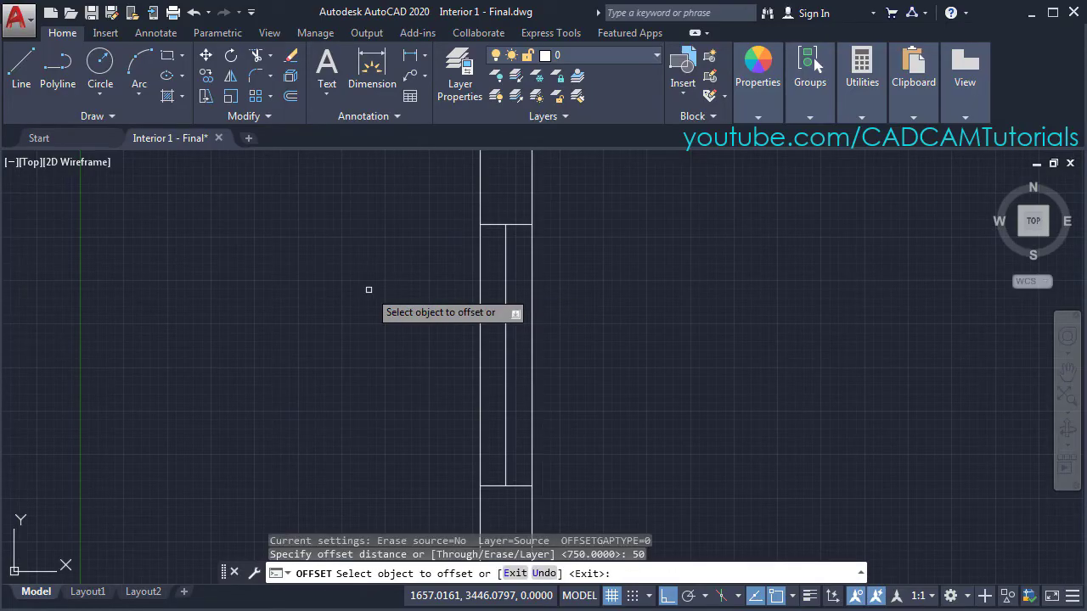
click(507, 377)
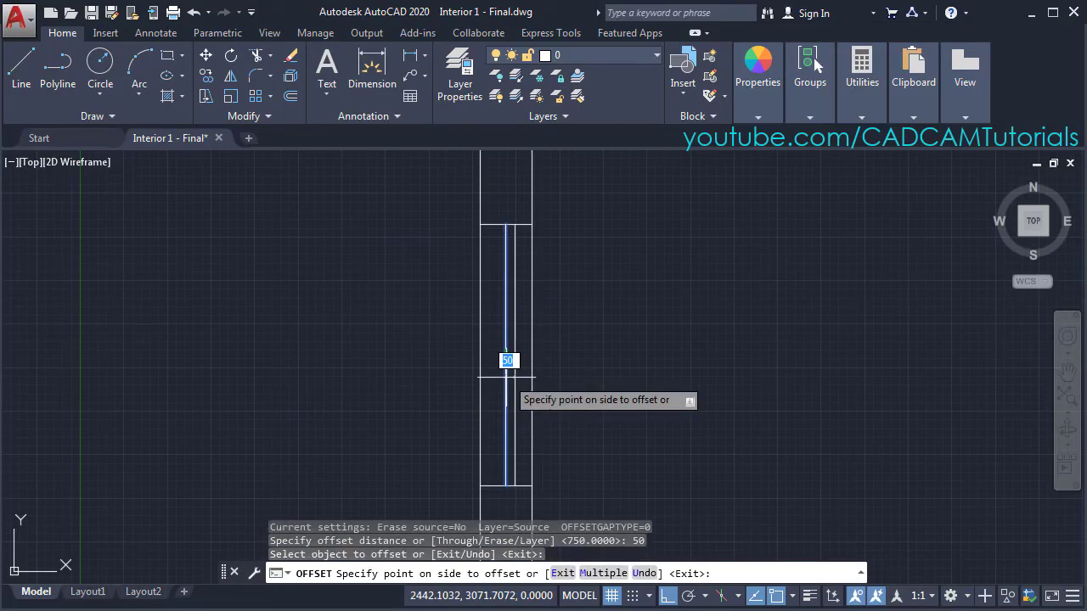
click(594, 371)
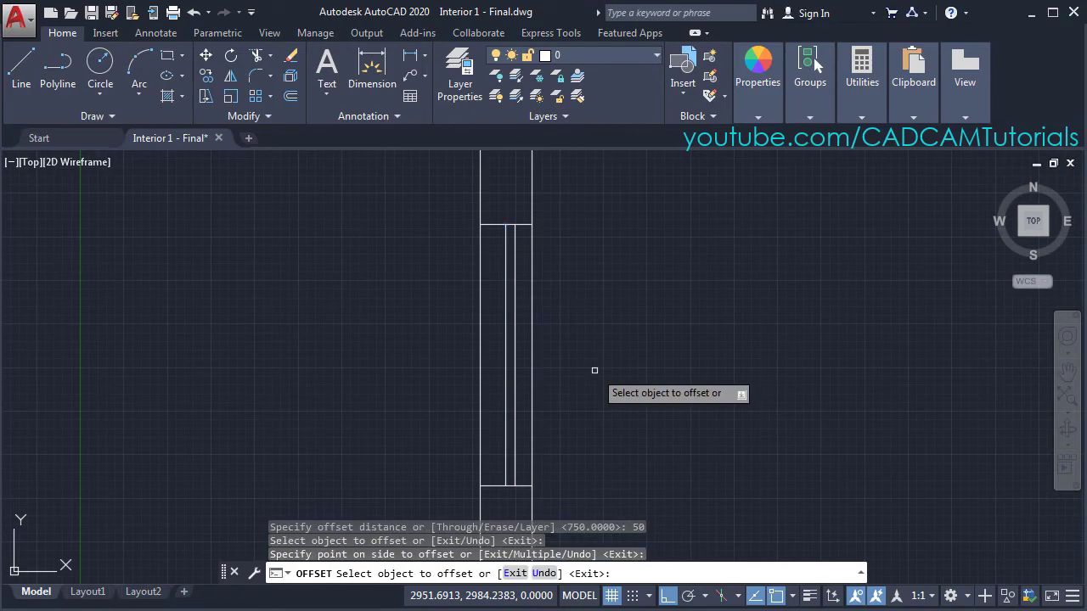
click(505, 402)
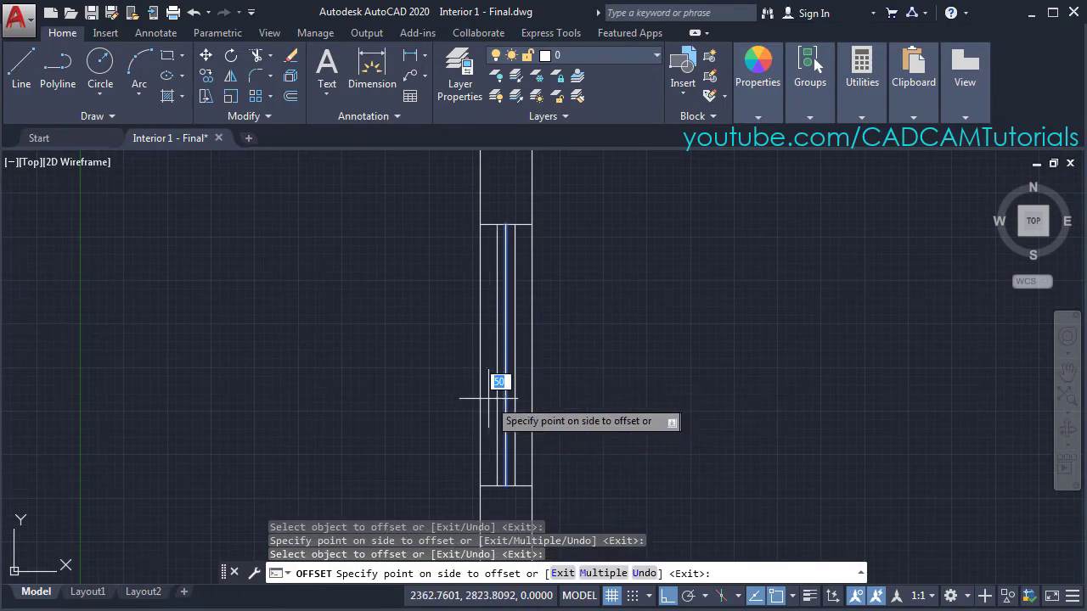
click(396, 383)
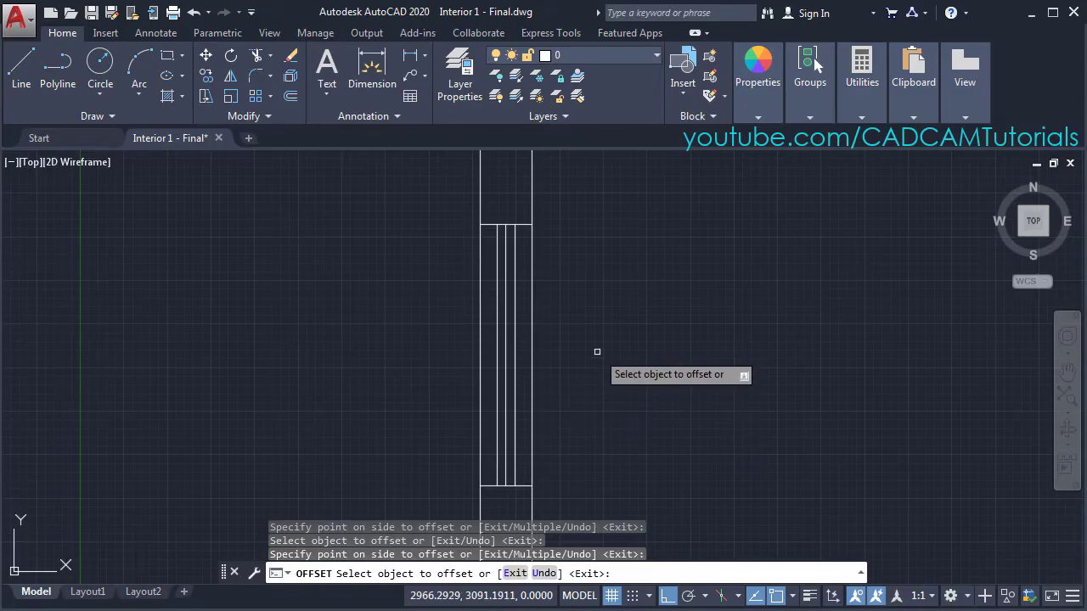
key(Return)
Step: Group the two end lines and three vertical lines of the living room's left-wall window into one unnamed group
scroll(584, 276, down, 2)
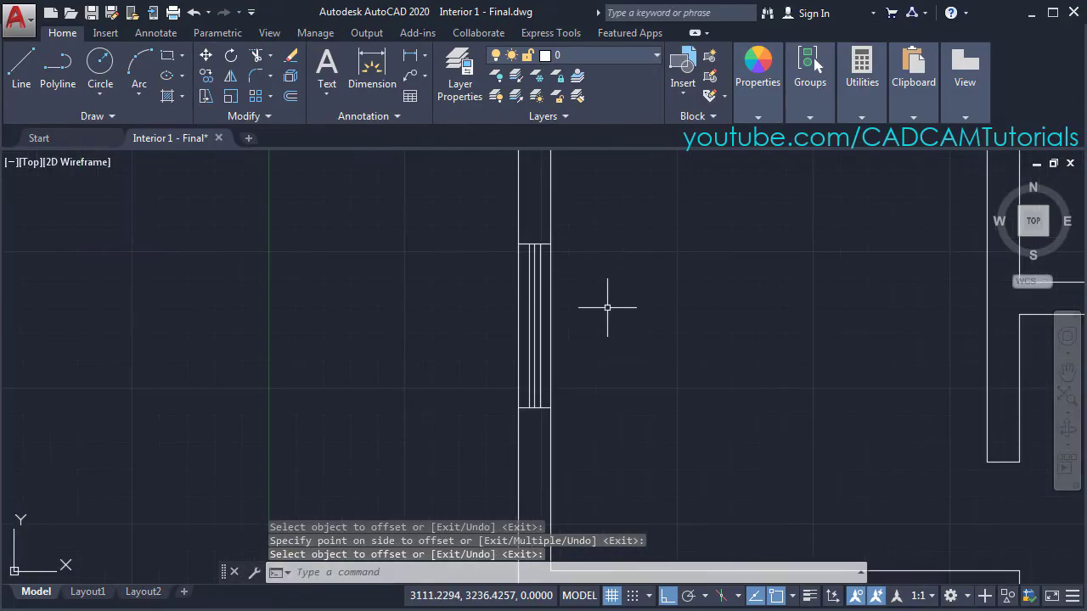
scroll(608, 307, down, 2)
middle_drag(682, 315, 578, 358)
scroll(365, 329, up, 3)
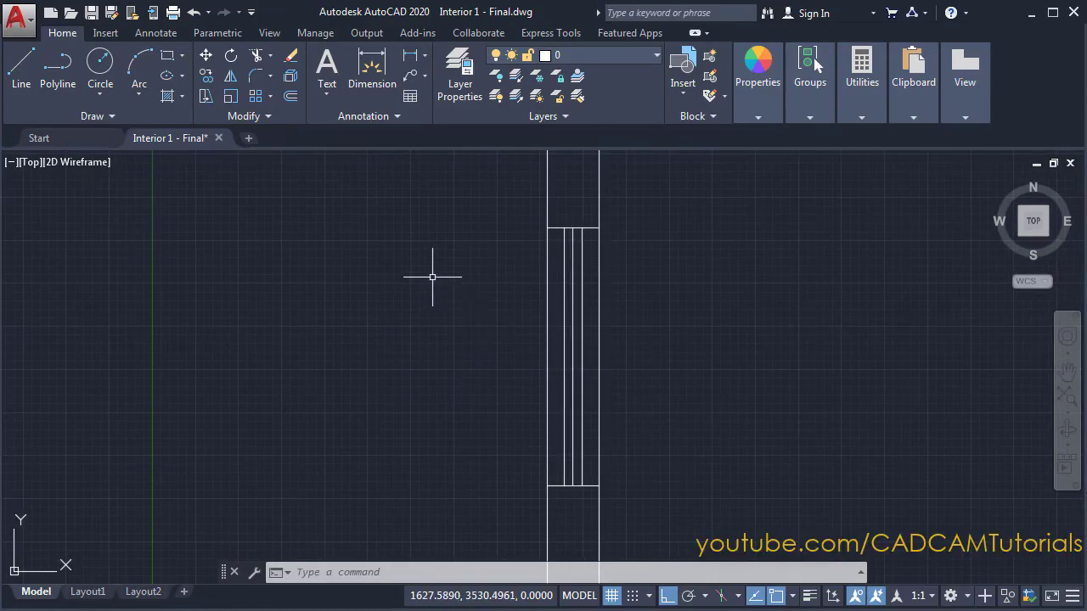
click(487, 202)
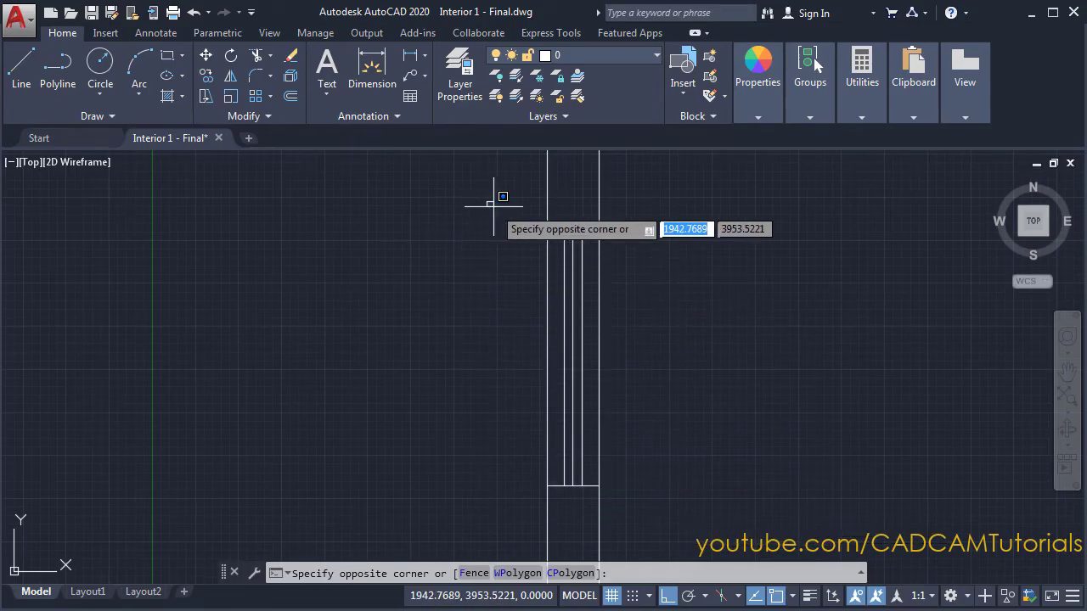
click(662, 506)
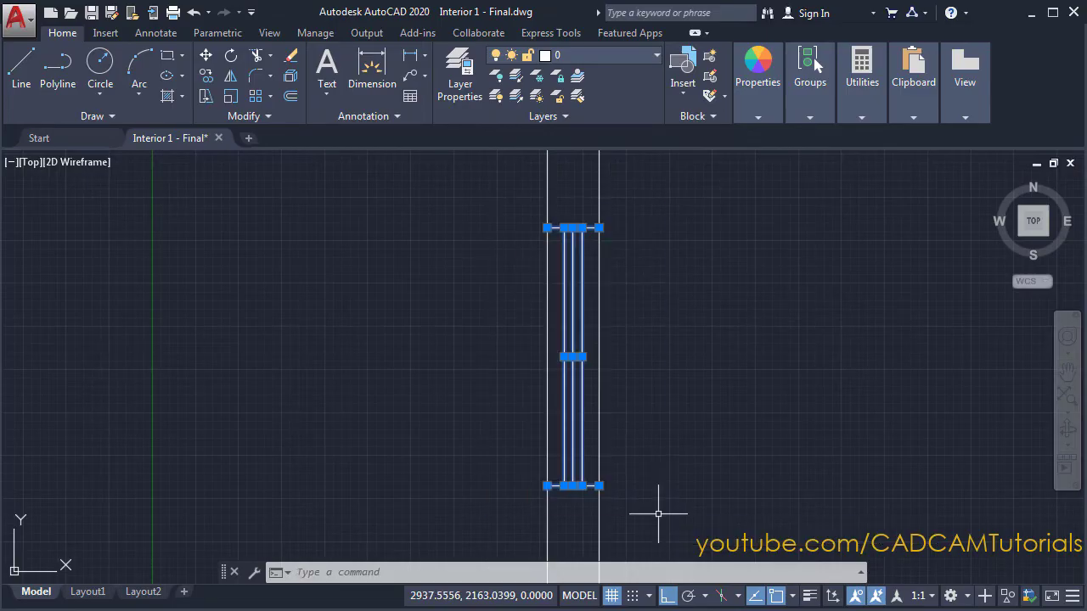
click(809, 118)
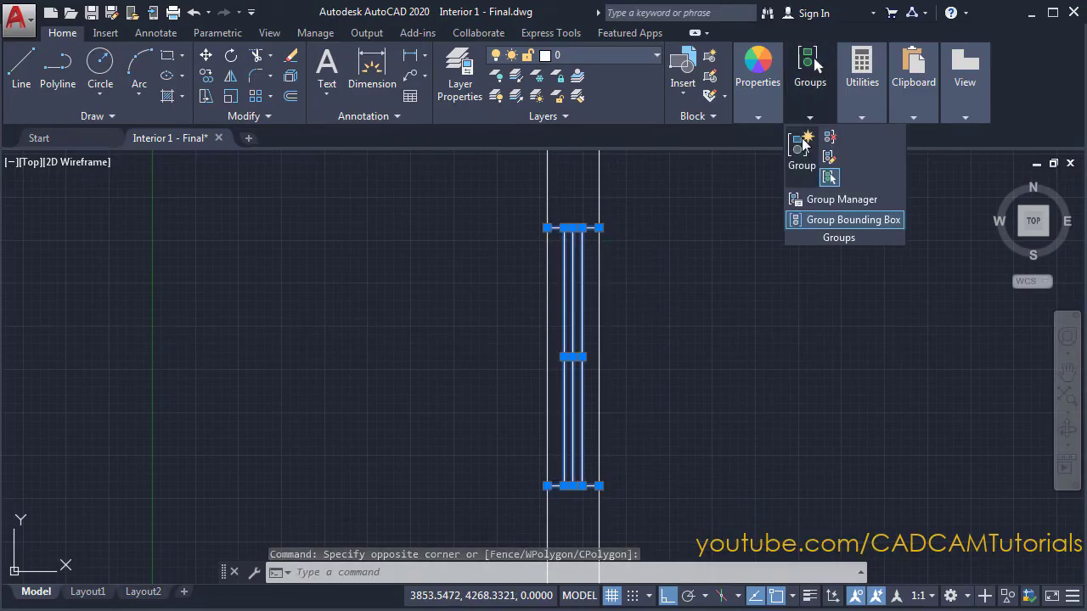
click(801, 160)
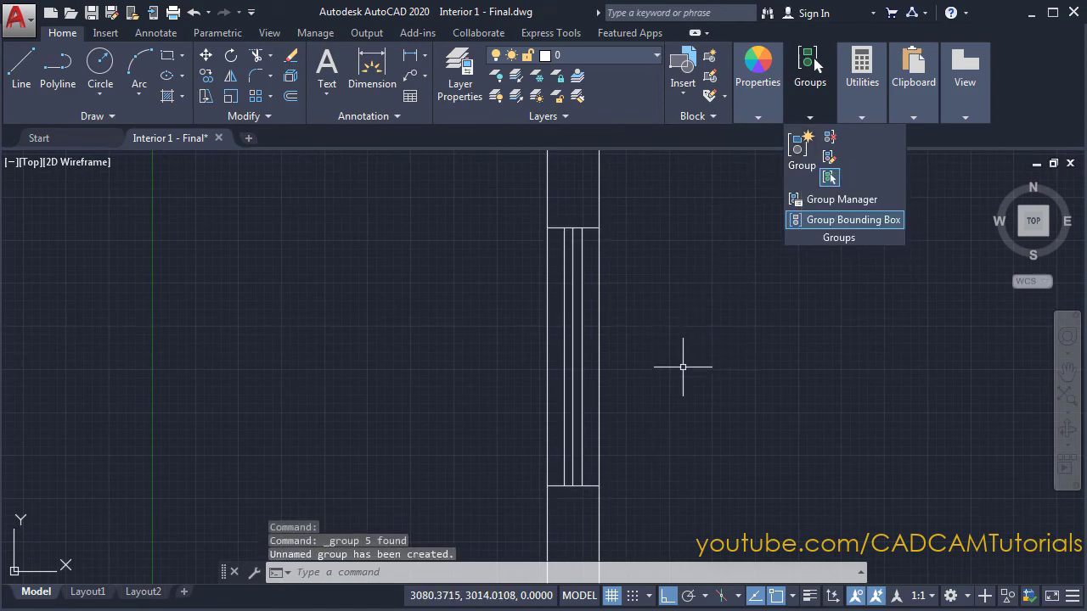
click(580, 414)
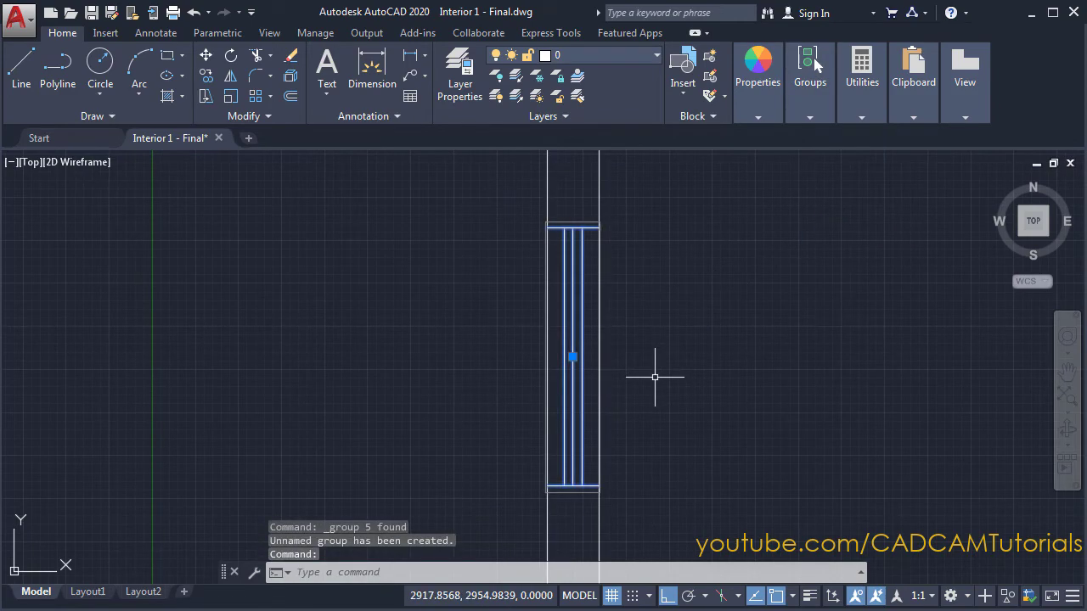
key(Escape)
Step: Copy the window group from the middle of its right edge to the midpoint of the kitchen's left inner wall line
scroll(416, 271, down, 10)
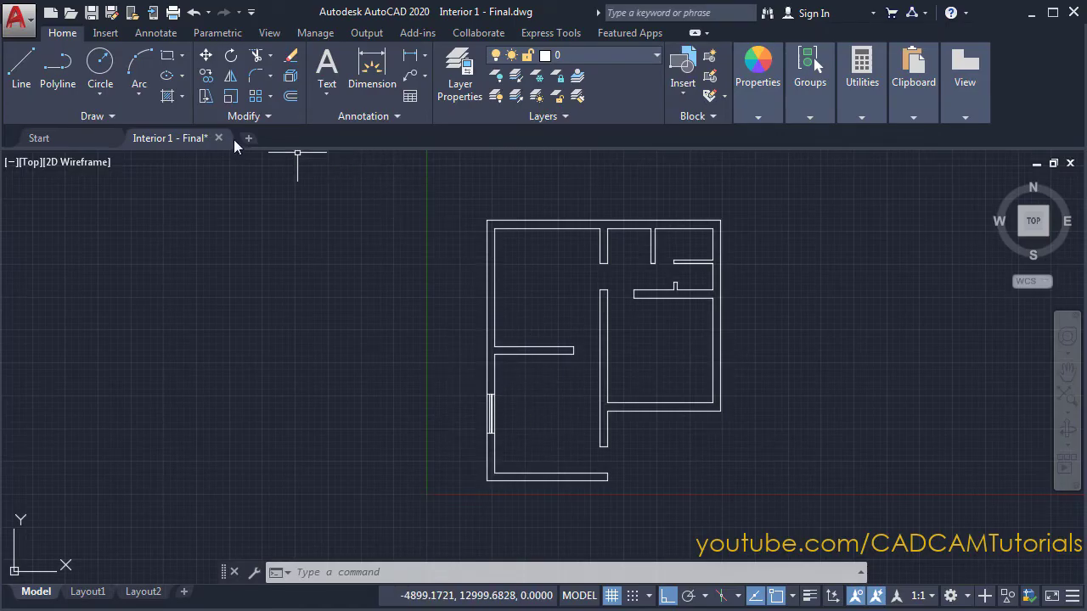
click(211, 78)
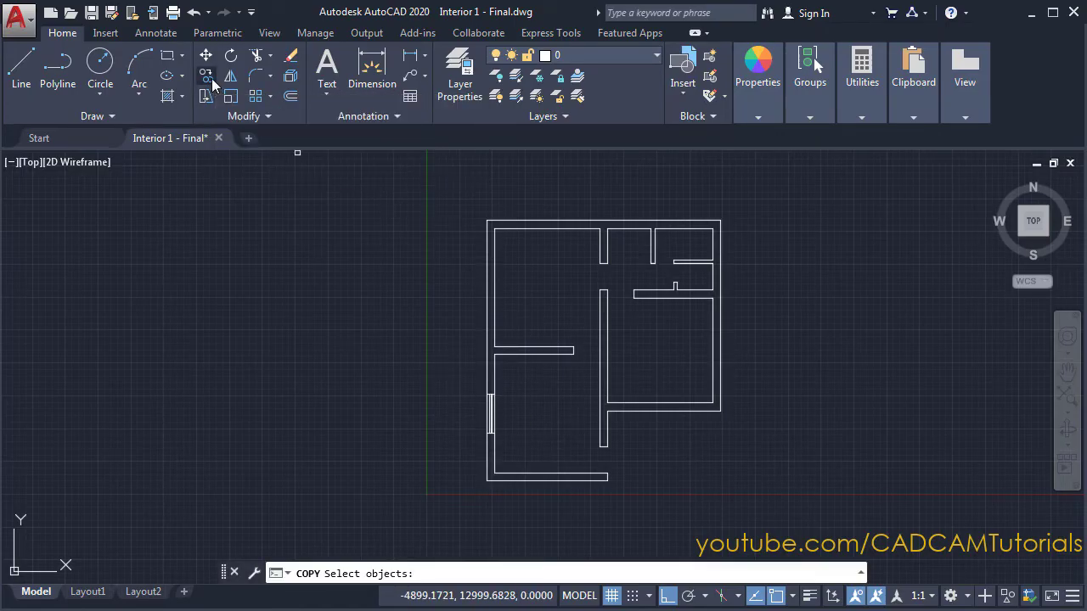
scroll(520, 423, up, 3)
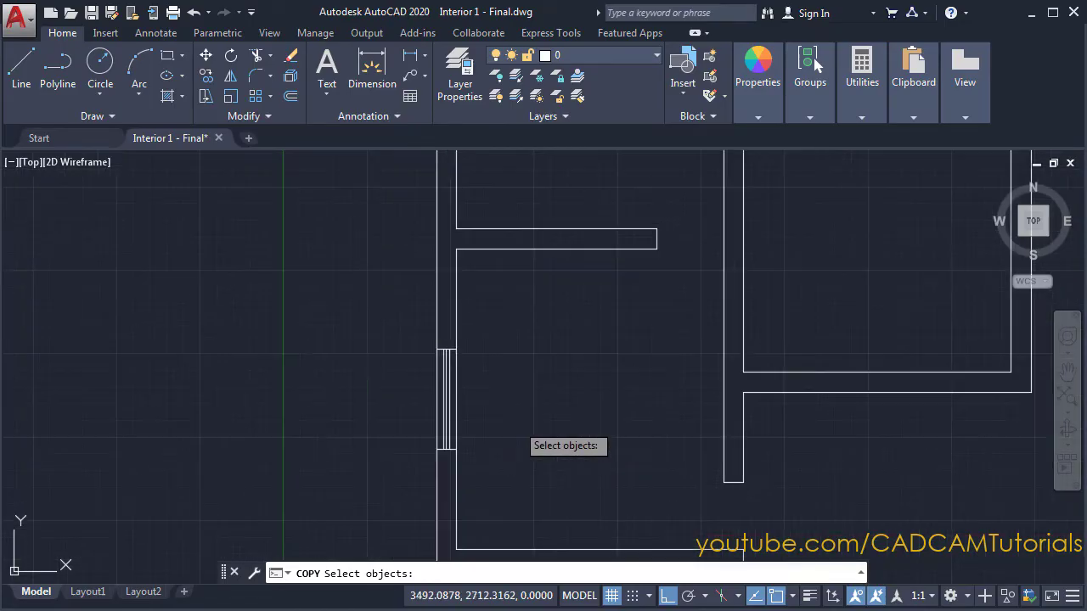
click(446, 409)
key(Return)
scroll(485, 417, up, 1)
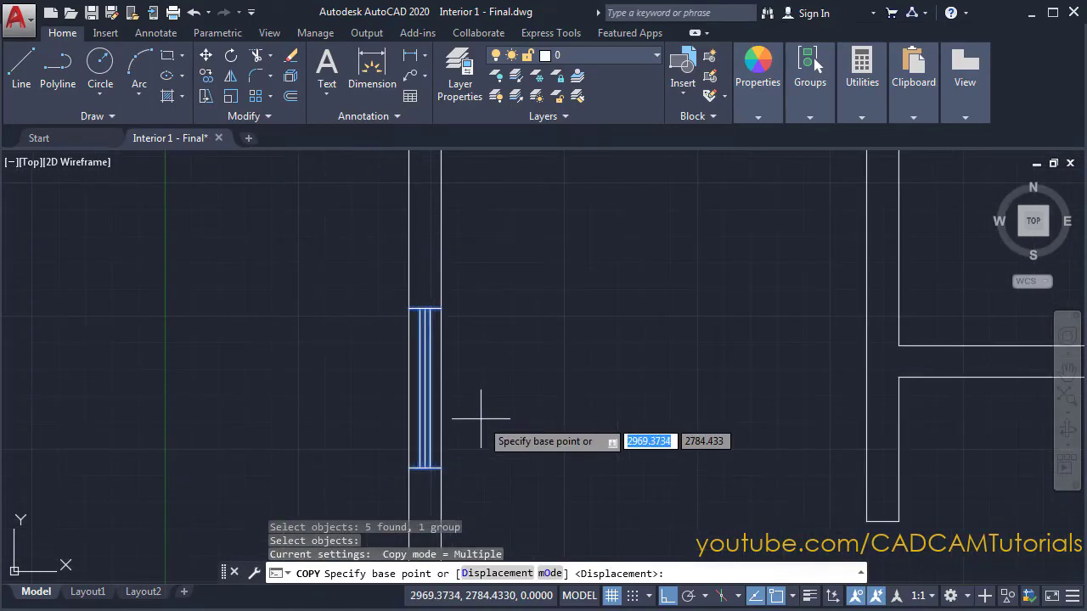
click(441, 389)
scroll(489, 356, down, 3)
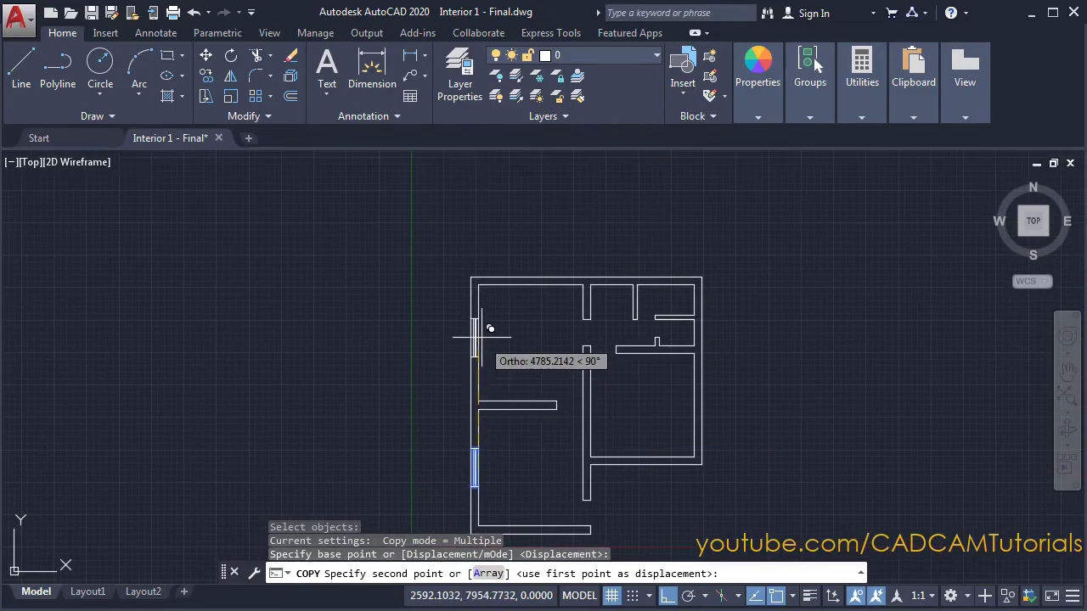
scroll(467, 349, up, 2)
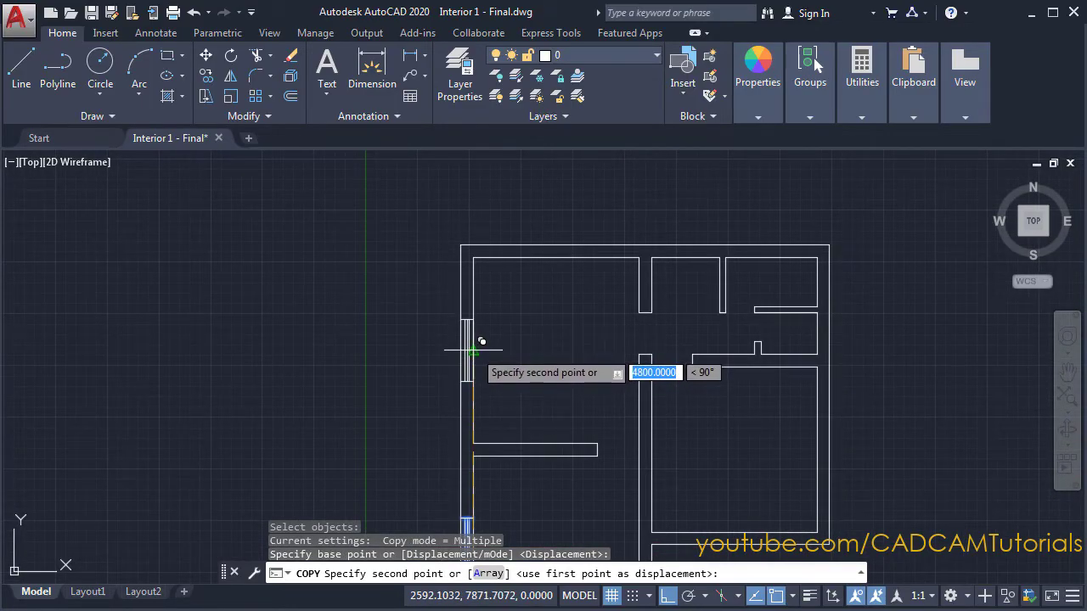
click(481, 341)
Step: With Ortho off, place another window copy in the bedroom's right wall, level with the inner wall line's midpoint, and finish copying
middle_drag(636, 400, 412, 312)
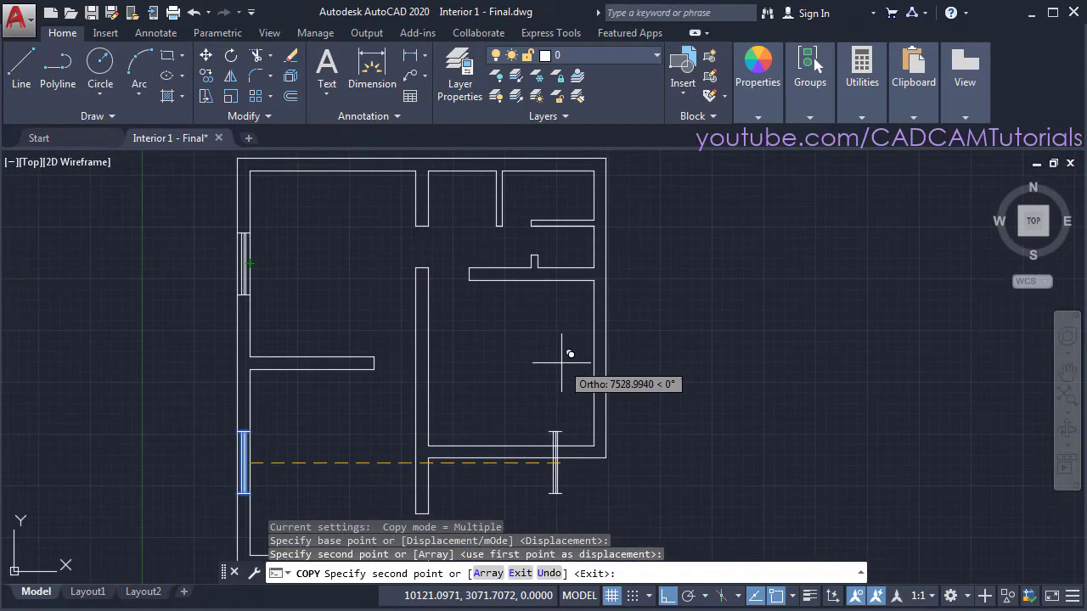
click(668, 595)
scroll(578, 340, up, 2)
middle_drag(577, 340, 491, 307)
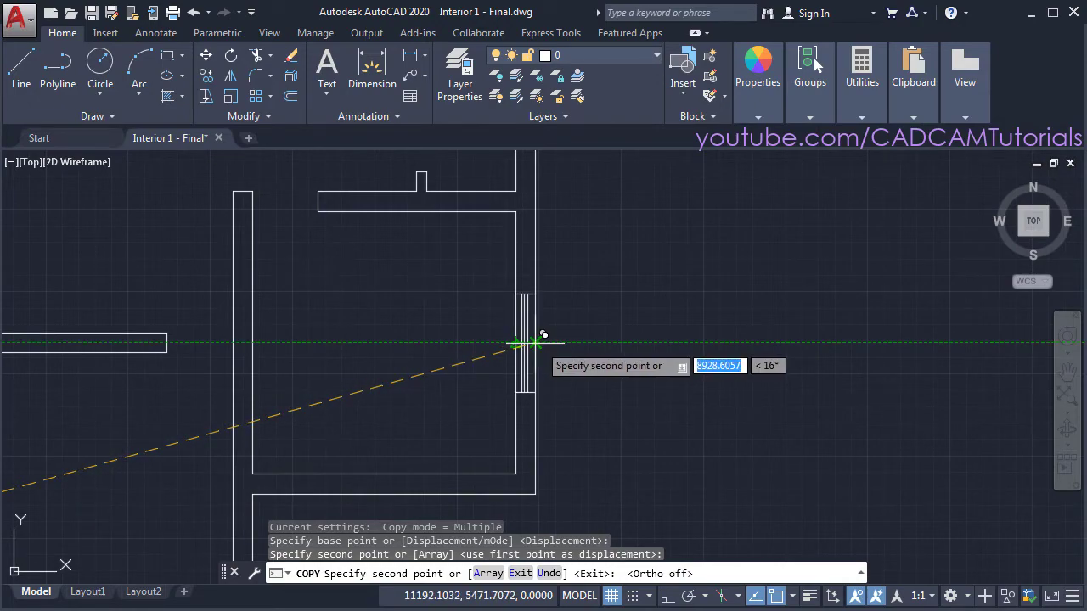
key(Return)
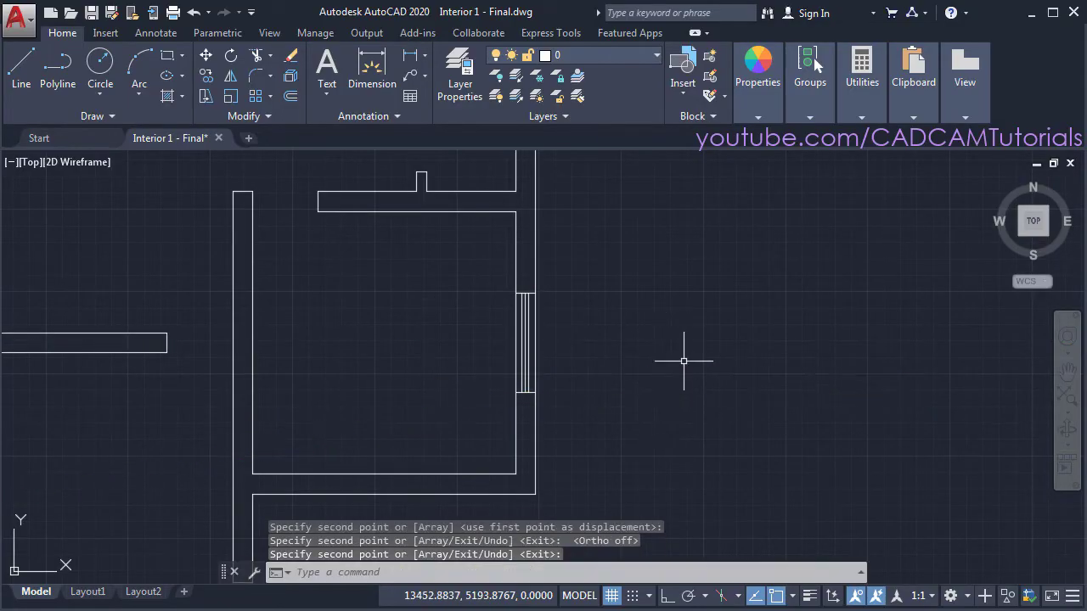
Step: Check the remaining windows in the PDF floor plan, then copy the living room's left-wall window into the room's empty middle
scroll(664, 315, down, 3)
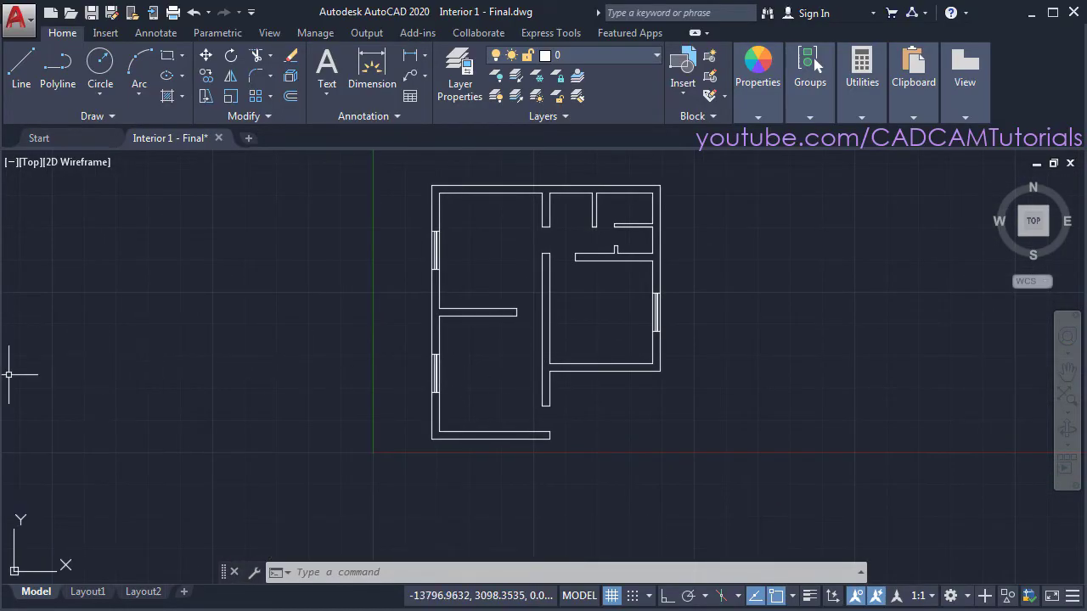
key(alt+Tab)
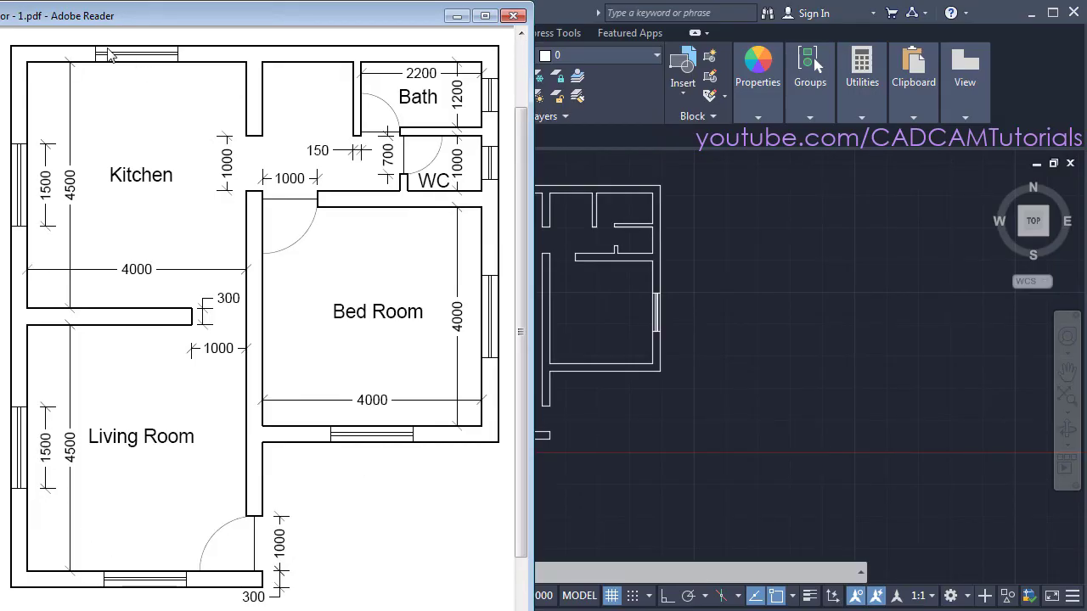
key(alt+Tab)
scroll(604, 319, up, 4)
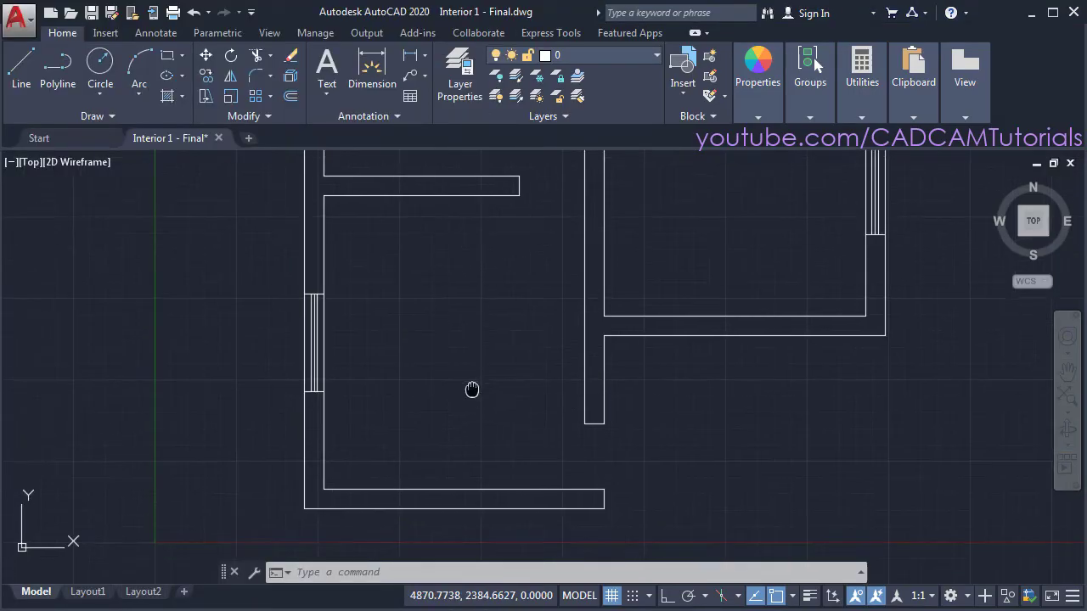
click(205, 79)
click(313, 326)
key(Return)
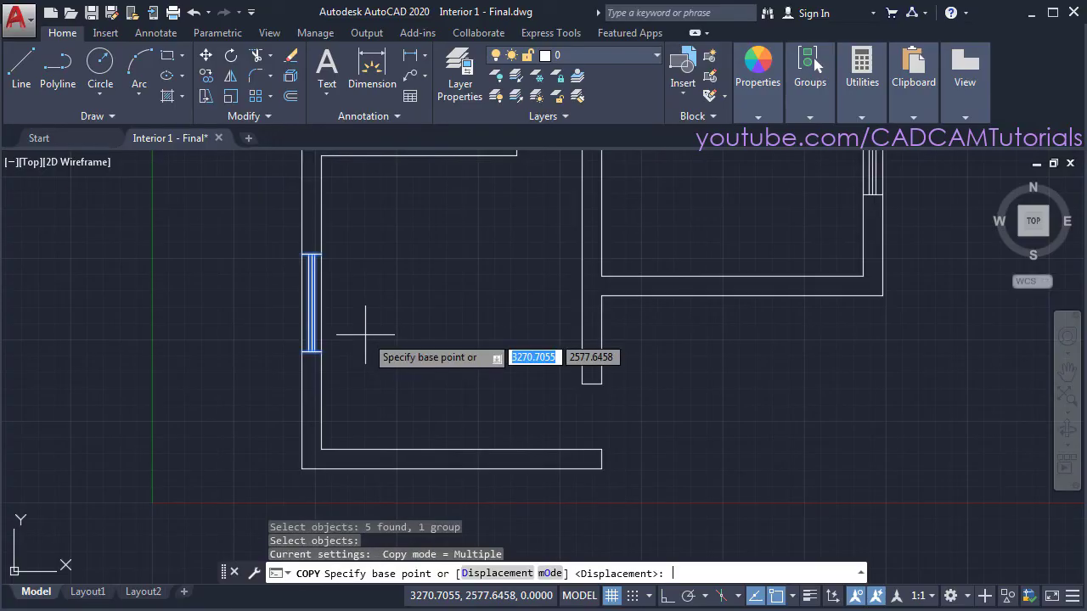
click(313, 304)
click(454, 303)
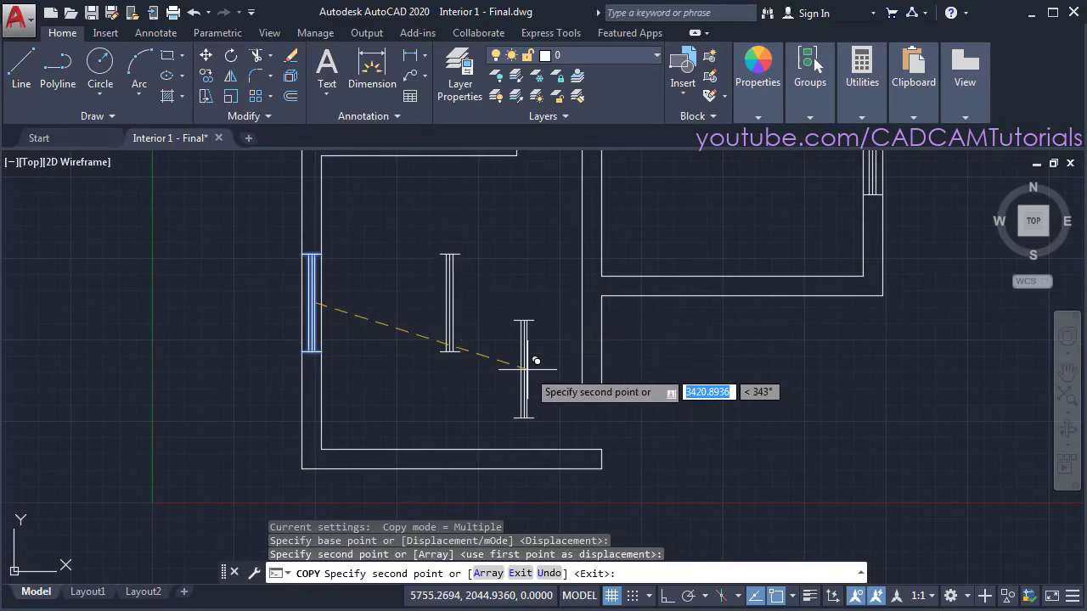
key(Return)
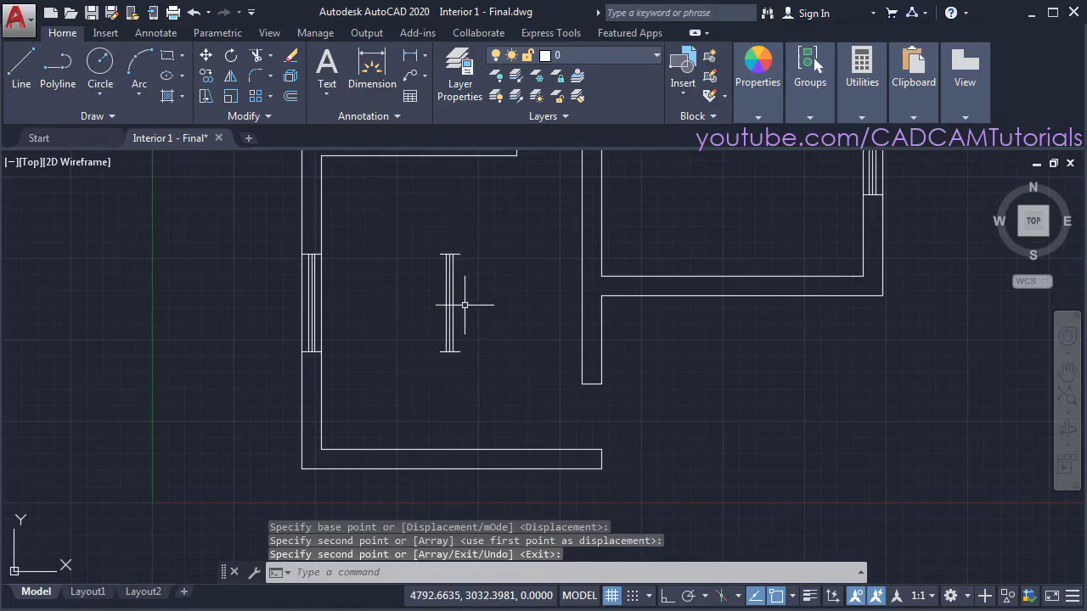
Step: Rotate the loose window copy 90 degrees about its centre with Ortho on, making it horizontal
click(237, 59)
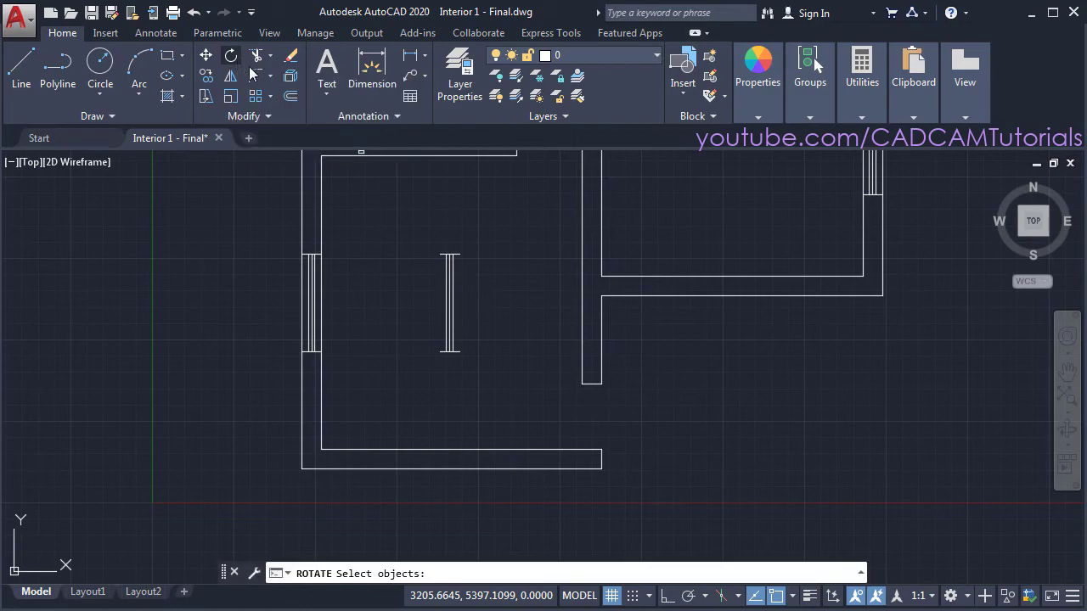
click(403, 230)
click(494, 362)
key(Return)
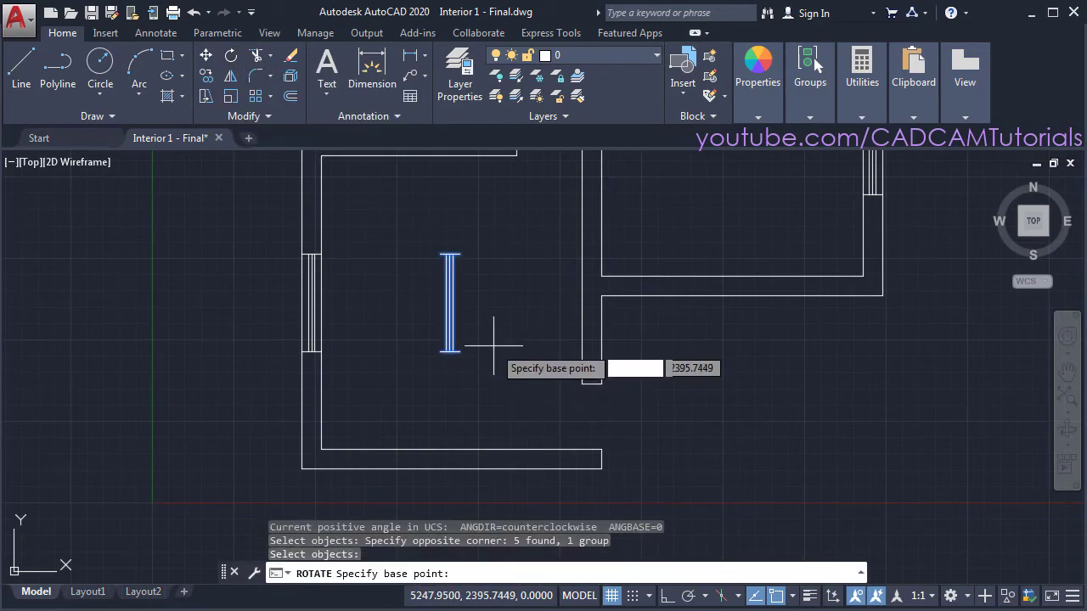
click(450, 303)
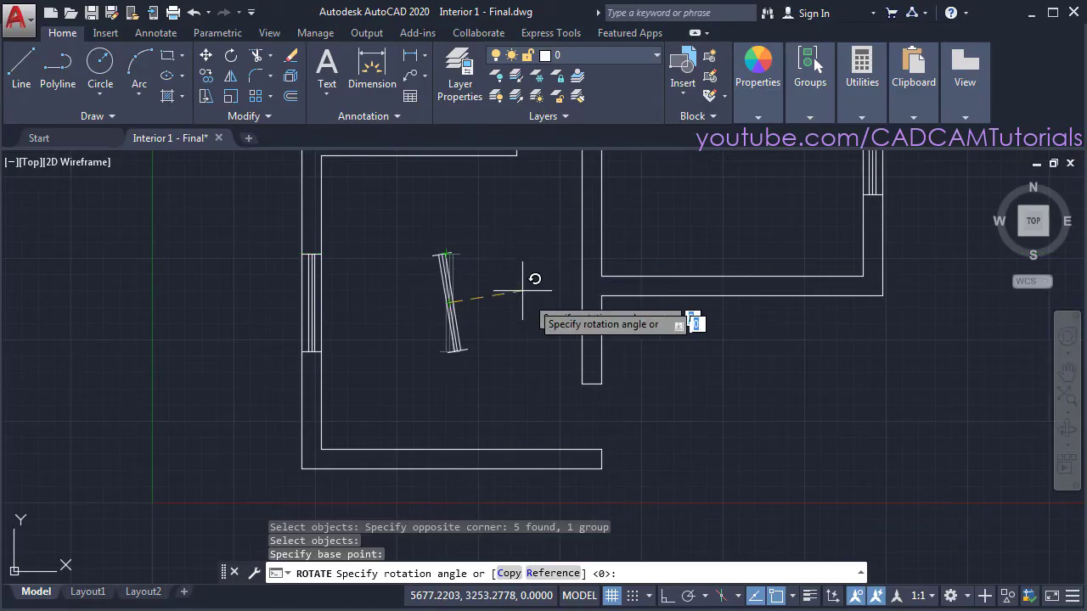
click(665, 597)
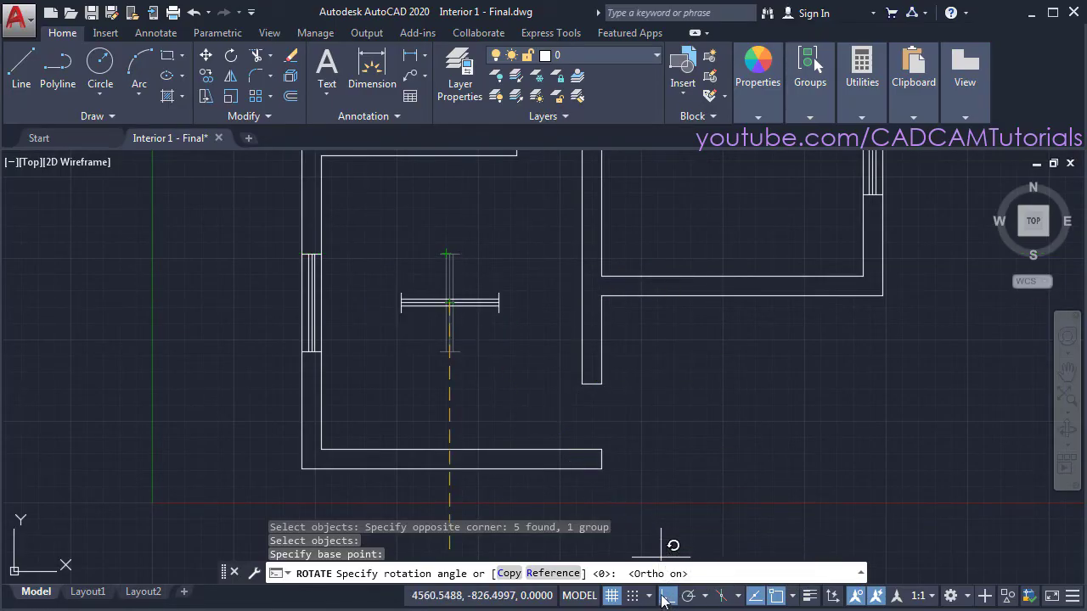
click(461, 214)
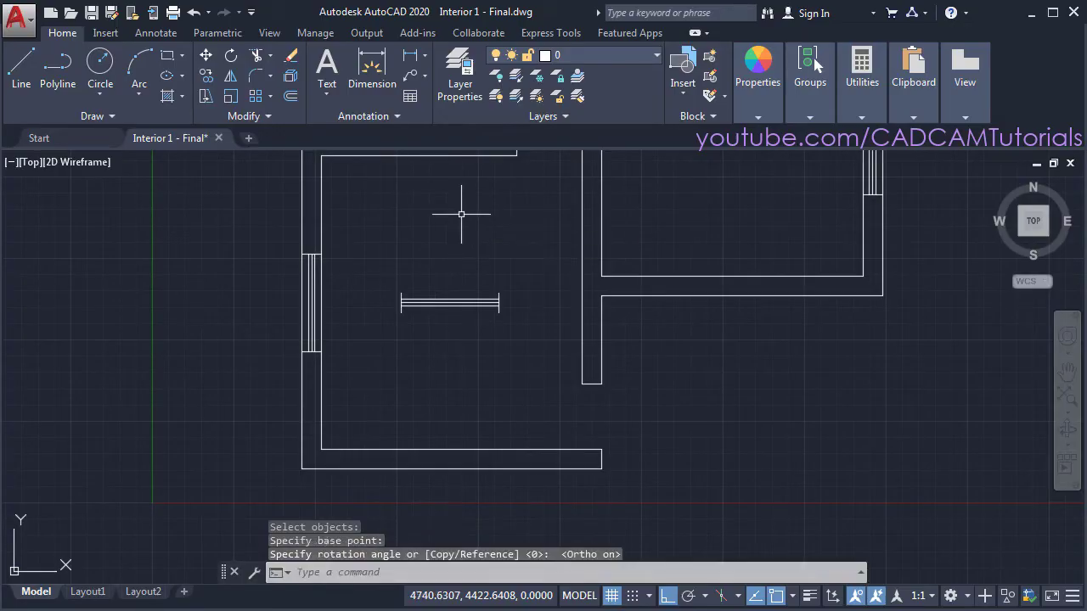
Step: Copy the horizontal window from the middle of its upper edge to the midpoint of the living room's bottom inner wall line
middle_drag(484, 364, 592, 327)
scroll(498, 319, up, 2)
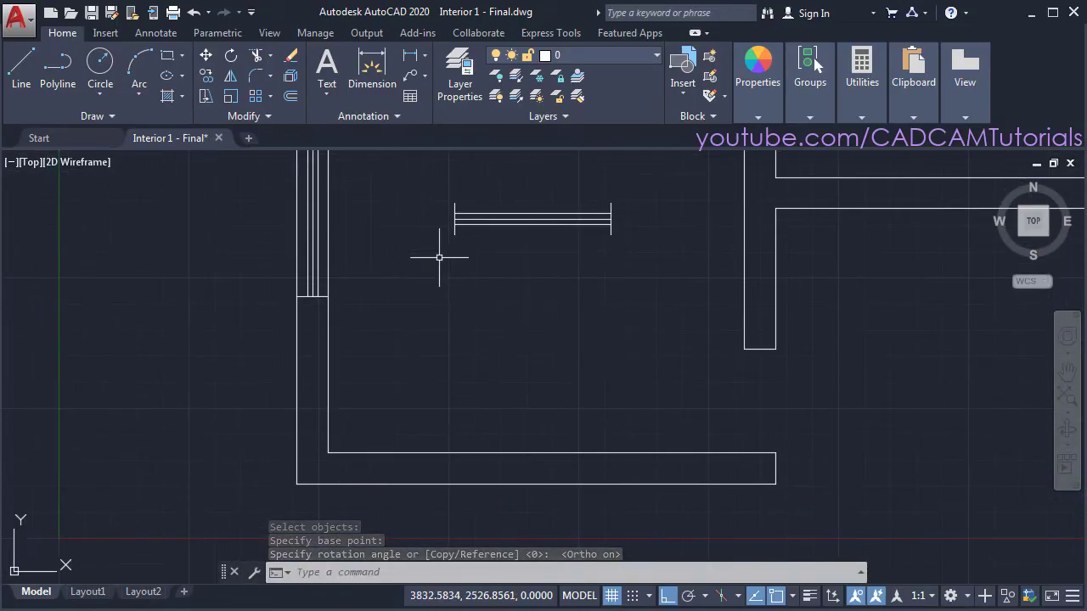
click(205, 77)
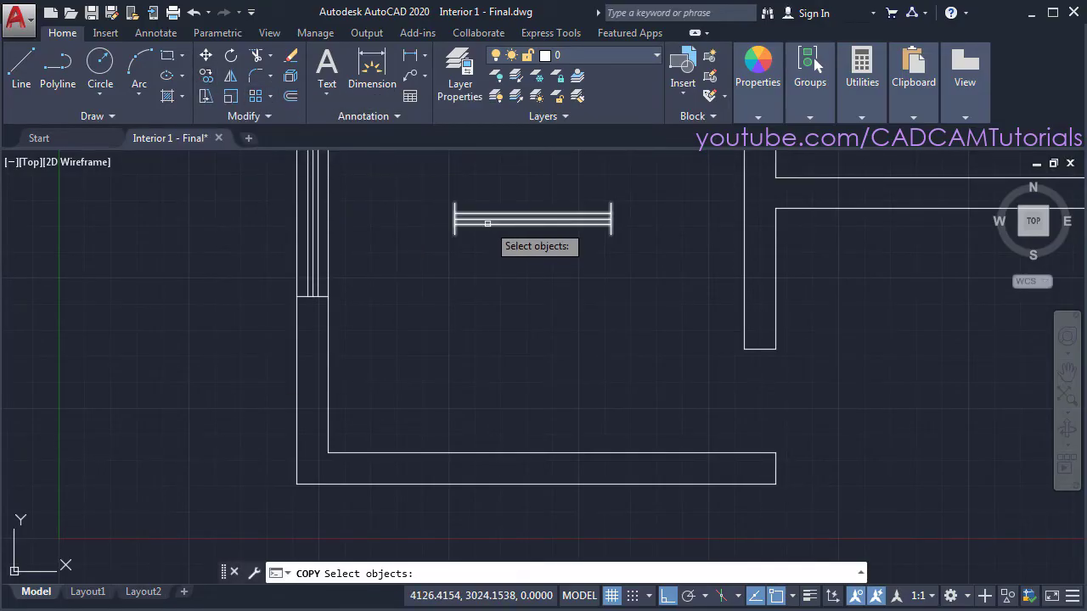
click(488, 223)
key(Return)
scroll(543, 179, up, 4)
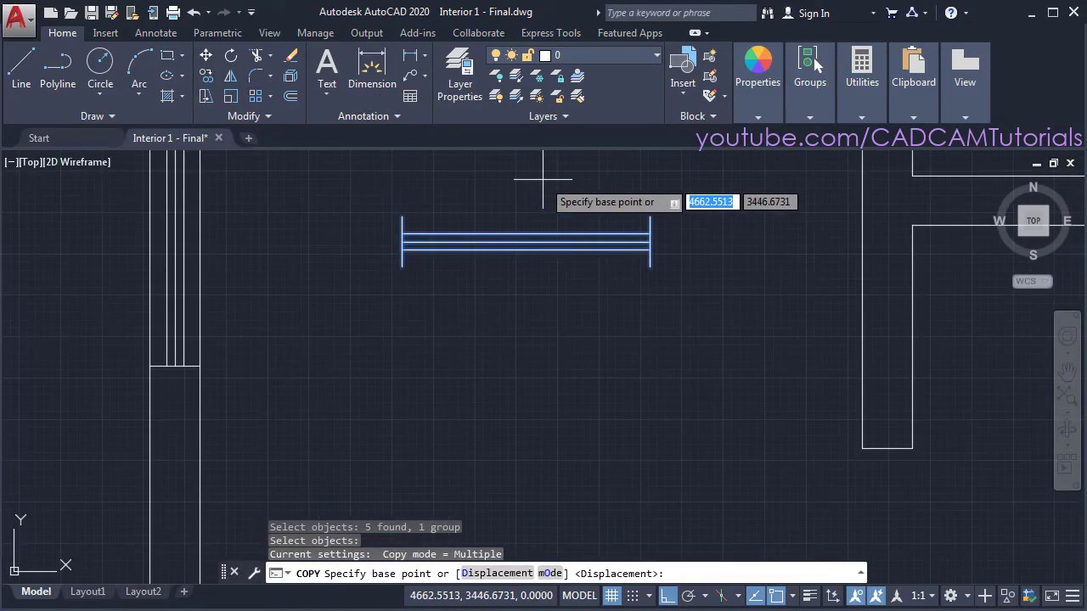
middle_drag(544, 182, 586, 292)
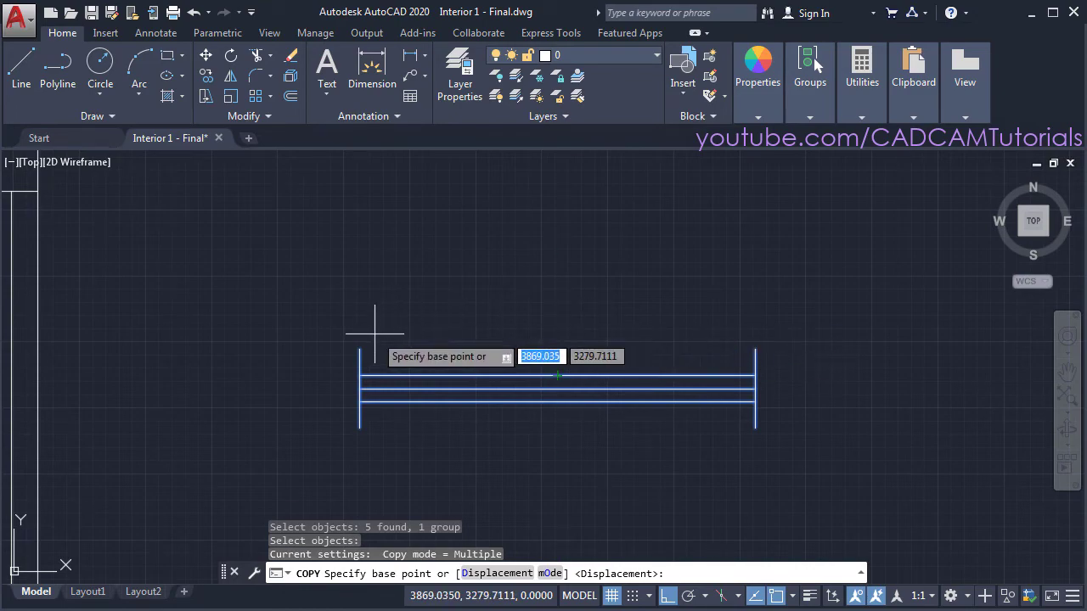
click(557, 348)
scroll(542, 244, down, 6)
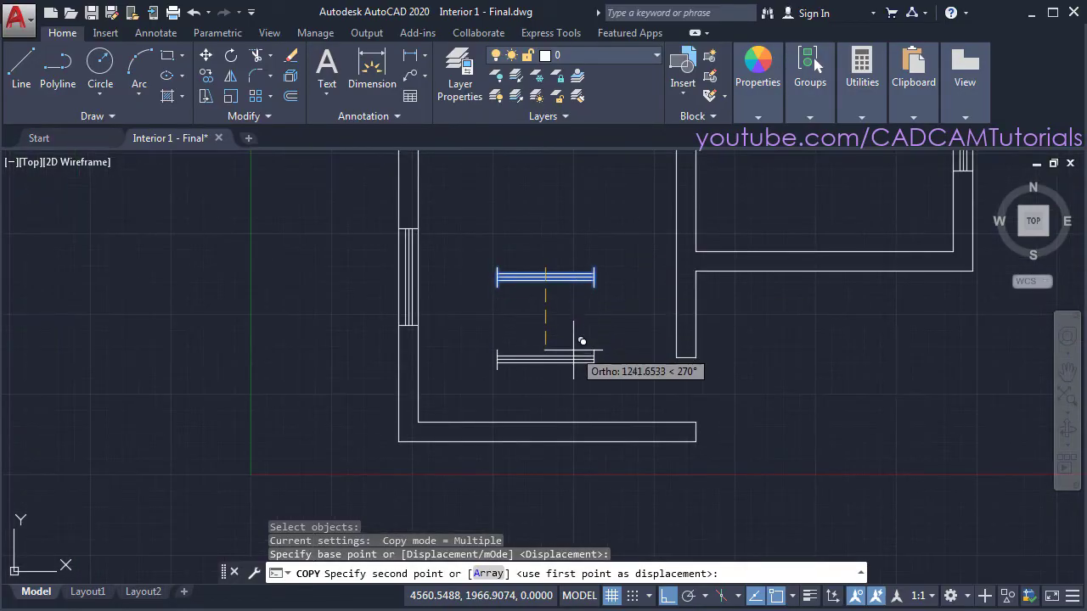
click(557, 426)
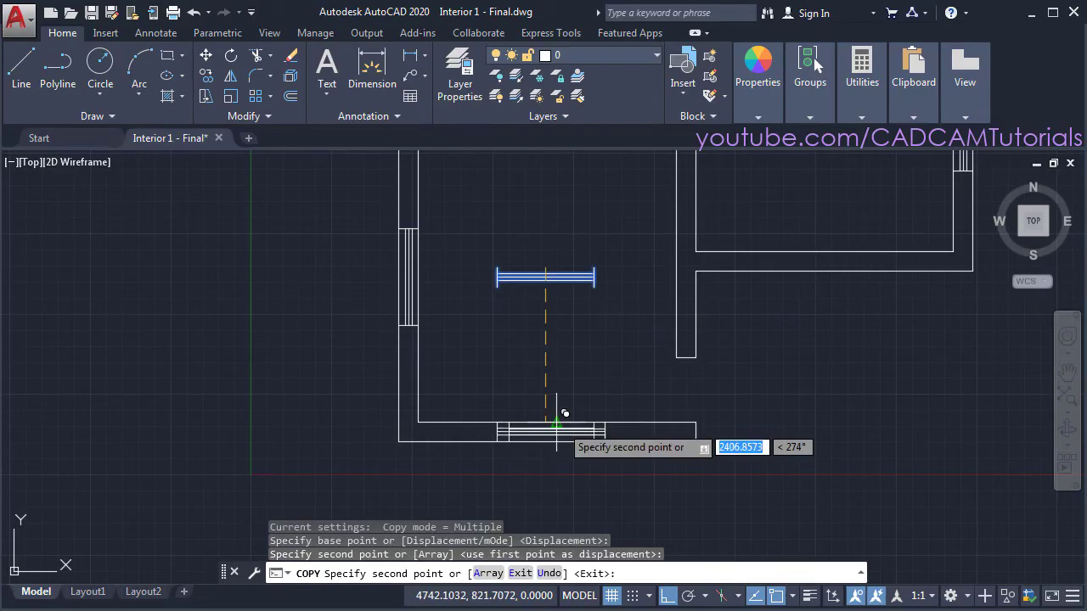
Step: With Ortho off, place another horizontal window copy at the midpoint of the bedroom's bottom inner wall line
click(669, 595)
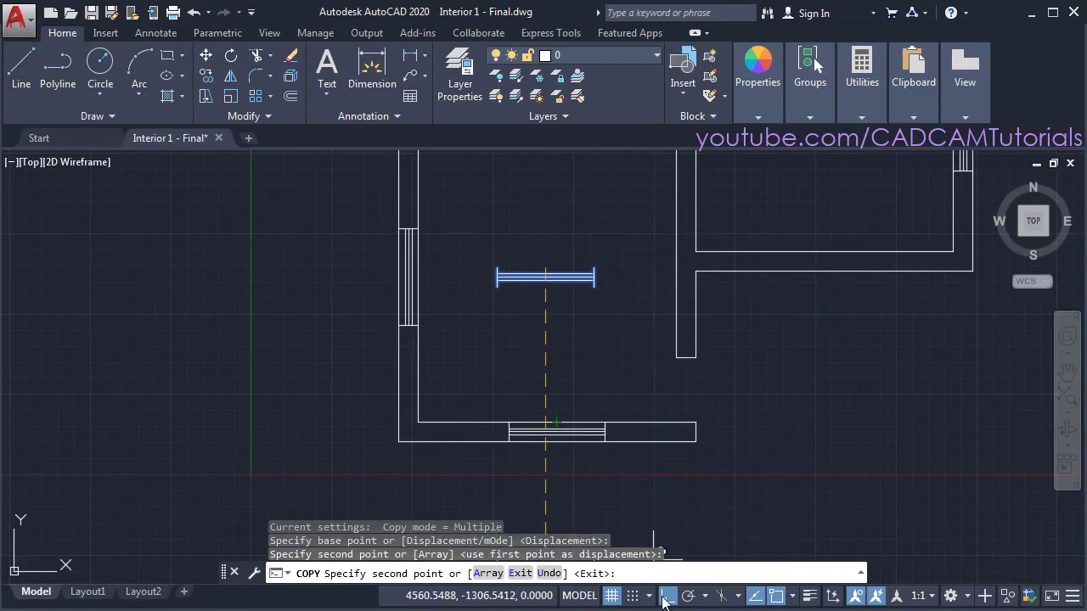
middle_drag(803, 379, 575, 490)
scroll(616, 391, up, 2)
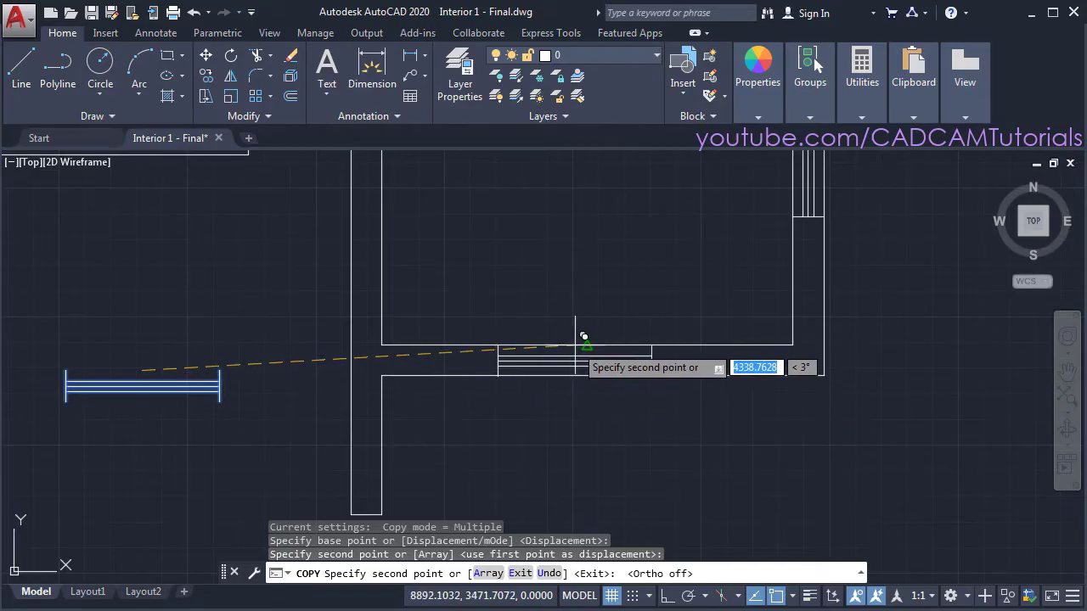
click(595, 338)
Step: Place a window copy in the kitchen's top wall, on the outer line level with the inner line's midpoint, and finish copying
scroll(599, 365, down, 6)
scroll(555, 340, up, 8)
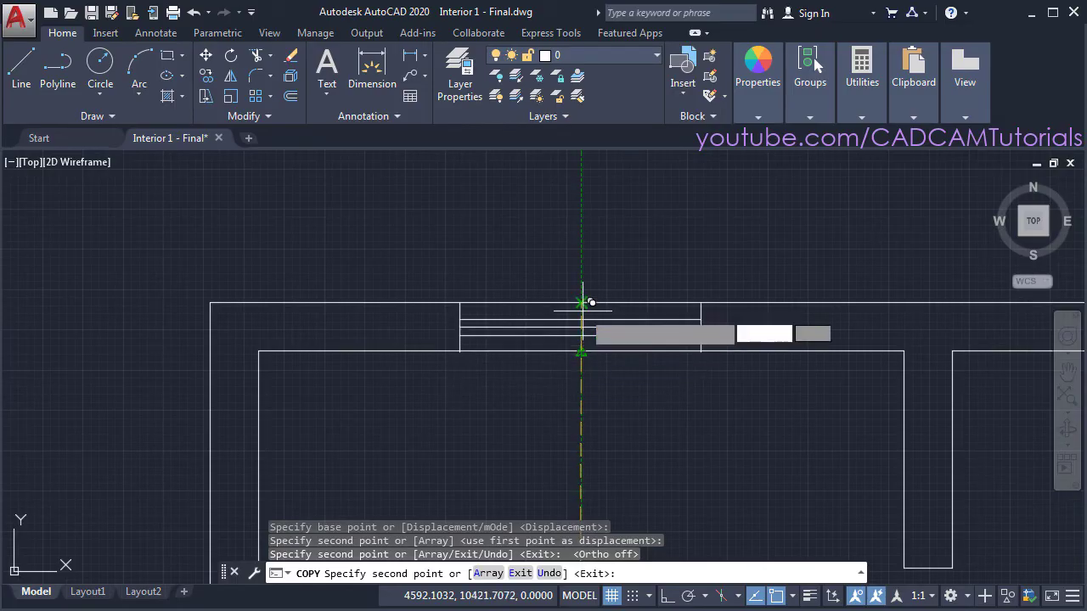
click(581, 303)
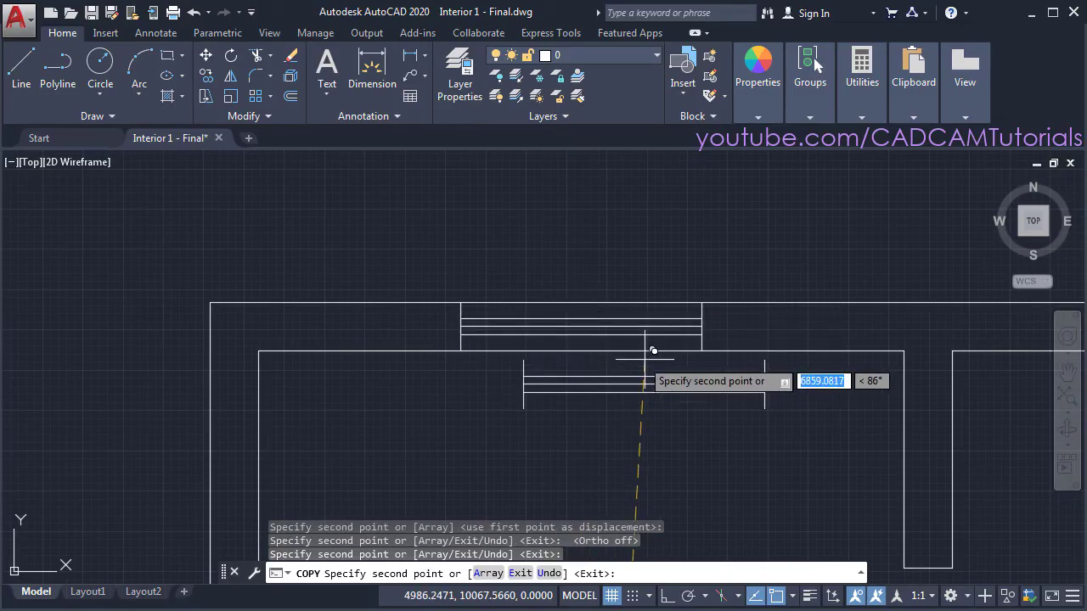
key(Return)
middle_click(477, 238)
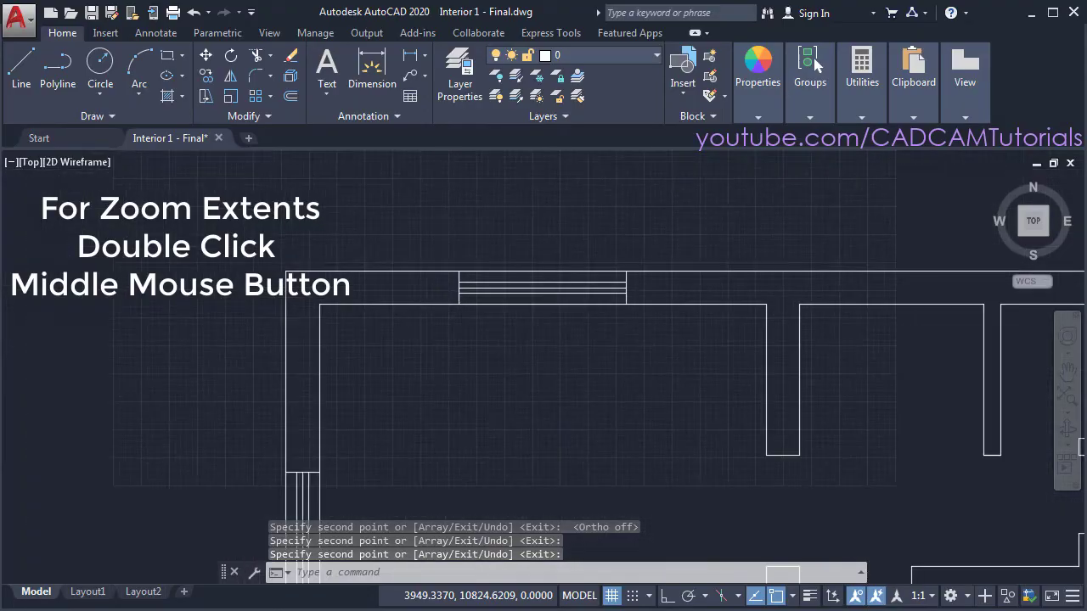
mouse_move(481, 417)
middle_down()
mouse_move(503, 343)
mouse_move(470, 400)
middle_up()
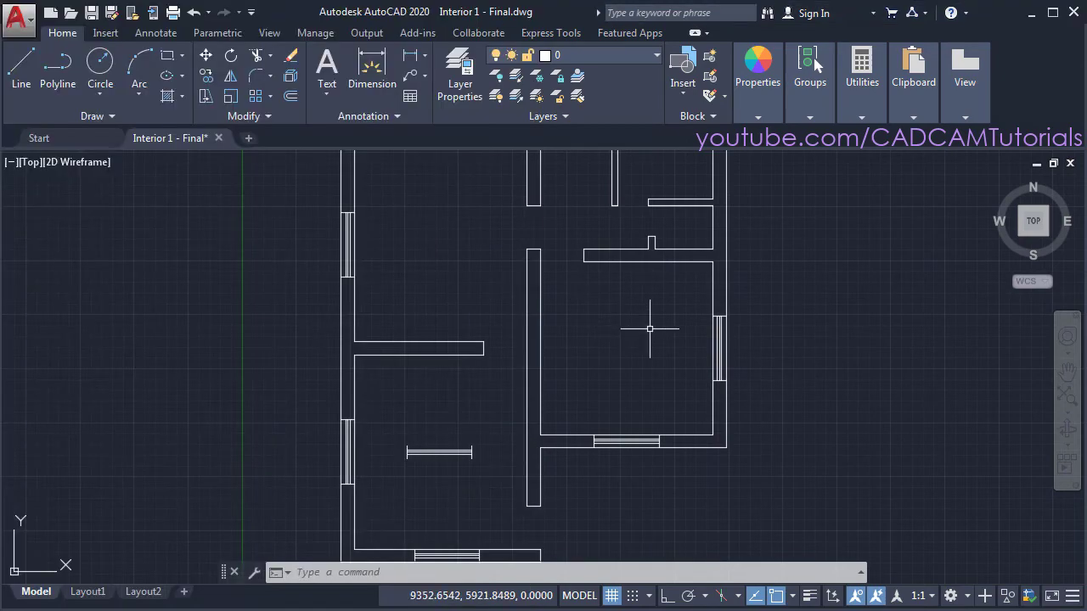
Step: Copy the bedroom's right-wall window into the empty space outside the building, to the right of the WC
middle_drag(648, 337, 490, 371)
scroll(660, 415, up, 2)
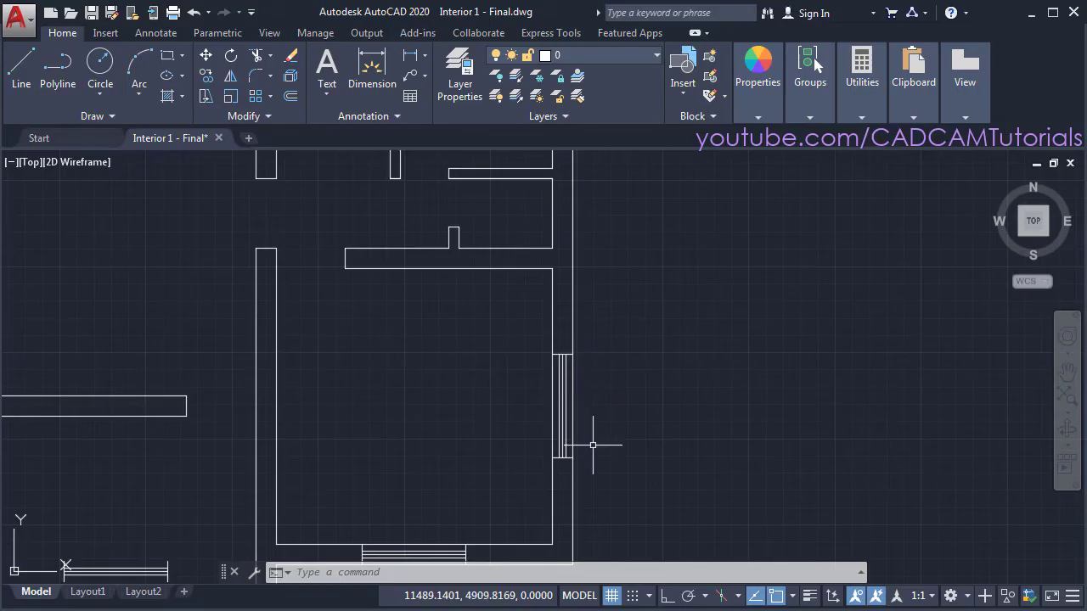
click(206, 77)
click(559, 418)
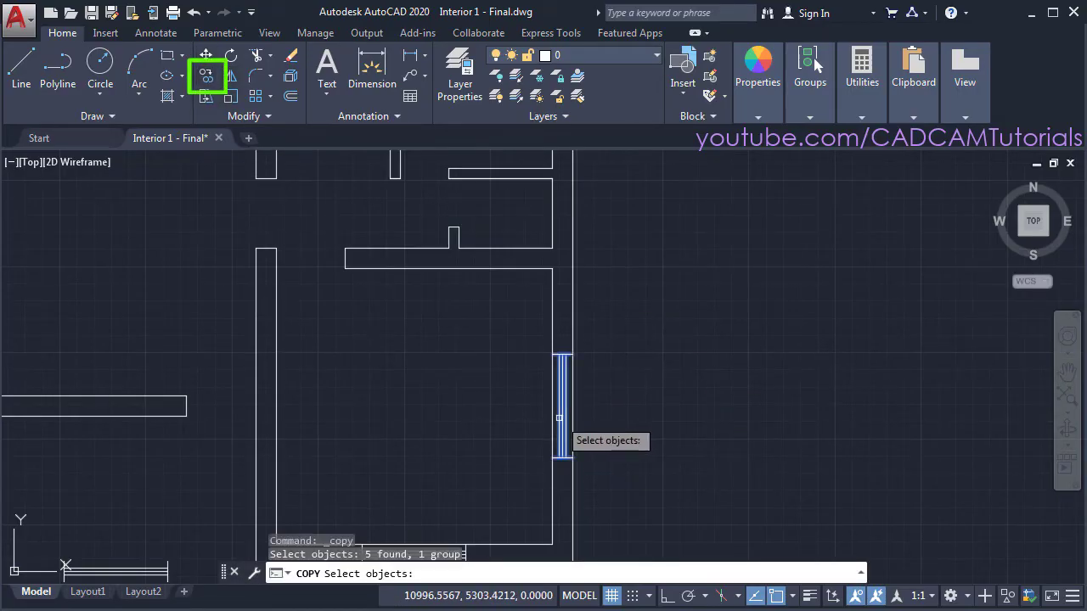
key(Return)
click(562, 406)
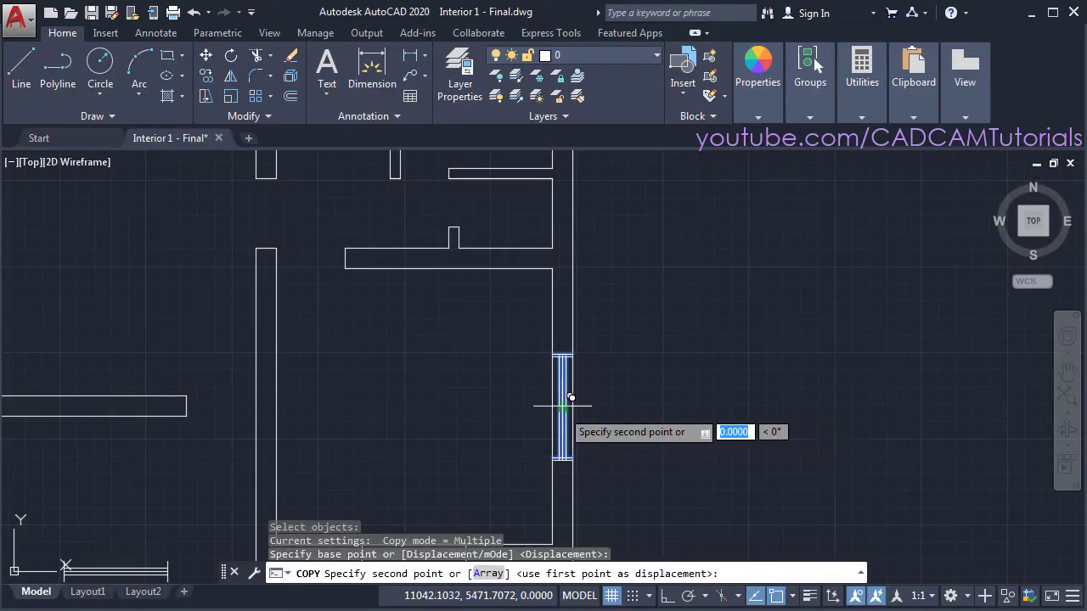
middle_drag(635, 212, 535, 364)
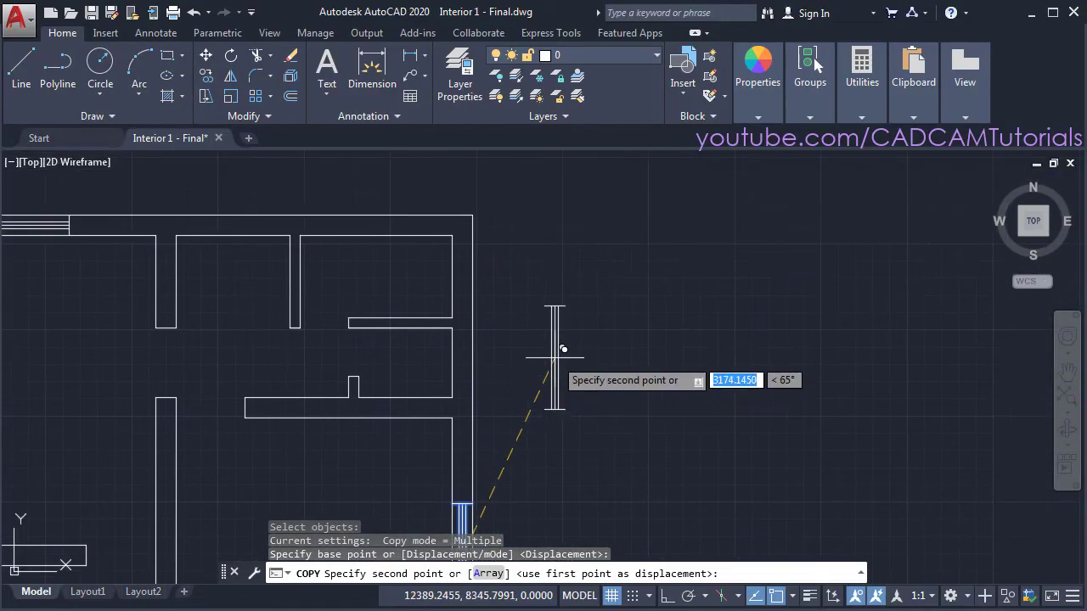
click(552, 348)
key(Return)
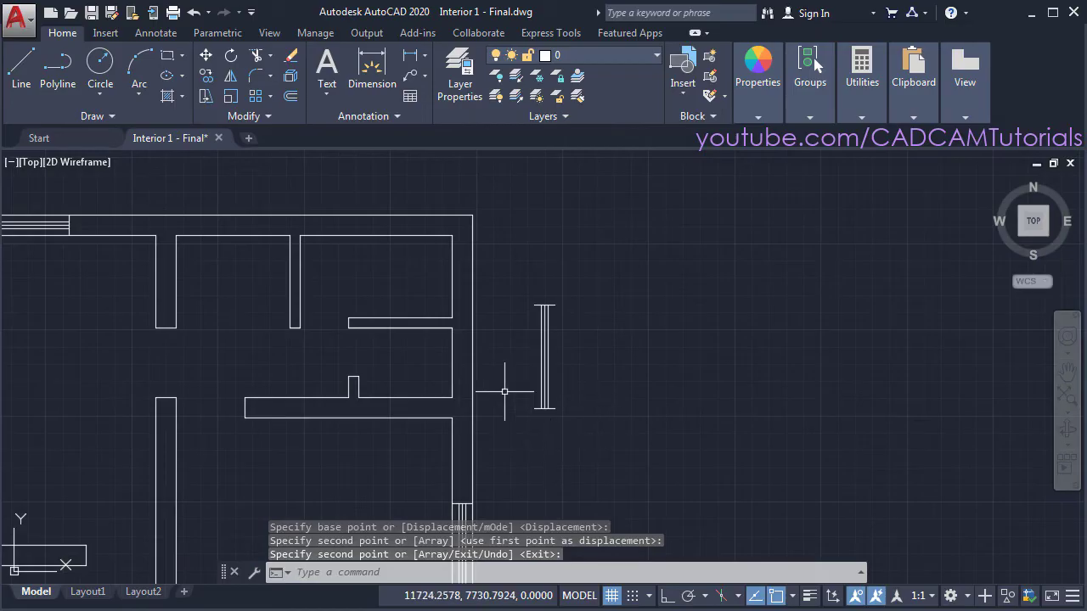
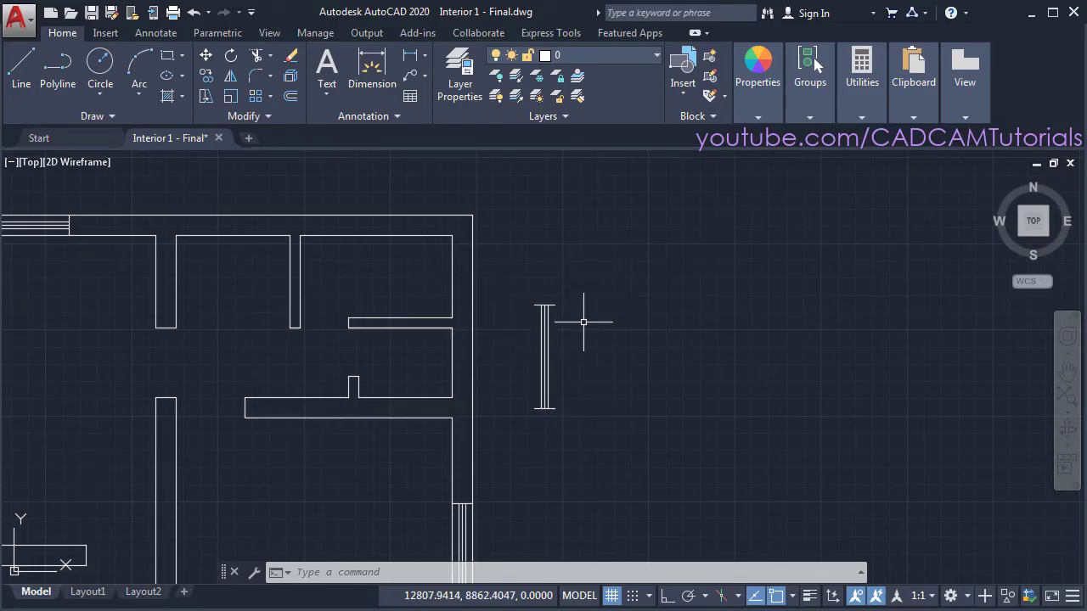
Step: Shorten the loose vertical window by stretching its upper end 900 mm downward with Ortho on
click(212, 100)
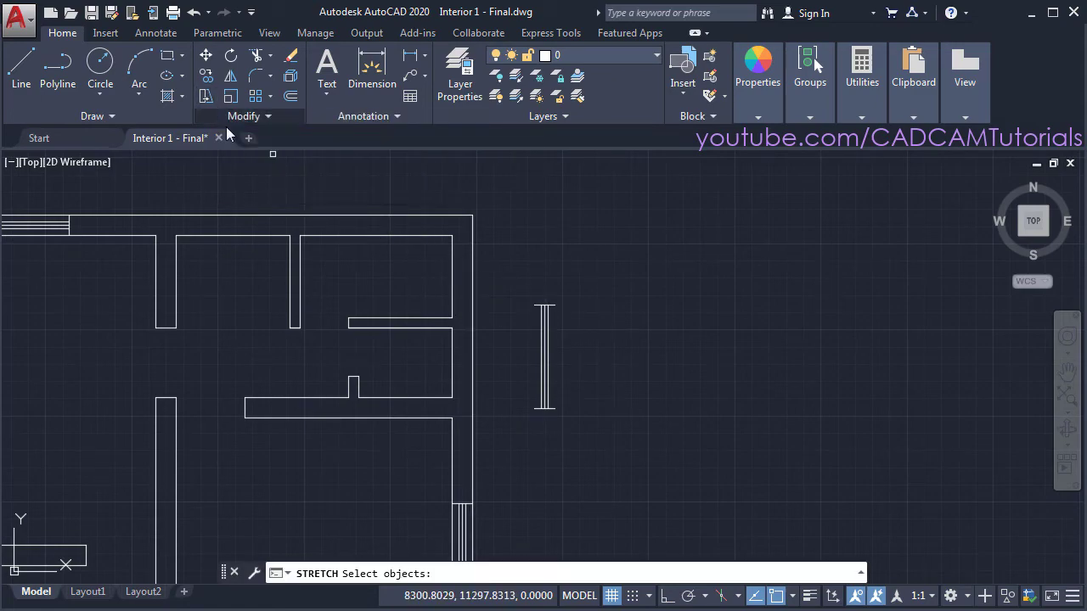
click(581, 290)
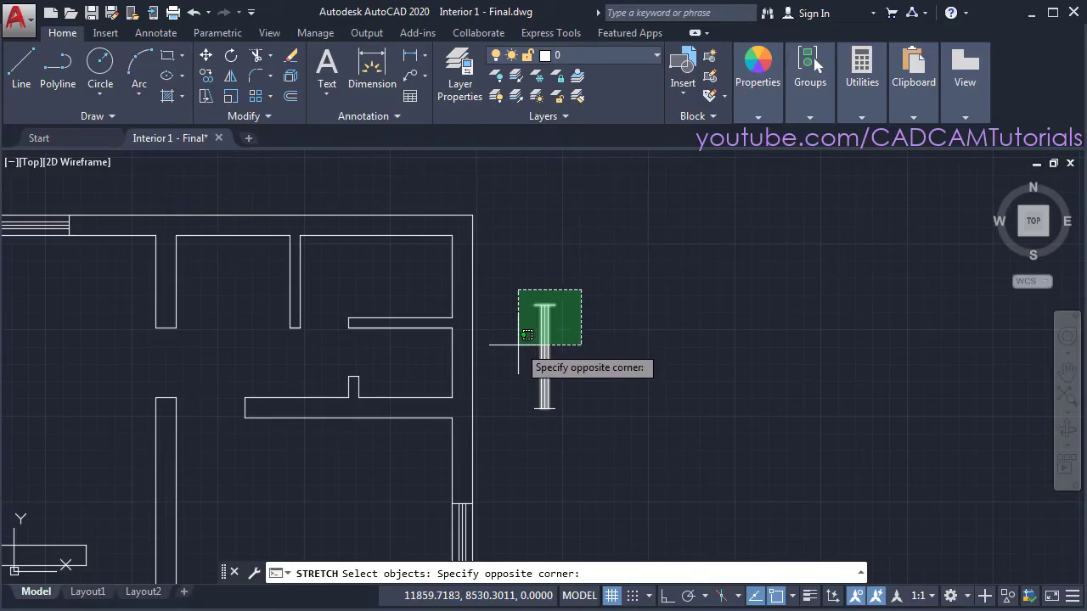
click(519, 340)
key(Return)
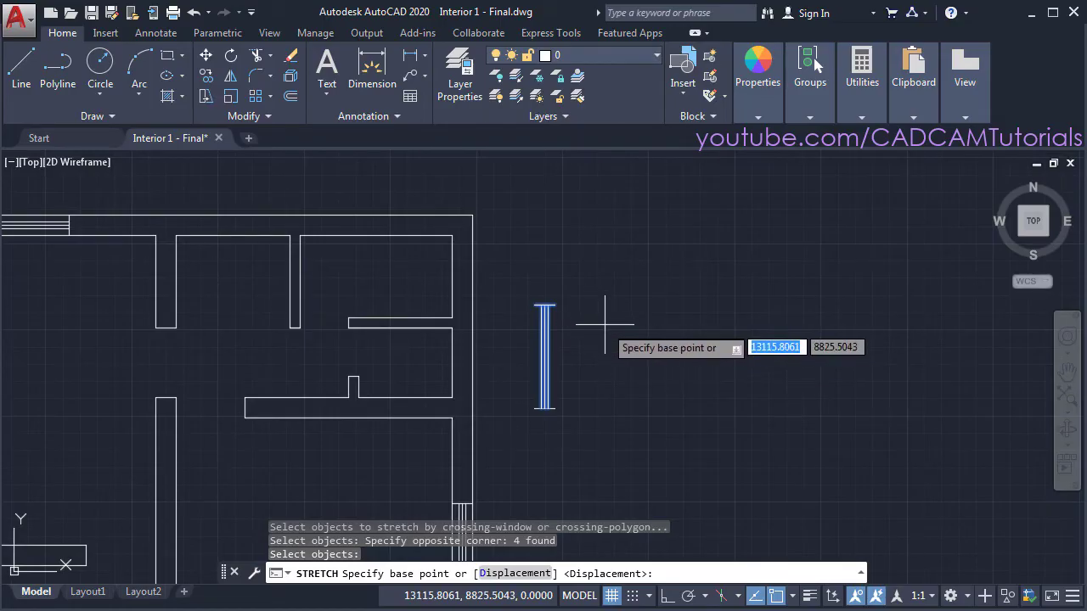
click(605, 319)
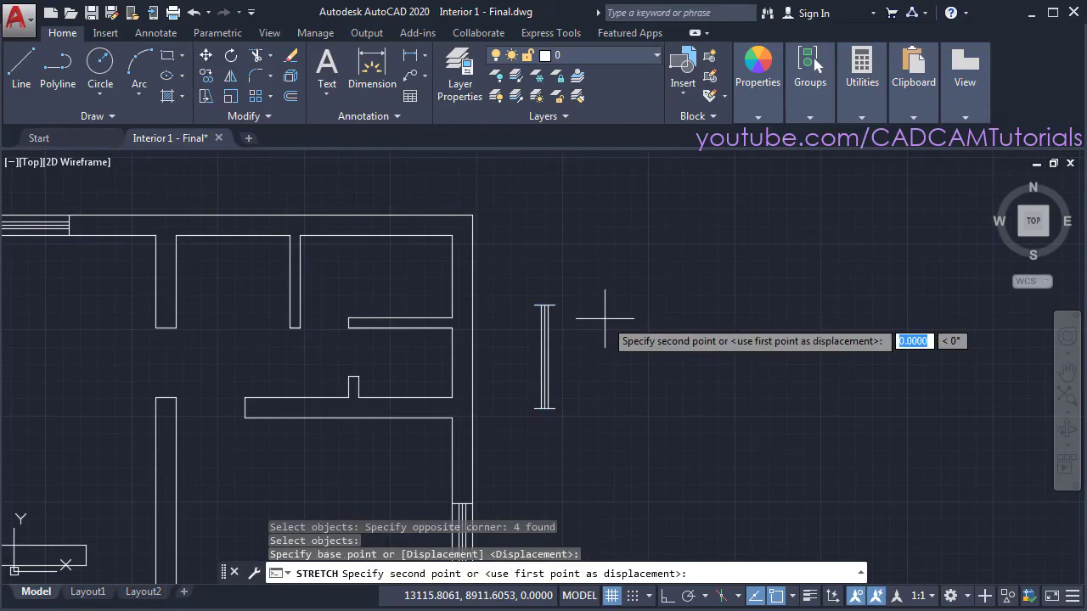
click(667, 597)
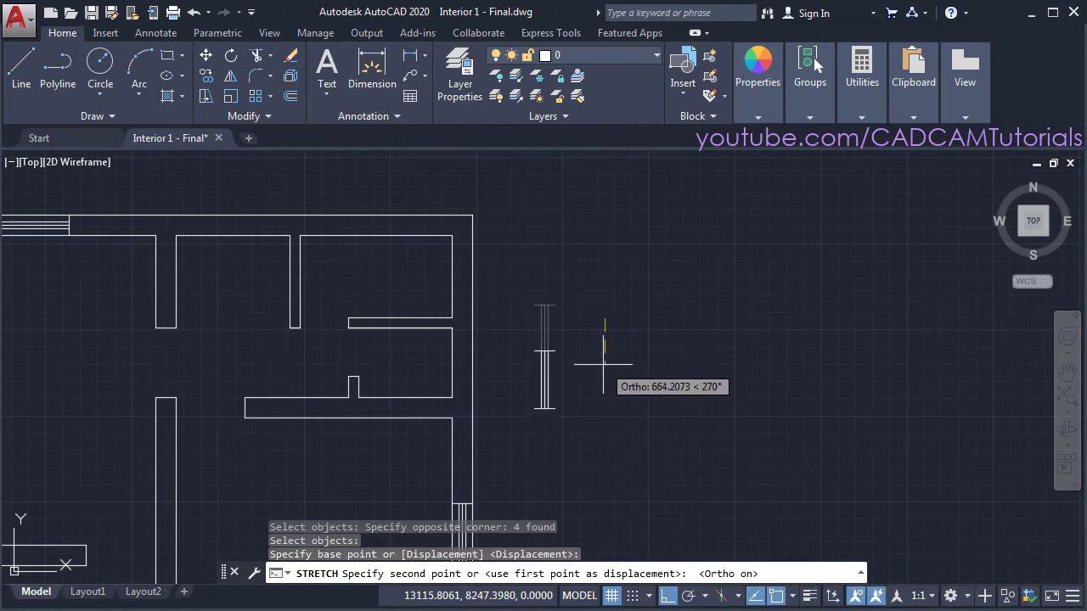
text(90)
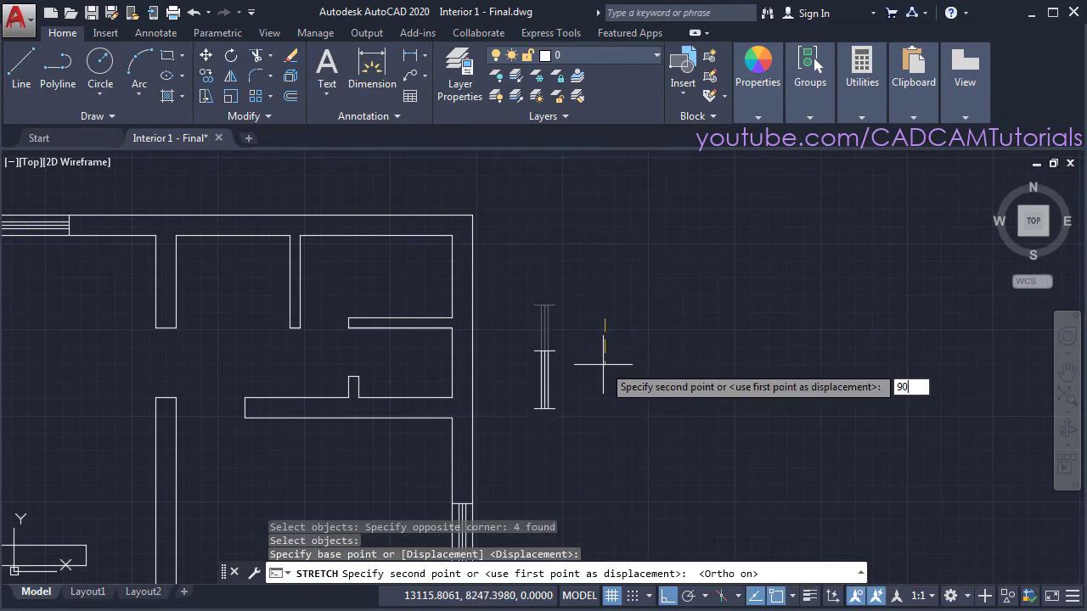
key(Return)
scroll(611, 340, up, 2)
middle_drag(627, 384, 676, 395)
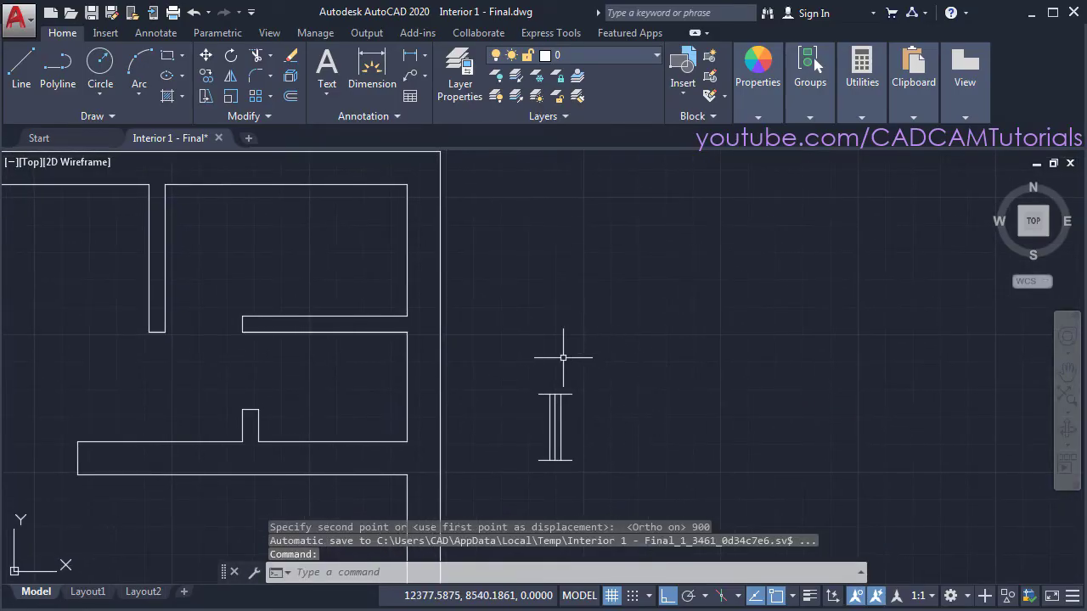
Step: Copy the shortened window by its left side, level with its middle, to the inner-line midpoints of the WC and Bath right walls
click(206, 75)
click(555, 446)
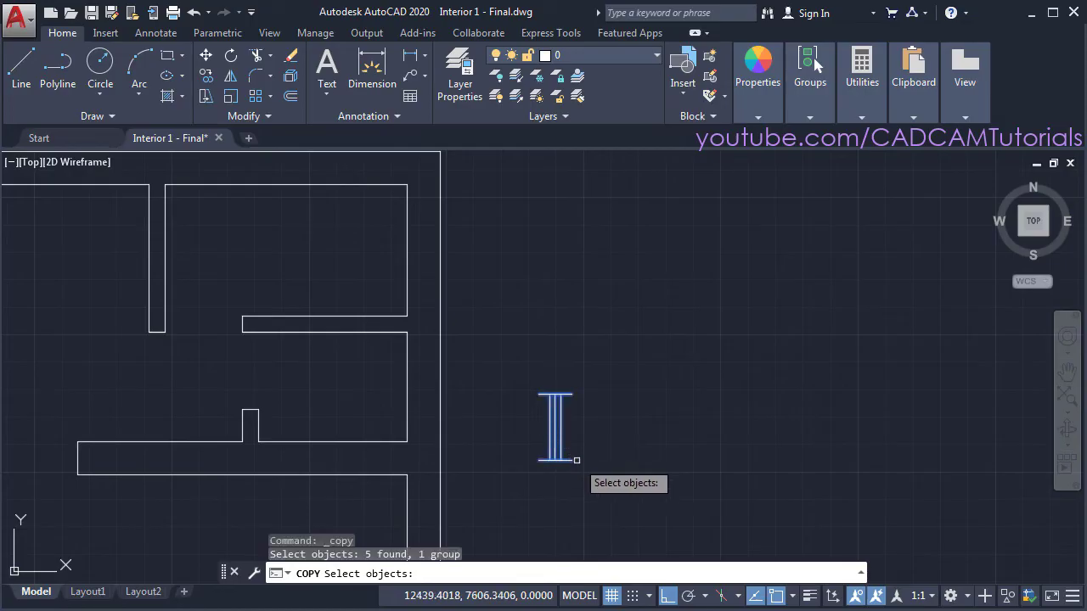
key(Return)
scroll(540, 466, up, 4)
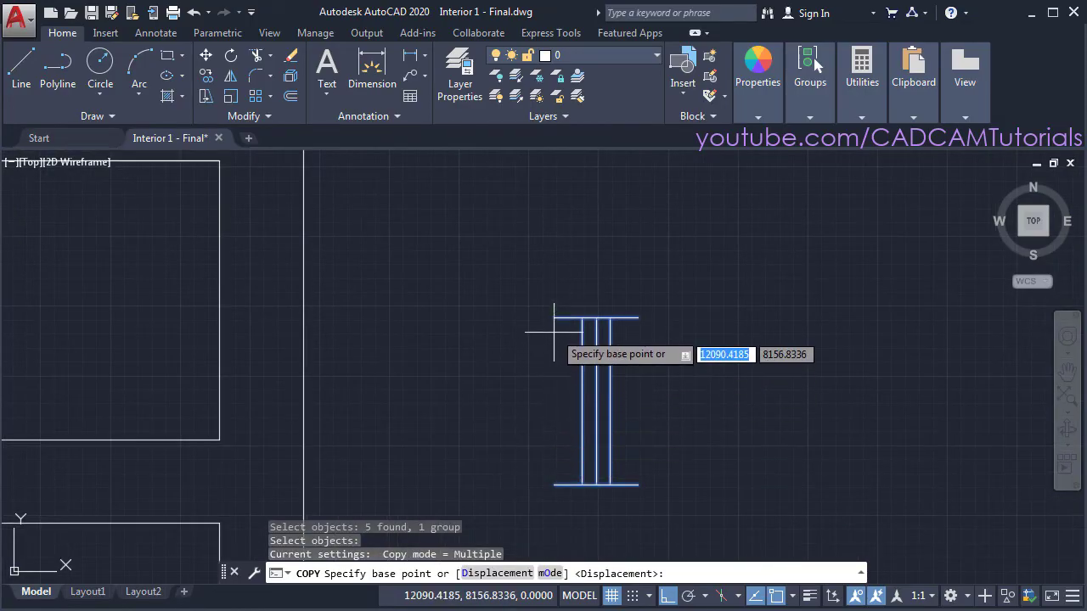
click(554, 403)
scroll(522, 364, down, 5)
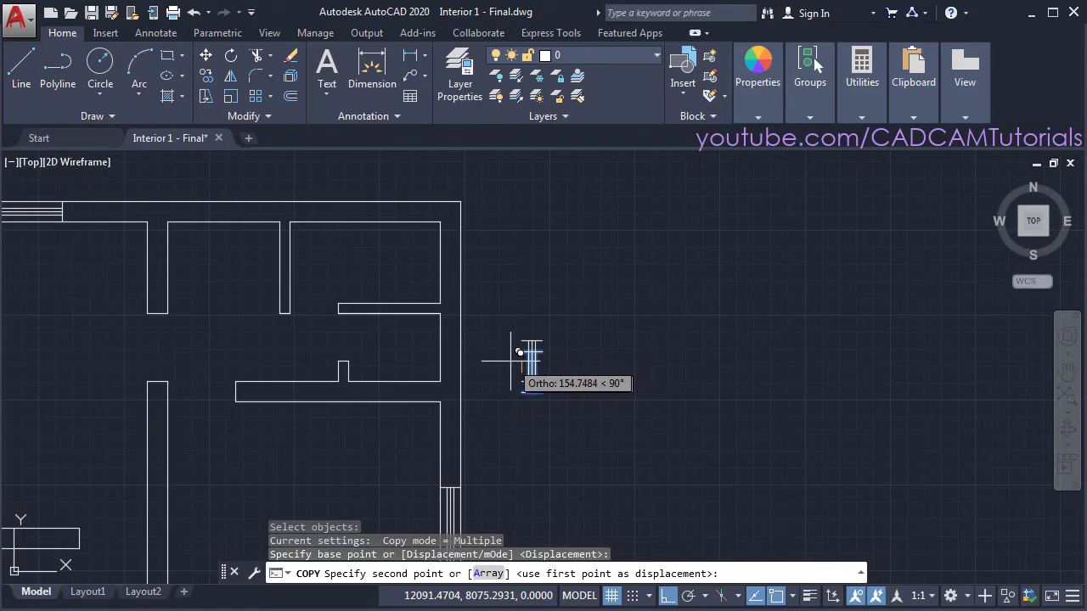
click(448, 347)
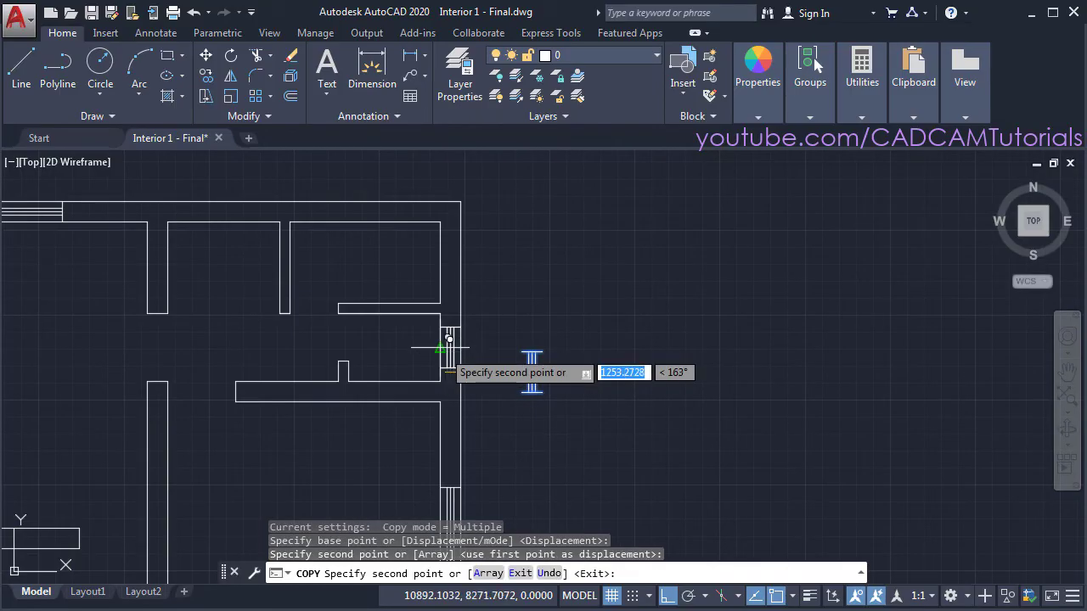
click(447, 262)
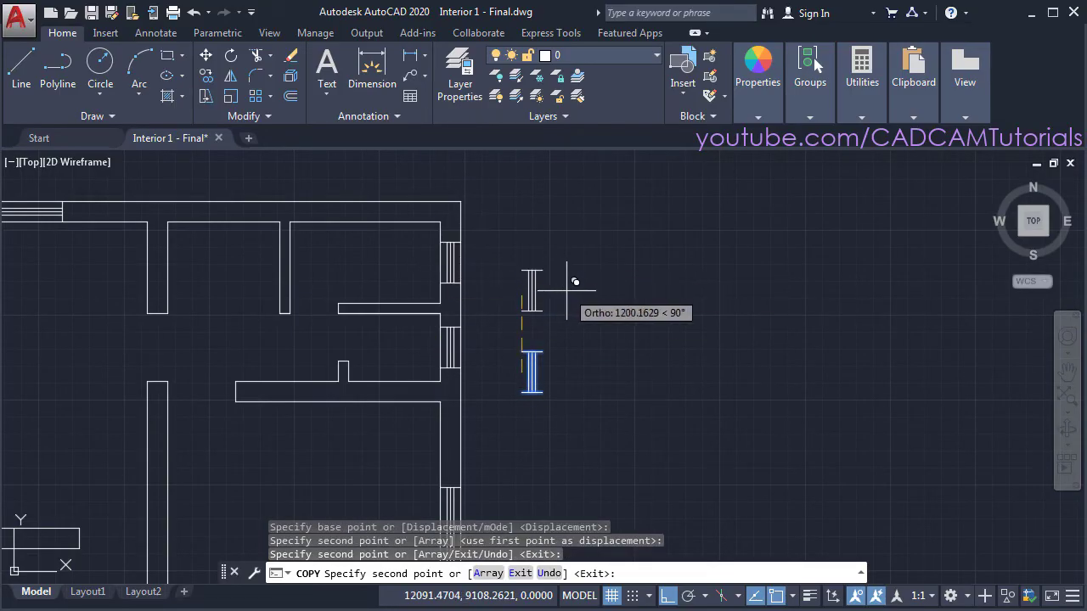
key(Return)
Step: Erase the loose short window outside the building and the loose horizontal window in the living room
scroll(620, 221, down, 4)
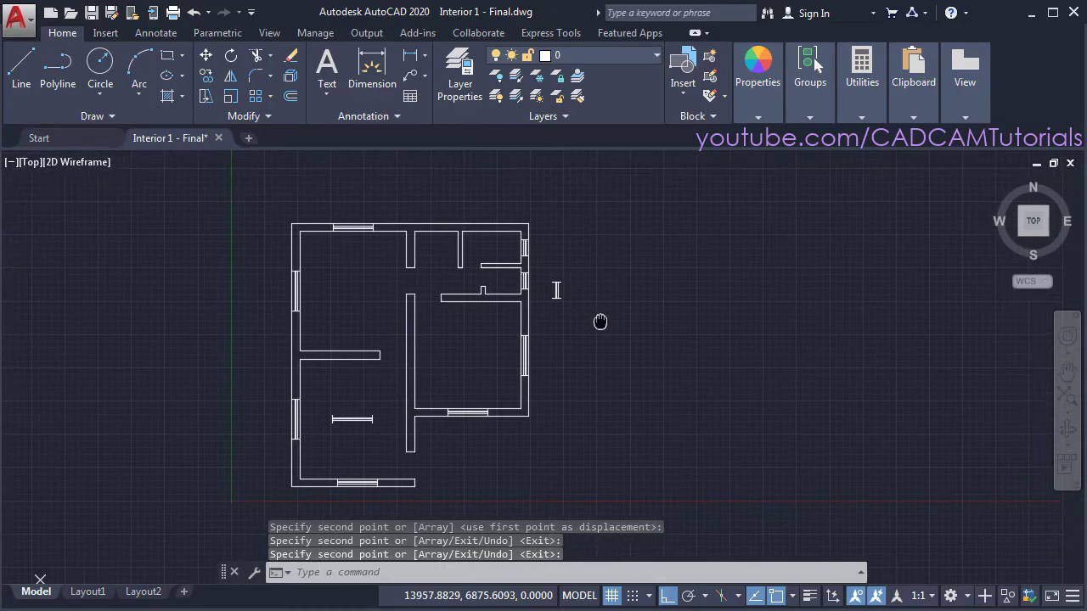
scroll(667, 236, up, 2)
middle_drag(668, 235, 682, 211)
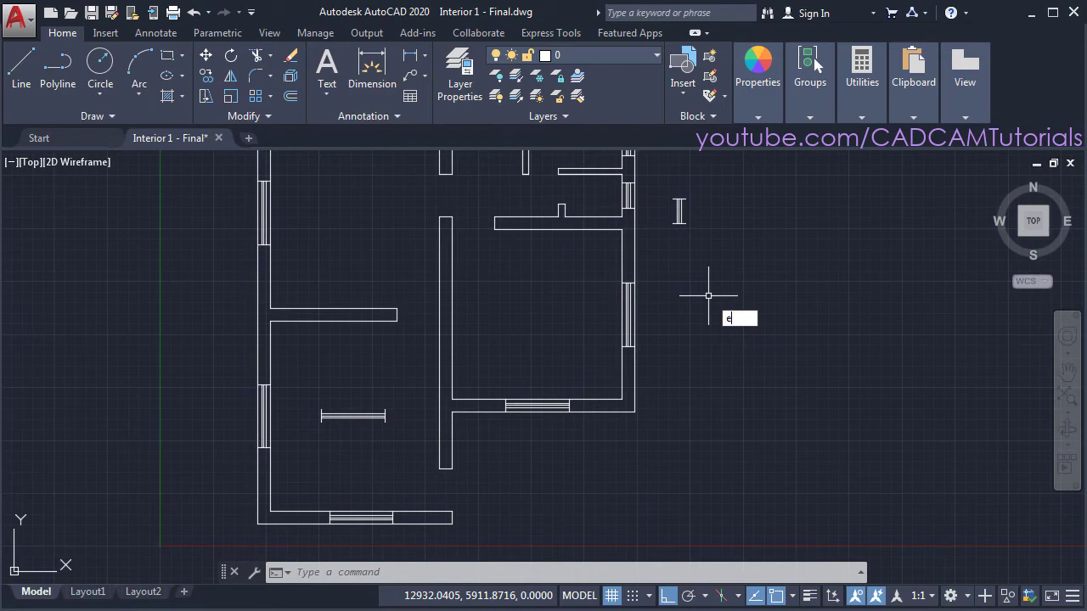
key(Return)
click(679, 211)
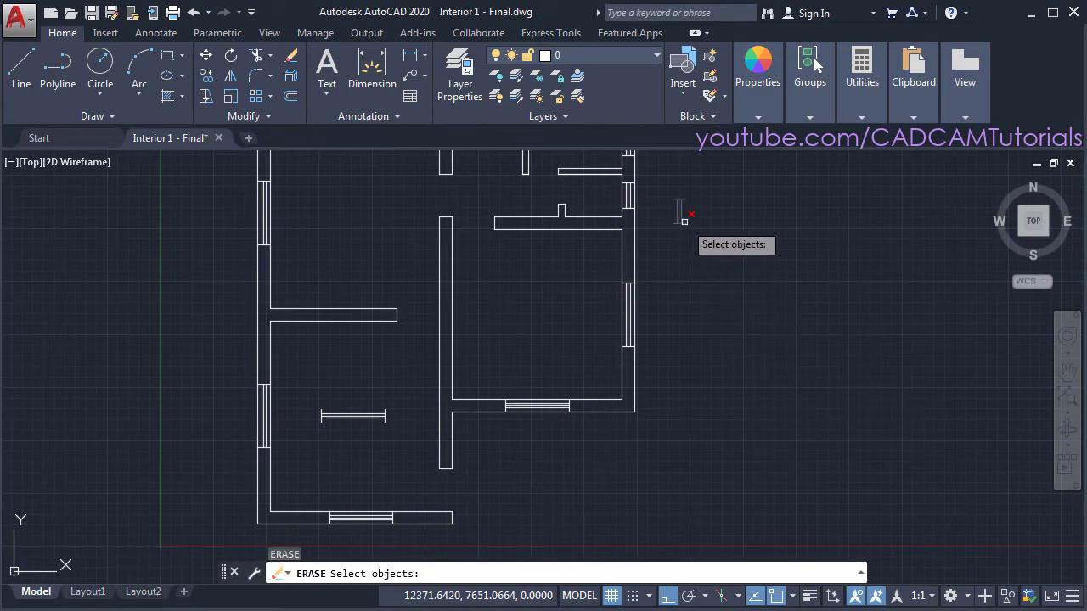
click(376, 415)
key(Return)
middle_click(863, 468)
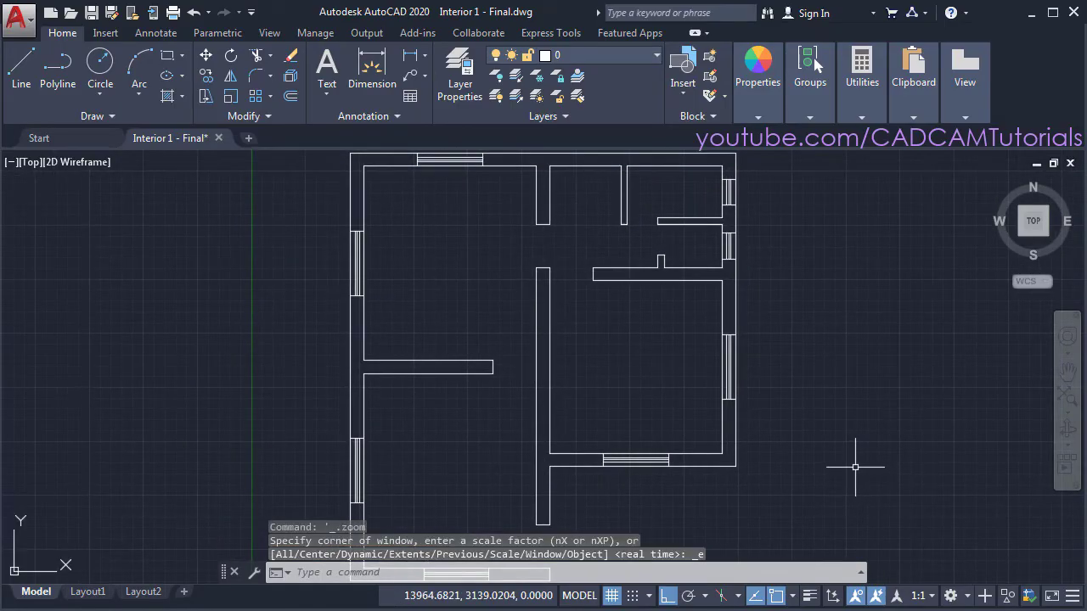
Step: Check the living room door in the PDF, then draw its -1000,25 rectangle from the opening's lower inner corner
middle_drag(635, 473, 638, 400)
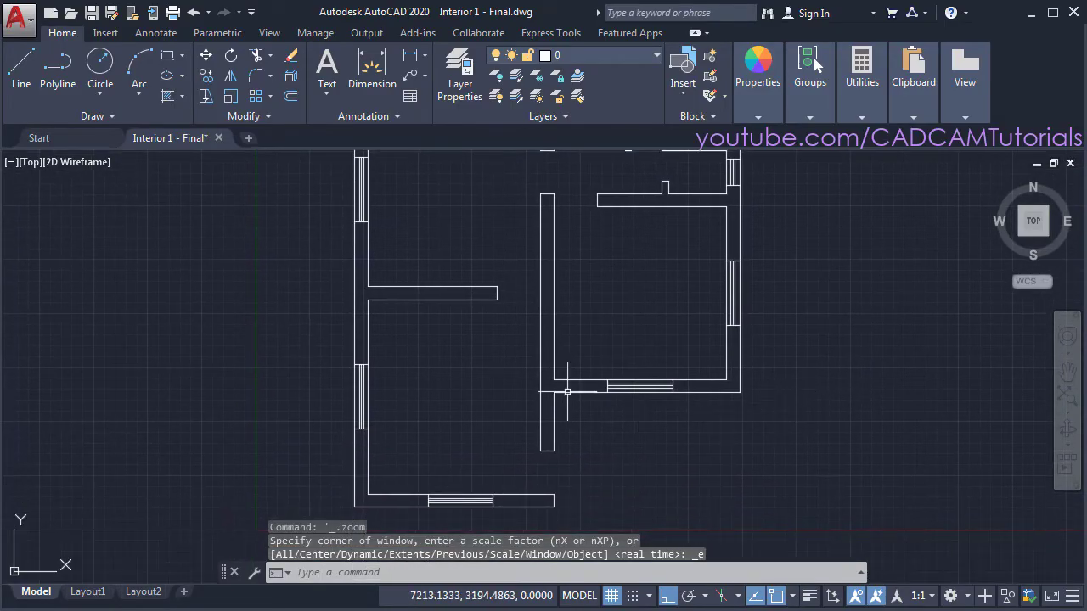
key(alt+Tab)
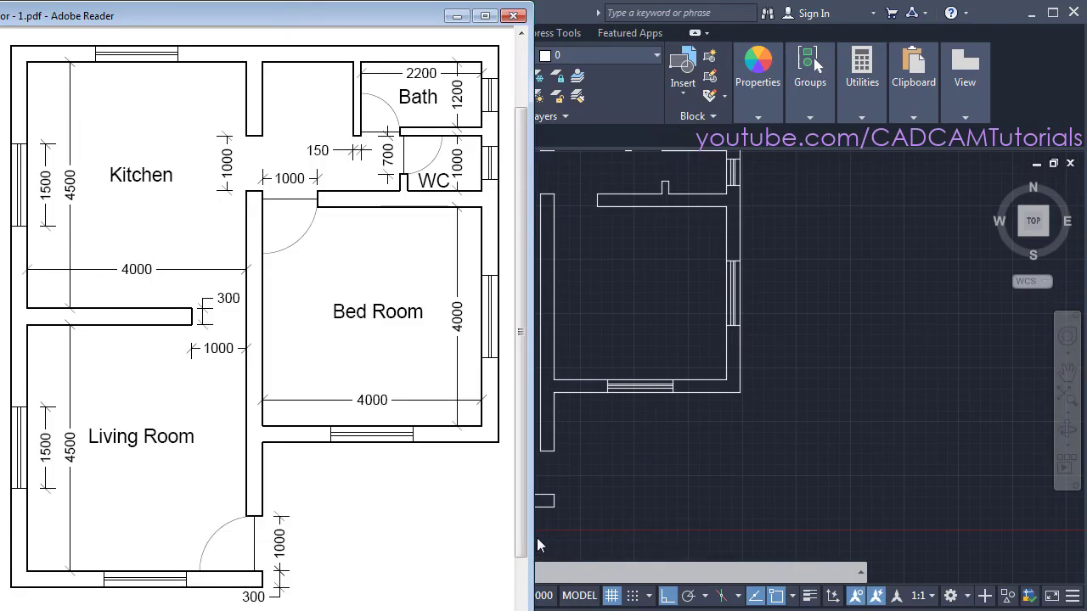
click(648, 486)
middle_drag(569, 483, 664, 484)
scroll(665, 484, up, 6)
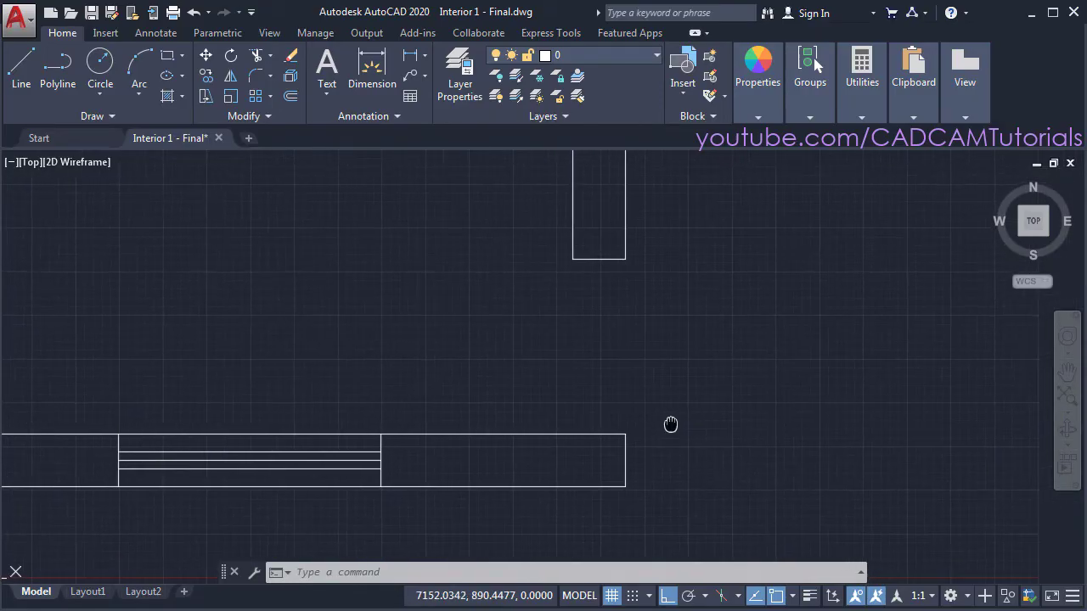
click(169, 58)
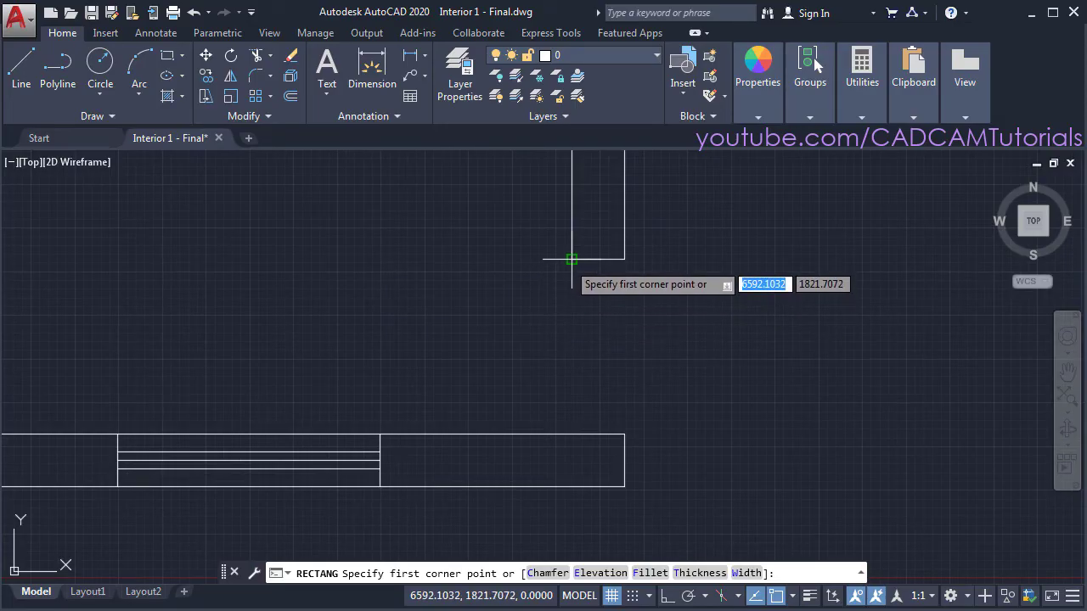
click(572, 434)
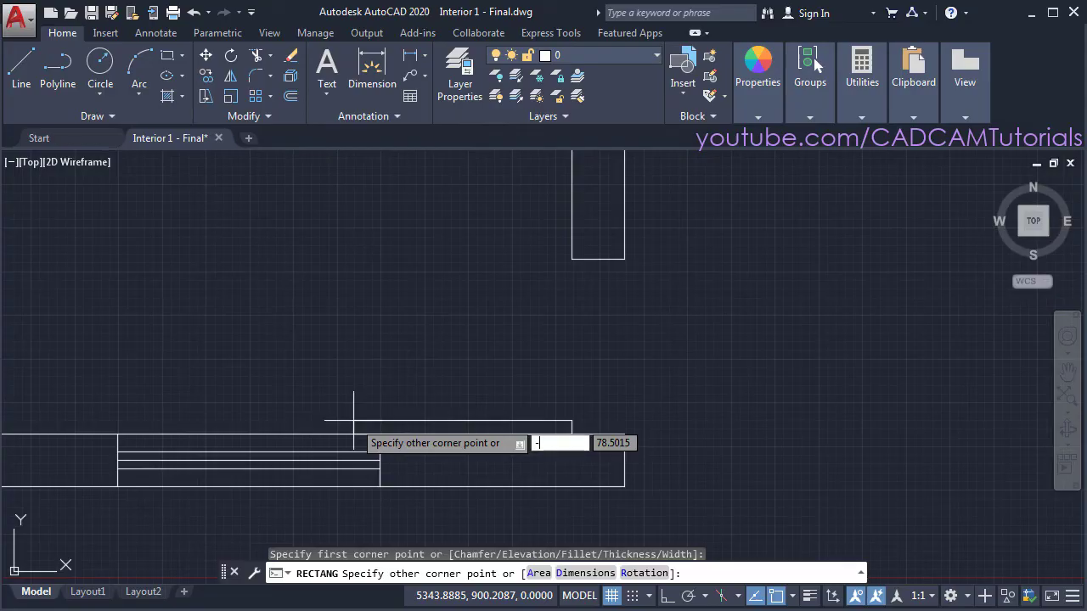
text(1000)
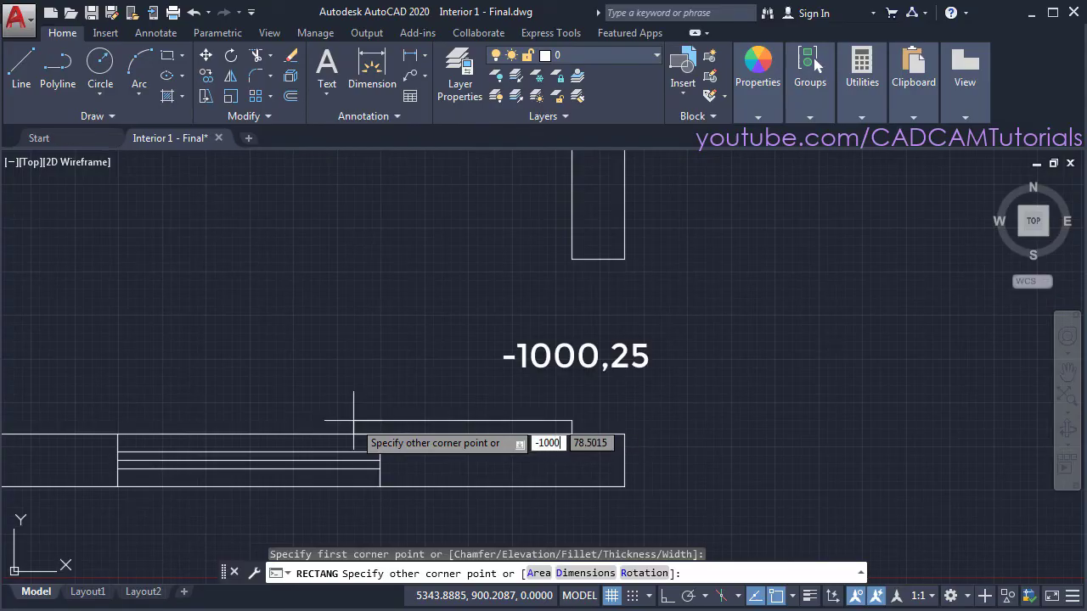
key(Tab)
text(25)
key(Return)
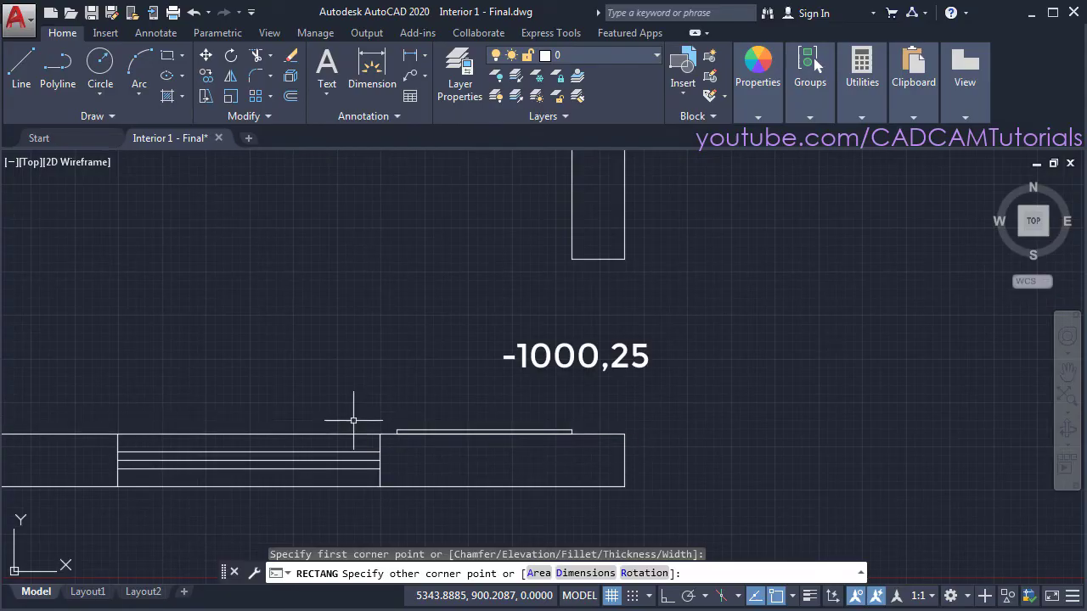
Step: Draw a Start, Center, End arc from the living room opening's upper inner corner, centred on its lower inner corner, to the door leaf's free end
scroll(614, 409, up, 2)
middle_drag(699, 304, 670, 338)
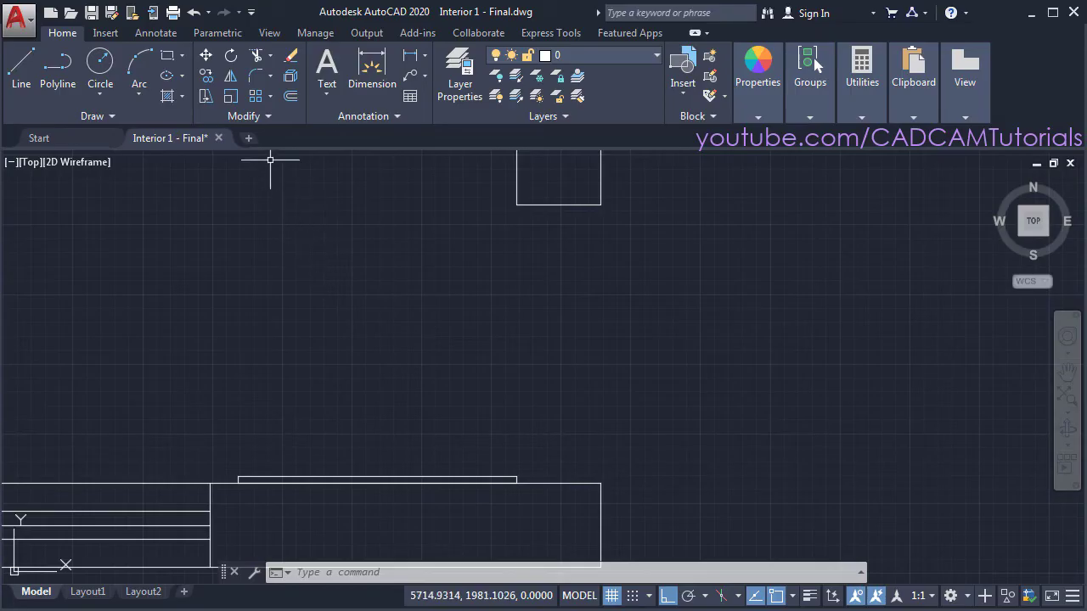
click(140, 96)
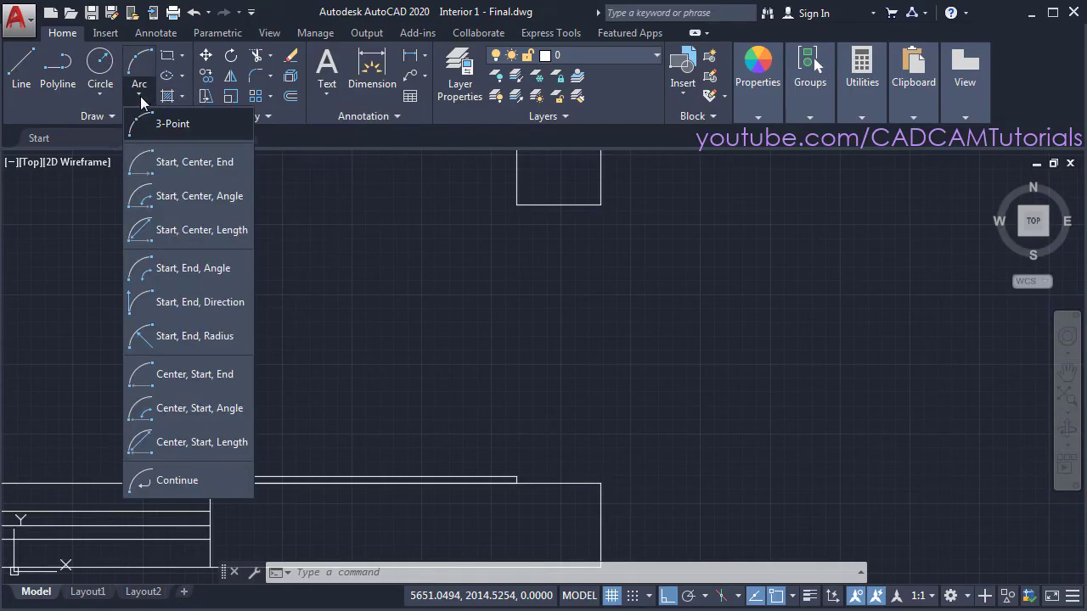
click(184, 167)
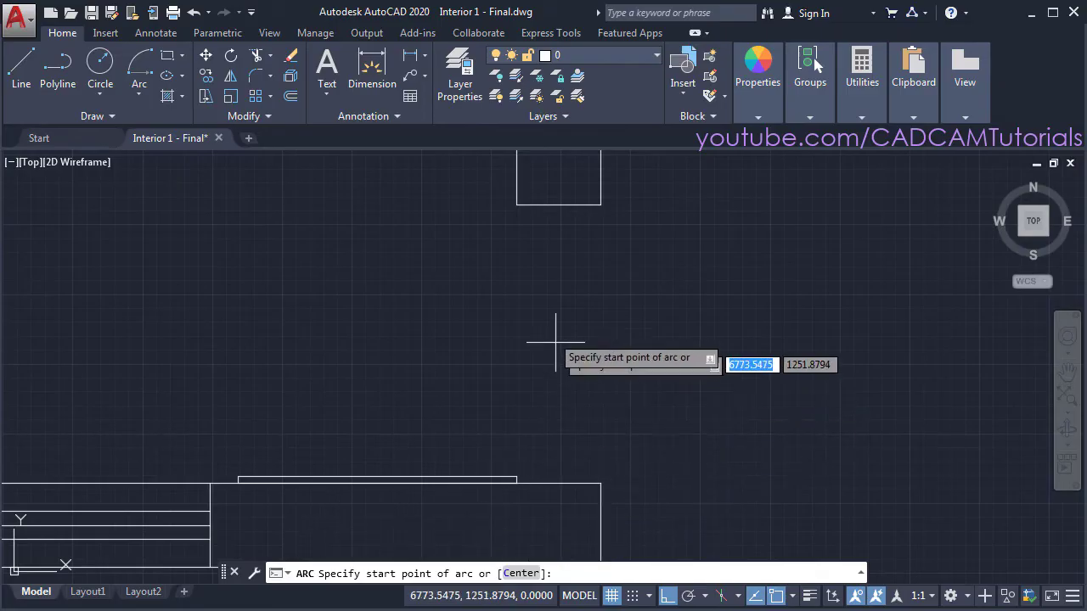
click(517, 204)
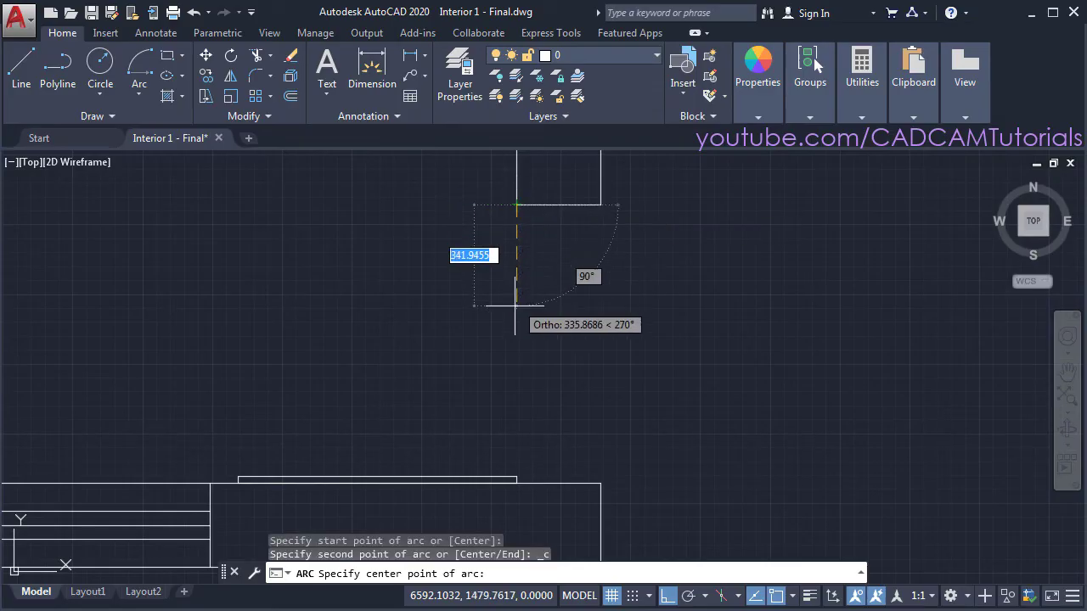
click(516, 484)
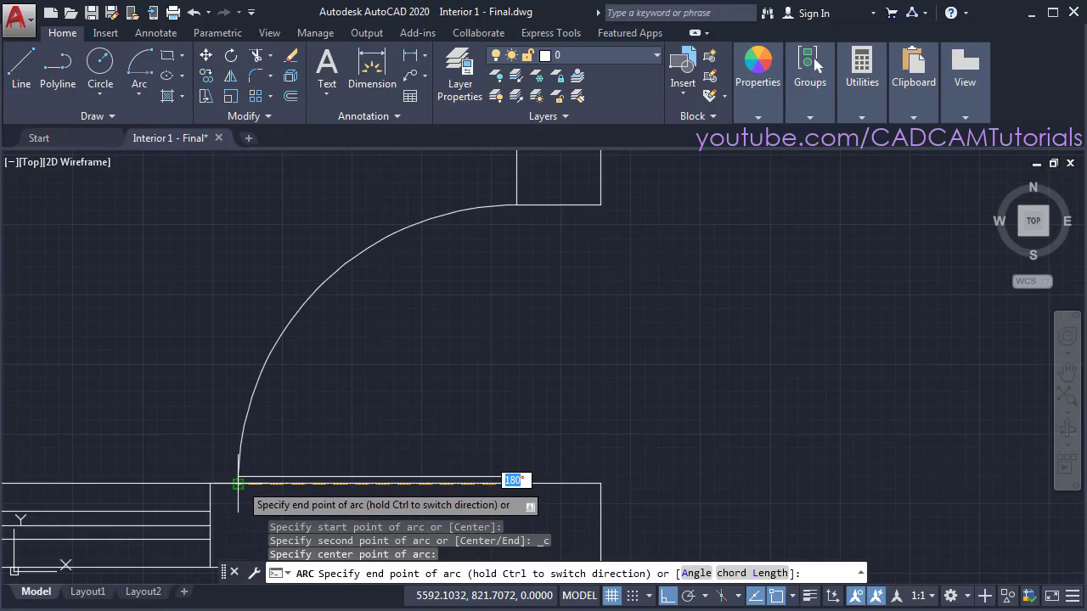
click(238, 484)
Step: Group the living room door's leaf rectangle and swing arc
scroll(678, 288, down, 2)
middle_drag(719, 330, 744, 352)
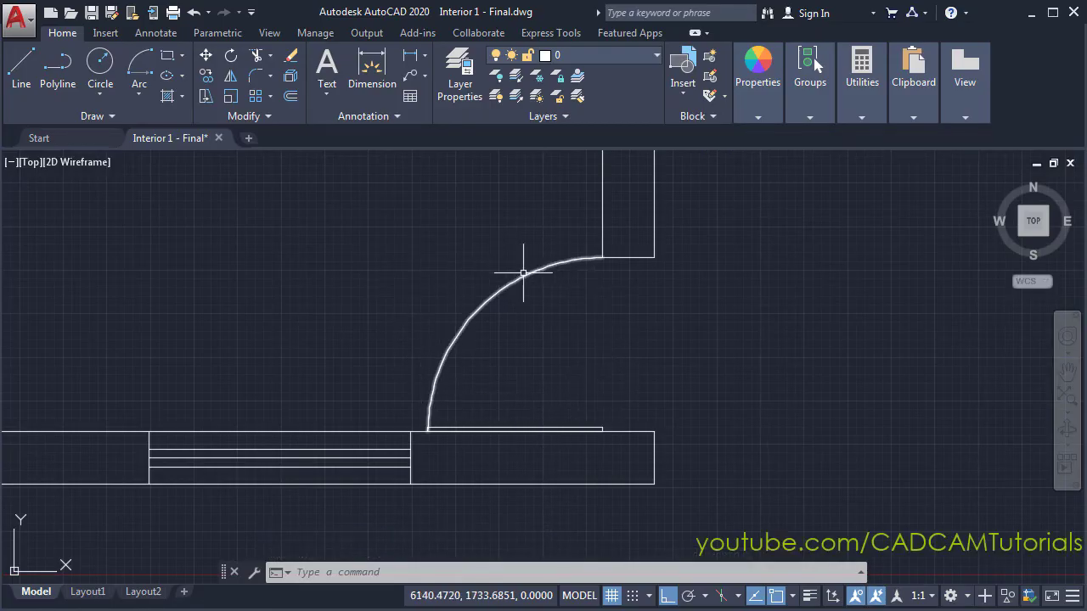
click(467, 429)
click(459, 333)
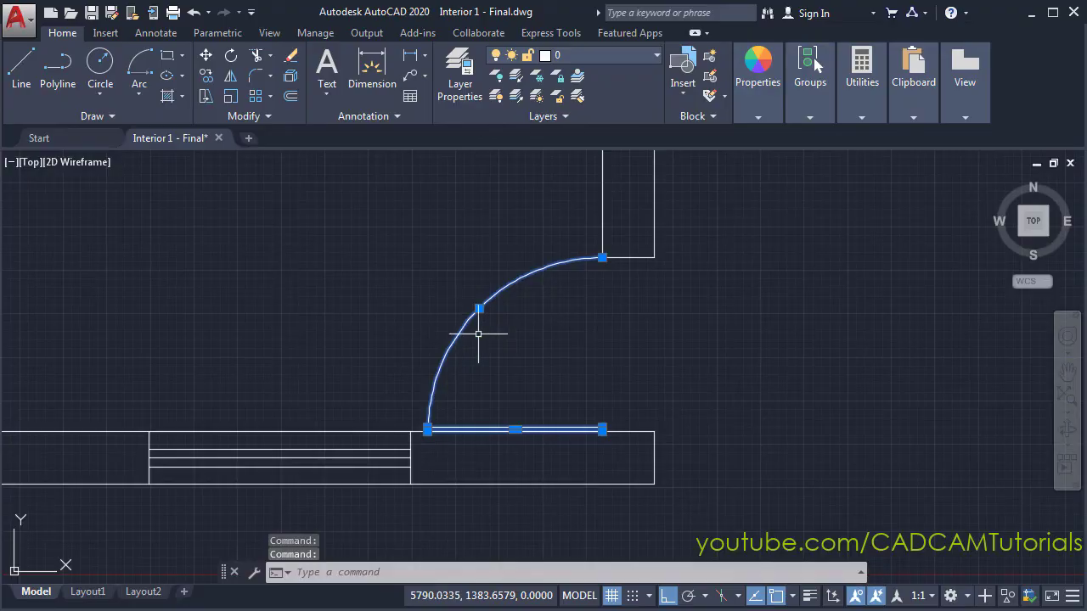
click(809, 112)
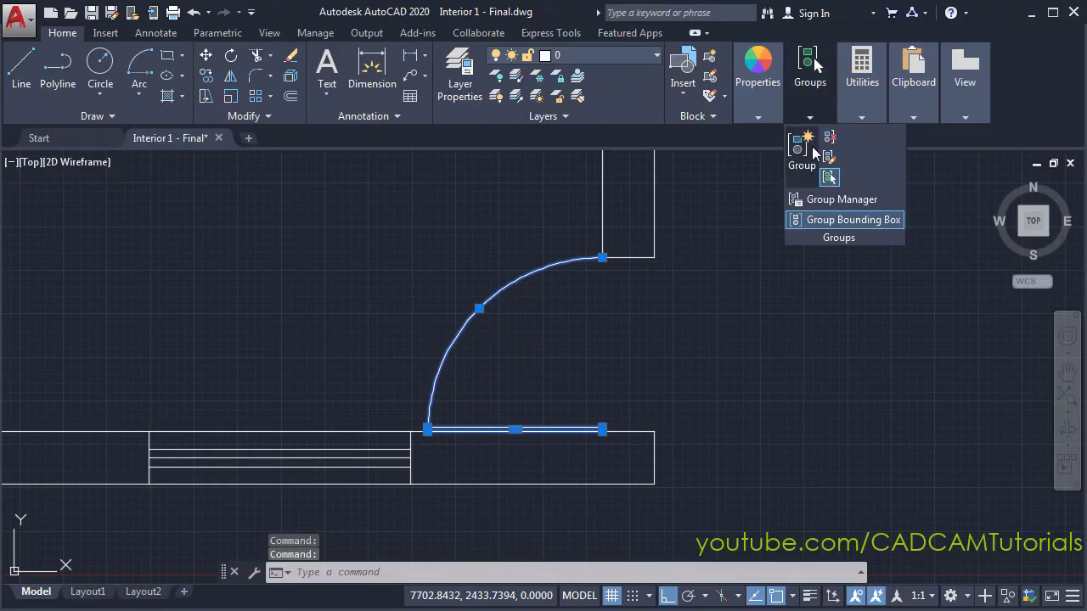
click(801, 164)
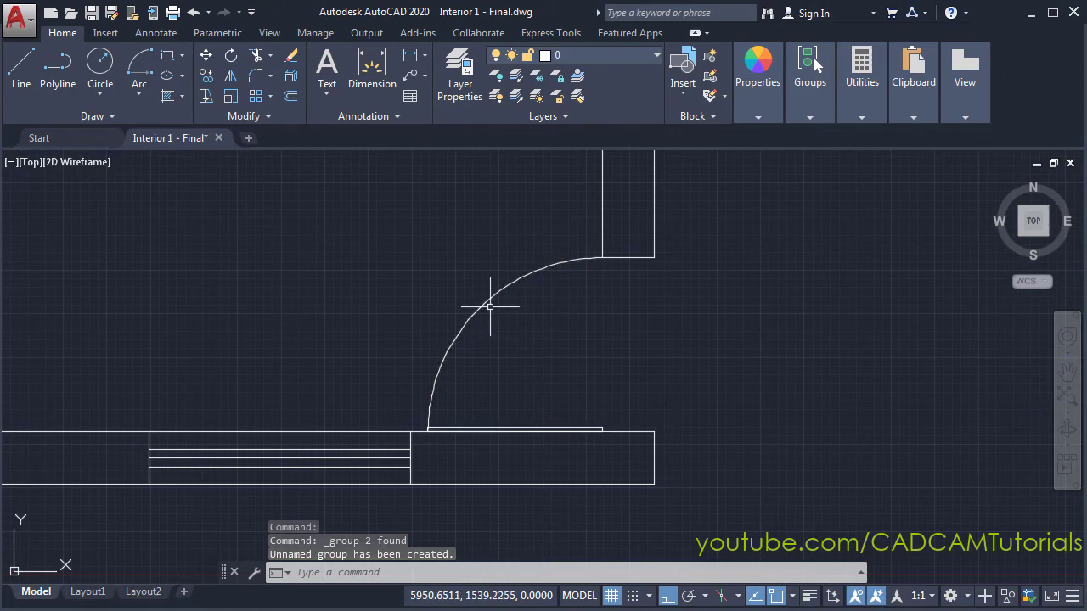
Step: Copy the grouped living room door with Ortho off to a free spot just below the door opening of the room above
scroll(703, 316, down, 5)
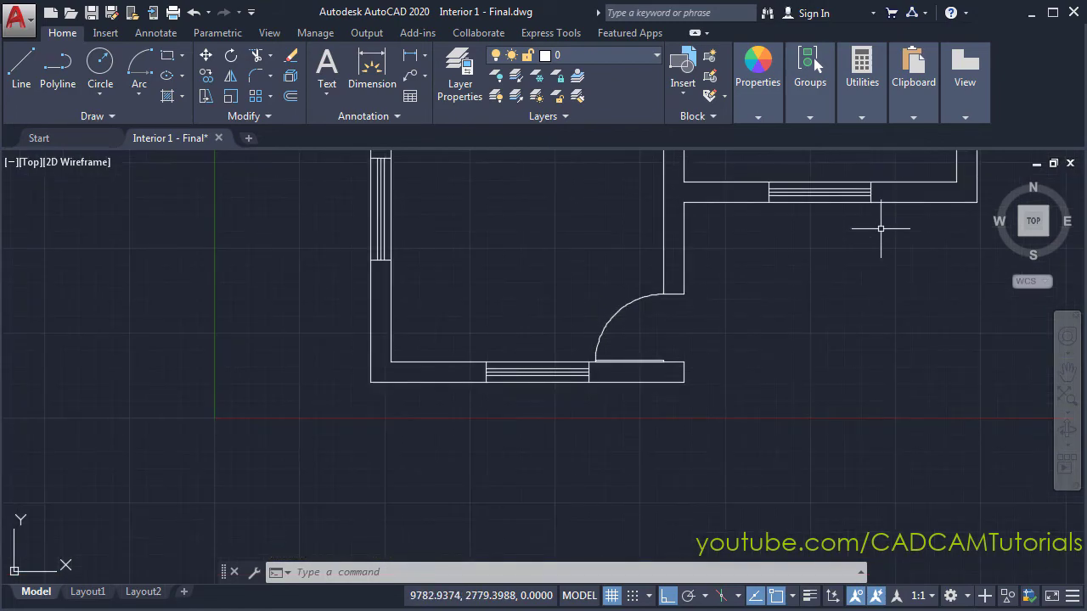
scroll(501, 451, up, 5)
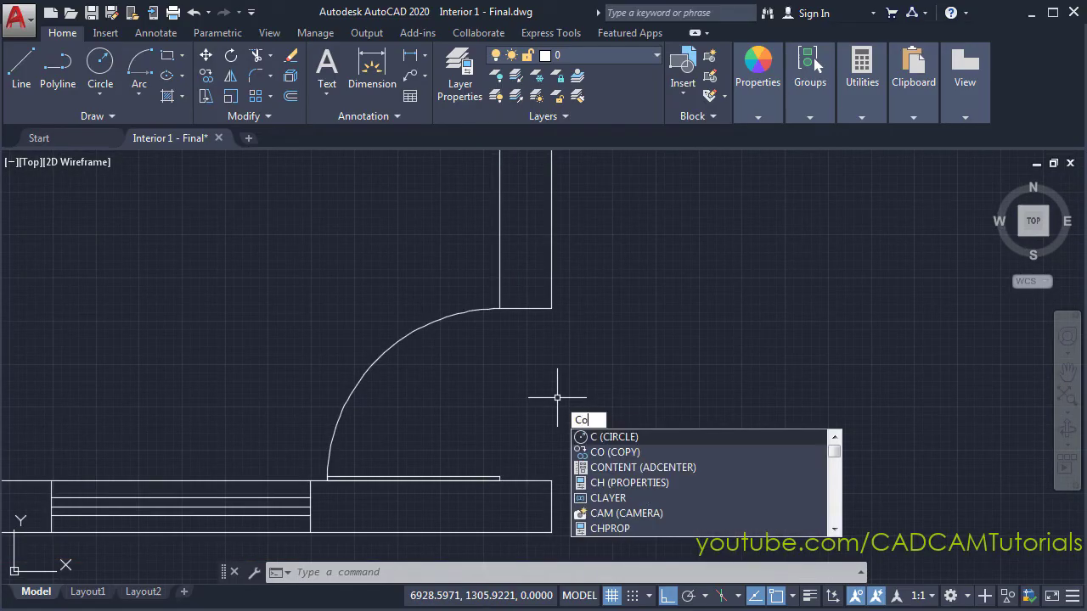
key(Return)
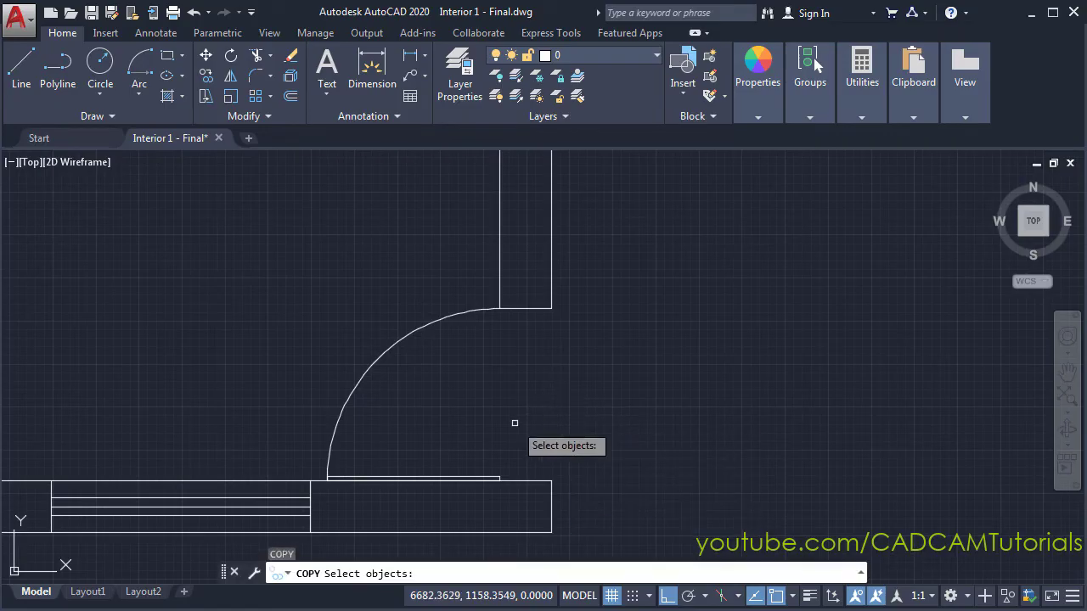
click(363, 376)
key(Return)
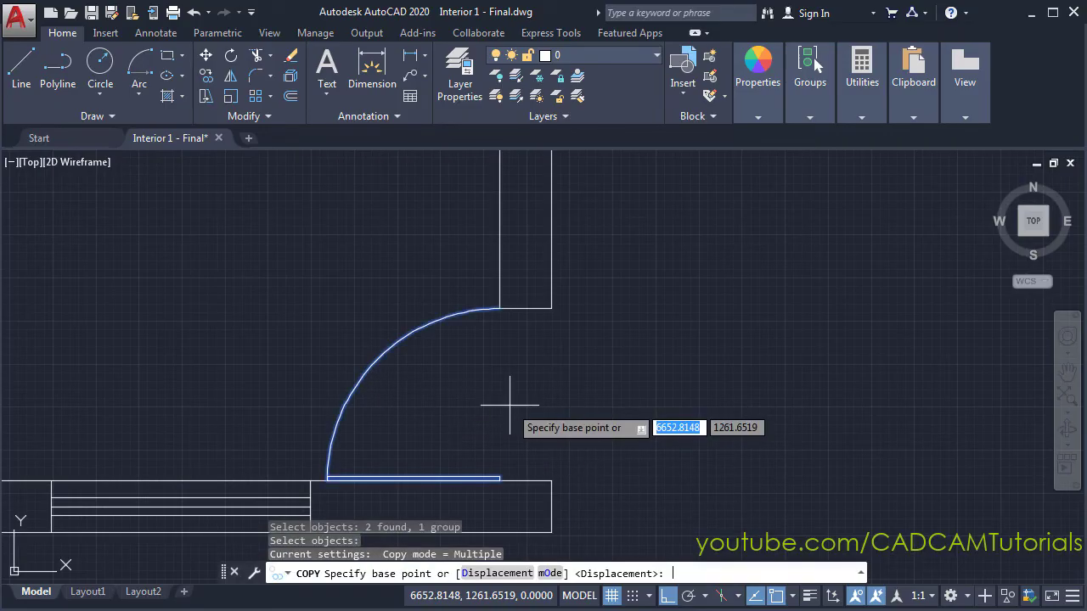
click(468, 404)
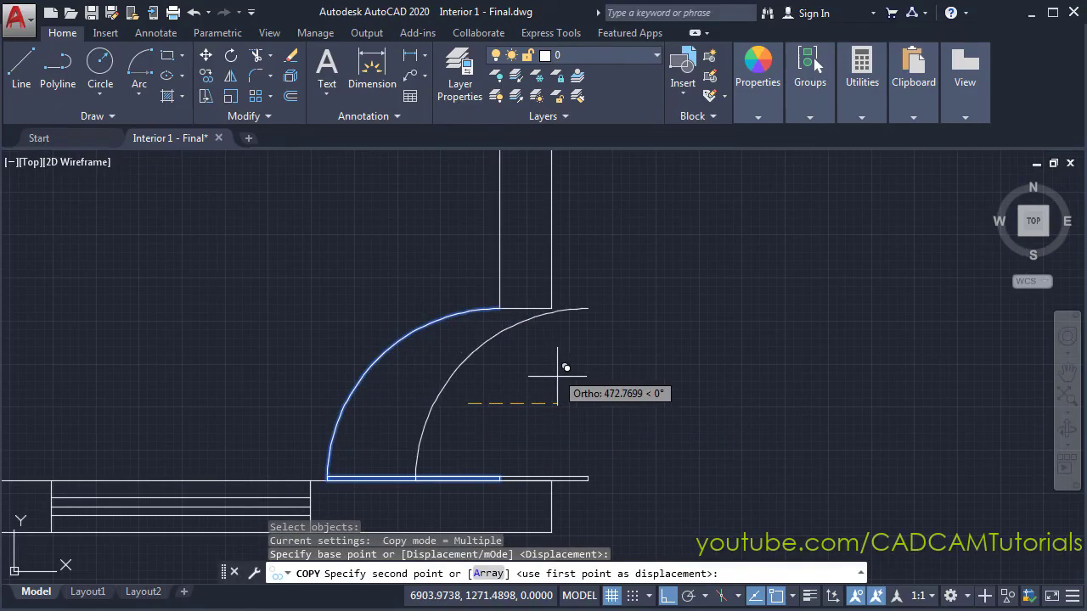
click(668, 597)
middle_drag(655, 311, 606, 338)
scroll(577, 333, up, 2)
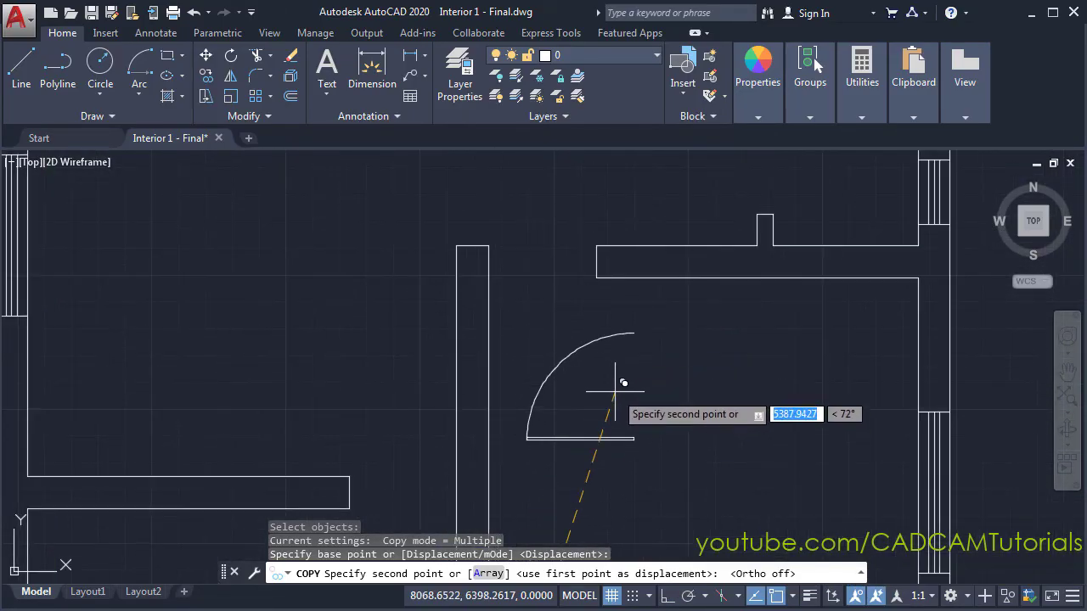
click(601, 390)
key(Return)
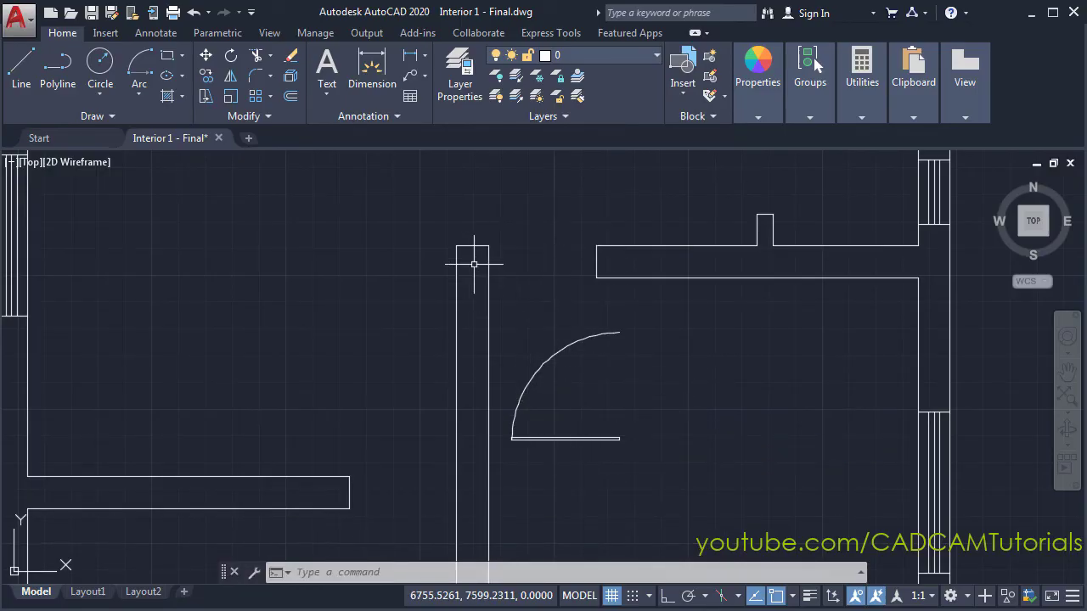
Step: Align the door copy by three points: hinge corner and leaf along the vertical wall's inner face, arc end at the opening's opposite lower corner
click(257, 123)
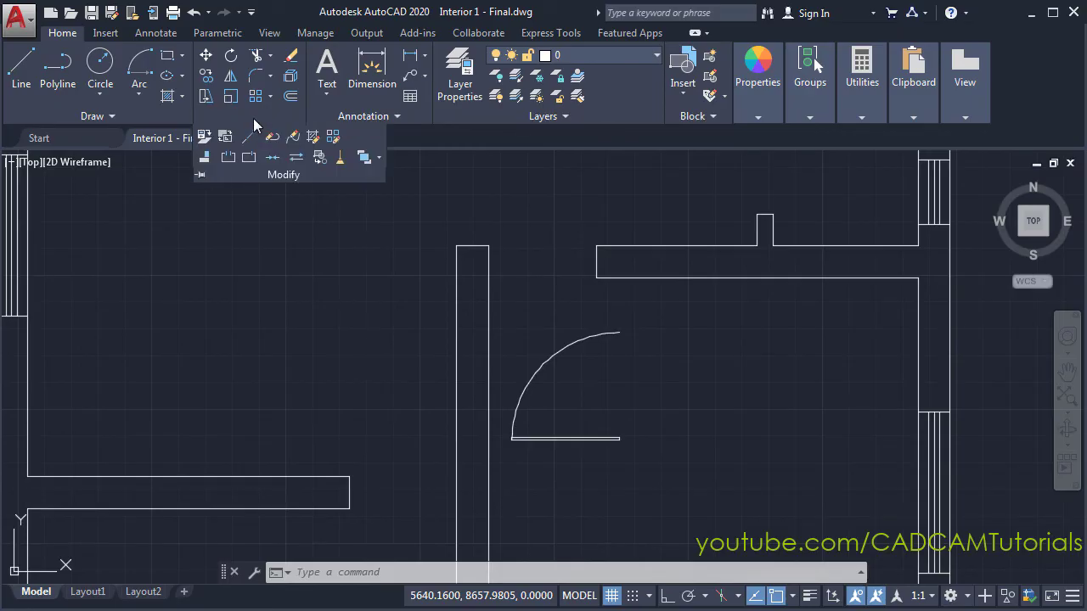
click(208, 159)
click(597, 439)
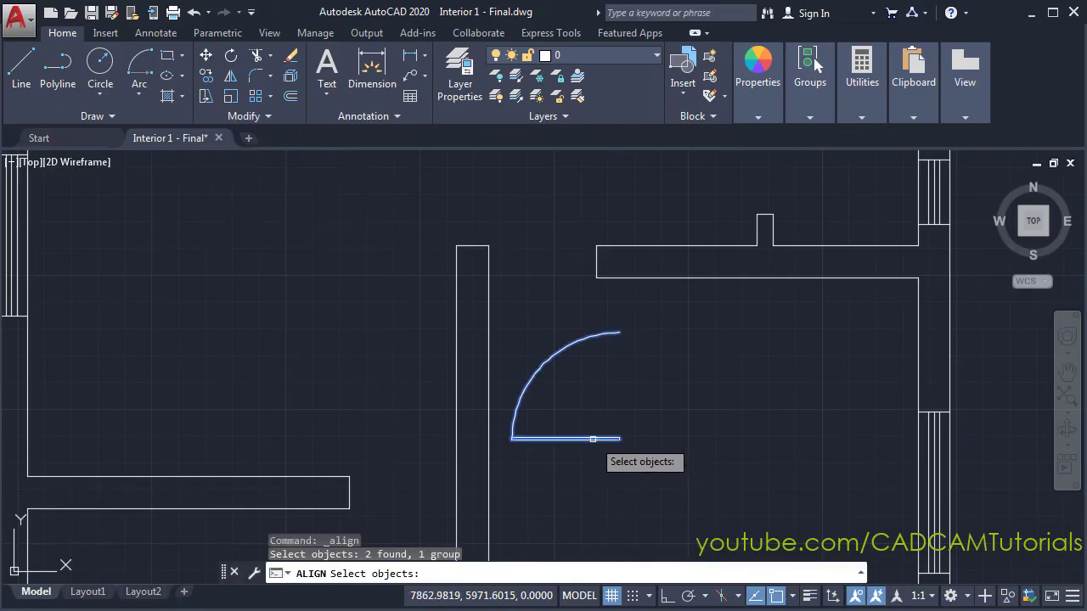
key(Return)
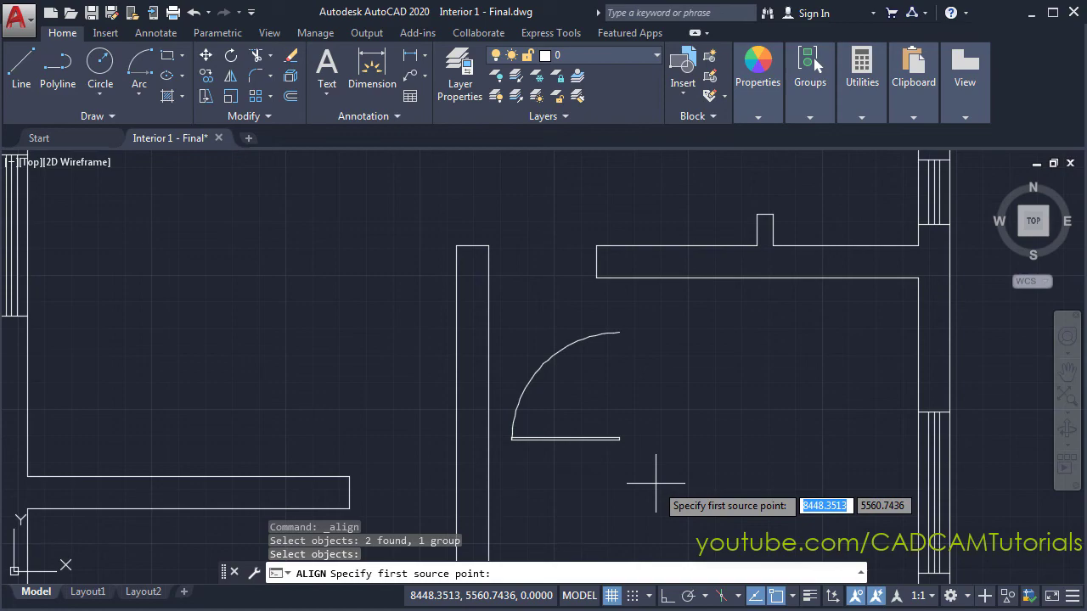
click(619, 440)
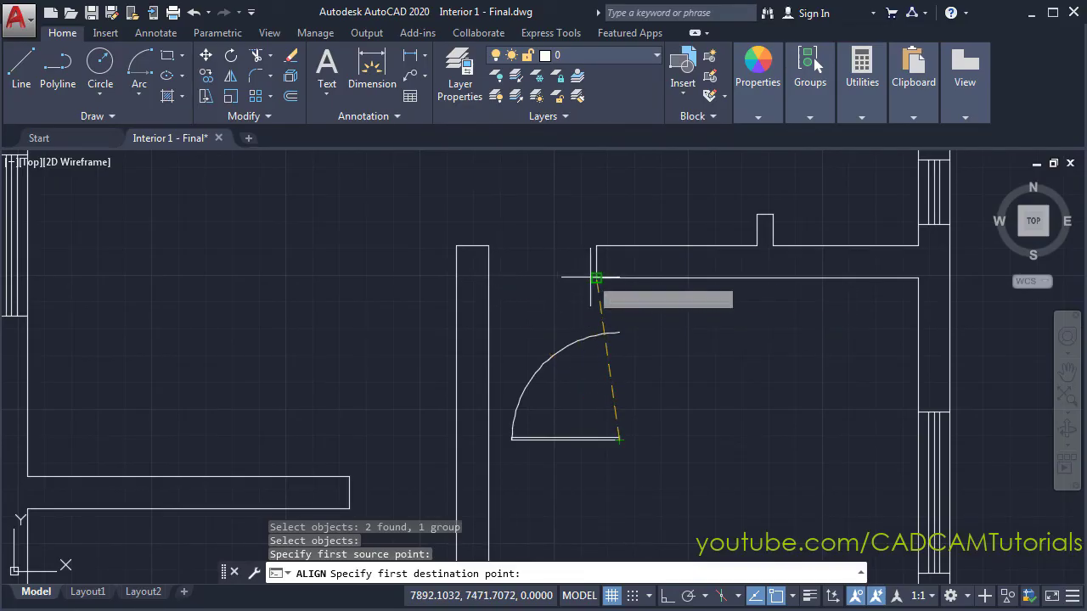
click(489, 278)
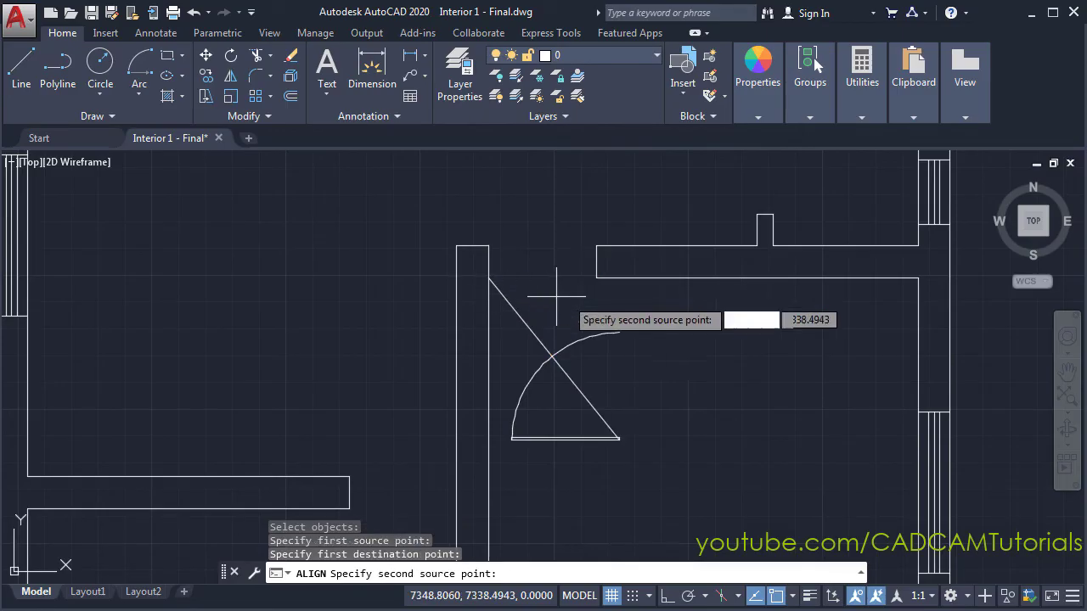
click(511, 440)
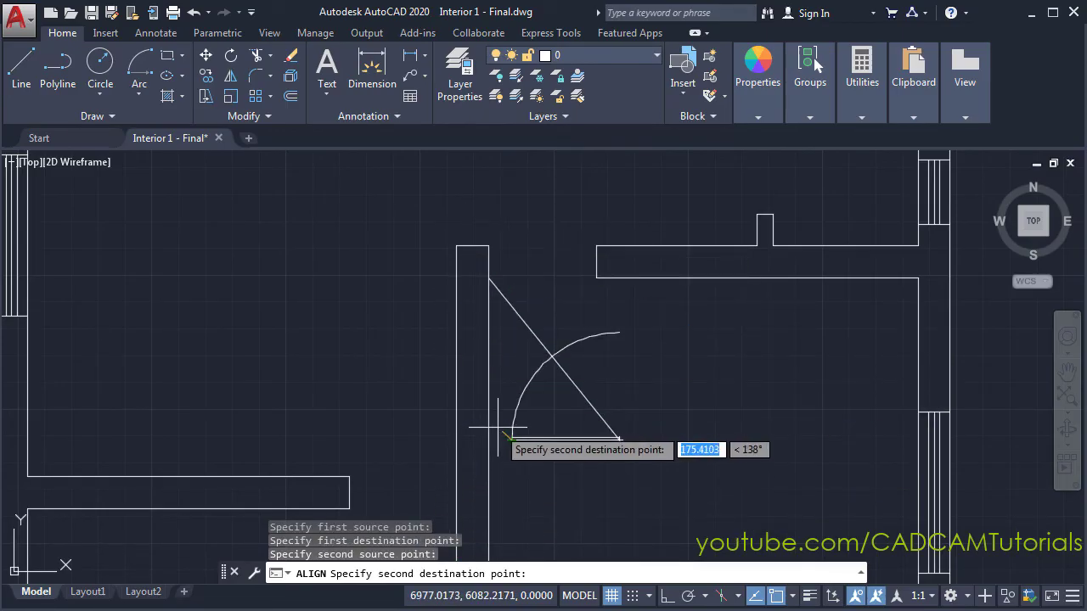
click(488, 478)
click(619, 333)
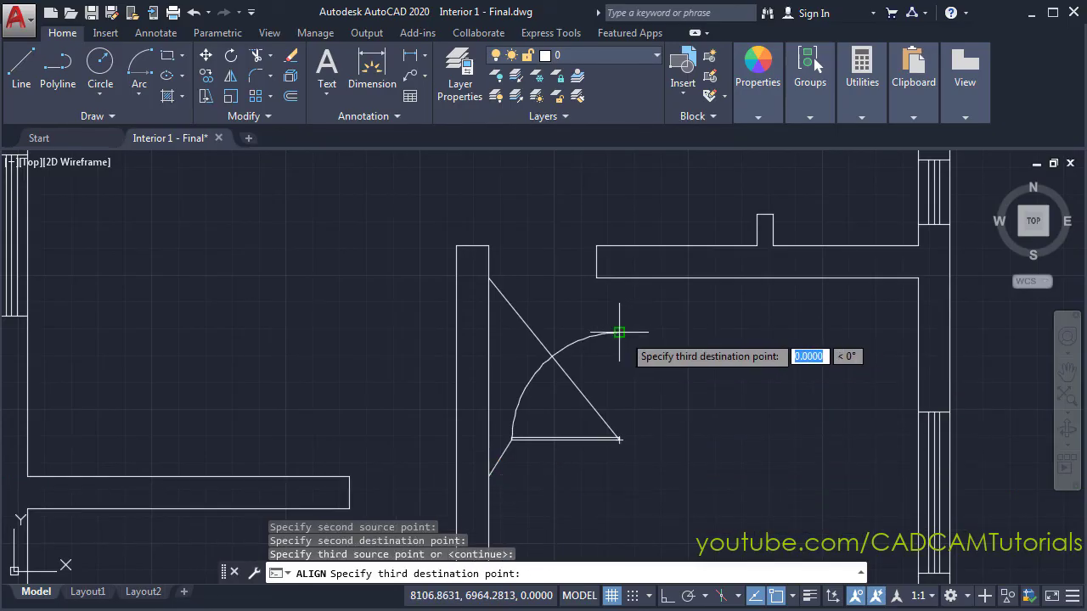
click(597, 277)
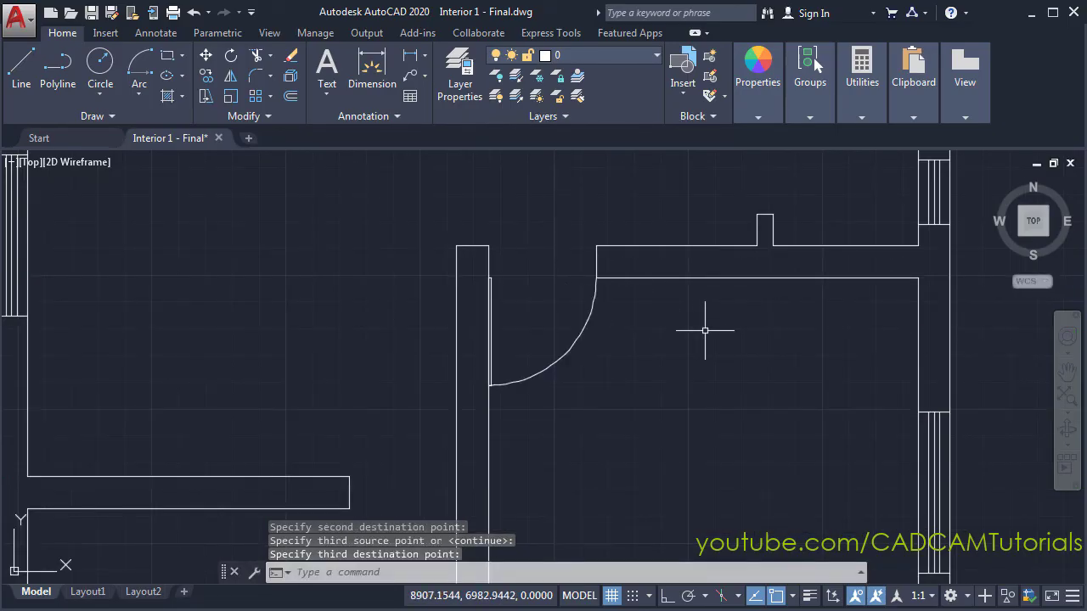
Step: Copy the aligned door twice to free space outside the building's right wall, one copy above the other
scroll(661, 337, down, 4)
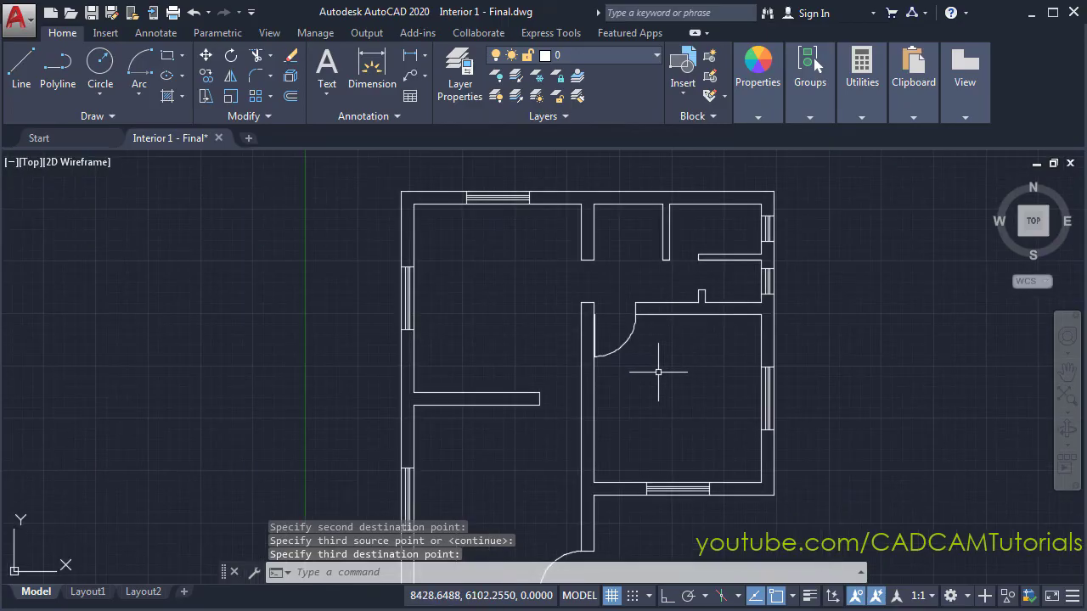
scroll(659, 372, up, 2)
scroll(639, 284, down, 2)
scroll(610, 310, up, 2)
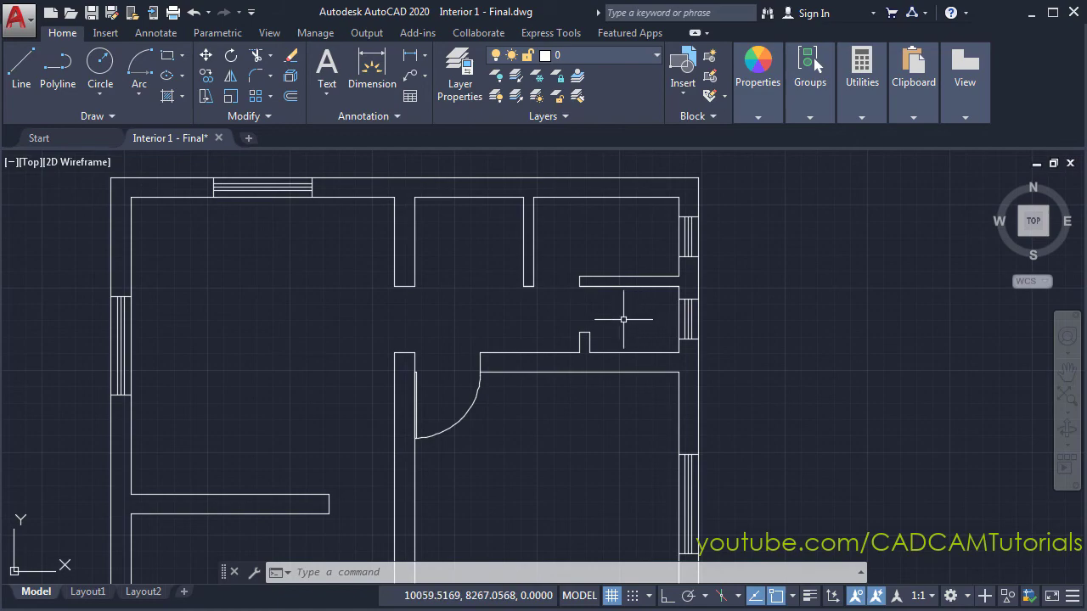
scroll(454, 423, up, 2)
middle_drag(627, 436, 558, 416)
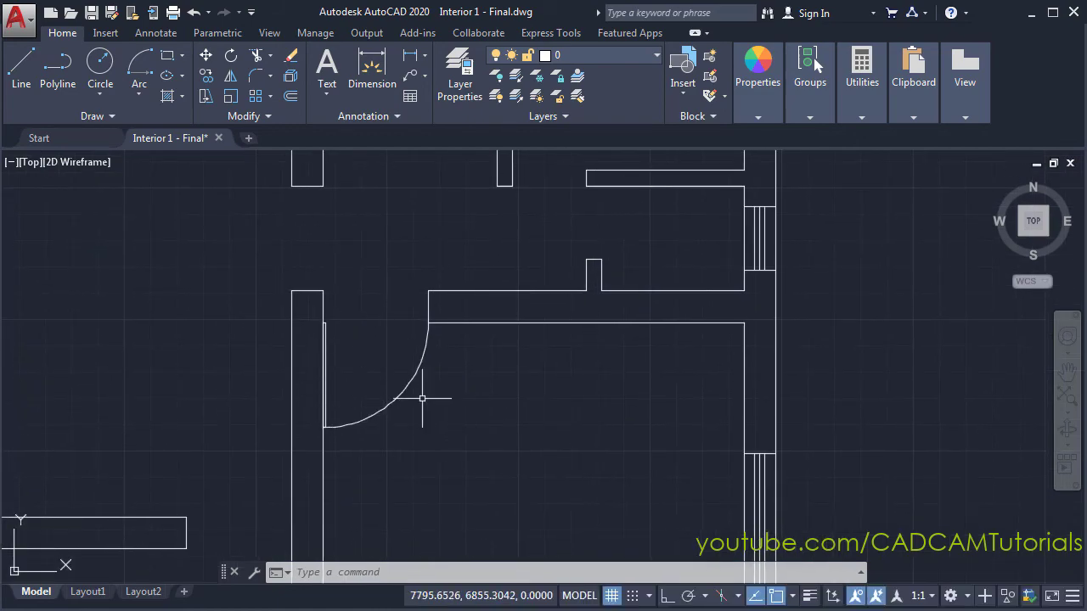
text(o)
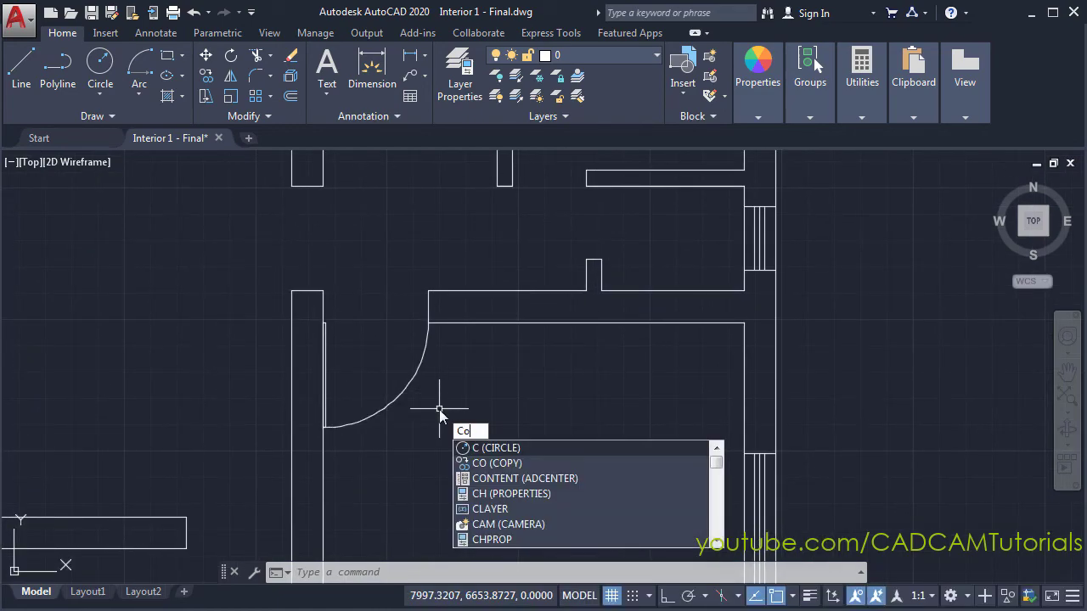
key(Return)
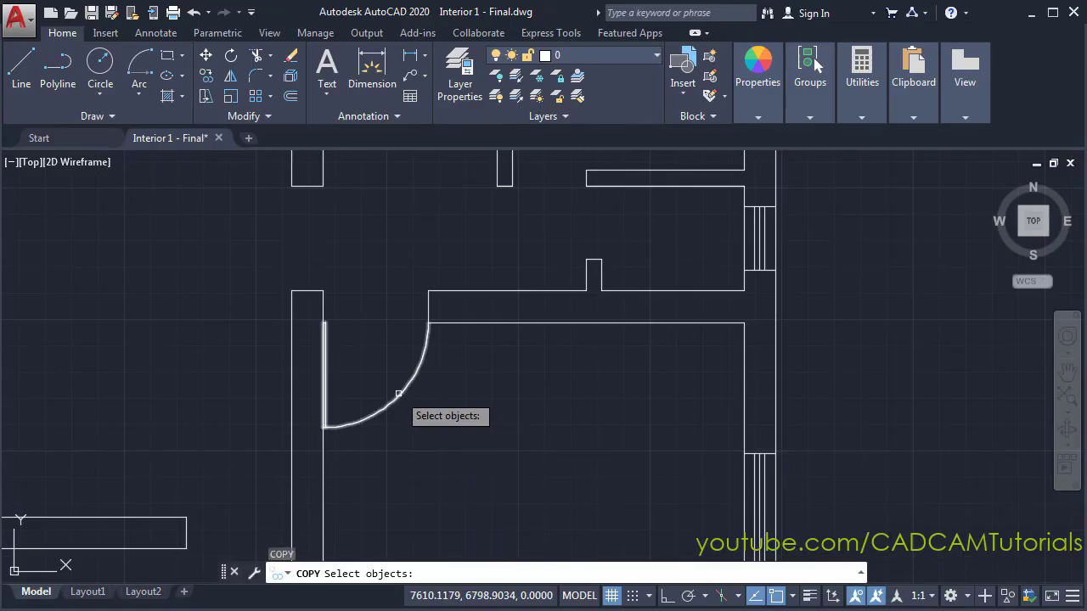
click(403, 395)
key(Return)
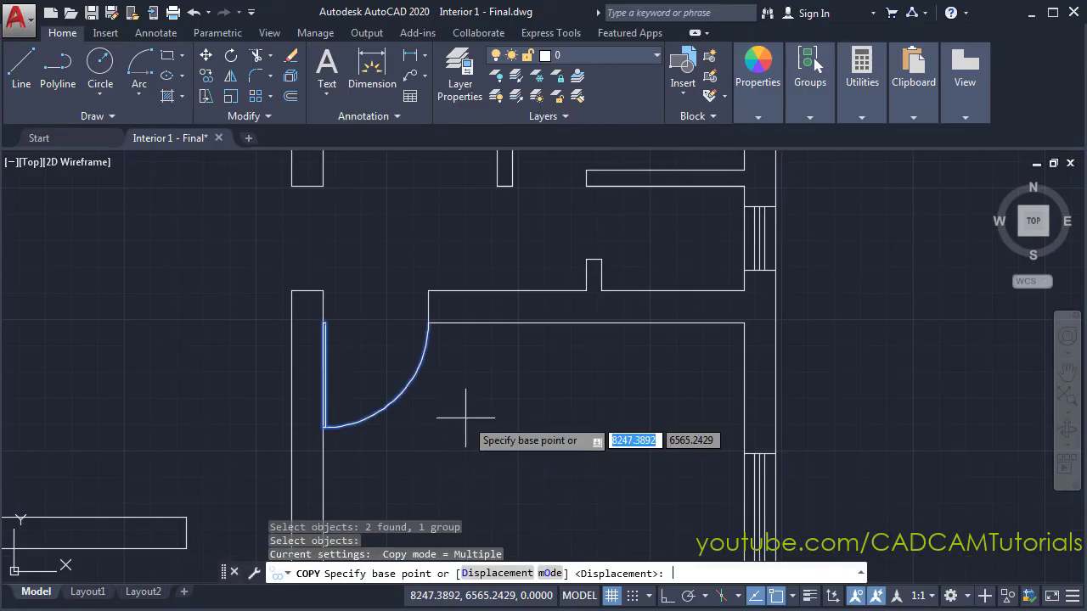
click(370, 370)
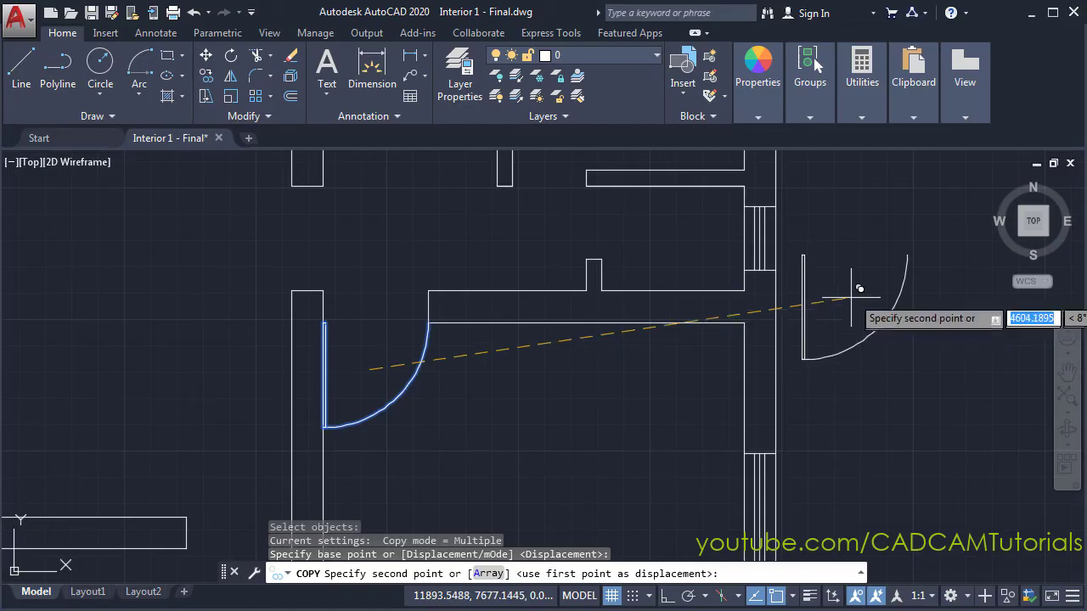
click(863, 257)
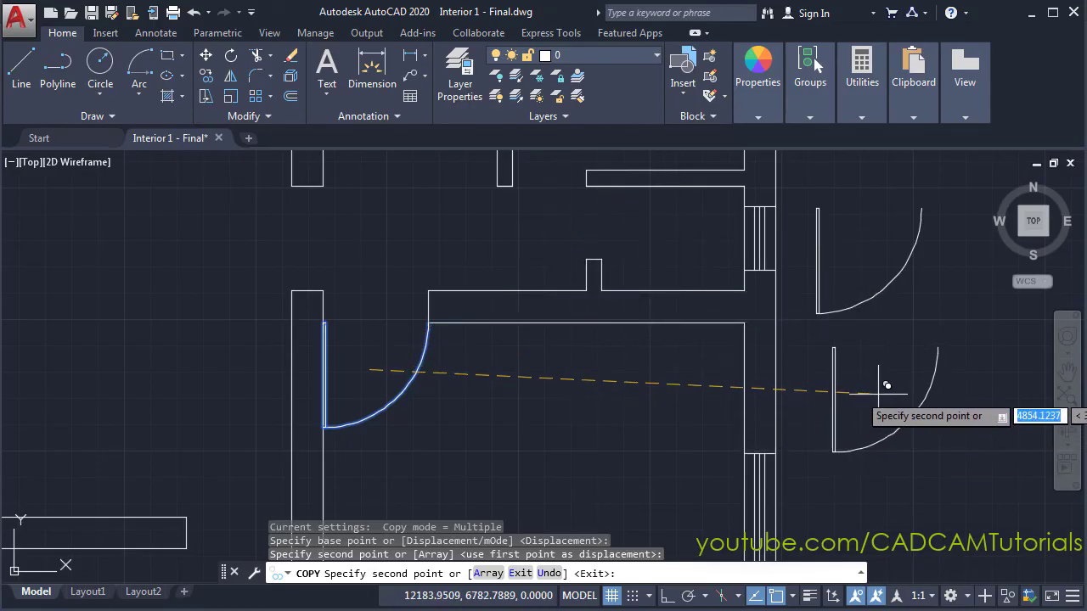
click(880, 382)
key(Return)
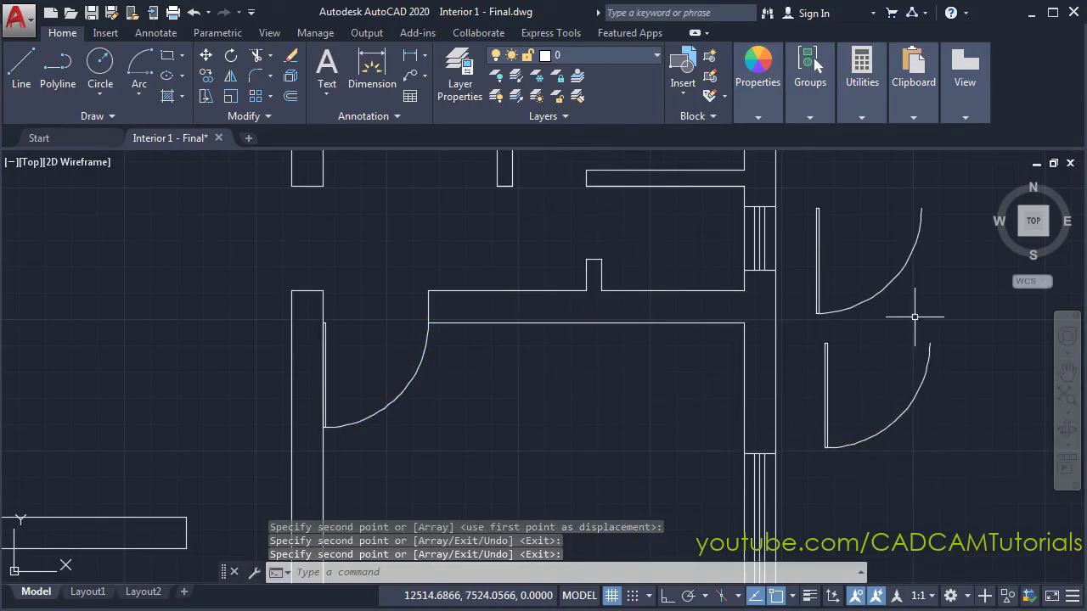
Step: Align the upper spare door by three points: hinge corner and leaf along the small room's upper wall underside, arc end toward the stub wall's upper inner corner
scroll(697, 315, up, 2)
middle_drag(696, 315, 831, 375)
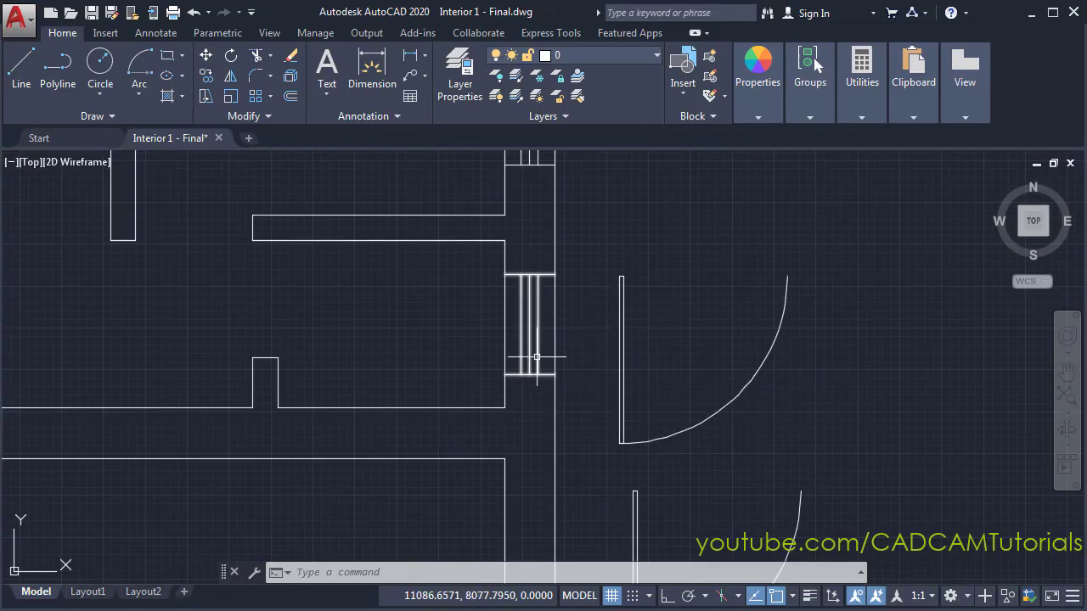
click(245, 116)
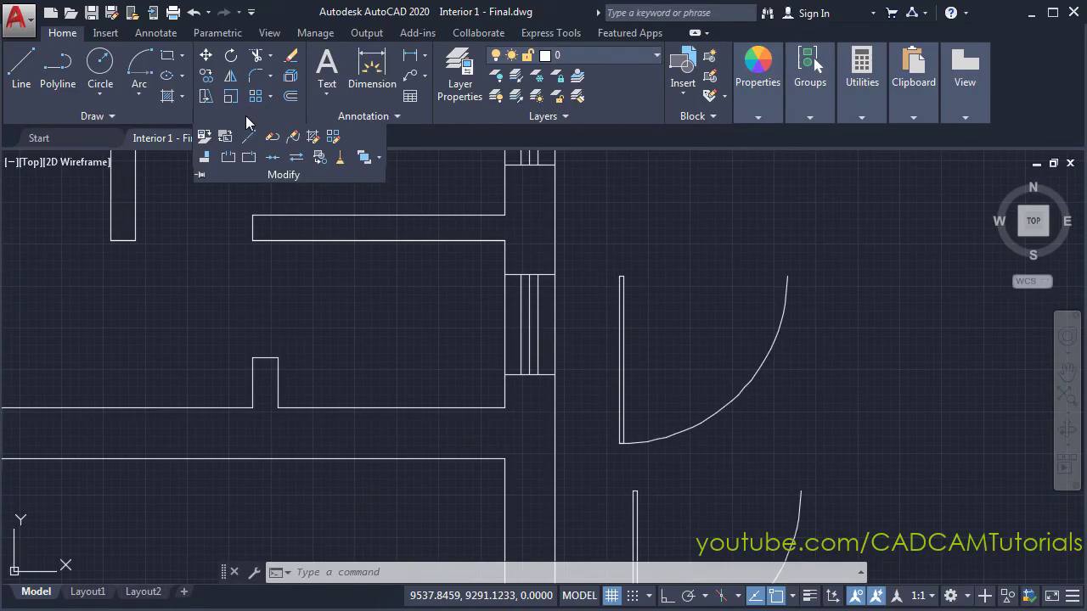
click(208, 160)
click(701, 421)
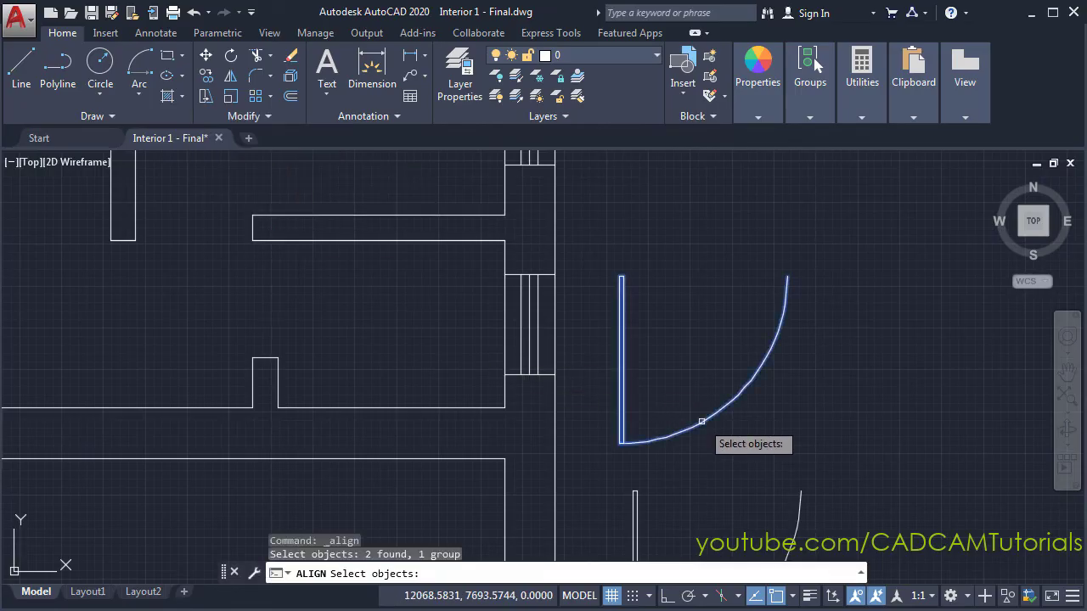
key(Return)
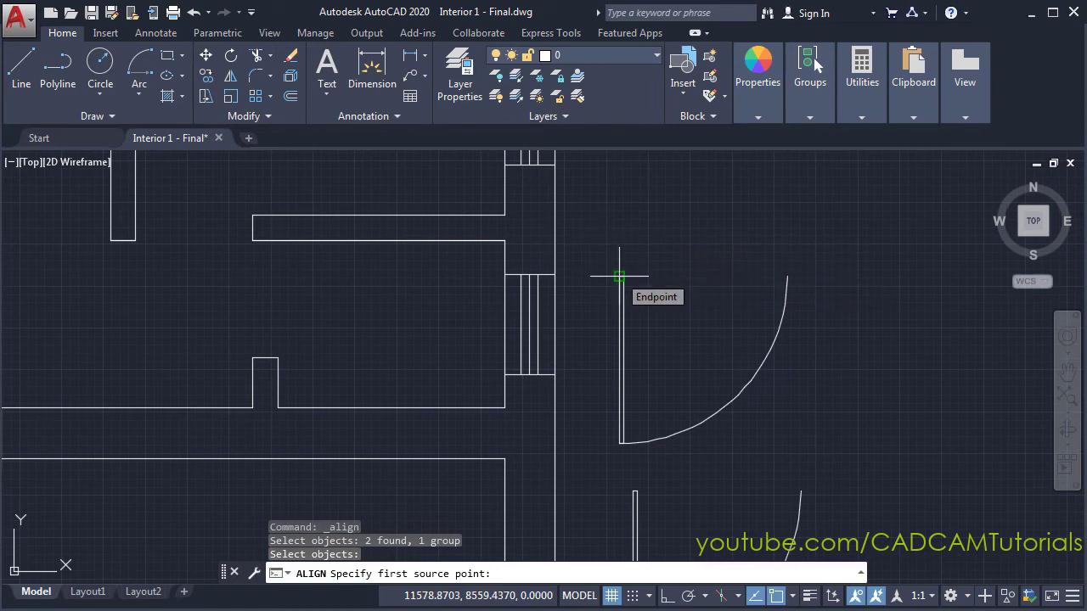
click(619, 276)
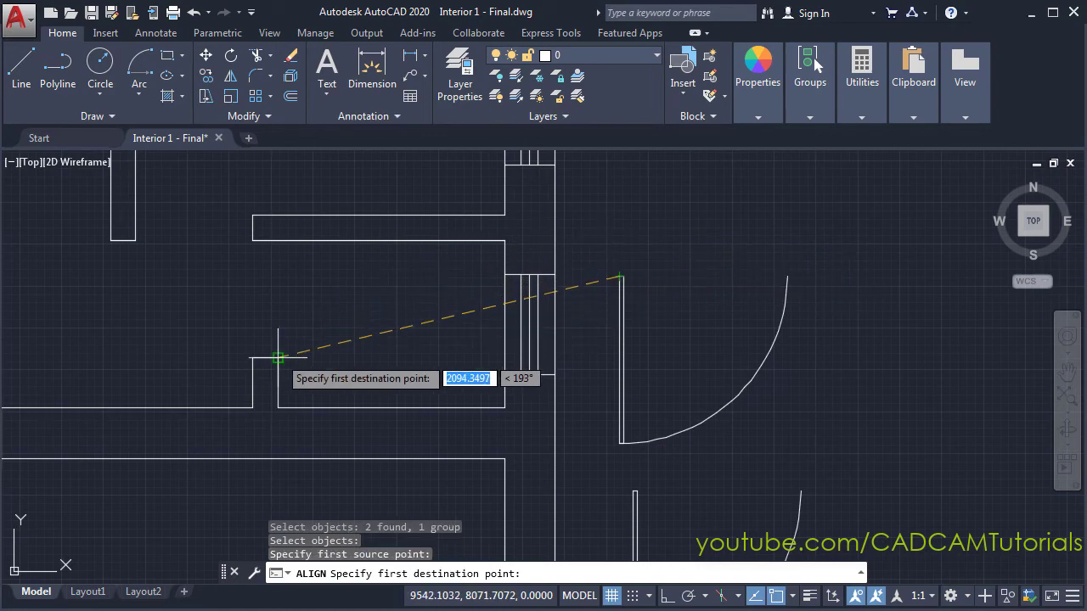
click(278, 241)
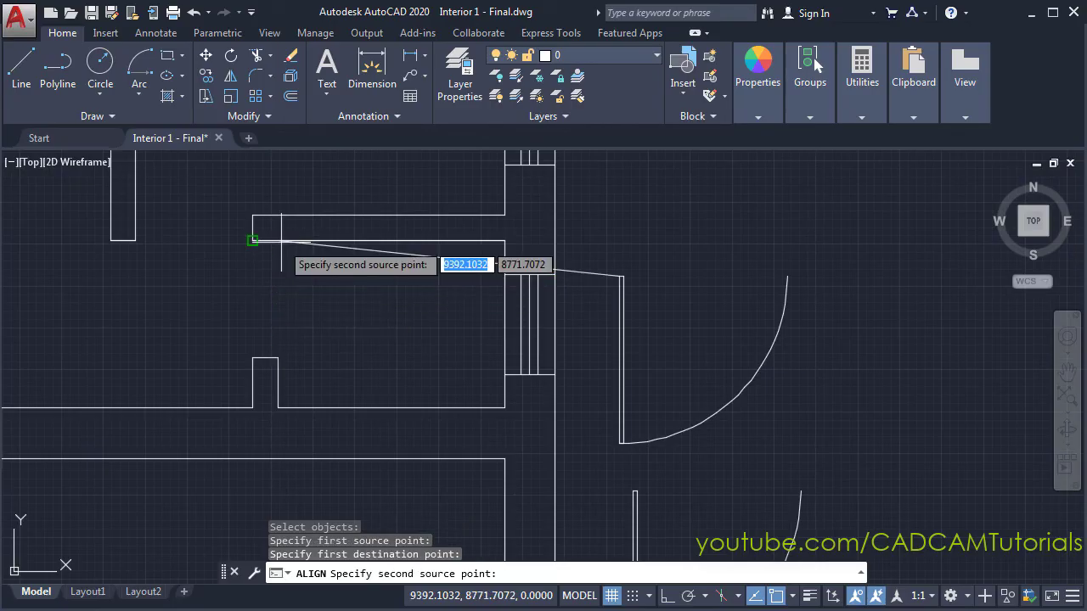
click(619, 445)
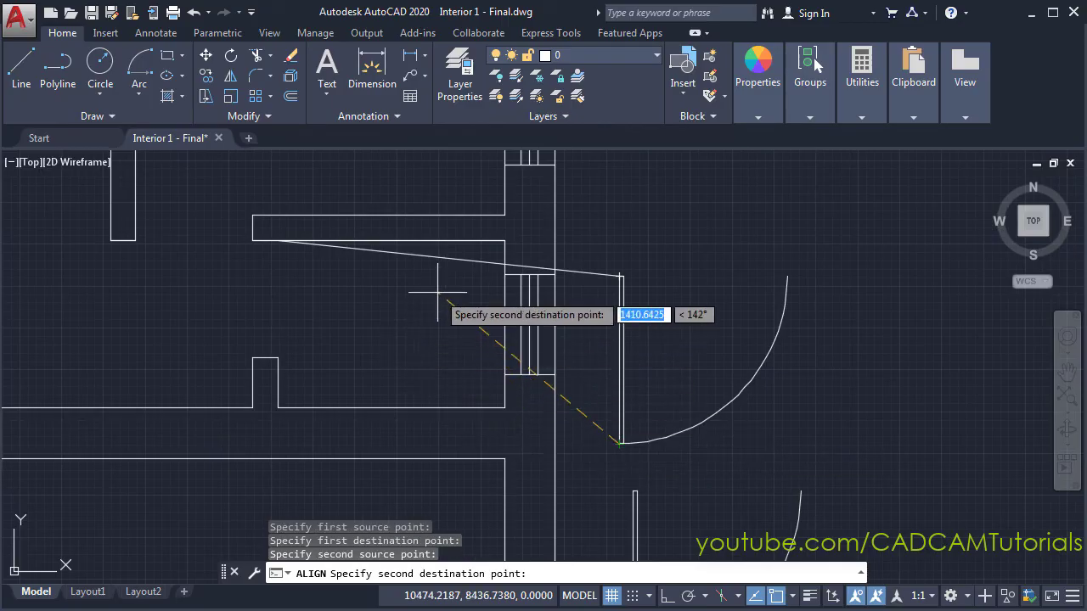
click(505, 242)
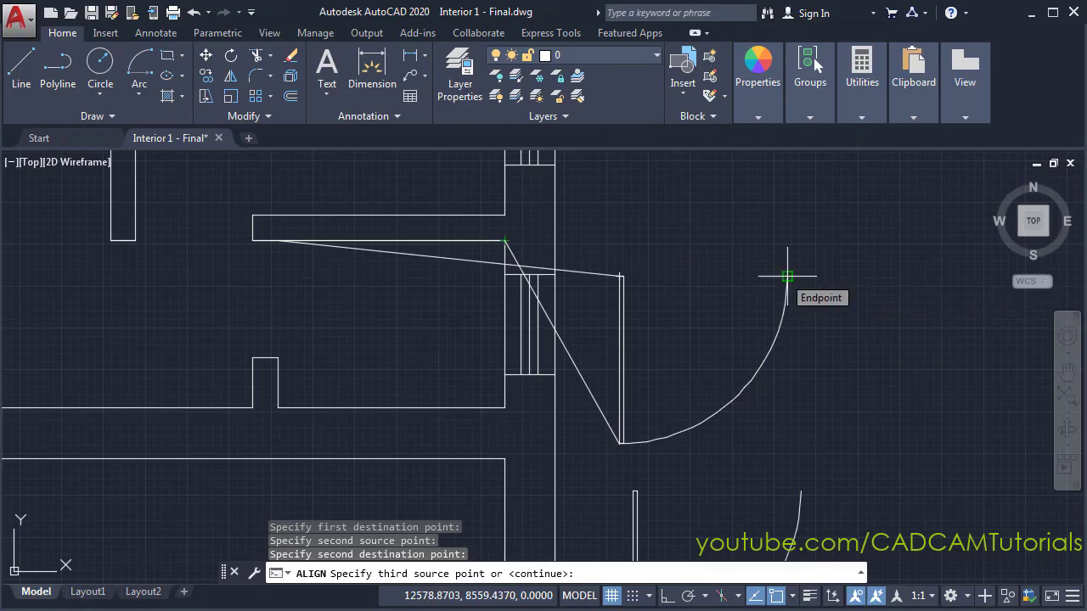
click(787, 276)
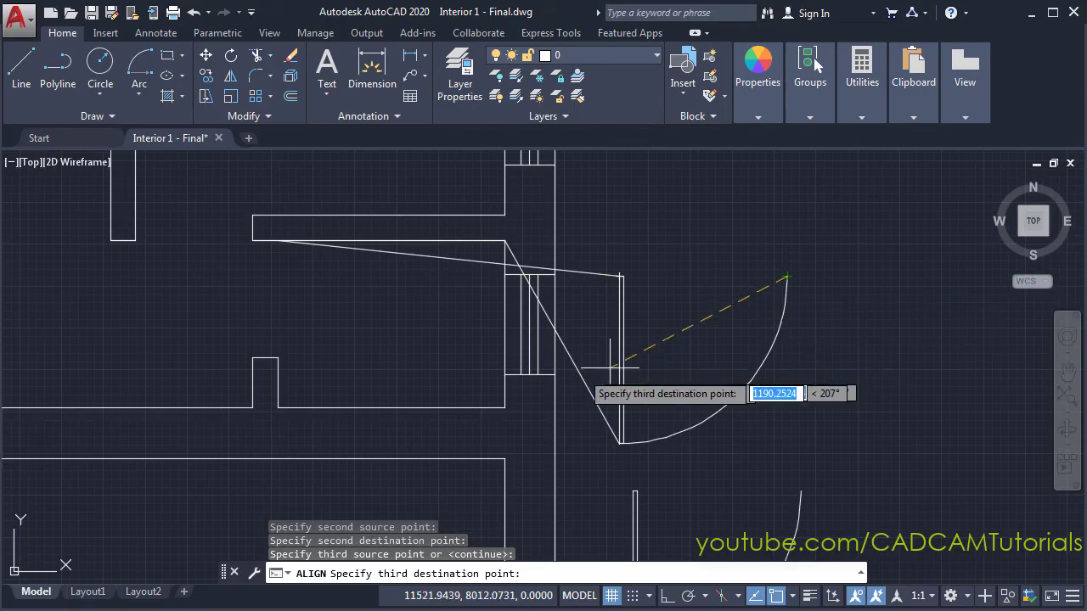
click(278, 358)
Step: Scale the small room's door by reference from its hinge corner, from the arc end down to the stub wall's upper corner
middle_drag(619, 442, 729, 487)
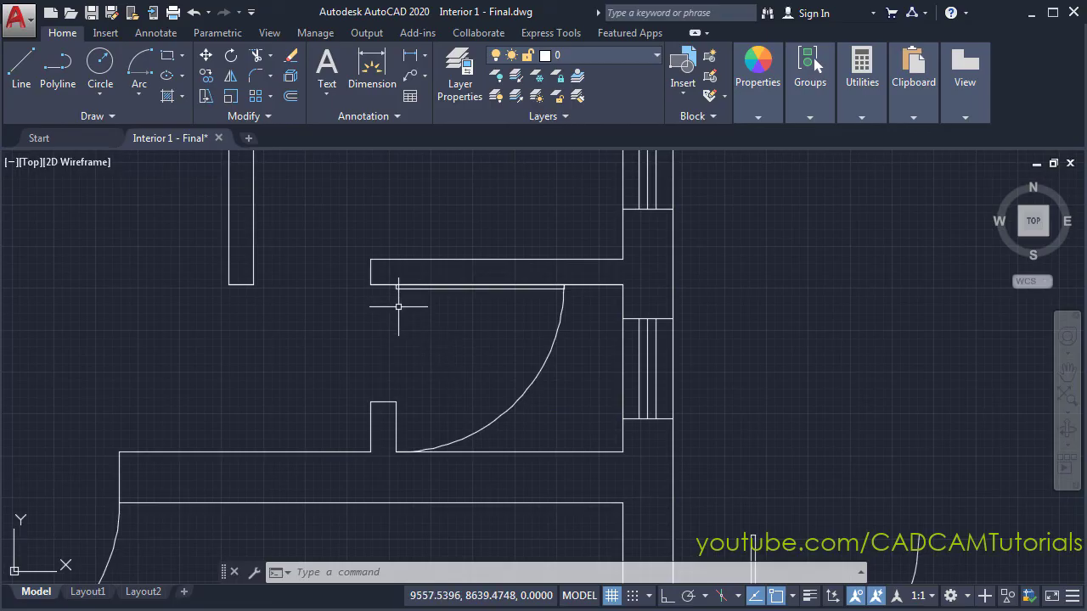
click(230, 98)
click(525, 387)
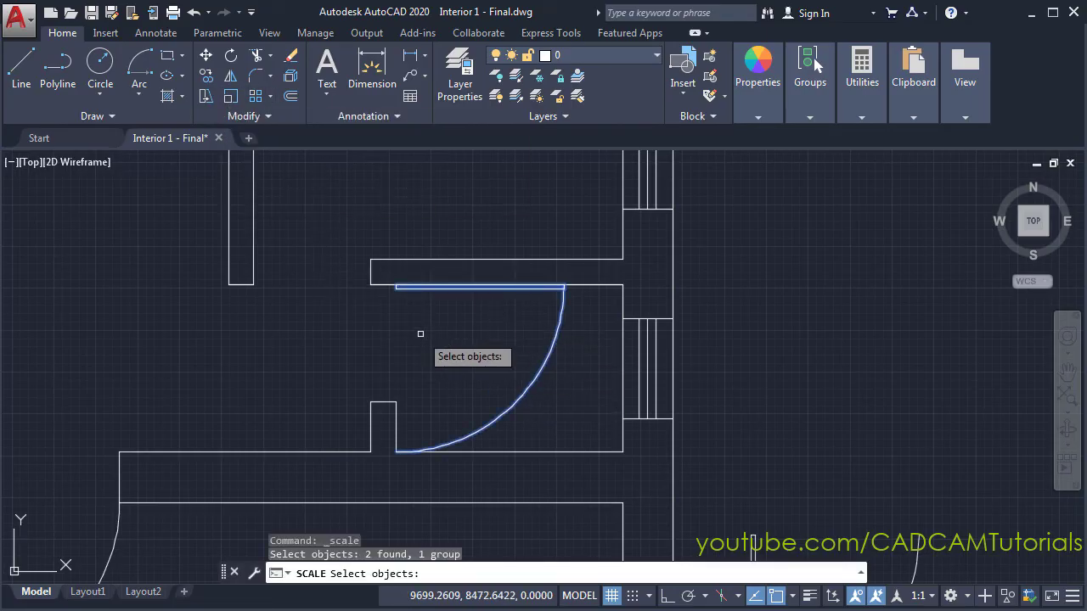
key(Return)
scroll(400, 296, up, 2)
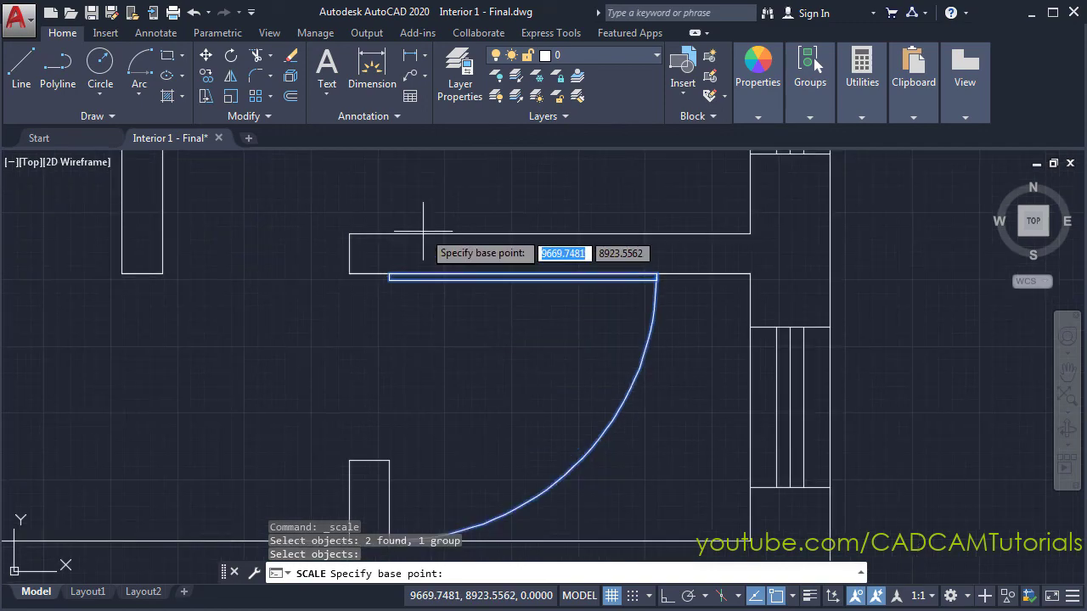
click(389, 275)
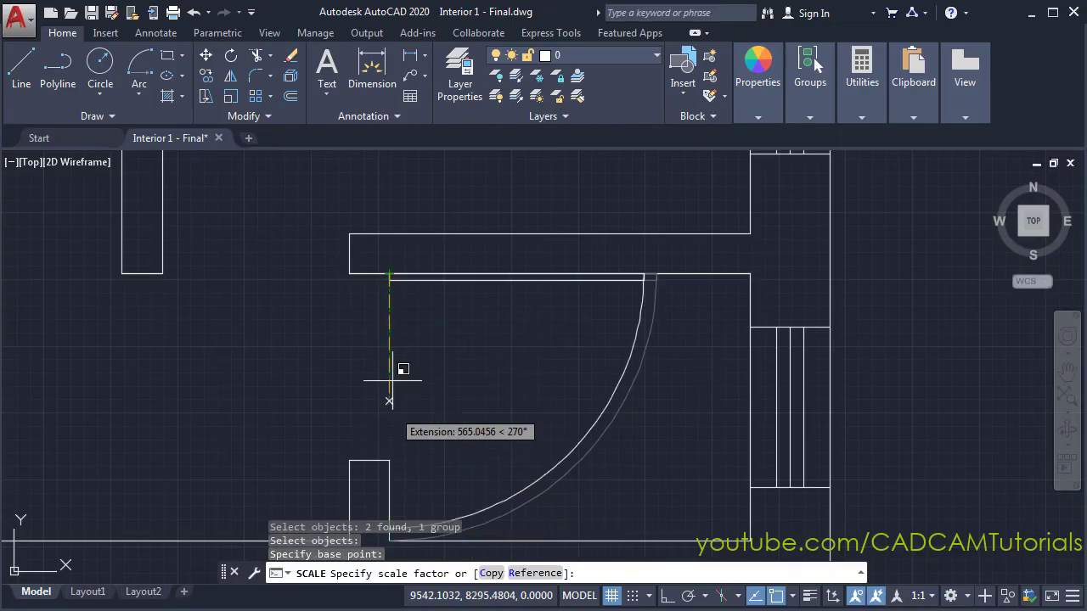
click(521, 574)
scroll(460, 388, down, 2)
middle_drag(466, 400, 446, 383)
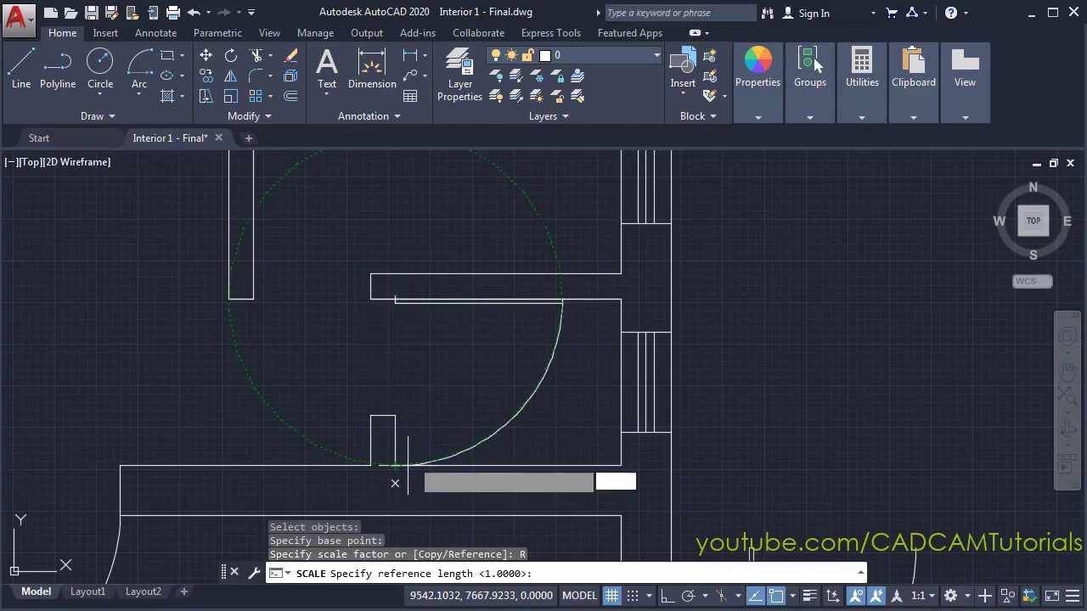
scroll(433, 323, up, 2)
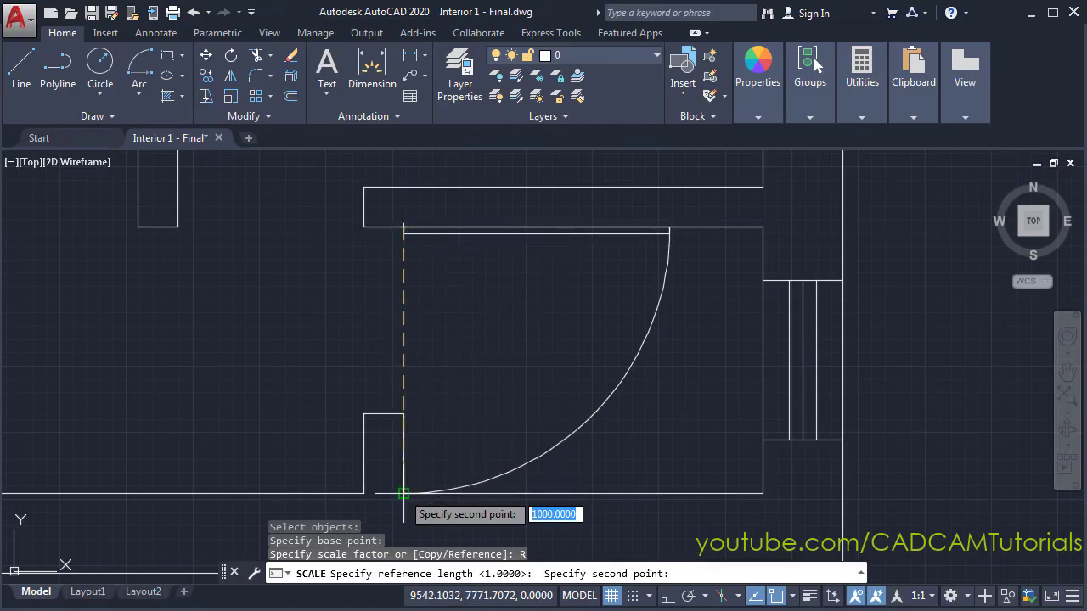
click(404, 493)
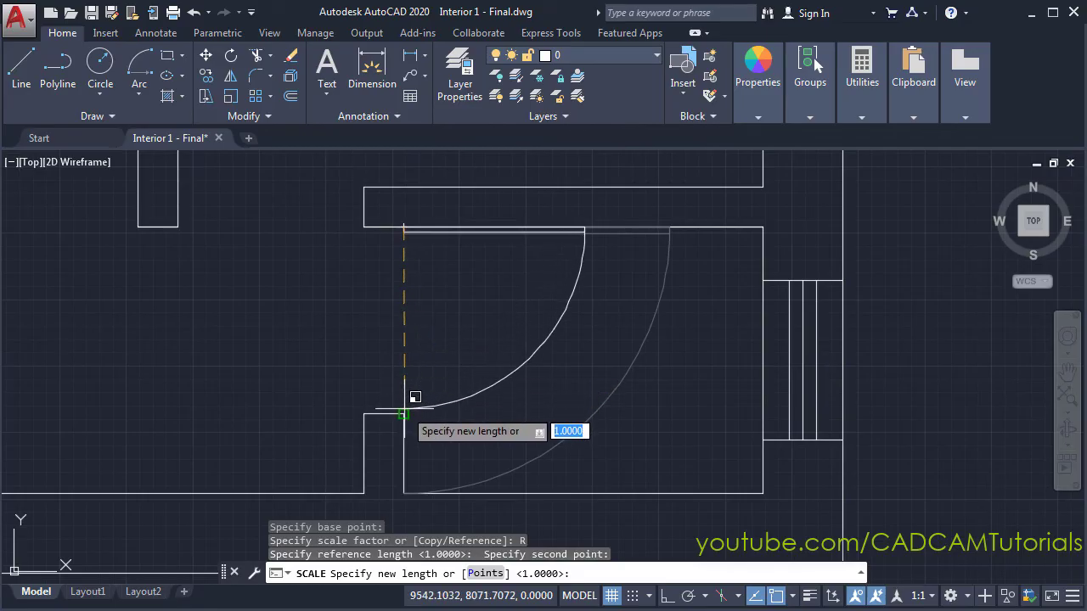
click(403, 415)
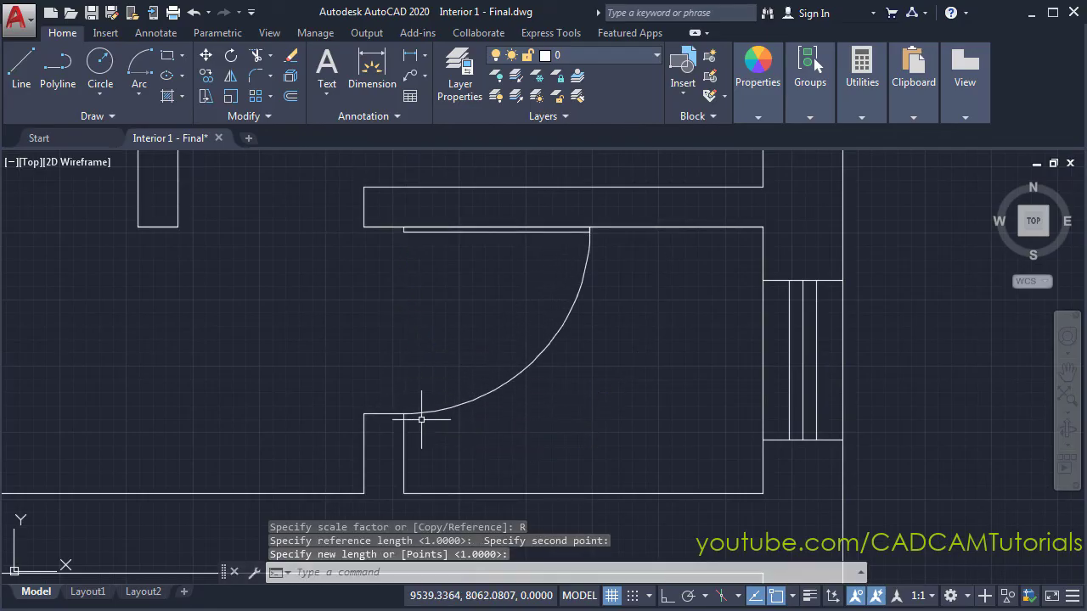
Step: Copy the scaled door by its hinge corner onto the neighbouring vertical wall's face, level with the horizontal wall's upper edge
scroll(588, 375, down, 1)
mouse_move(608, 403)
middle_down()
mouse_move(479, 364)
mouse_move(500, 352)
mouse_move(597, 372)
middle_up()
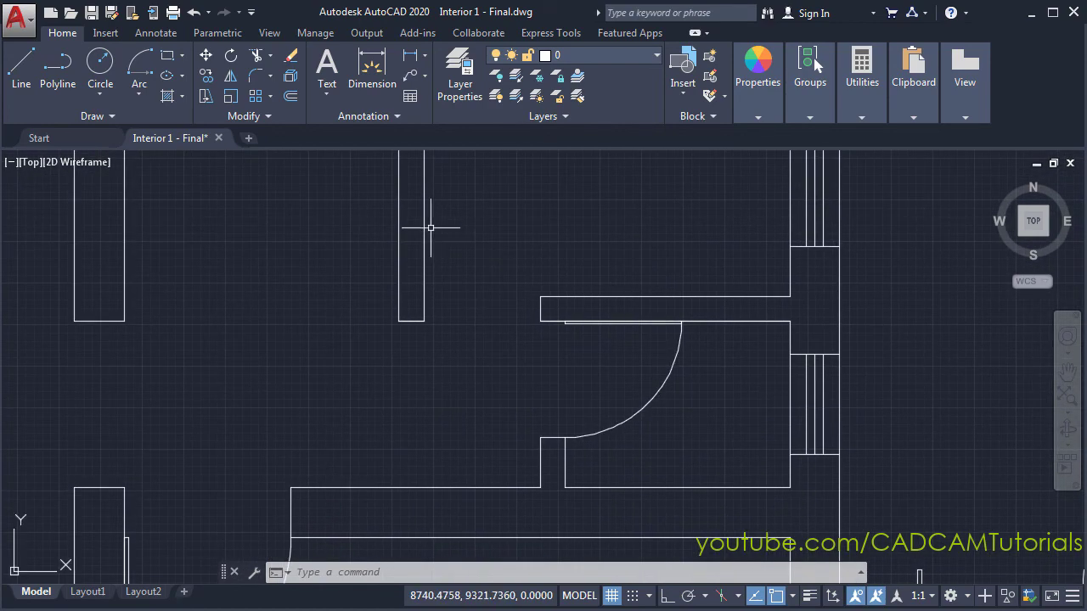
click(215, 74)
click(627, 416)
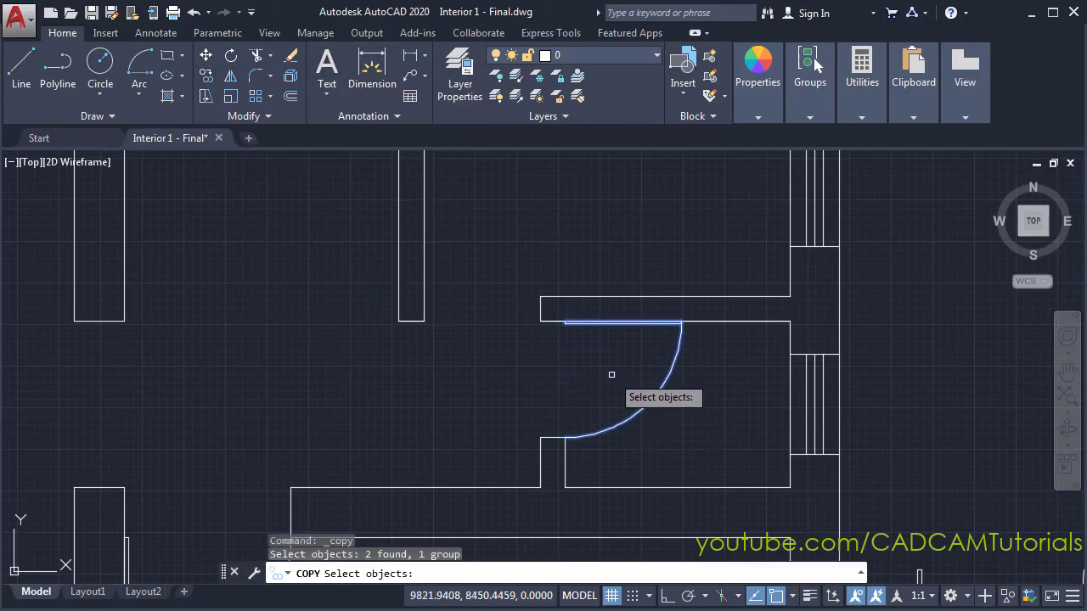
key(Return)
scroll(573, 280, up, 4)
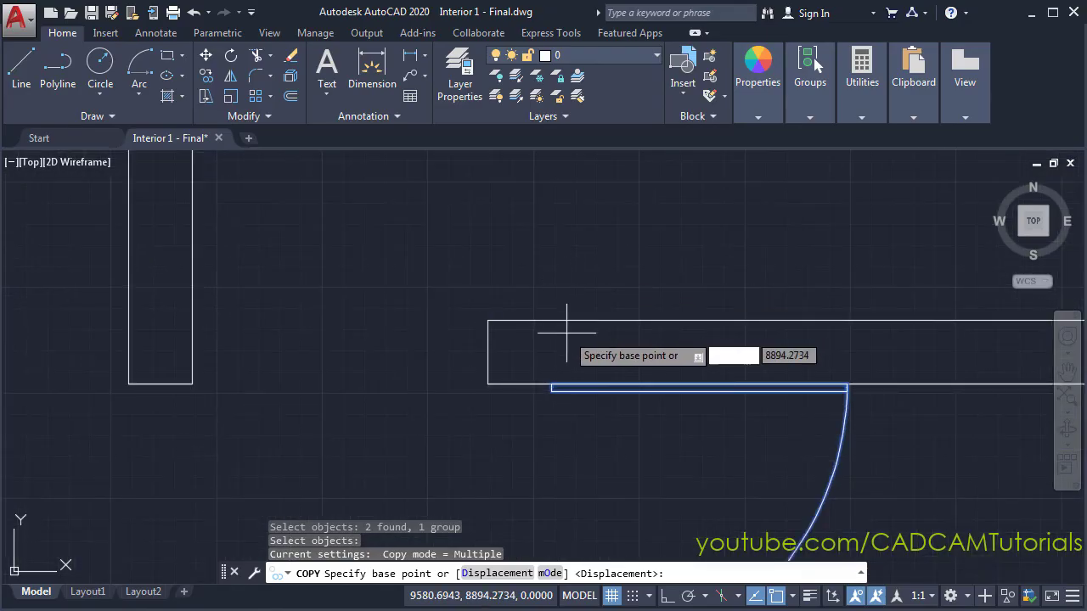
click(552, 385)
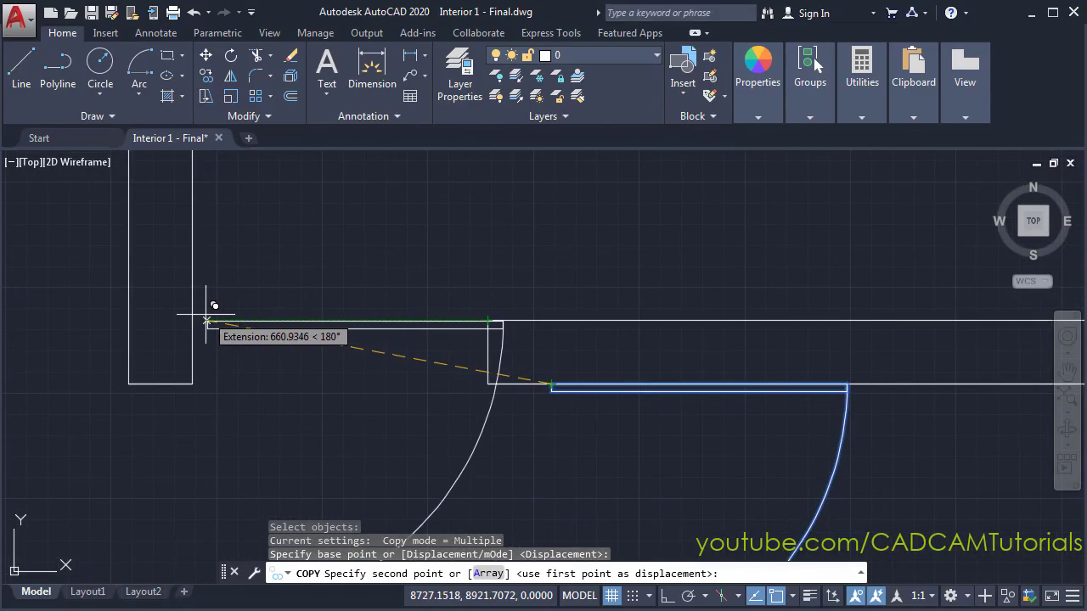
click(198, 314)
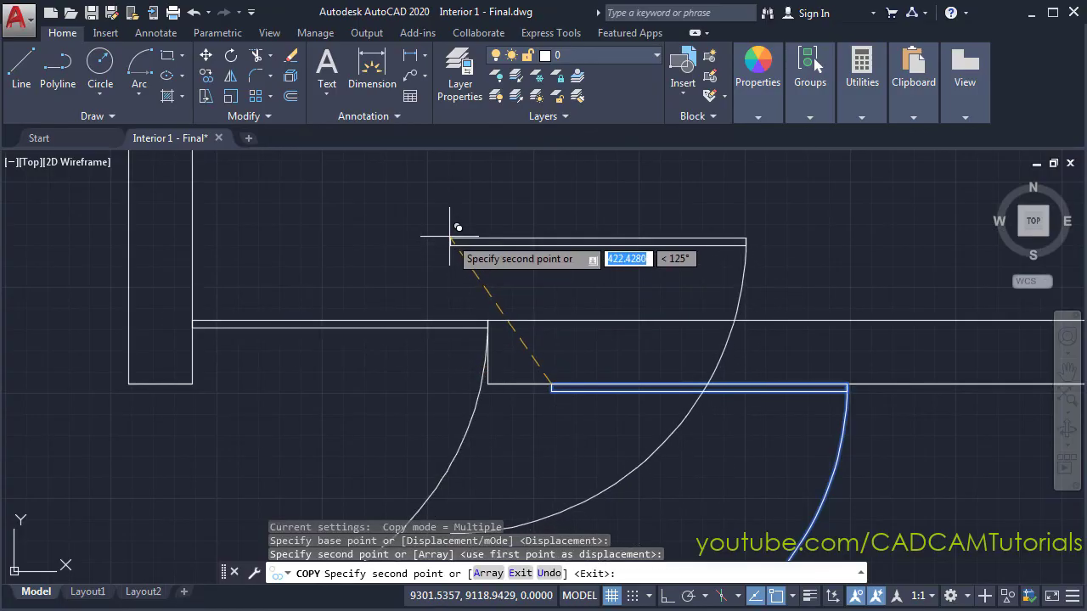
key(Return)
Step: Rotate the copied door with Ortho on a quarter turn counterclockwise about its hinge corner, so the leaf lies along the vertical wall
scroll(462, 227, down, 2)
scroll(462, 227, down, 2)
middle_drag(382, 254, 393, 307)
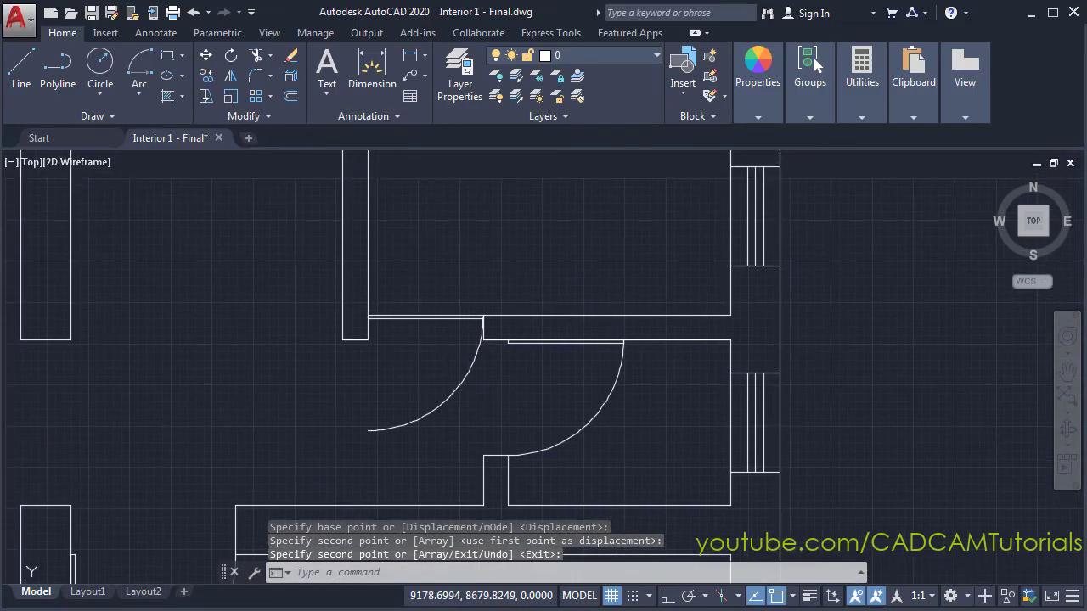
click(231, 57)
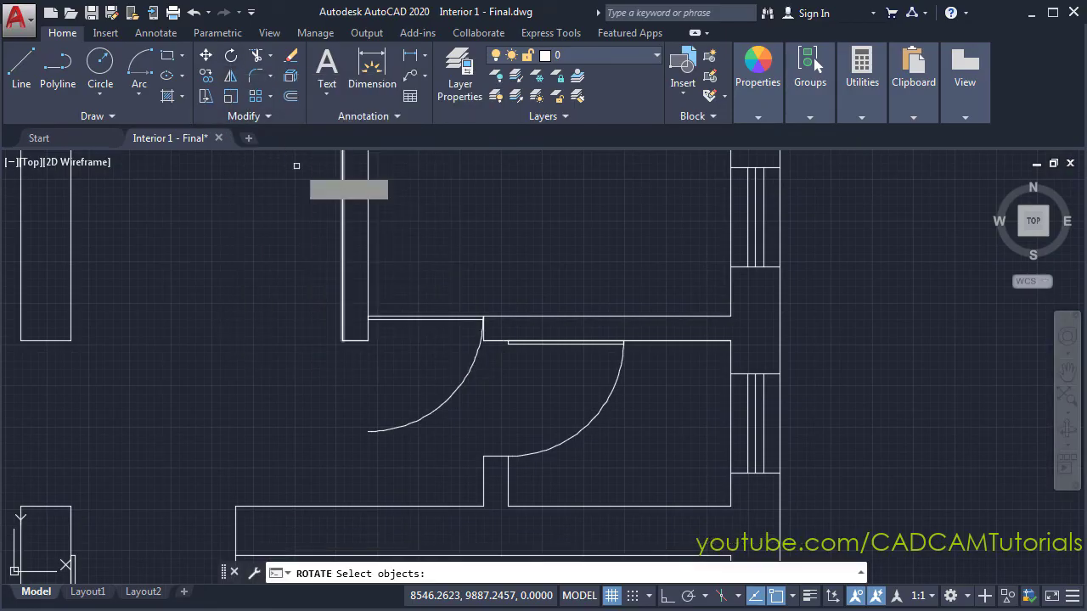
click(447, 323)
key(Return)
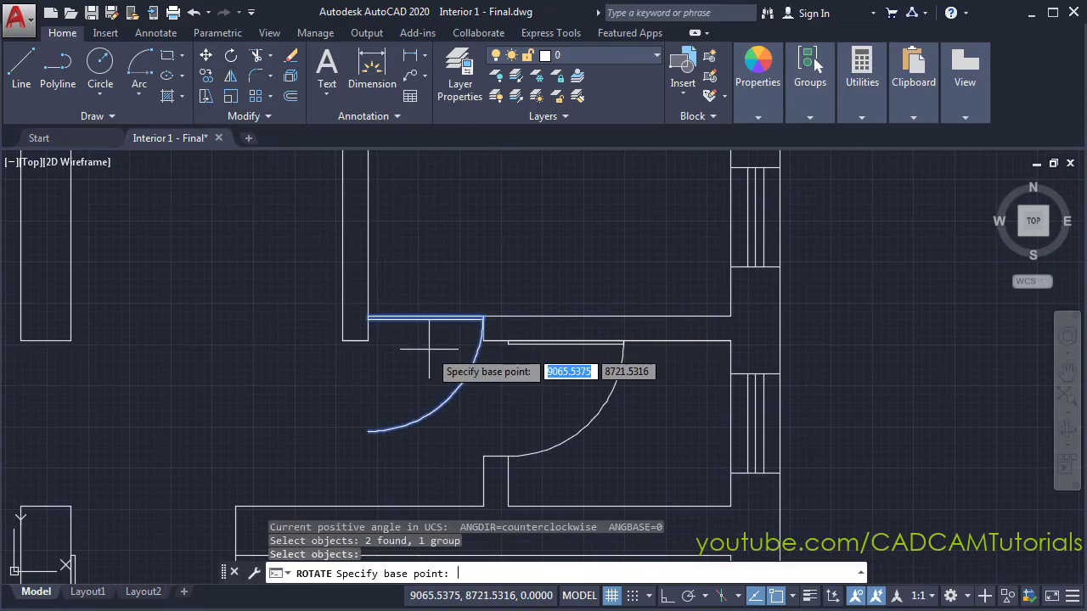
scroll(399, 291, up, 4)
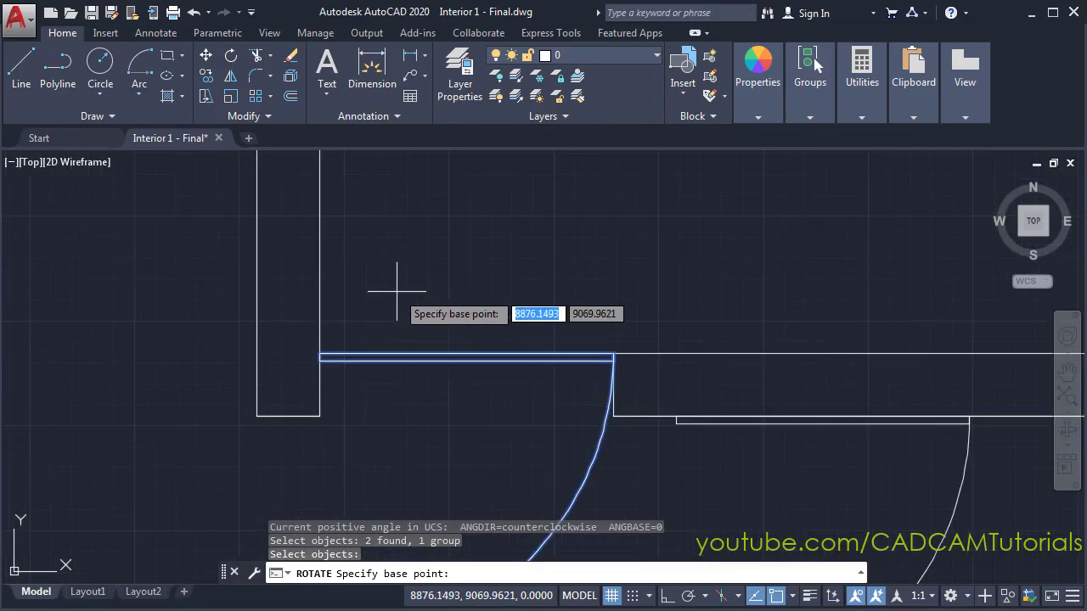
click(321, 352)
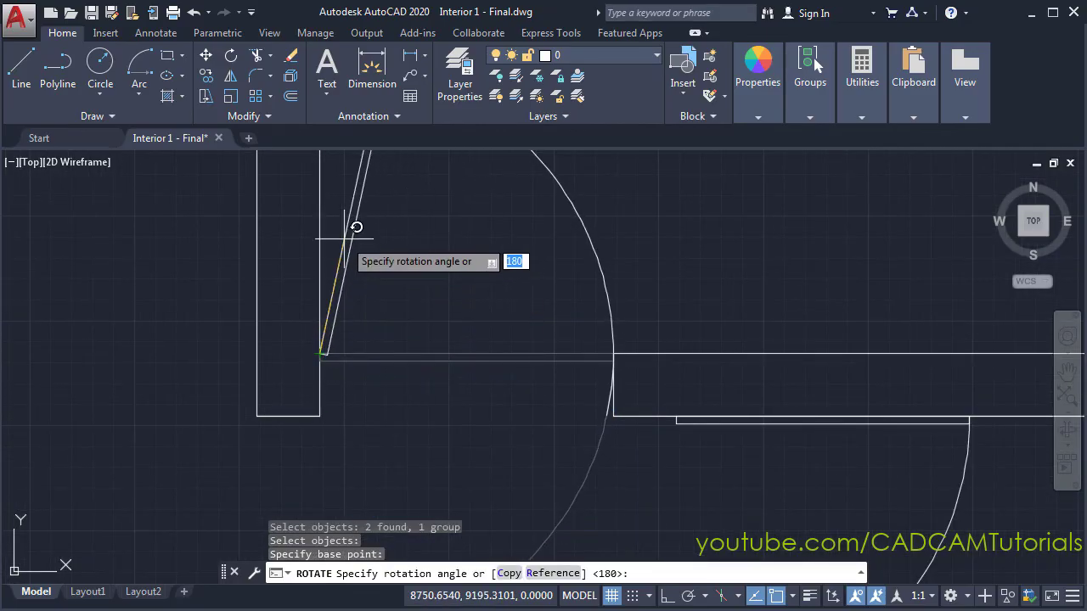
click(667, 597)
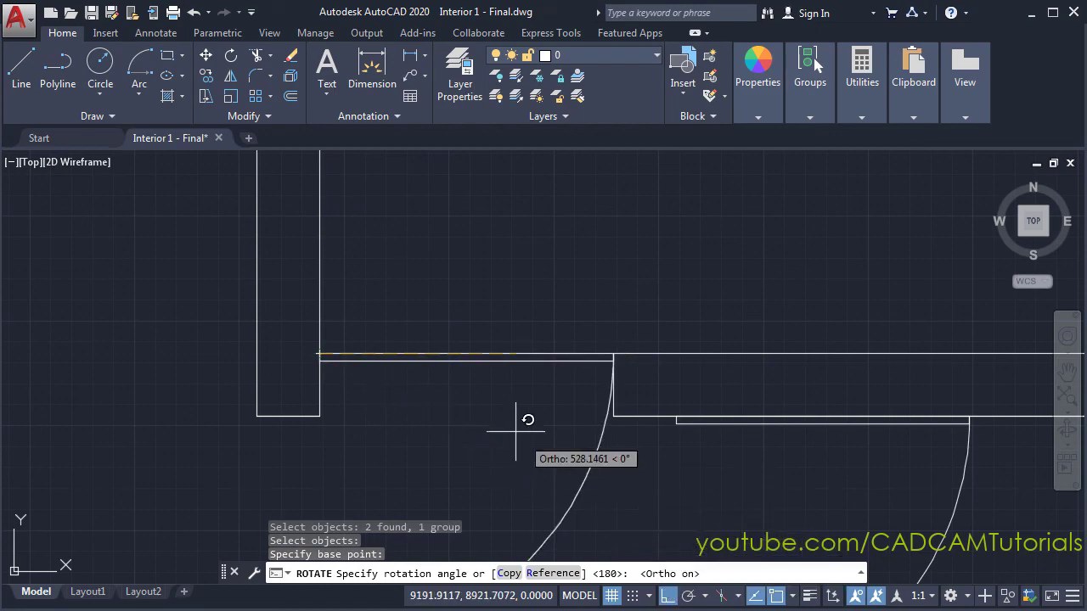
click(365, 261)
Step: Erase the leftover spare door outside the building's right wall
middle_click(488, 275)
middle_click(488, 275)
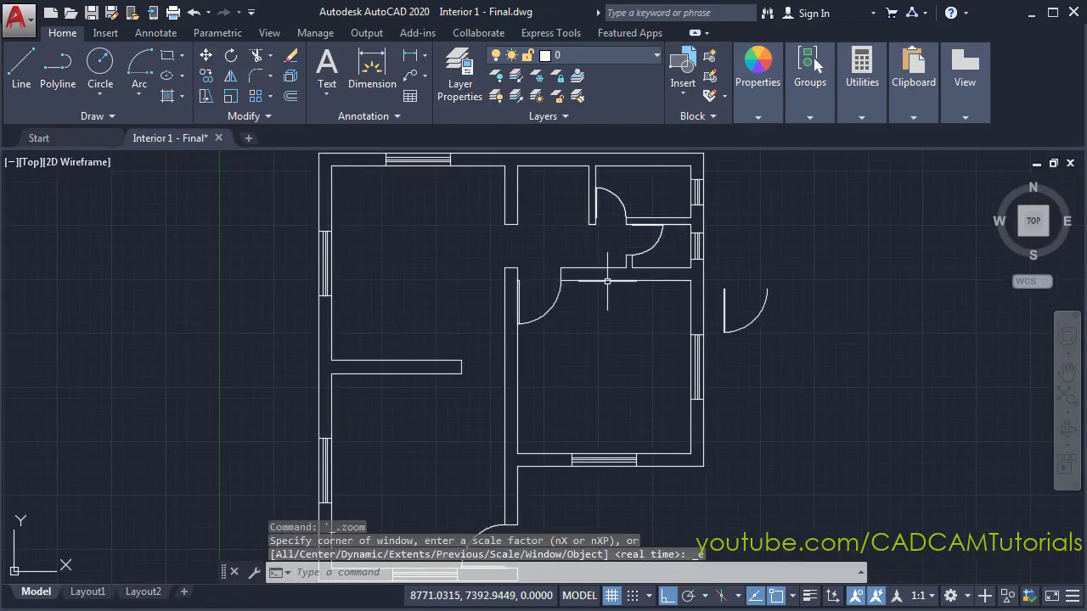
middle_drag(701, 344, 704, 325)
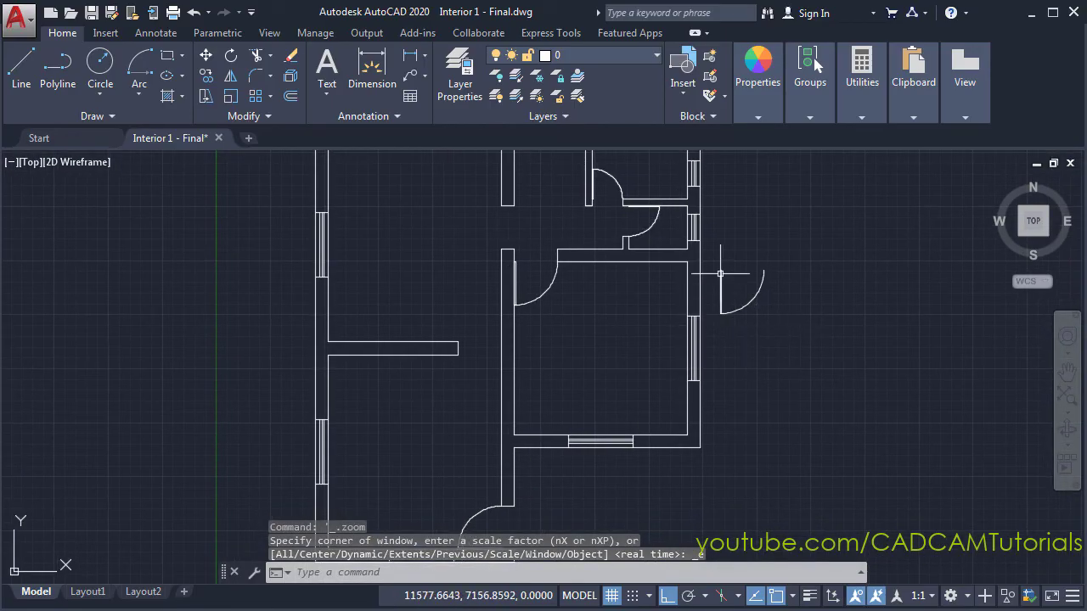
text(e)
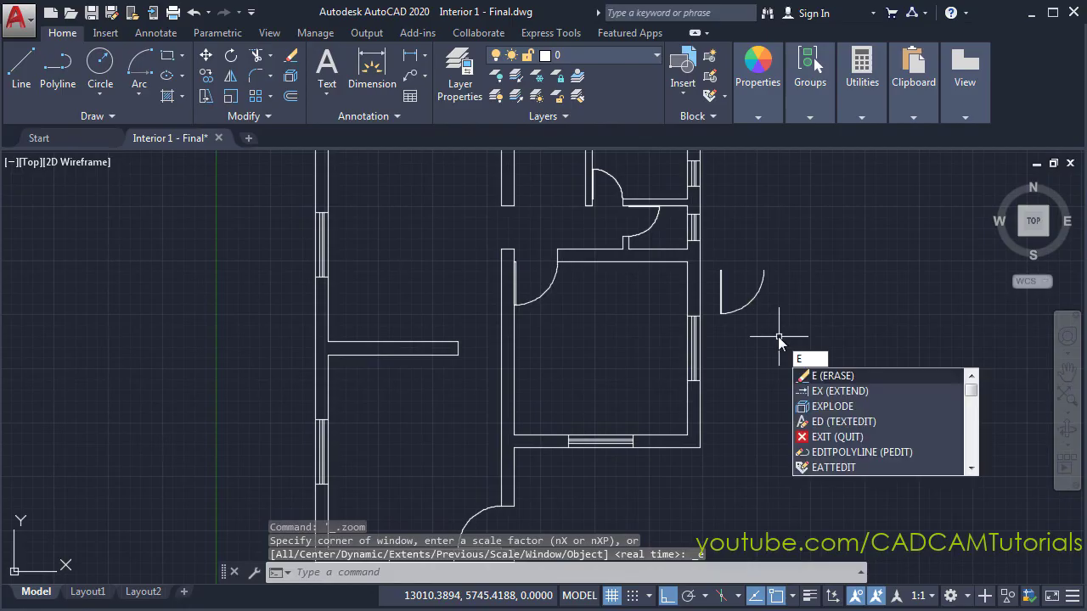
key(Return)
click(736, 309)
key(Return)
middle_drag(878, 389, 911, 408)
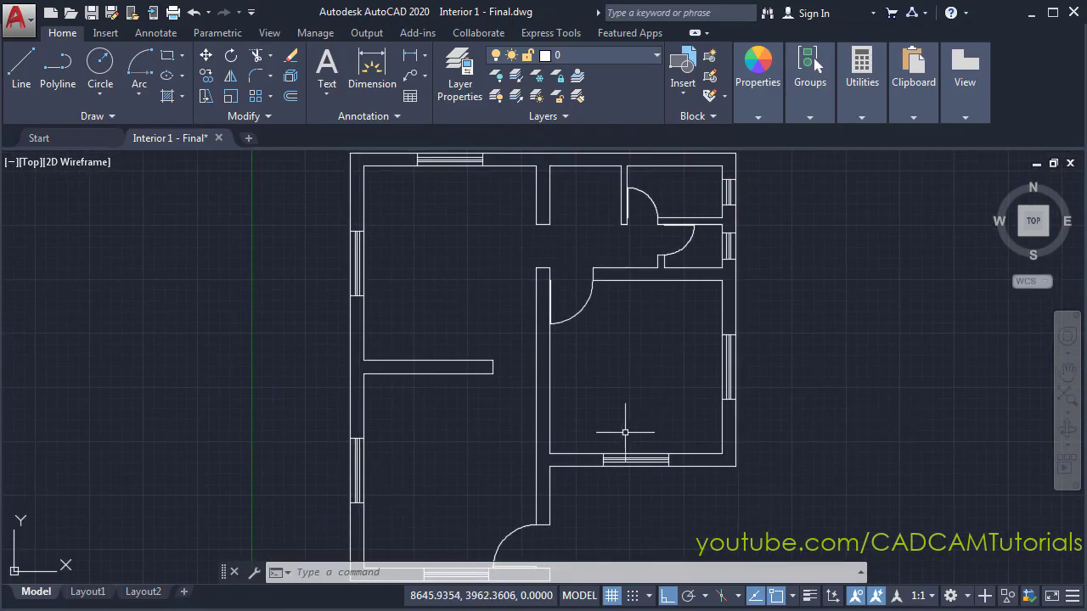